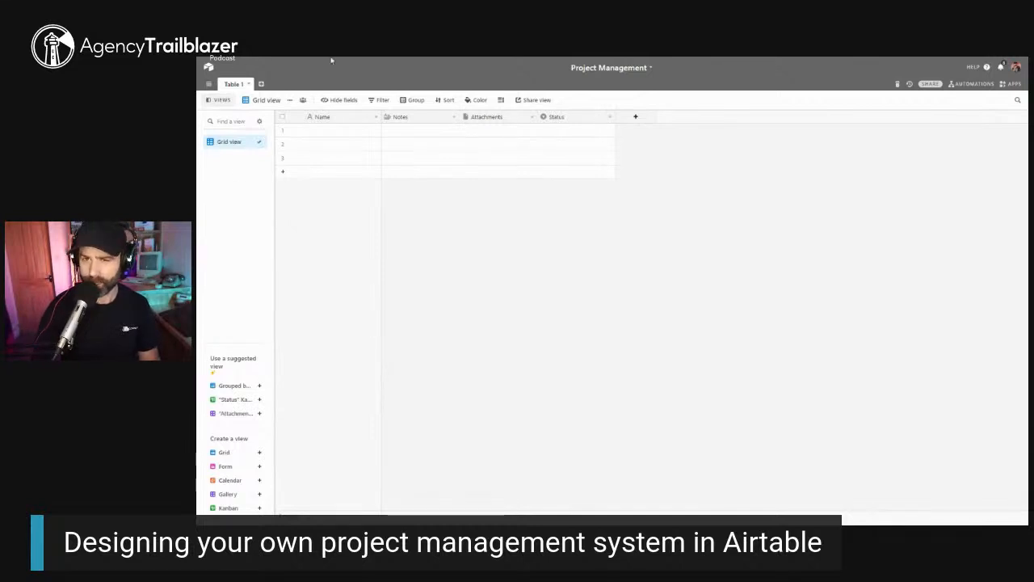
# Rename the table to Project and its primary Name field to Project
pyautogui.doubleClick(239, 84)
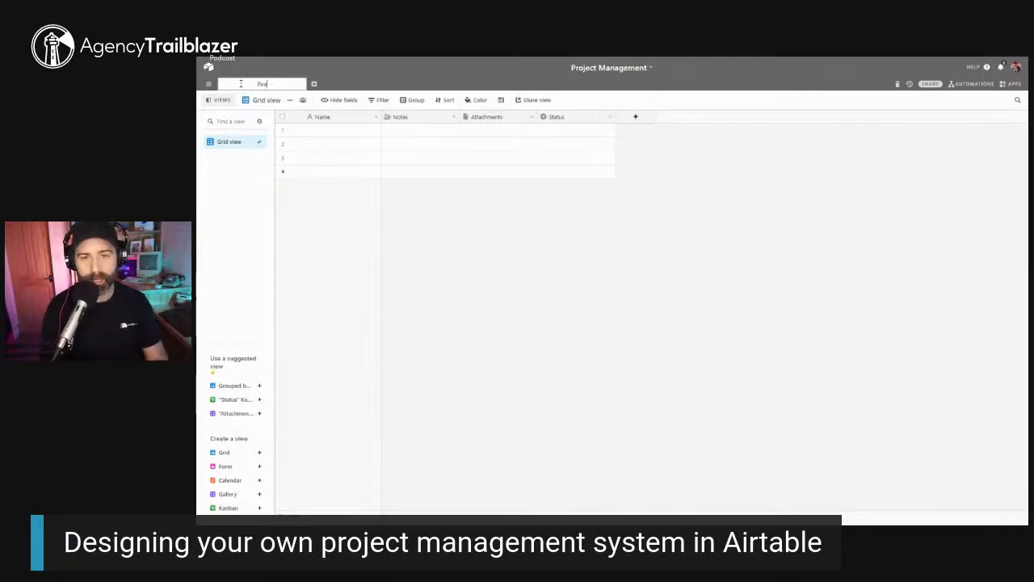
pyautogui.press('Return')
pyautogui.rightClick(322, 122)
pyautogui.click(334, 131)
pyautogui.write('Project')
pyautogui.click(457, 222)
# Customize the Status field by removing the Todo option and adding Planned as the first option, then save it
pyautogui.click(597, 132)
pyautogui.click(602, 127)
pyautogui.click(602, 119)
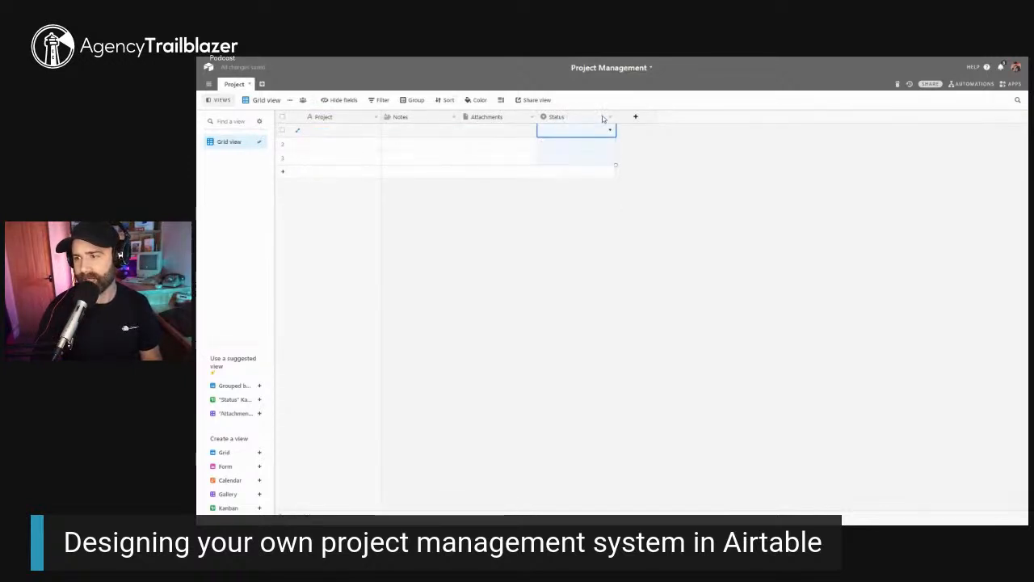
pyautogui.click(602, 118)
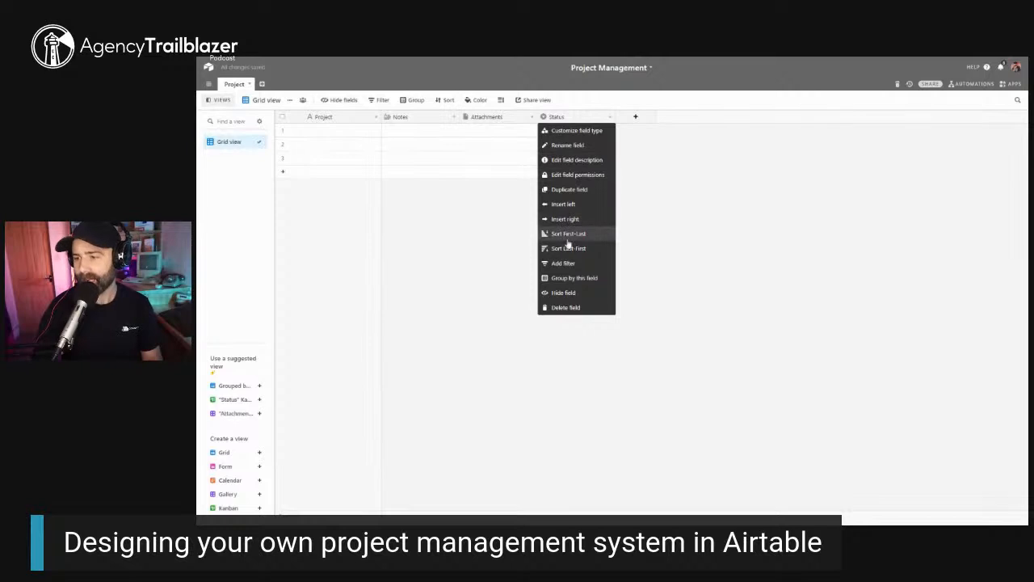
pyautogui.click(547, 117)
pyautogui.rightClick(548, 117)
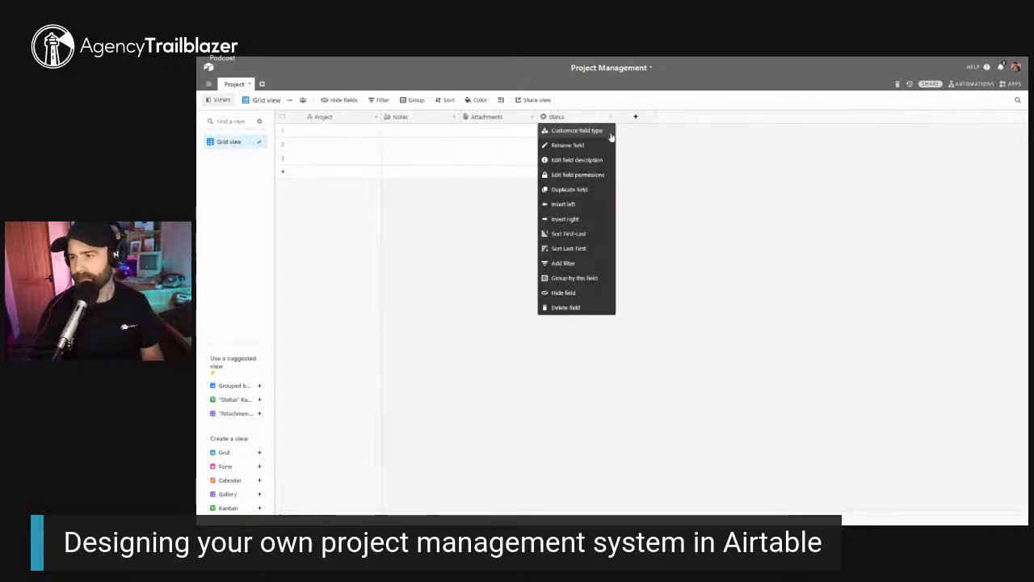
pyautogui.click(602, 133)
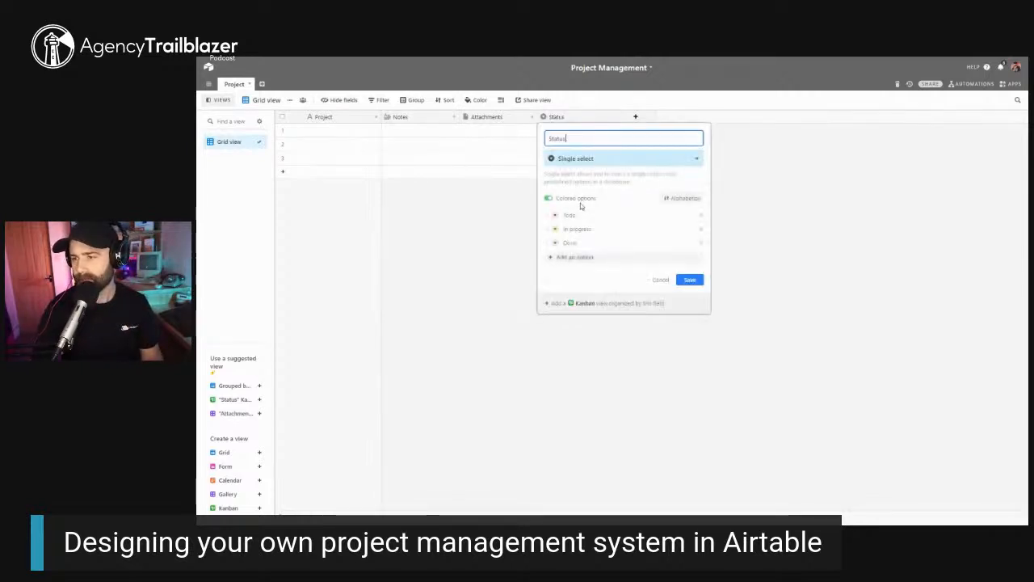
pyautogui.click(700, 214)
pyautogui.click(636, 241)
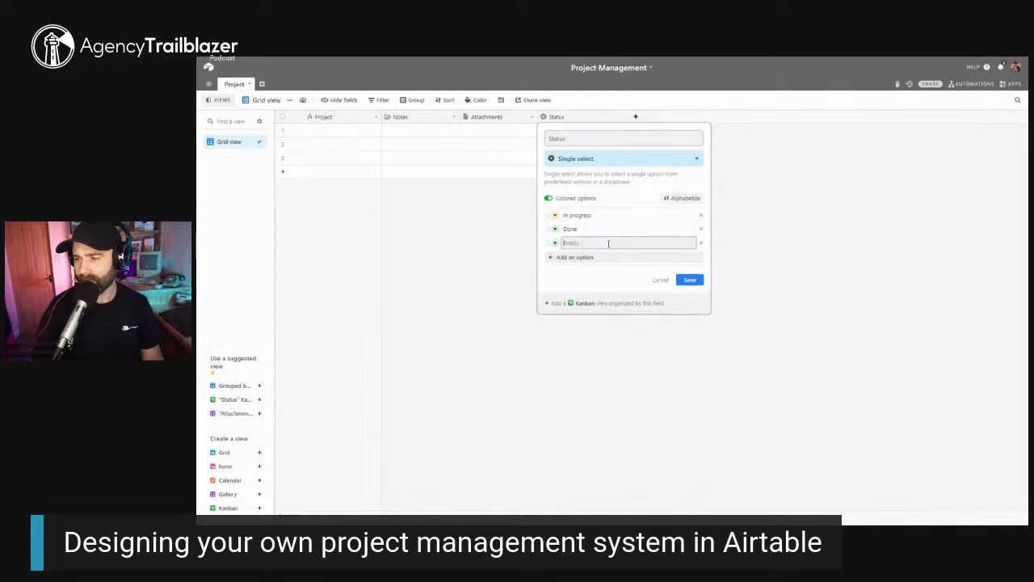
pyautogui.write('Planned')
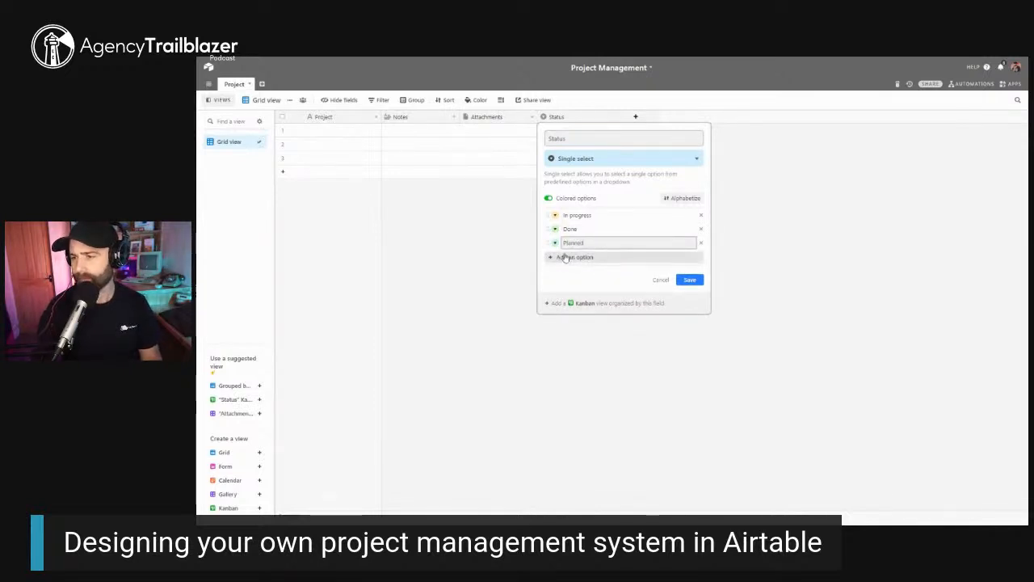
pyautogui.moveTo(546, 241); pyautogui.dragTo(546, 215)
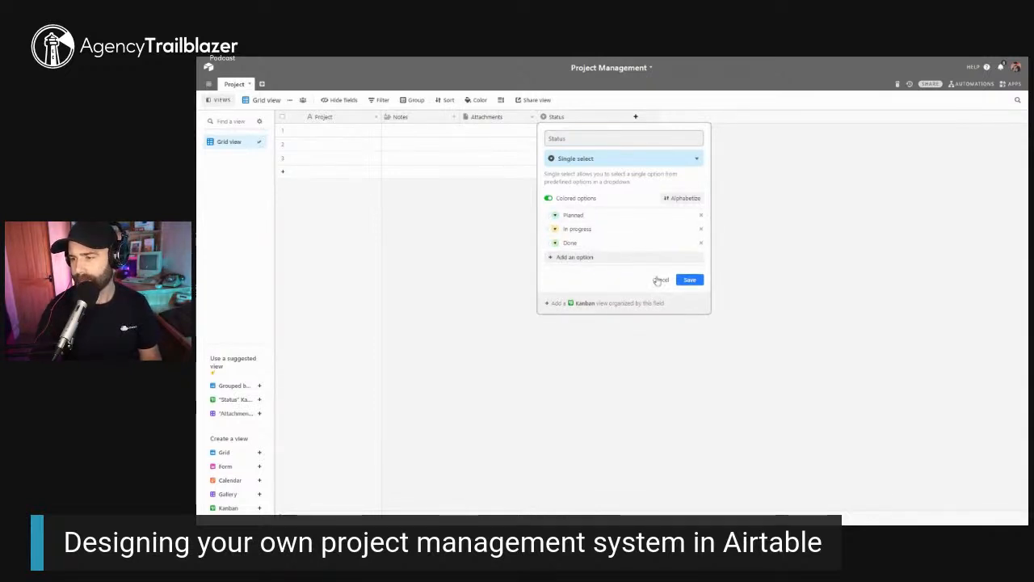
pyautogui.click(690, 279)
# Add a date field named Due with the Friendly date format
pyautogui.click(635, 116)
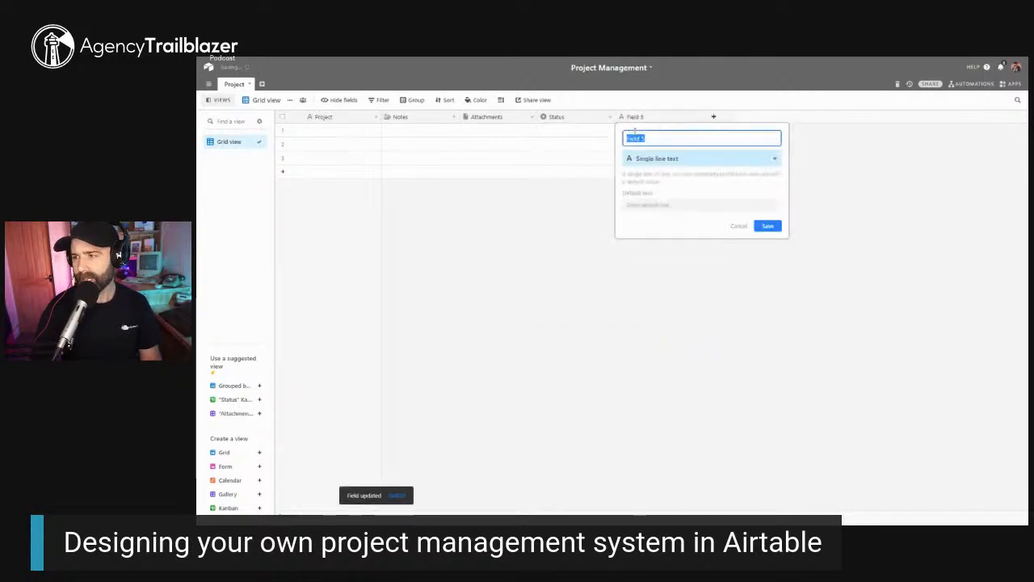
pyautogui.click(663, 161)
pyautogui.write('da')
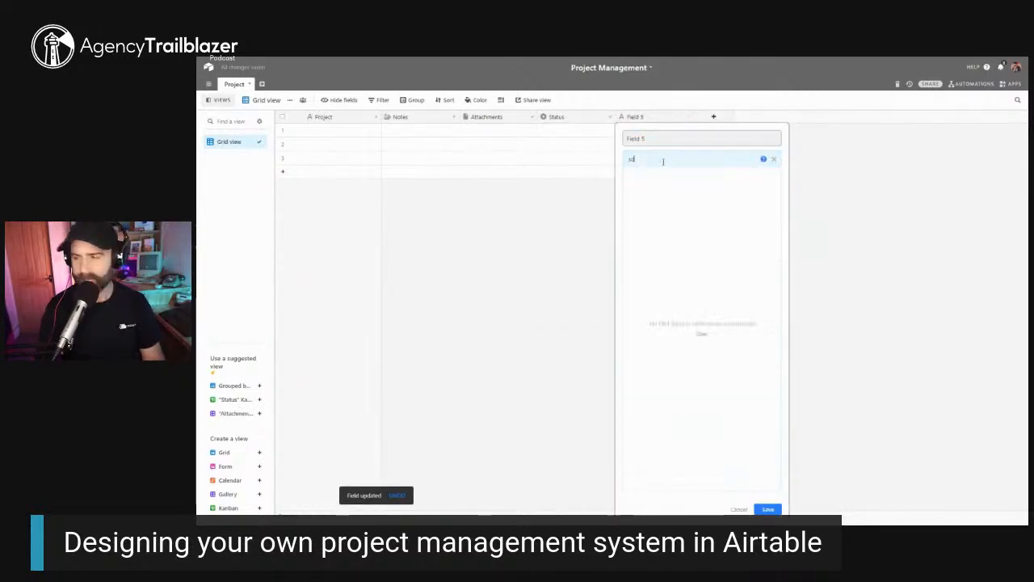
pyautogui.write('te')
pyautogui.click(663, 170)
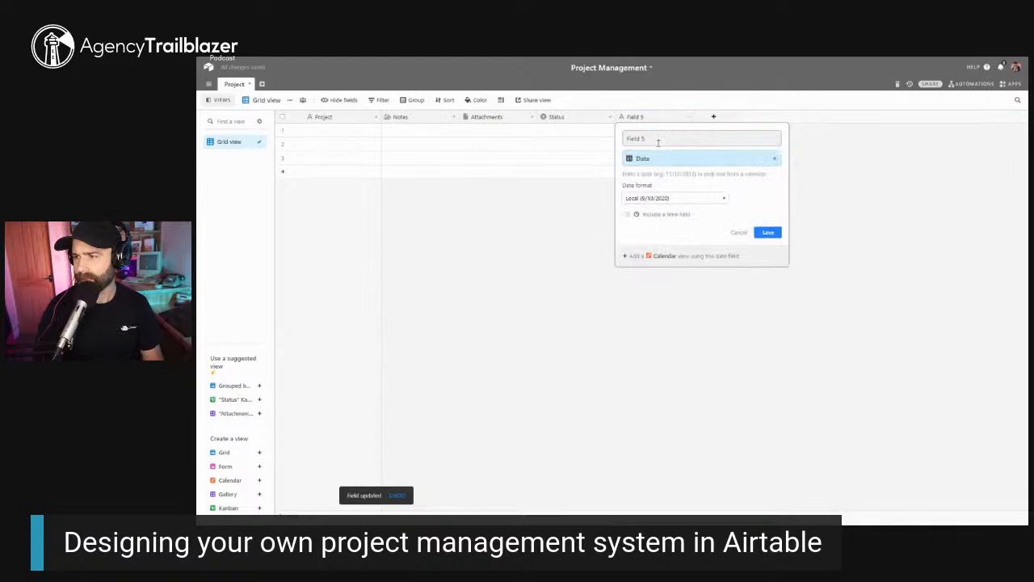
pyautogui.click(659, 140)
pyautogui.write('Due')
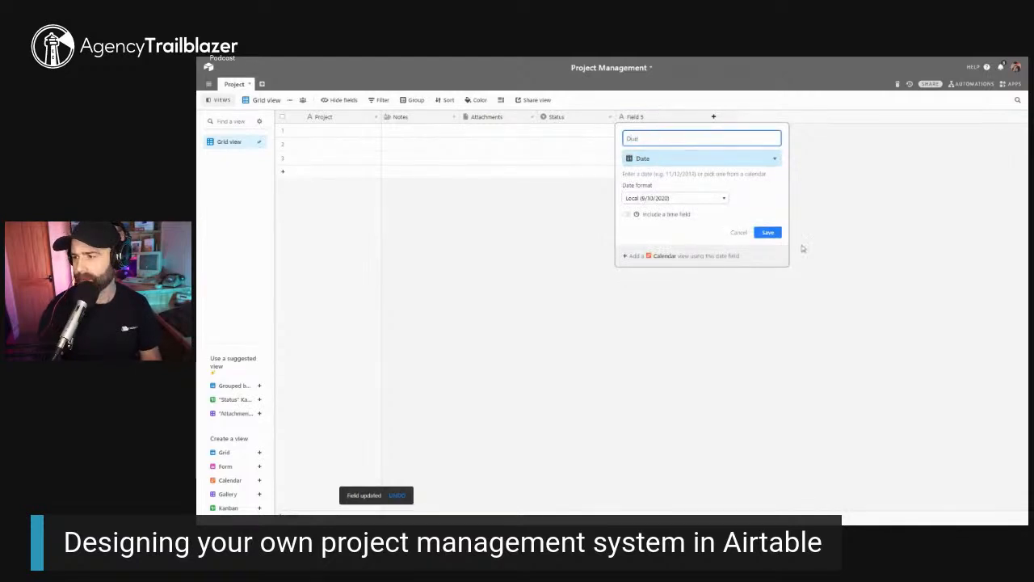
pyautogui.click(691, 200)
pyautogui.click(661, 217)
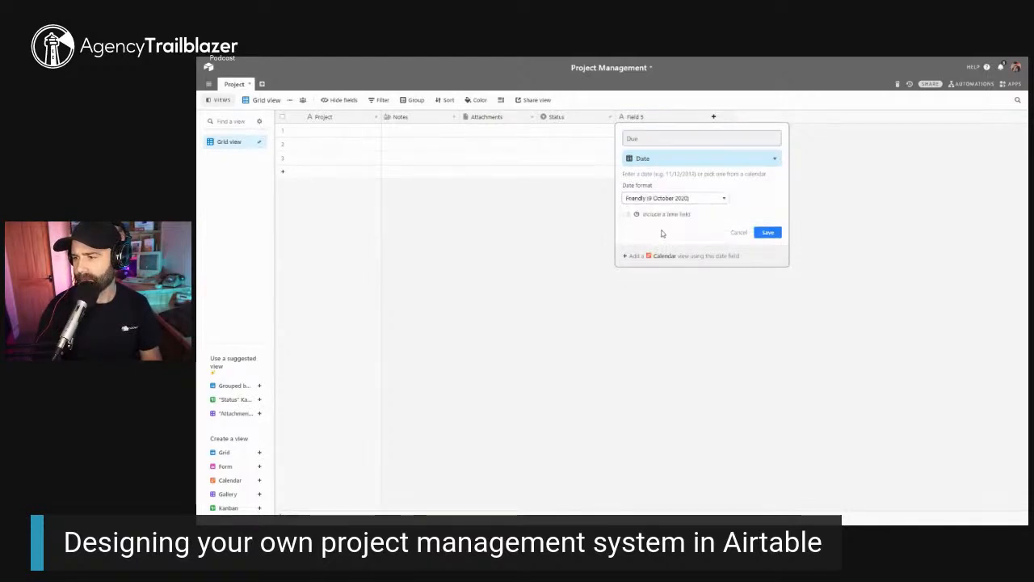
pyautogui.click(768, 232)
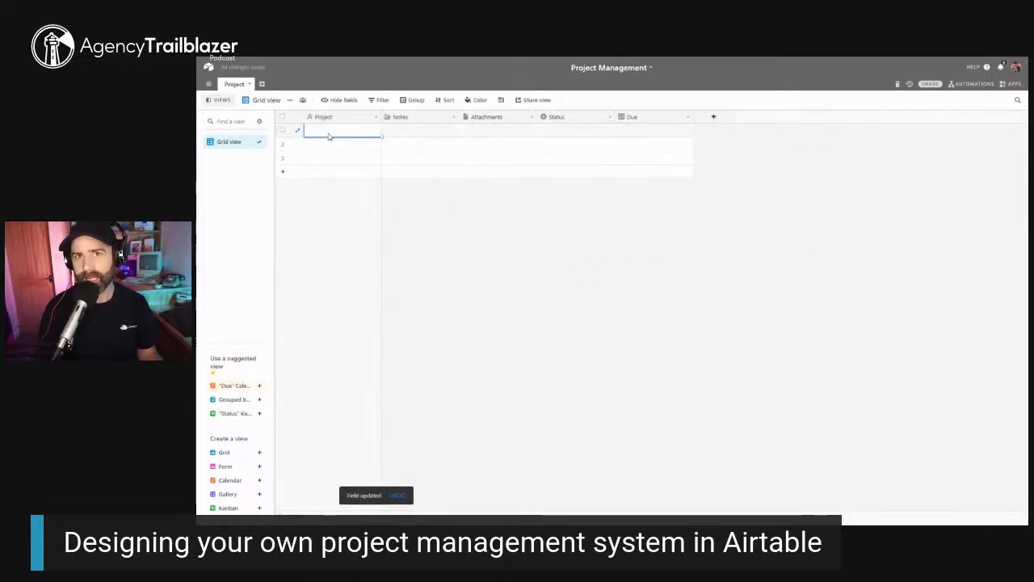
# Enter the projects Acme Ltd Website and Microsoft Ltd Website in the first two records and delete the empty third record
pyautogui.write('Acme Lt')
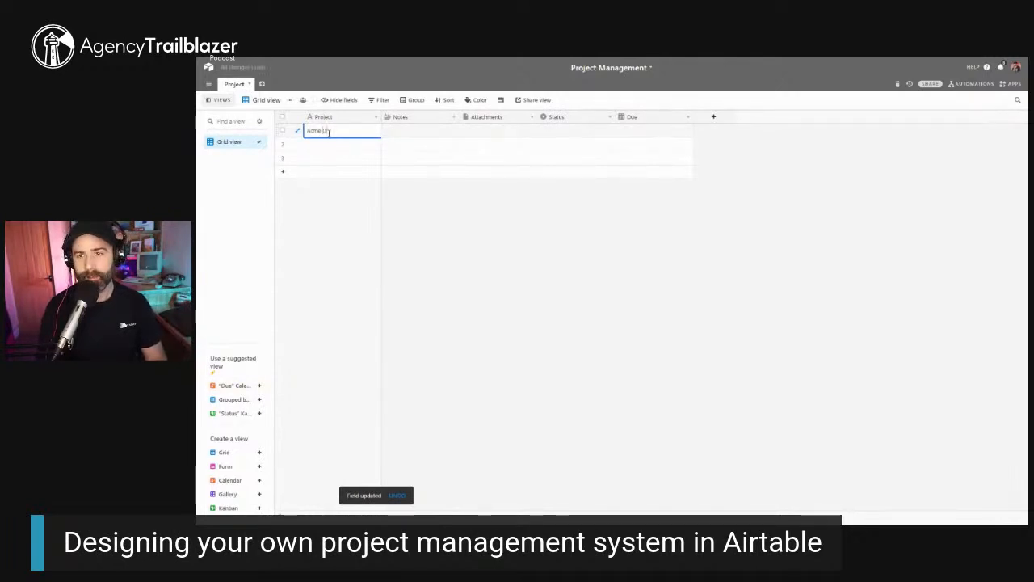
pyautogui.write('d Website')
pyautogui.click(328, 144)
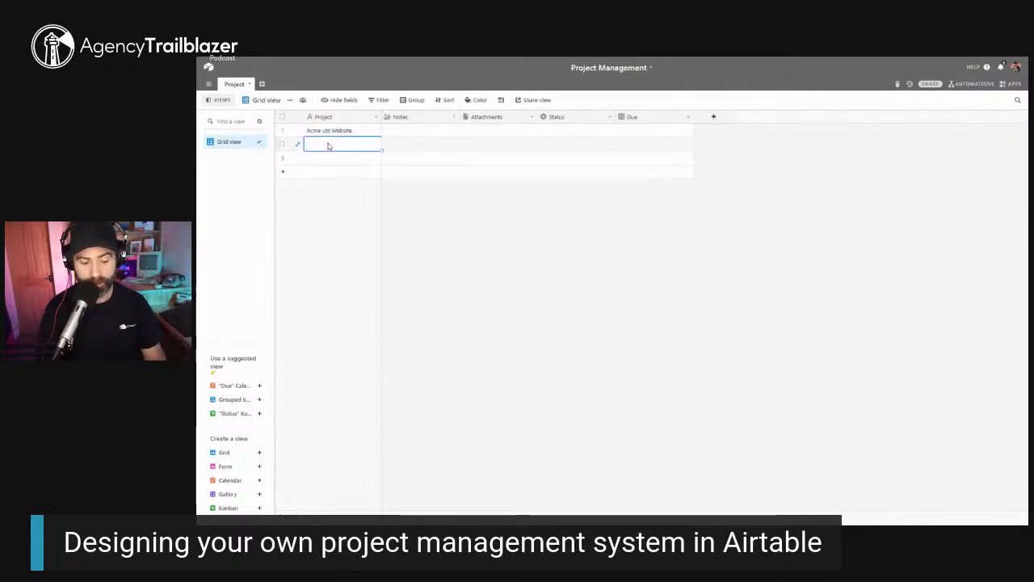
pyautogui.write('Microsoft')
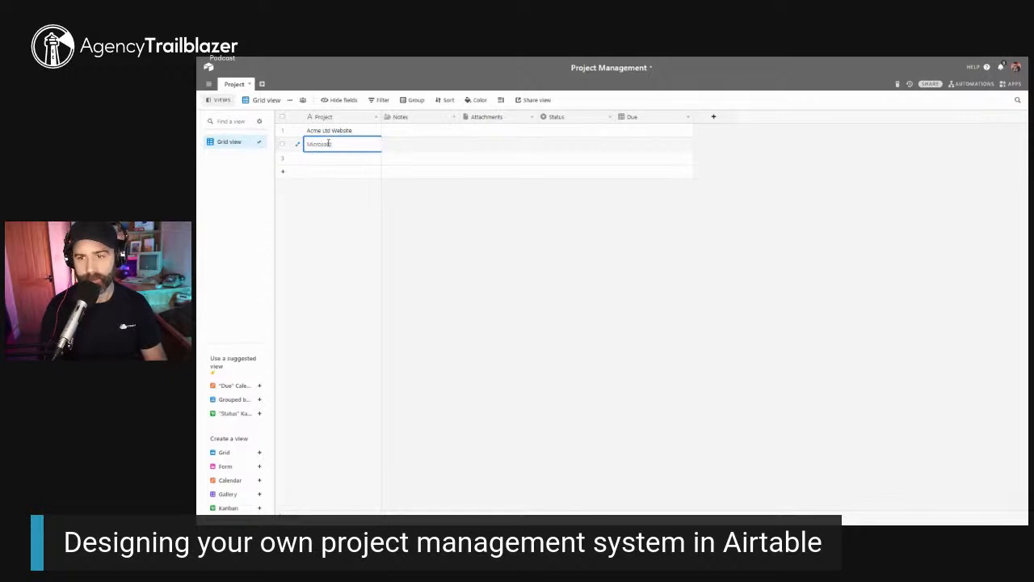
pyautogui.write(' Ltd Website')
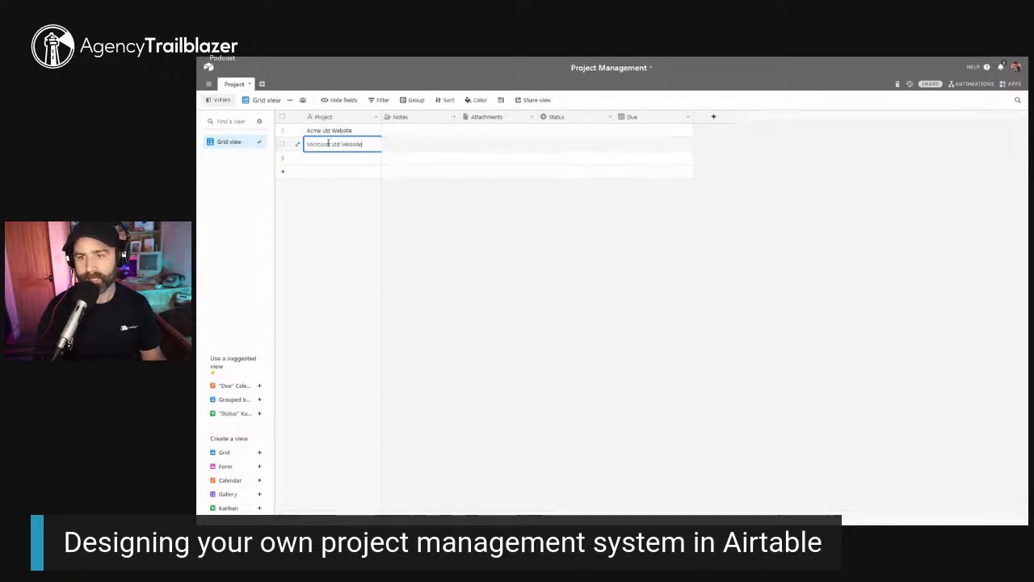
pyautogui.rightClick(341, 158)
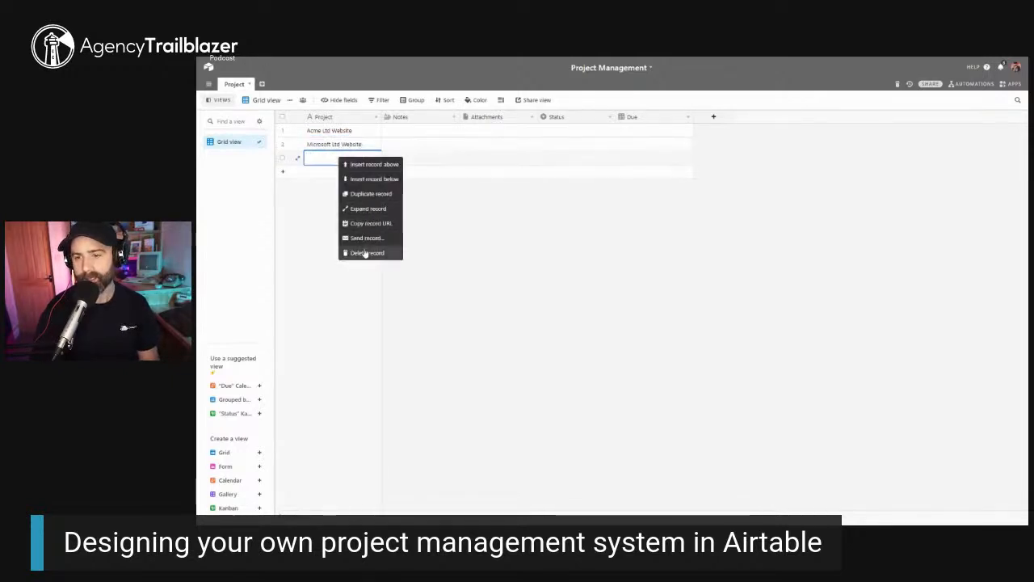
pyautogui.click(366, 253)
# Set the Due date of Acme Ltd Website to 25 December 2020
pyautogui.click(638, 133)
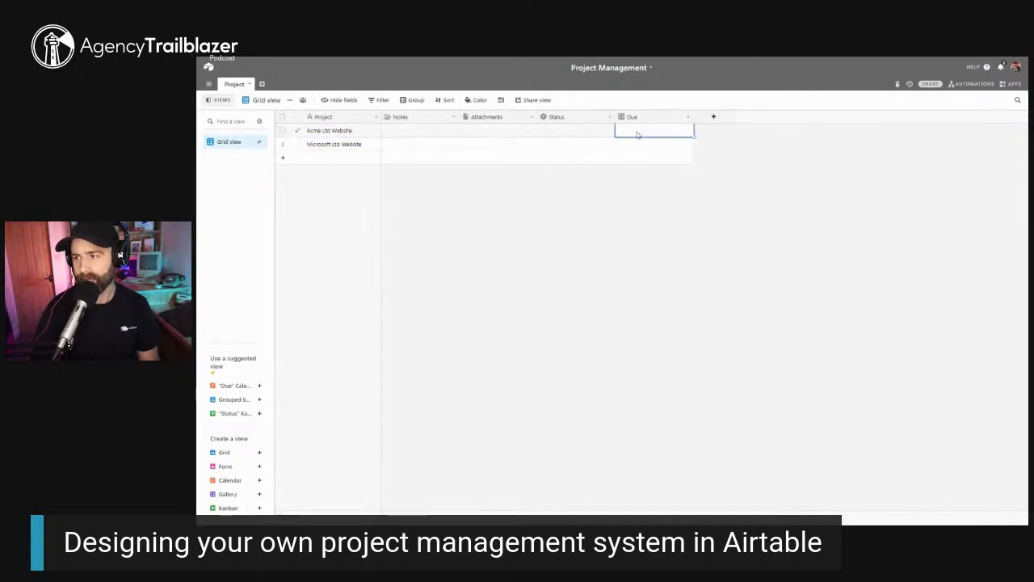
pyautogui.click(641, 133)
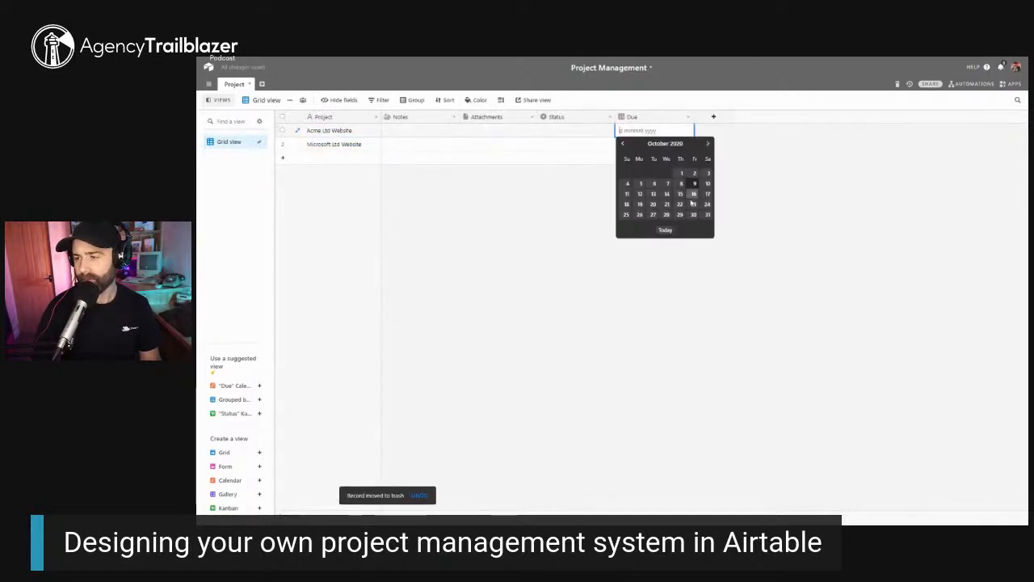
pyautogui.click(708, 144)
pyautogui.click(708, 144)
pyautogui.click(693, 205)
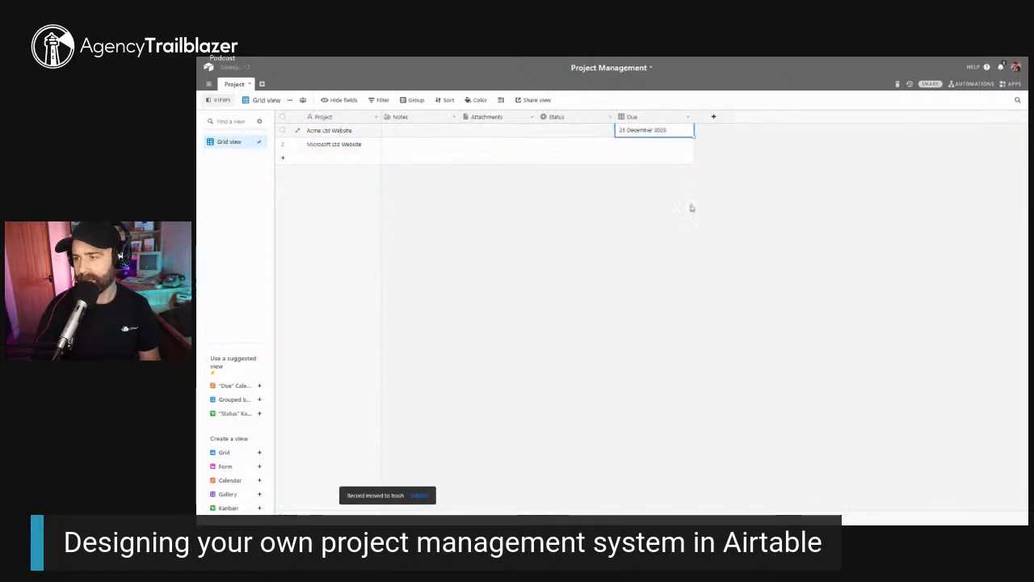
# Set the Due date of Microsoft Ltd Website to 19 March 2021
pyautogui.doubleClick(641, 148)
pyautogui.click(708, 158)
pyautogui.click(708, 158)
pyautogui.click(708, 159)
pyautogui.click(708, 158)
pyautogui.click(708, 158)
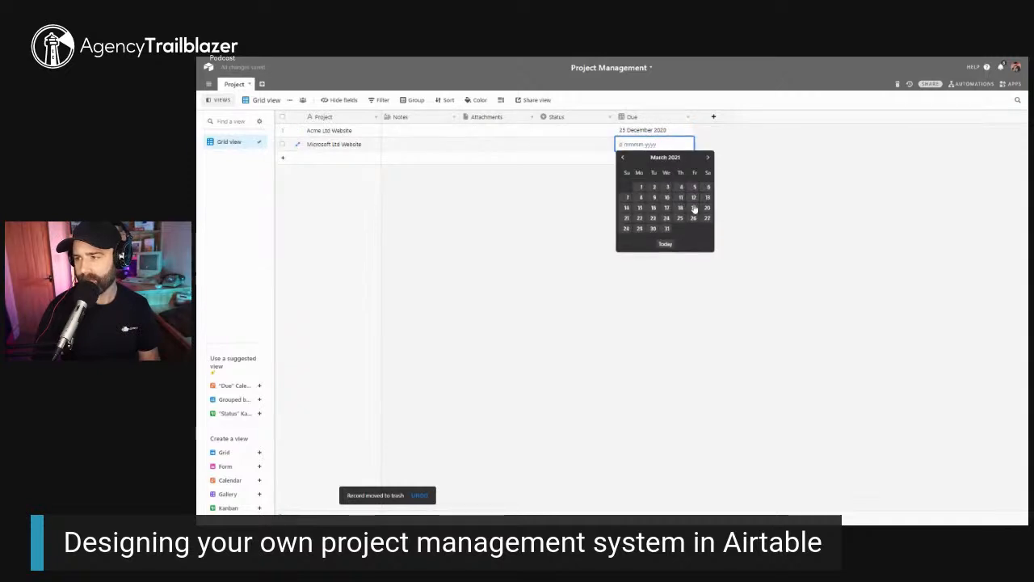
pyautogui.click(694, 208)
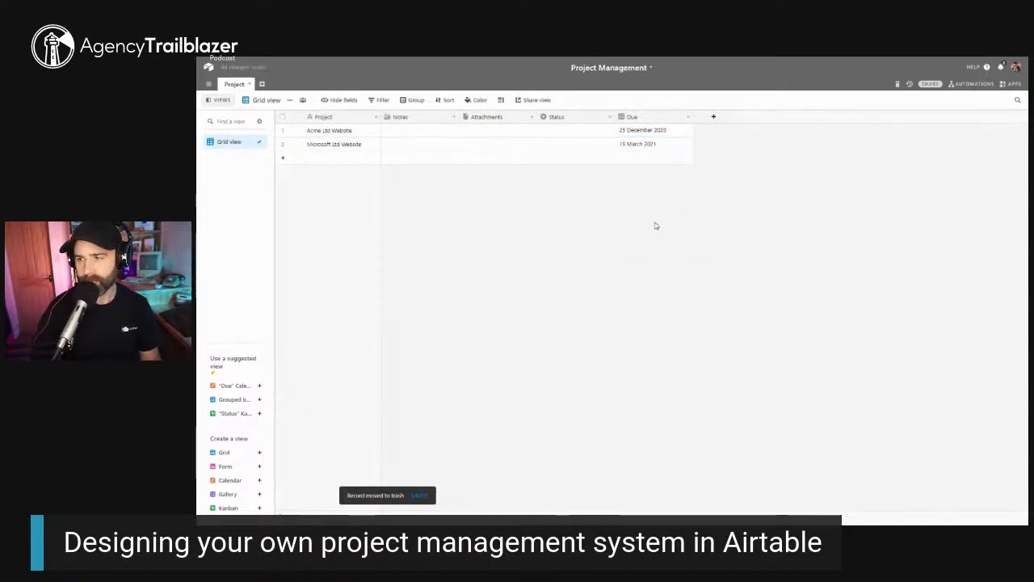
# Set the Status of both Acme Ltd Website and Microsoft Ltd Website to In progress
pyautogui.click(562, 132)
pyautogui.click(561, 132)
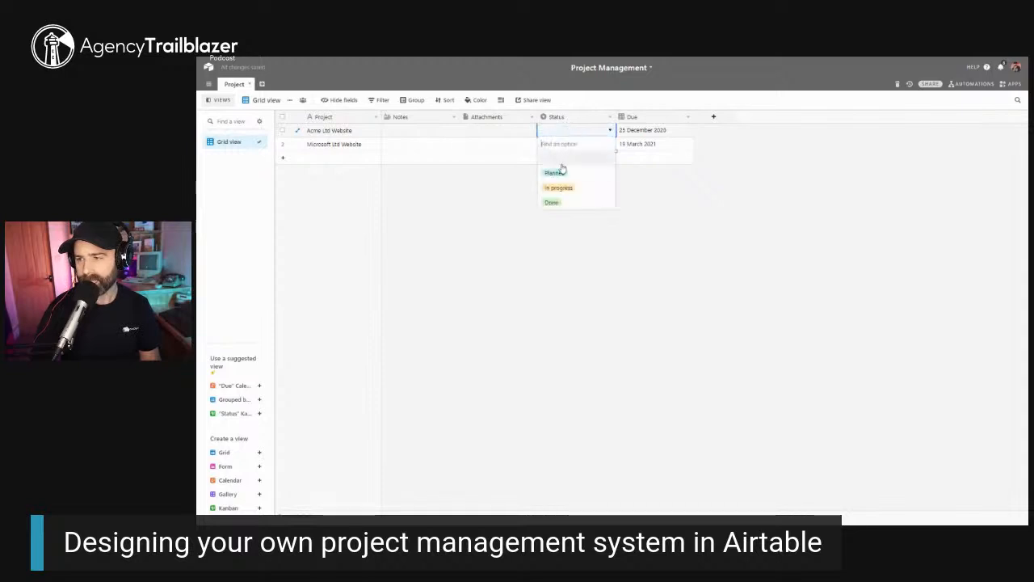
pyautogui.click(559, 187)
pyautogui.click(554, 147)
pyautogui.click(566, 147)
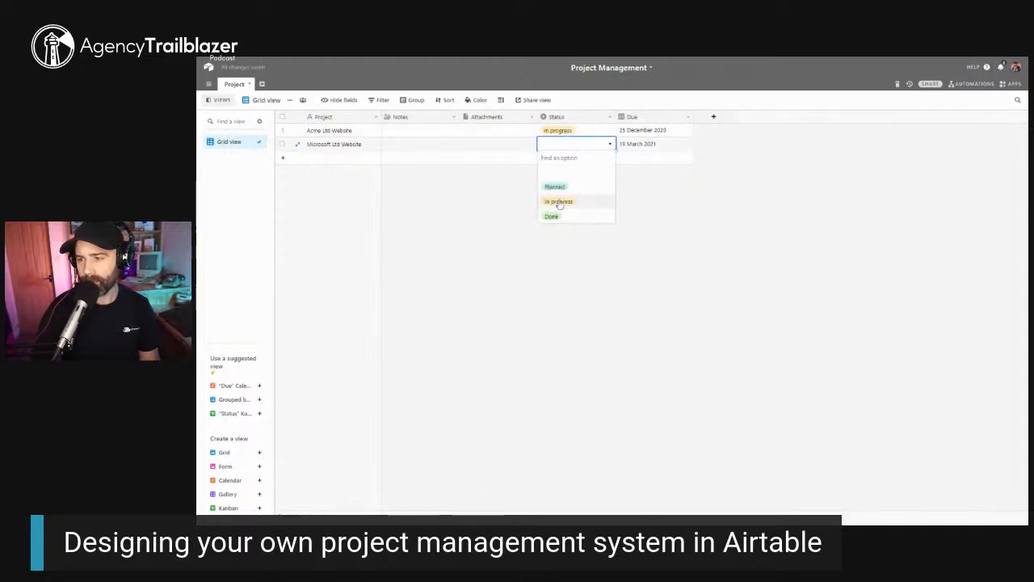
pyautogui.click(558, 202)
# Add a third record, Google Website, with Status Done and Due date 15 September 2020
pyautogui.click(340, 159)
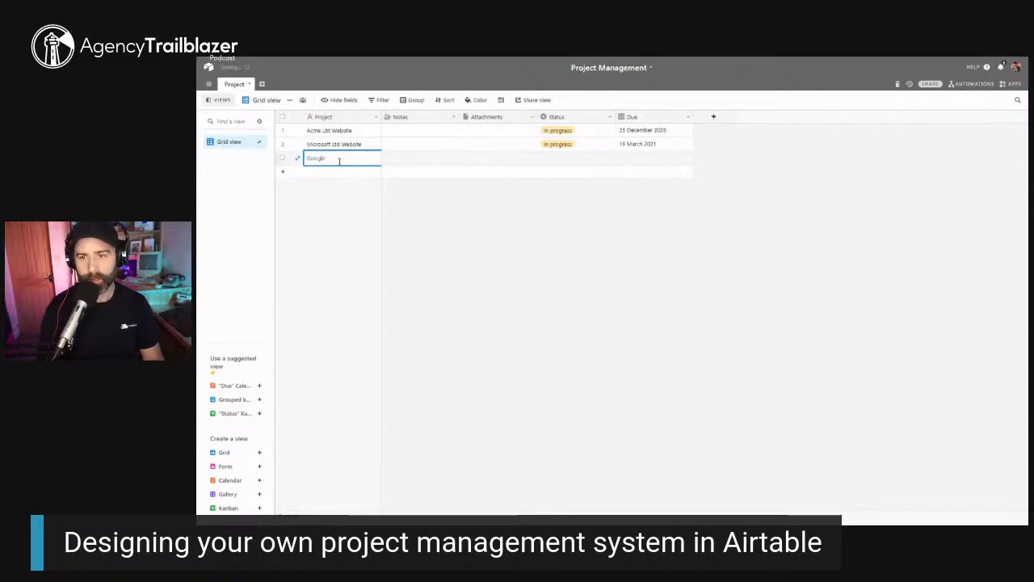
pyautogui.doubleClick(557, 161)
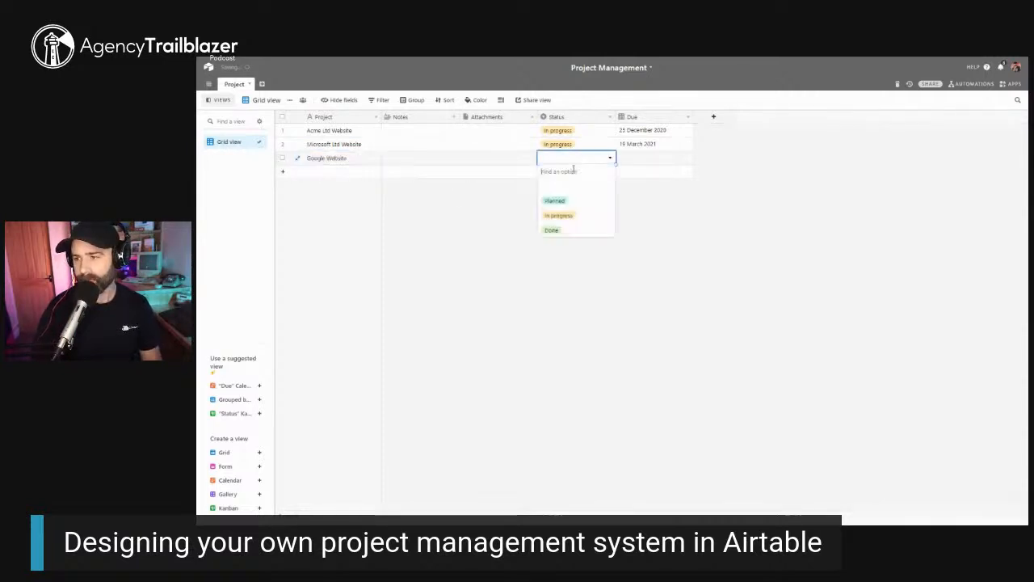
pyautogui.click(565, 229)
pyautogui.doubleClick(655, 159)
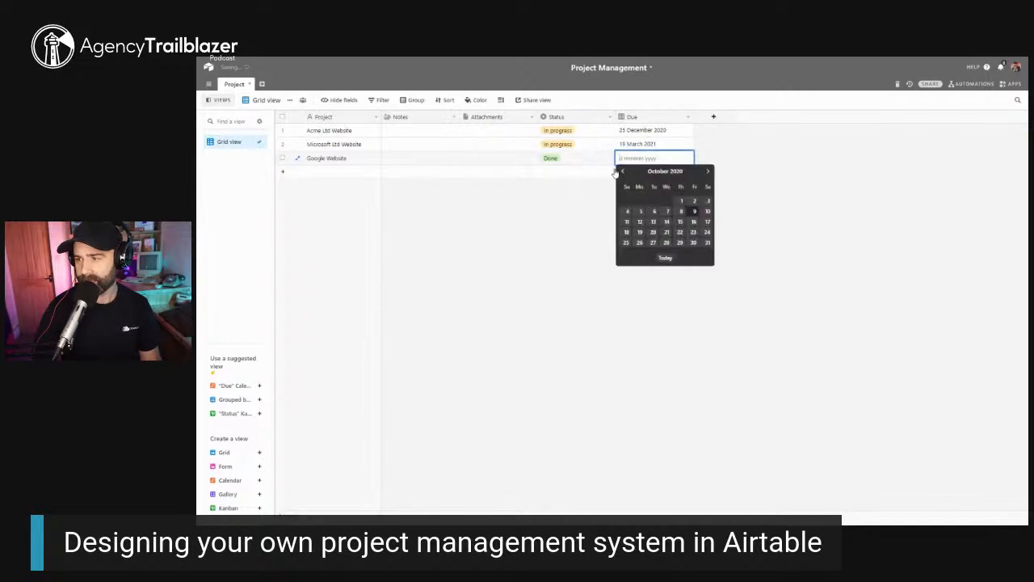
pyautogui.click(652, 220)
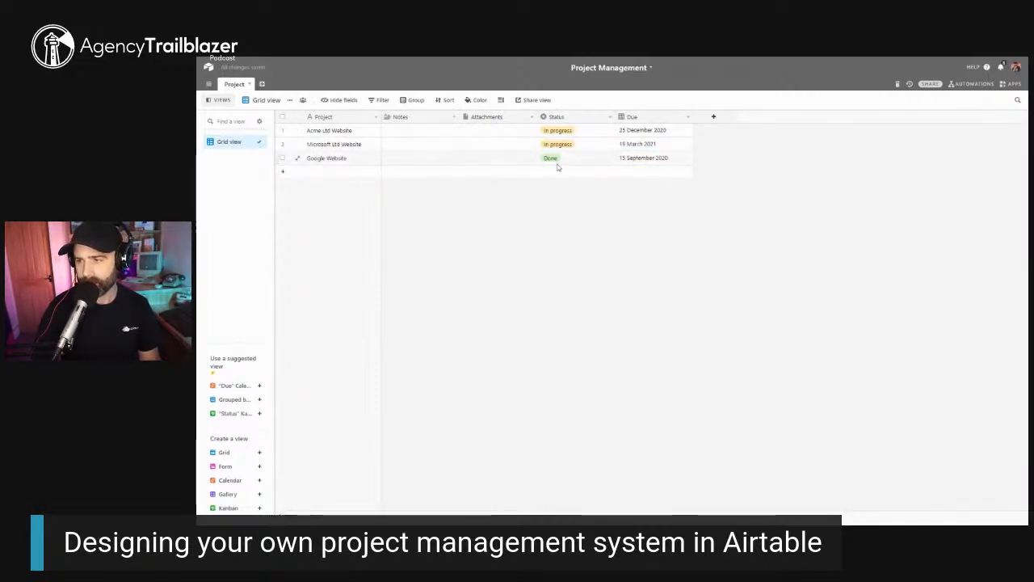
# Group the grid view's records by the Status field
pyautogui.click(417, 100)
pyautogui.click(434, 139)
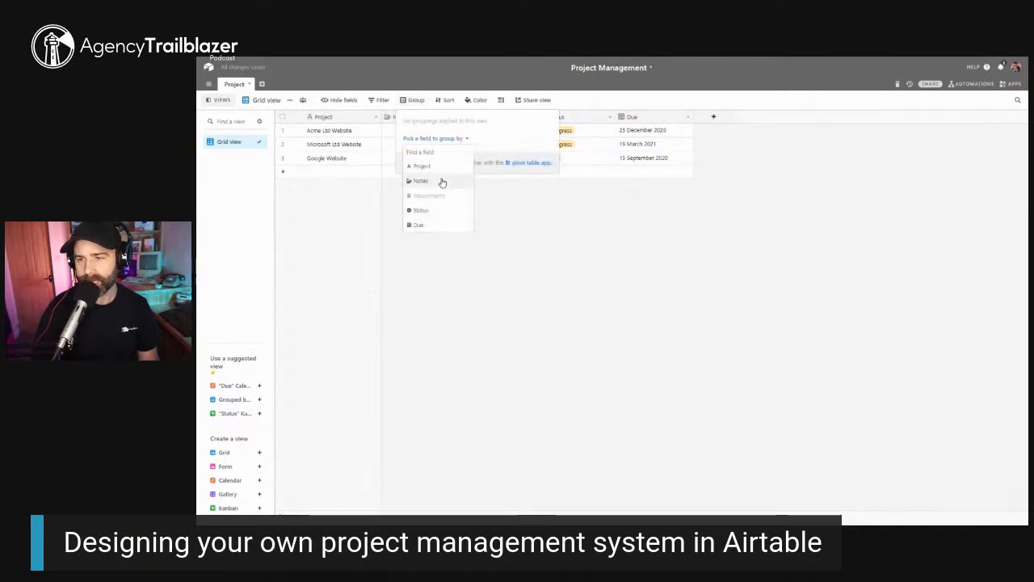
pyautogui.click(432, 212)
pyautogui.click(437, 306)
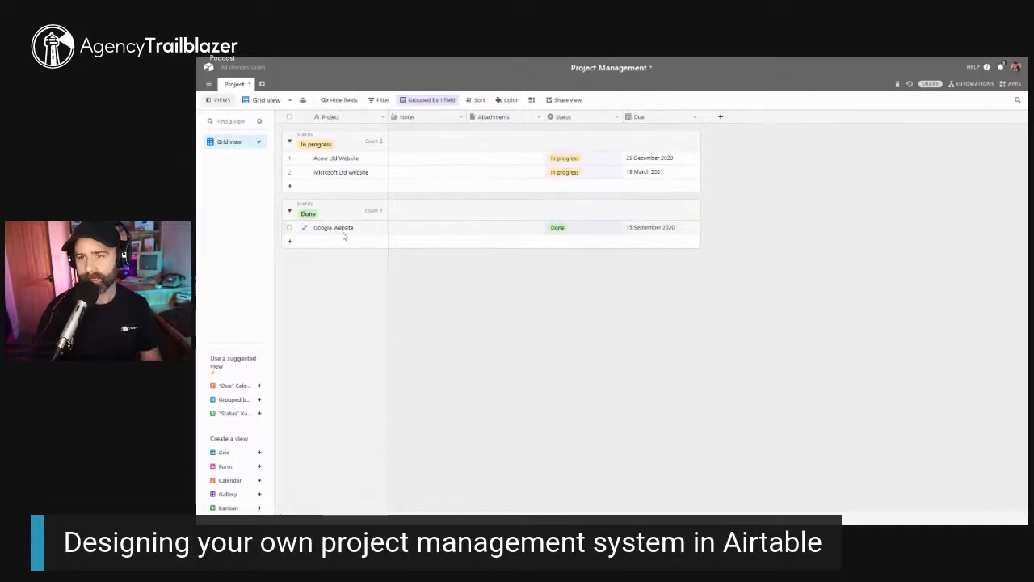
# Add a record named Example project under the In progress group and change its Status to Planned
pyautogui.click(349, 189)
pyautogui.write('z')
pyautogui.write('xample project')
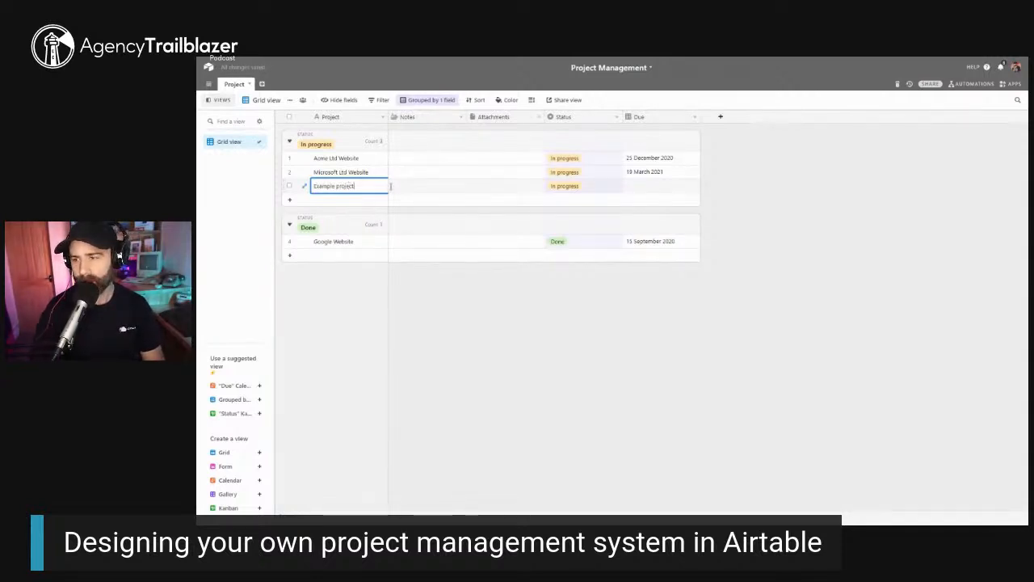
pyautogui.click(582, 185)
pyautogui.click(582, 186)
pyautogui.click(561, 225)
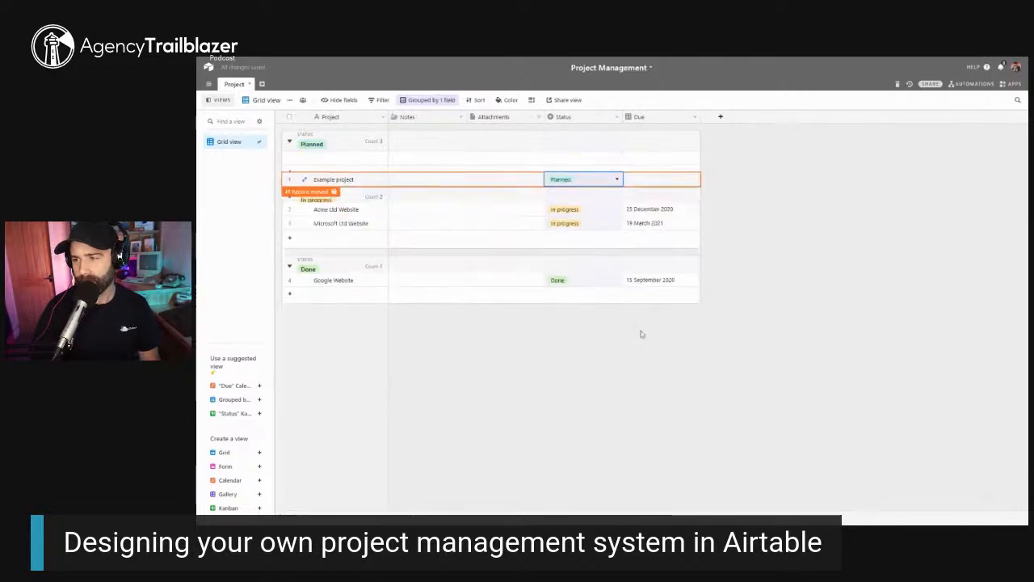
pyautogui.click(670, 366)
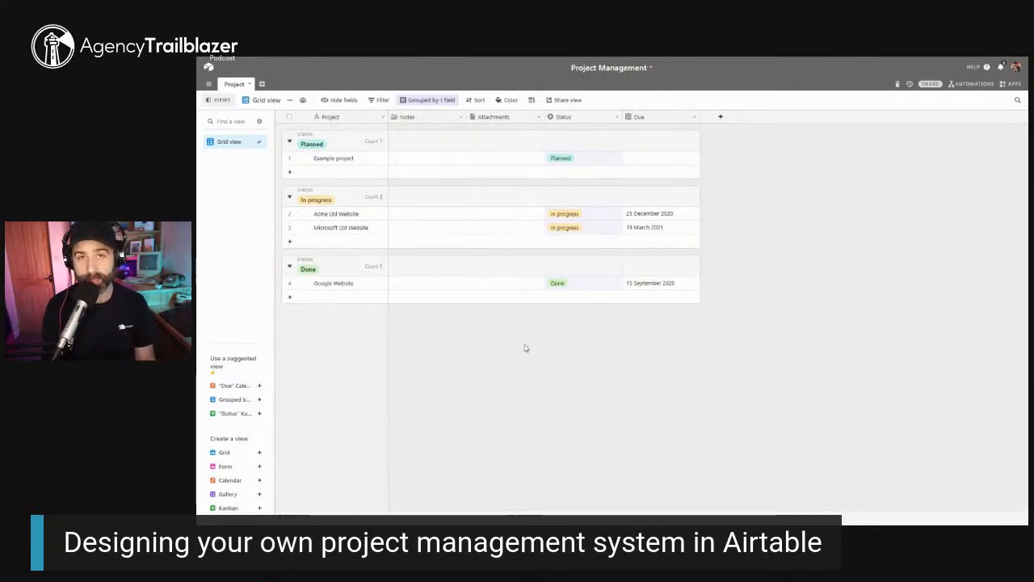
# Create a new empty table named Sprints in the Project Management base
pyautogui.click(261, 84)
pyautogui.click(278, 95)
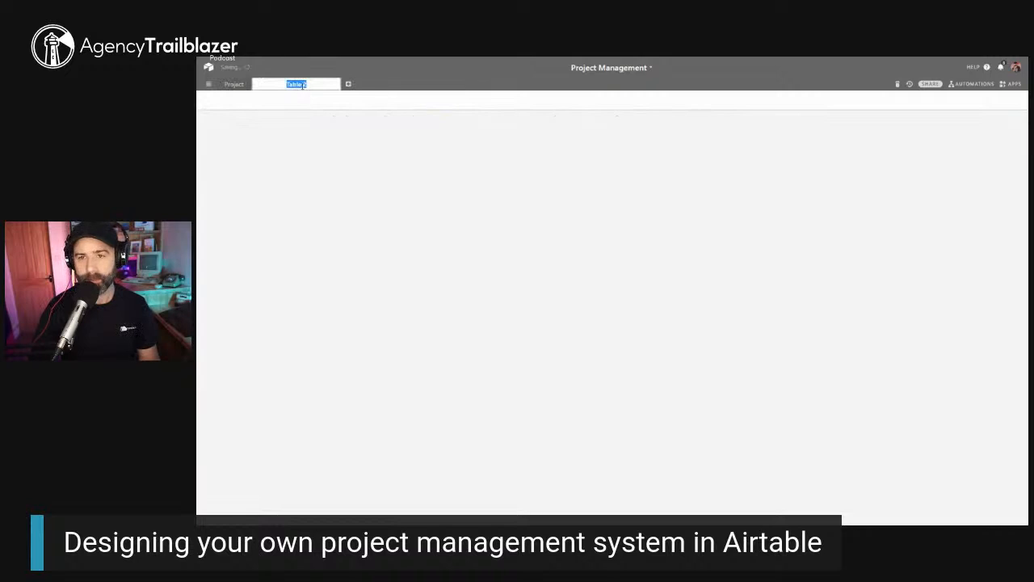
pyautogui.write('Sprints')
pyautogui.press('Return')
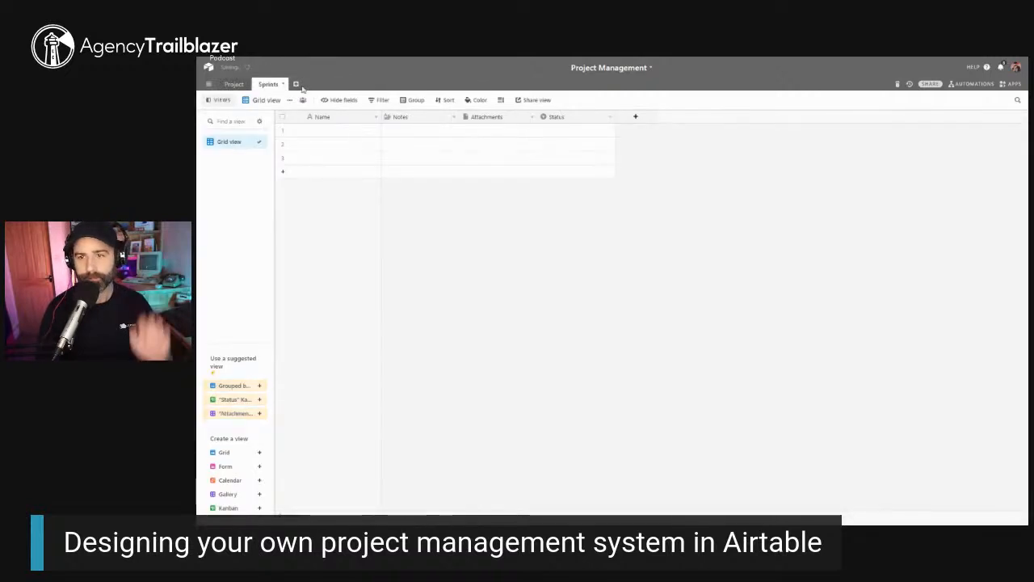
# Rename the Sprints table's primary field to Sprint, keeping it as single line text
pyautogui.rightClick(326, 118)
pyautogui.click(339, 132)
pyautogui.write('Sprint')
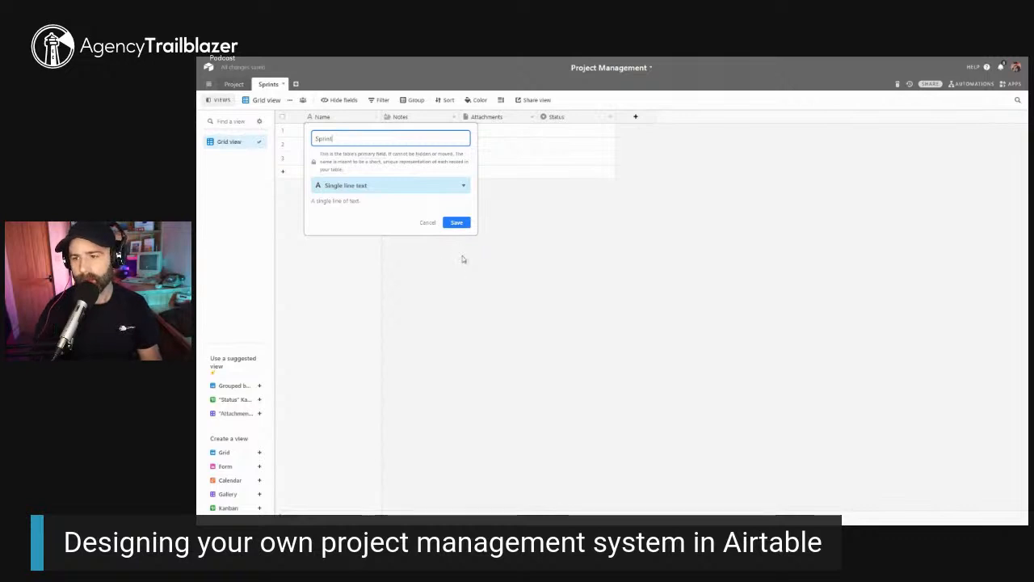
pyautogui.click(457, 223)
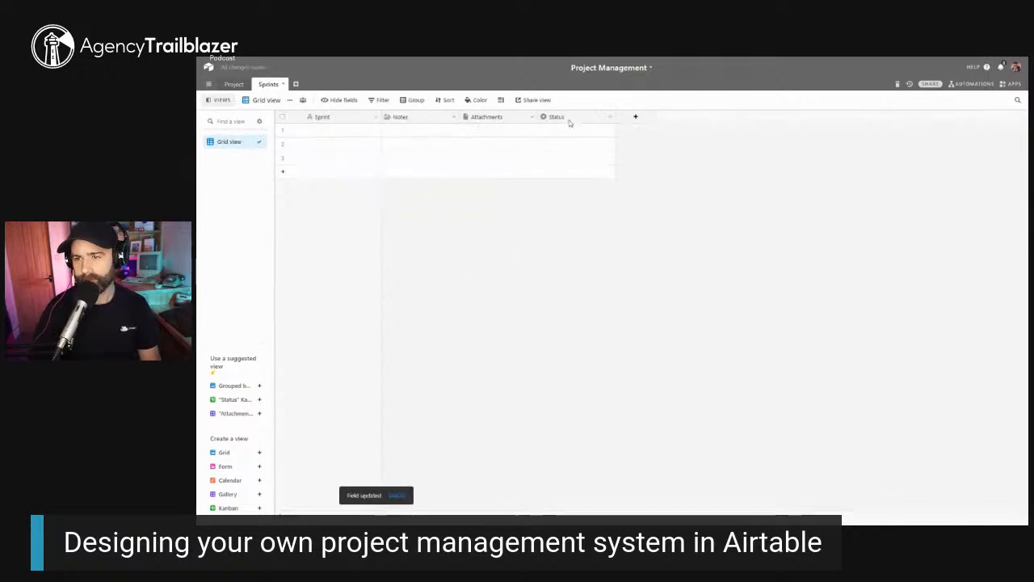
# Replace the Todo option of the Sprints table's Status field with a Pending option placed first in the list
pyautogui.rightClick(565, 118)
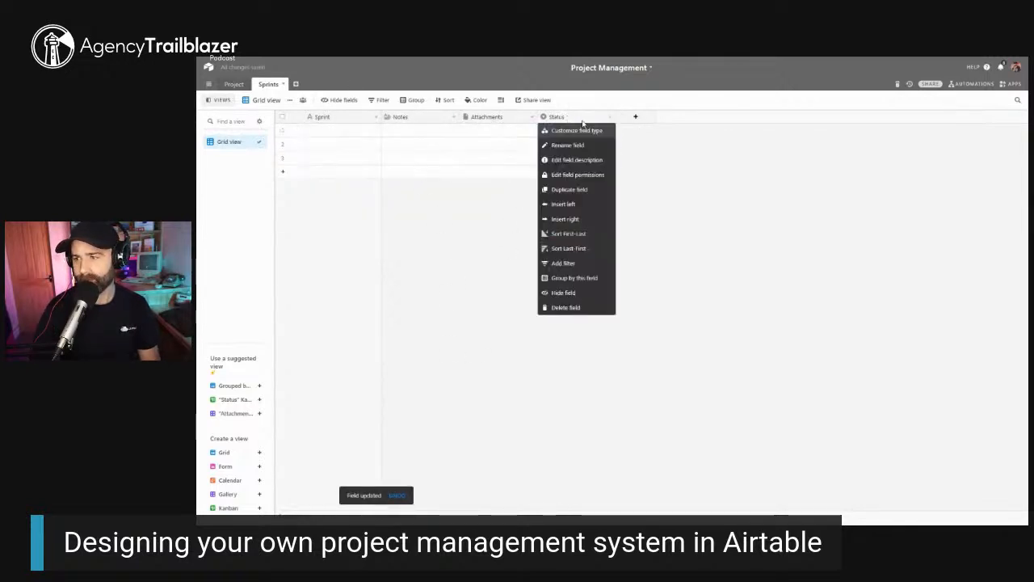
pyautogui.click(581, 131)
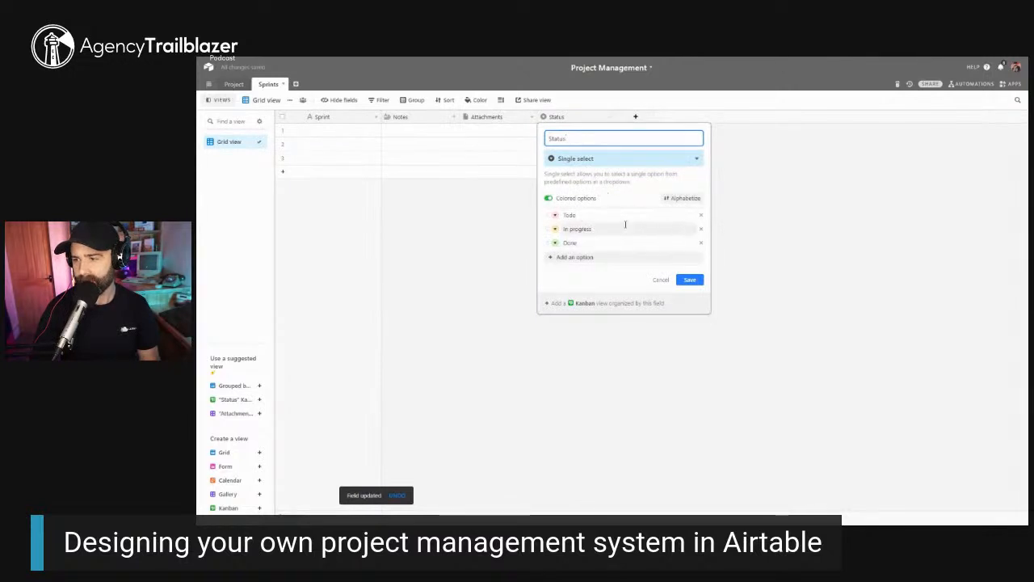
pyautogui.click(700, 215)
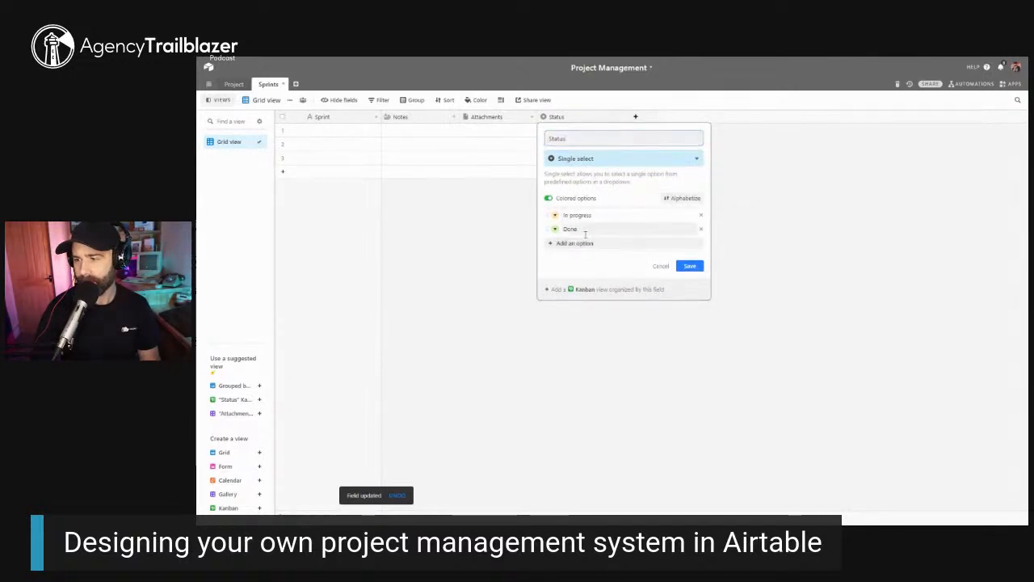
pyautogui.click(579, 244)
pyautogui.write('Pending')
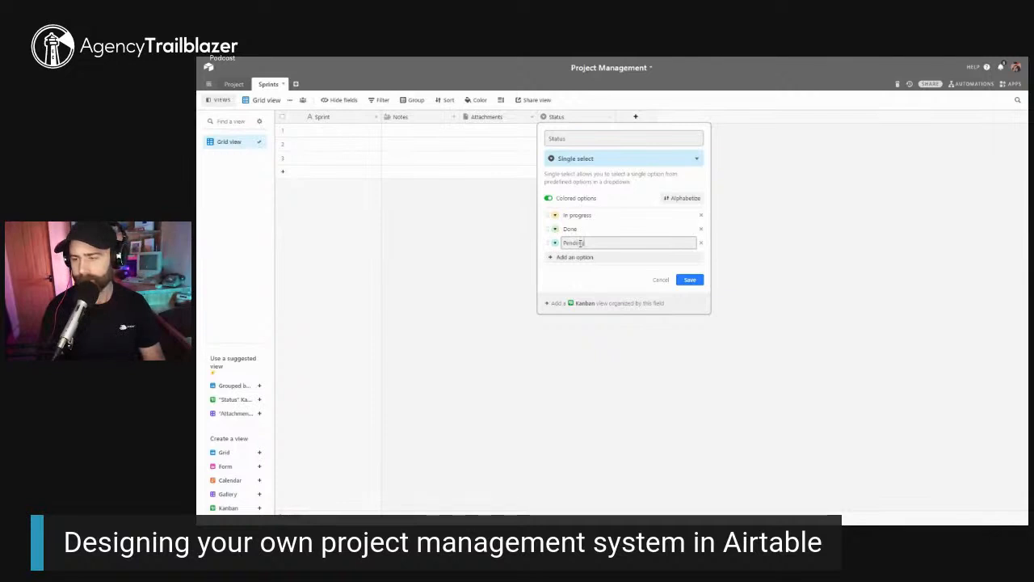
pyautogui.moveTo(550, 242); pyautogui.dragTo(546, 214)
pyautogui.click(690, 280)
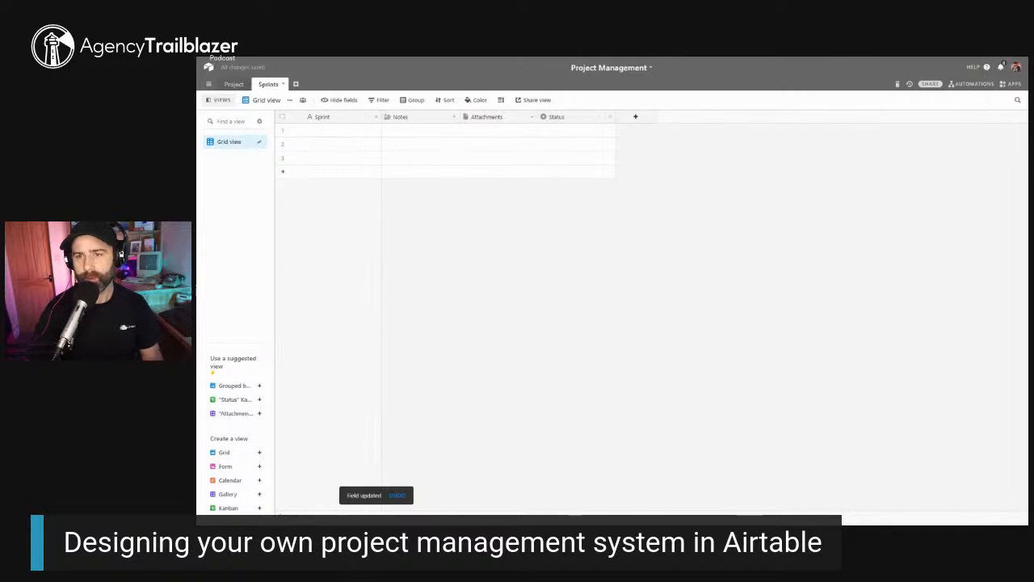
# Add a field named Project to the Sprints table that links to records in the Project table, allowing multiple records
pyautogui.click(356, 133)
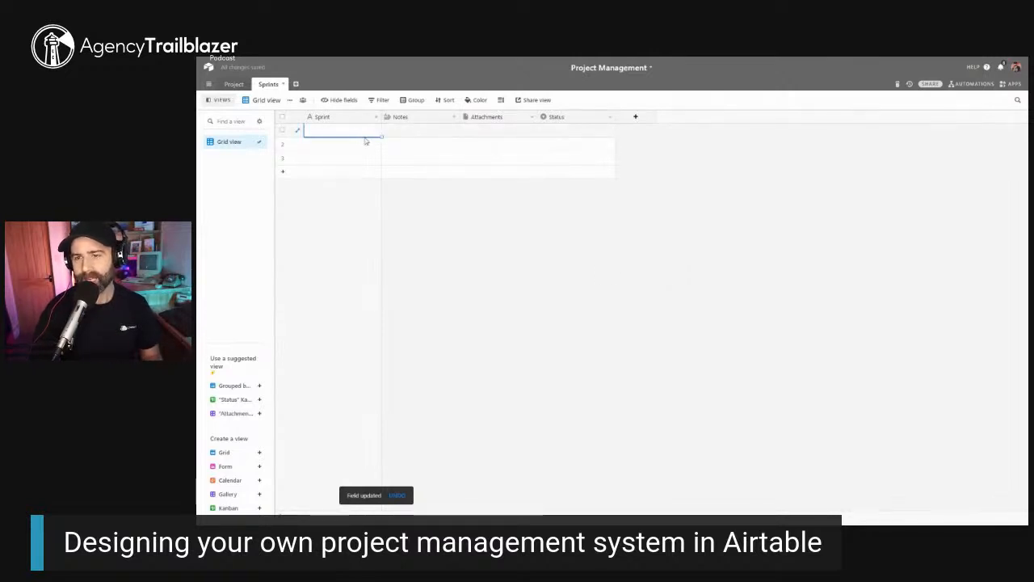
pyautogui.click(635, 116)
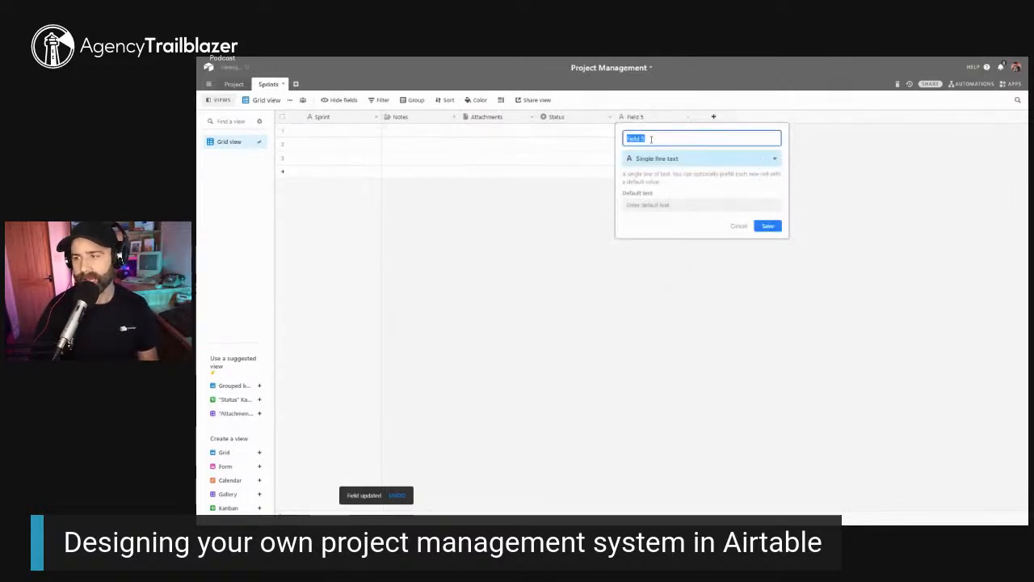
pyautogui.click(669, 158)
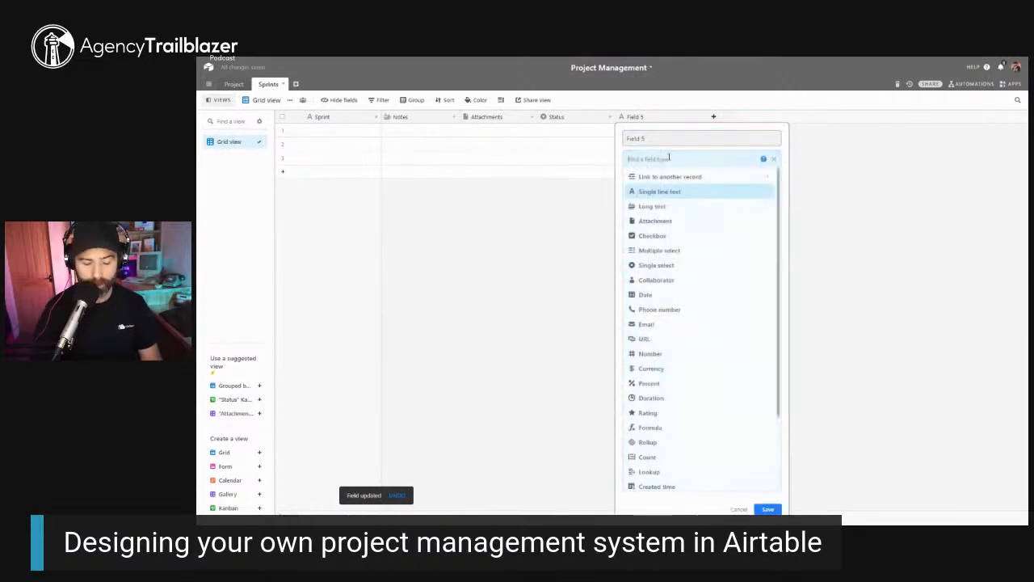
pyautogui.write('proj')
pyautogui.click(670, 173)
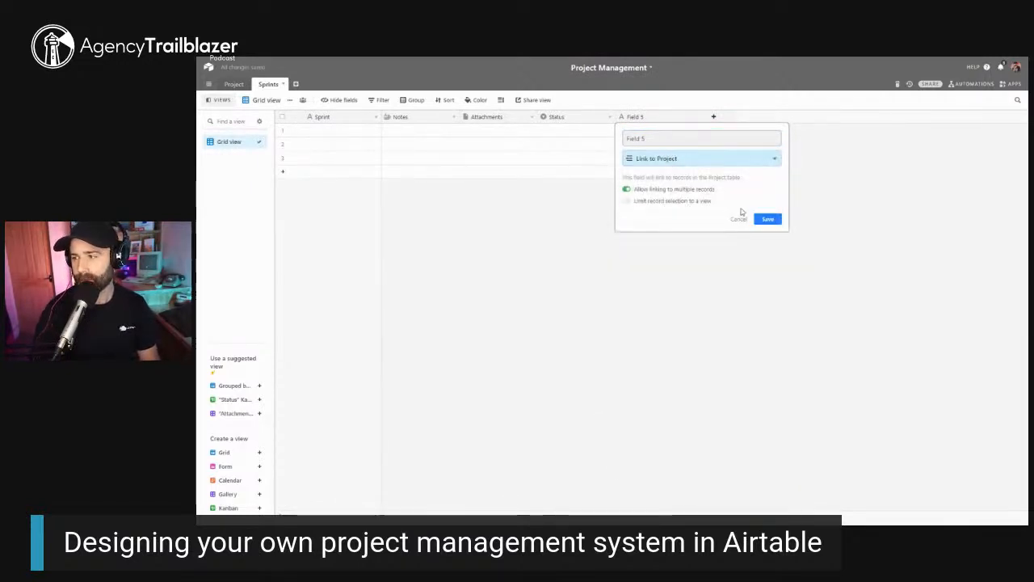
pyautogui.tripleClick(659, 138)
pyautogui.write('Project')
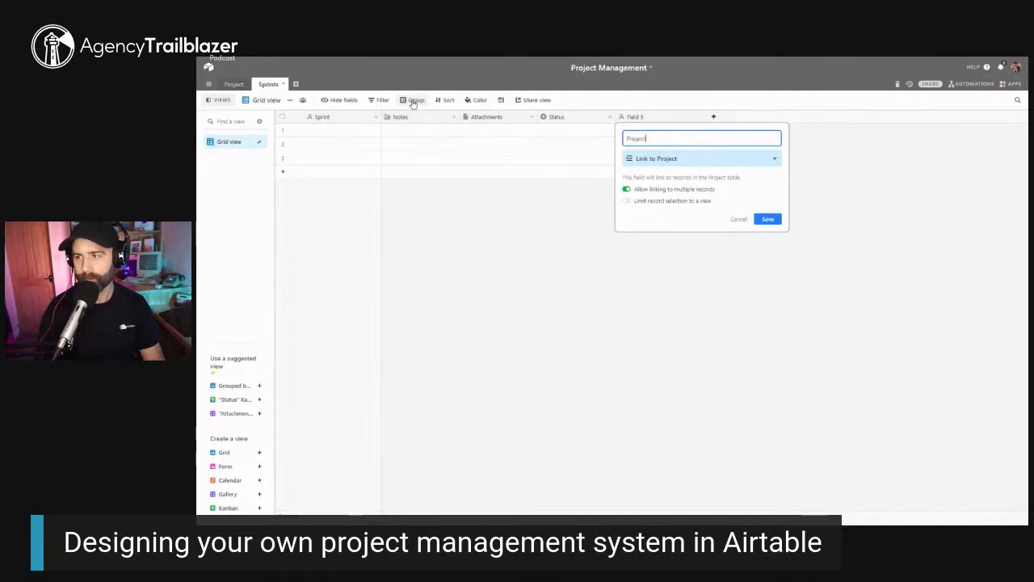
pyautogui.click(767, 219)
pyautogui.click(636, 135)
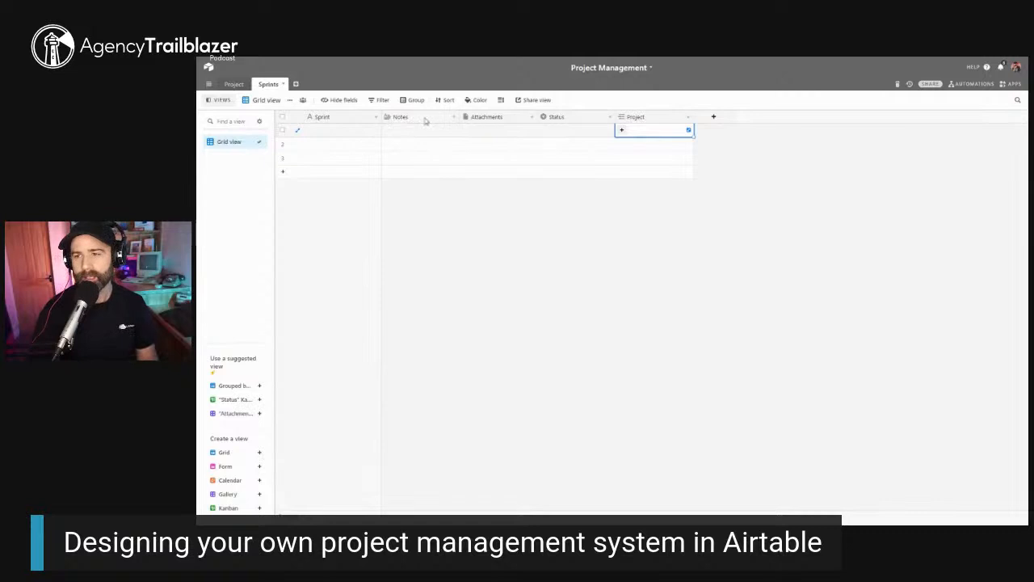
pyautogui.rightClick(436, 122)
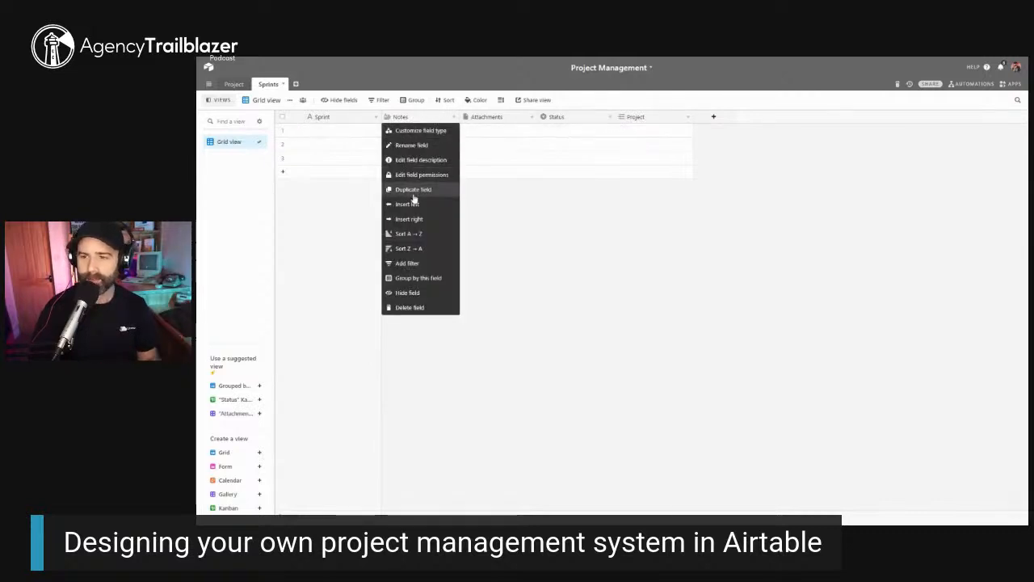
pyautogui.click(415, 189)
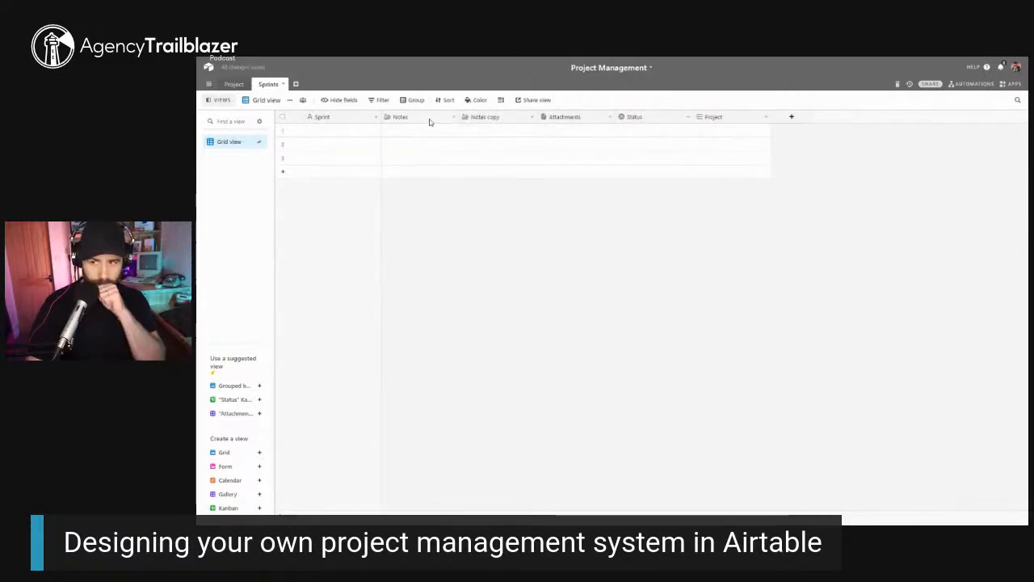
pyautogui.rightClick(478, 117)
pyautogui.click(494, 306)
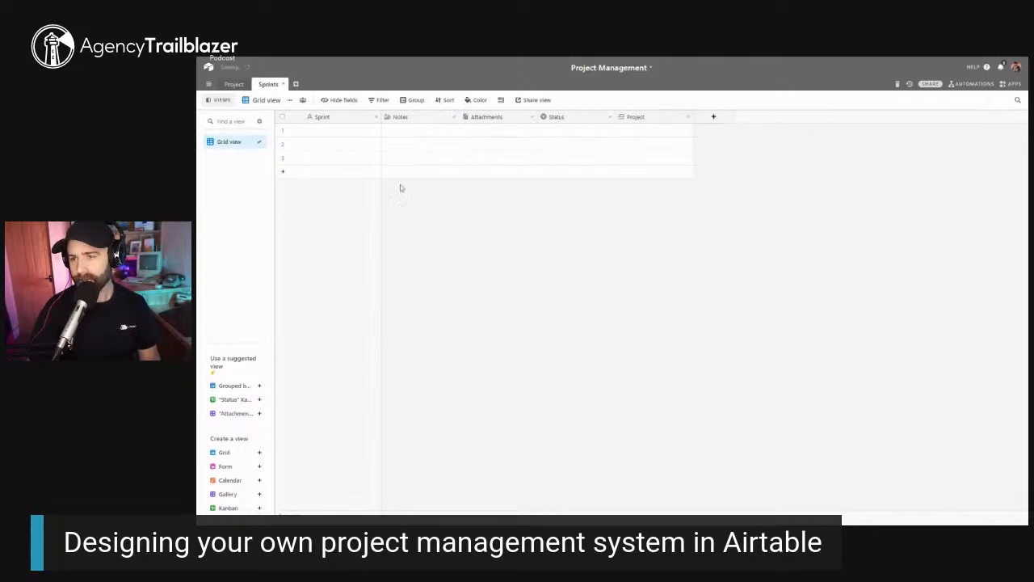
# Insert a field named Dependancy before Notes that links to records in the Sprints table itself
pyautogui.rightClick(396, 118)
pyautogui.click(436, 205)
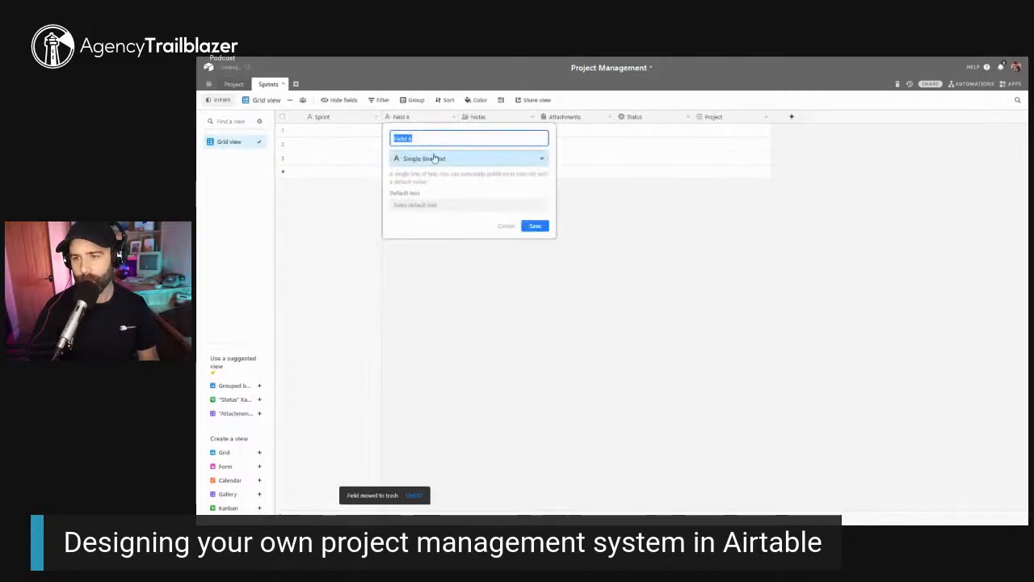
pyautogui.click(433, 157)
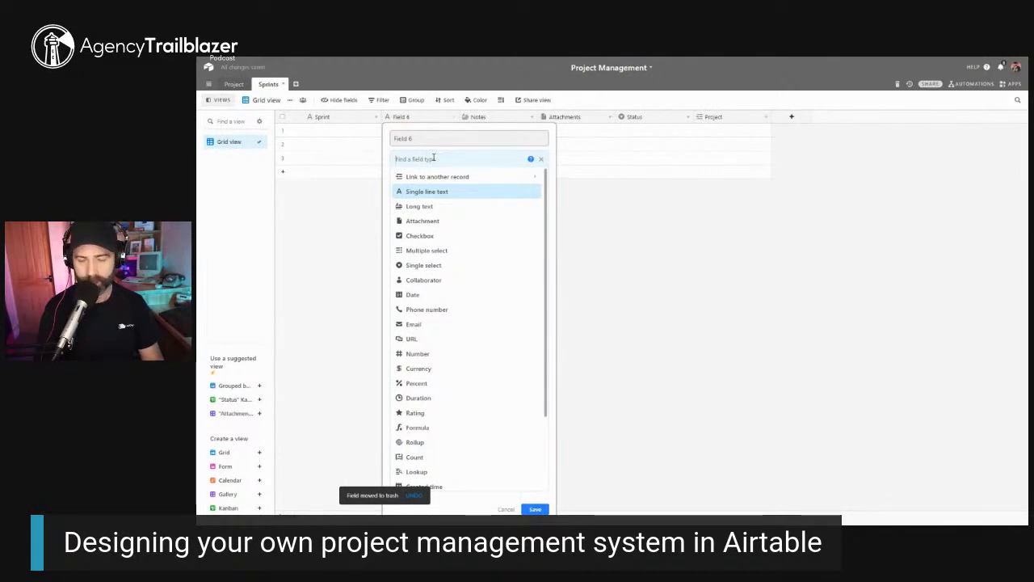
pyautogui.write('re')
pyautogui.press('BackSpace')
pyautogui.press('BackSpace')
pyautogui.press('BackSpace')
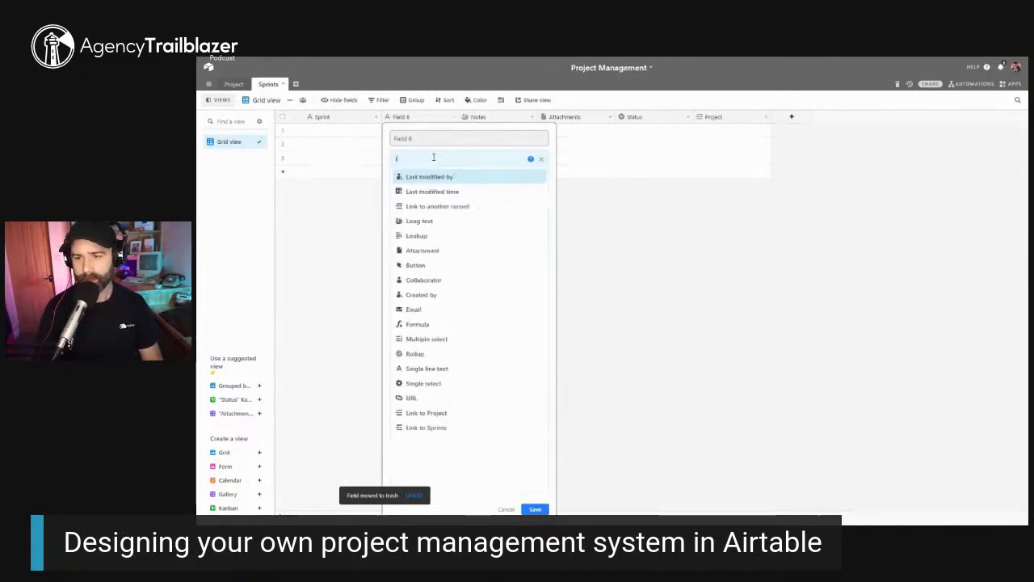
pyautogui.write('link')
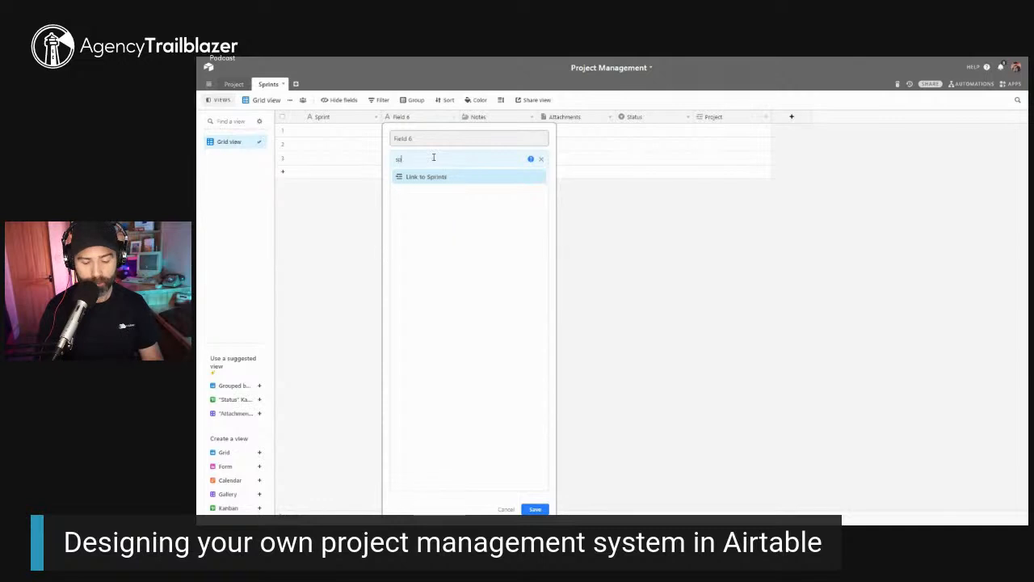
pyautogui.click(439, 177)
pyautogui.moveTo(420, 139); pyautogui.dragTo(360, 136)
pyautogui.write('Dependancy')
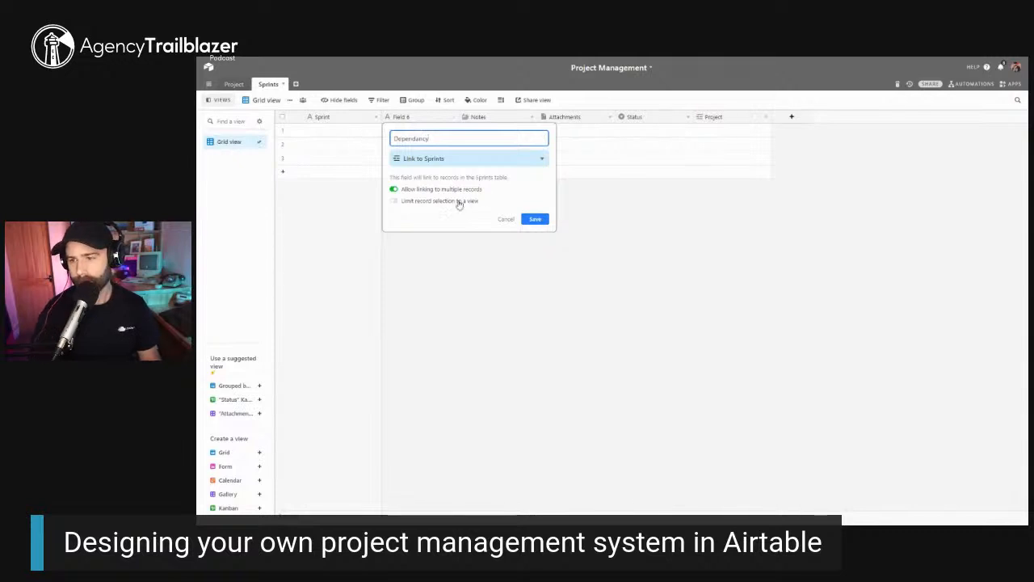
pyautogui.click(535, 219)
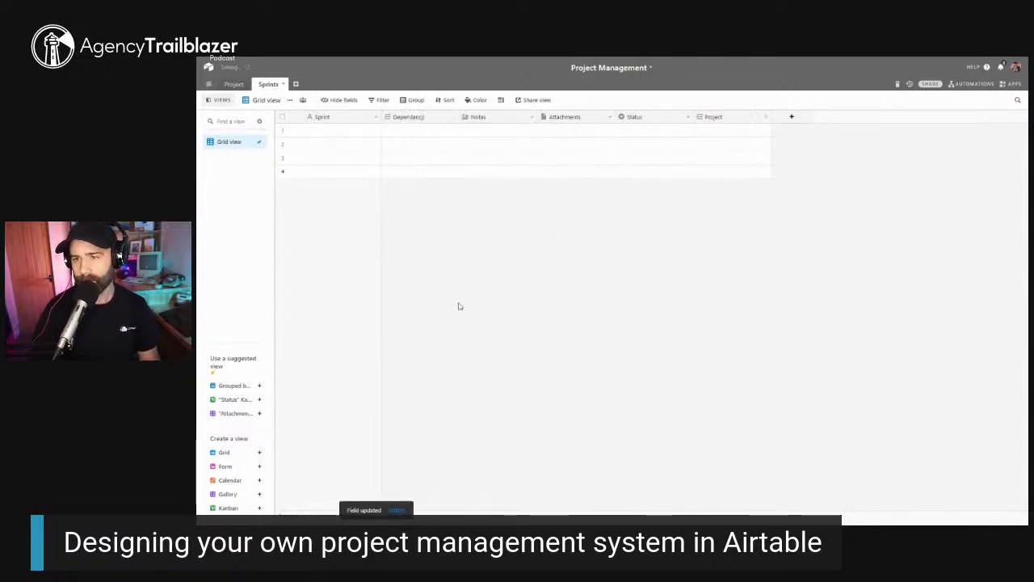
# Name the three records in the Sprints table Sprint one, Sprint two and Sprint three
pyautogui.click(317, 133)
pyautogui.write('Sprint')
pyautogui.press('Return')
pyautogui.write('Sprint two')
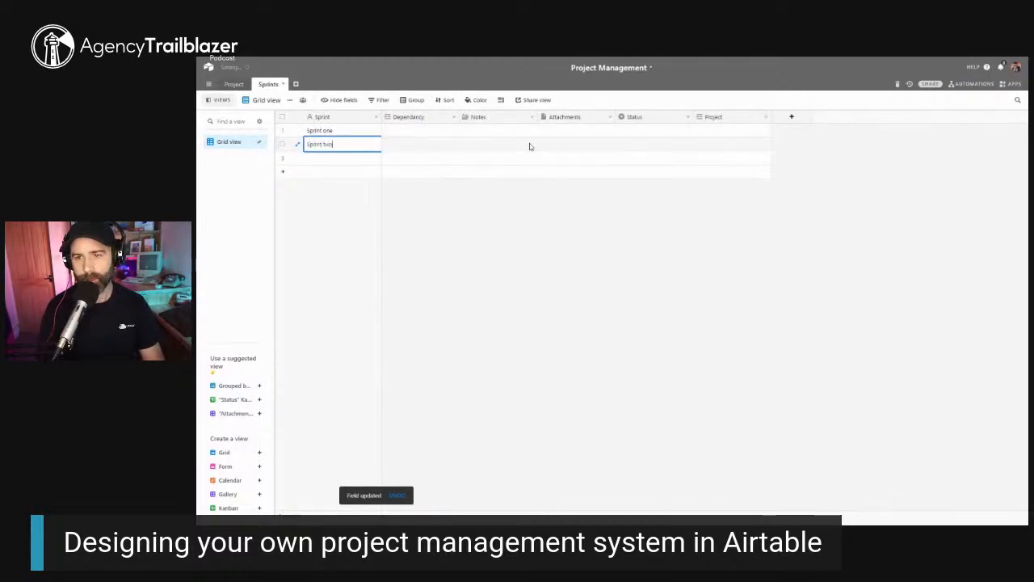
pyautogui.press('Return')
pyautogui.write('Sprint th')
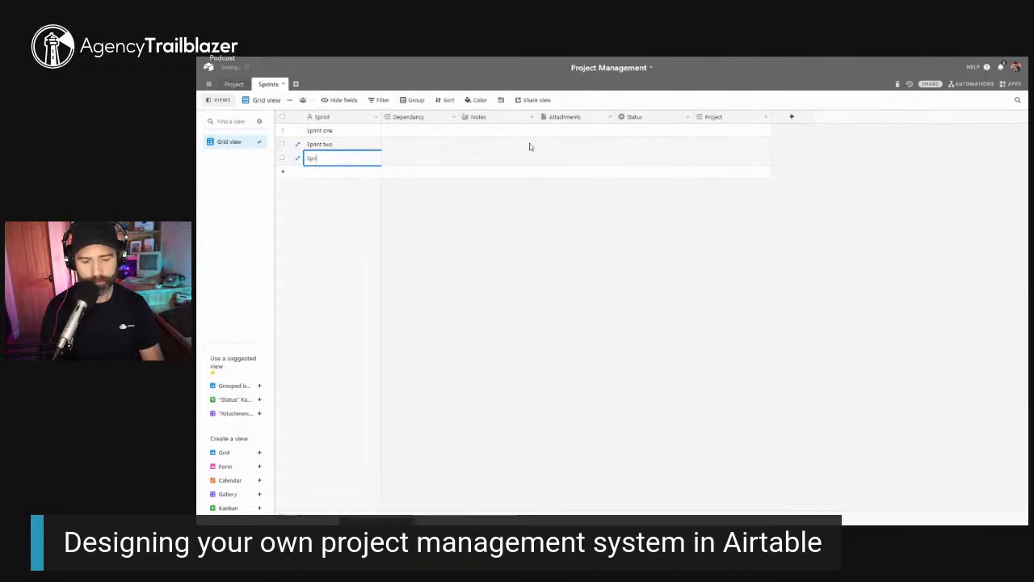
pyautogui.write('ree')
# Link Sprint one to the Acme Ltd Website record in its Project field
pyautogui.click(730, 131)
pyautogui.click(702, 131)
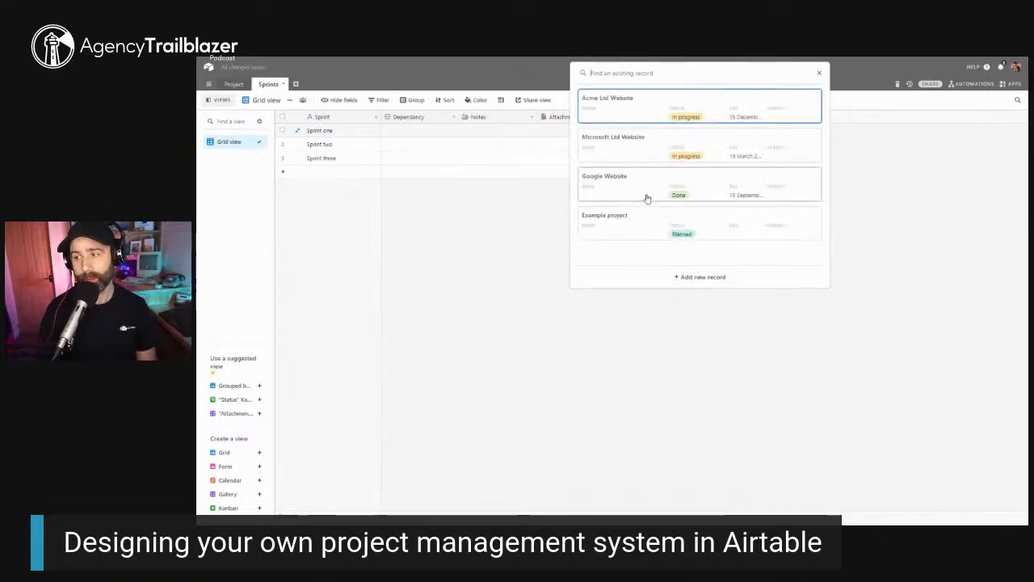
pyautogui.click(646, 109)
pyautogui.click(830, 210)
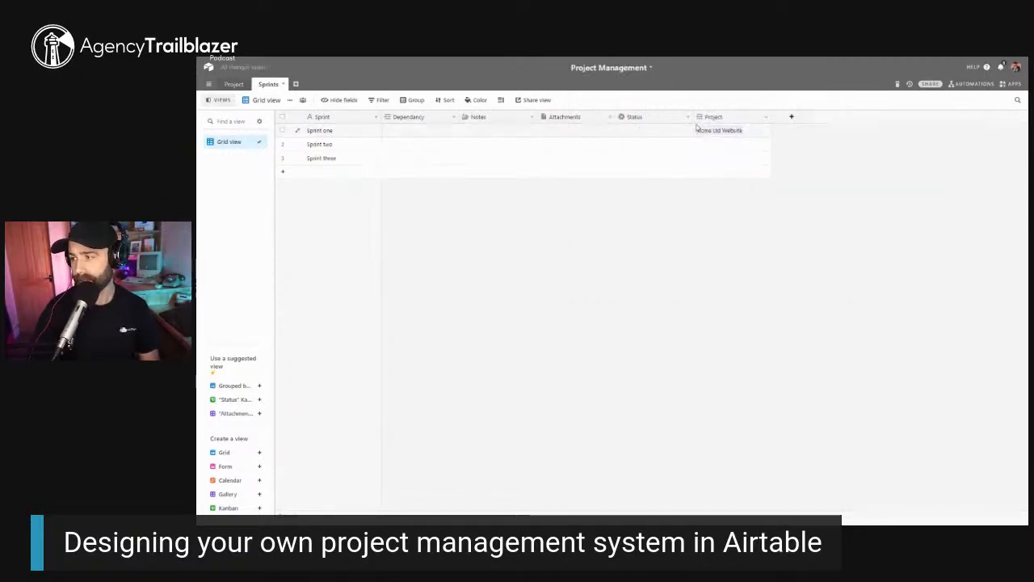
# Copy the Acme Ltd Website project link from Sprint one to Sprint two and Sprint three
pyautogui.click(740, 131)
pyautogui.hotkey('ctrl', 'c')
pyautogui.click(723, 159)
pyautogui.hotkey('ctrl', 'v')
pyautogui.click(707, 144)
pyautogui.hotkey('ctrl', 'v')
pyautogui.click(831, 203)
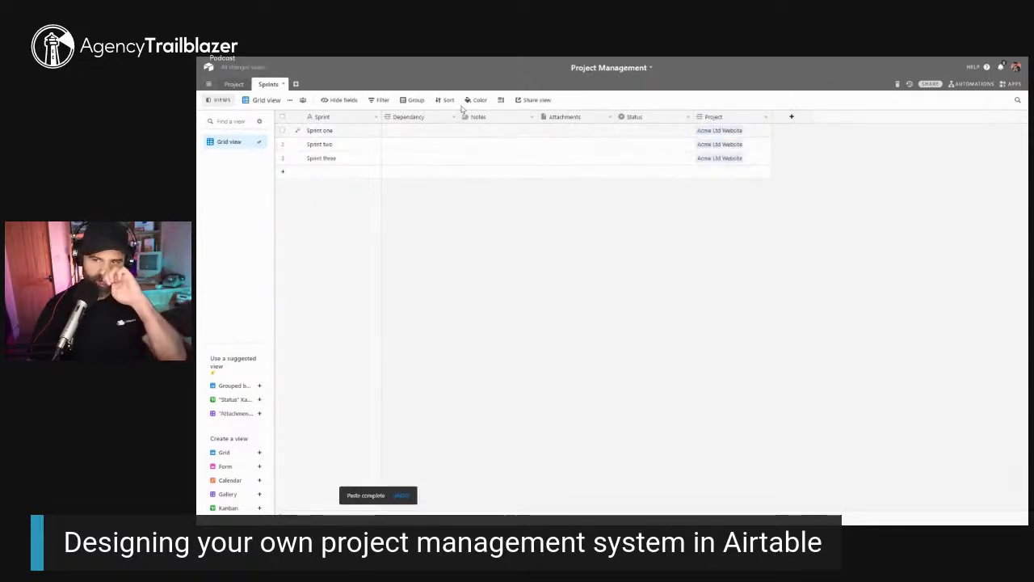
# Group the Sprints grid view's records by the Project field
pyautogui.click(414, 99)
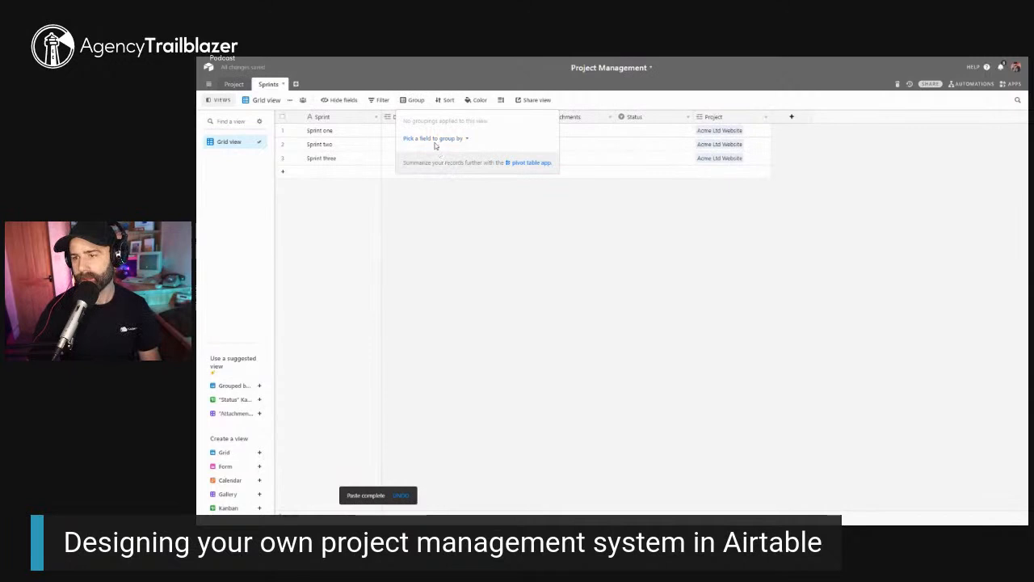
pyautogui.click(435, 139)
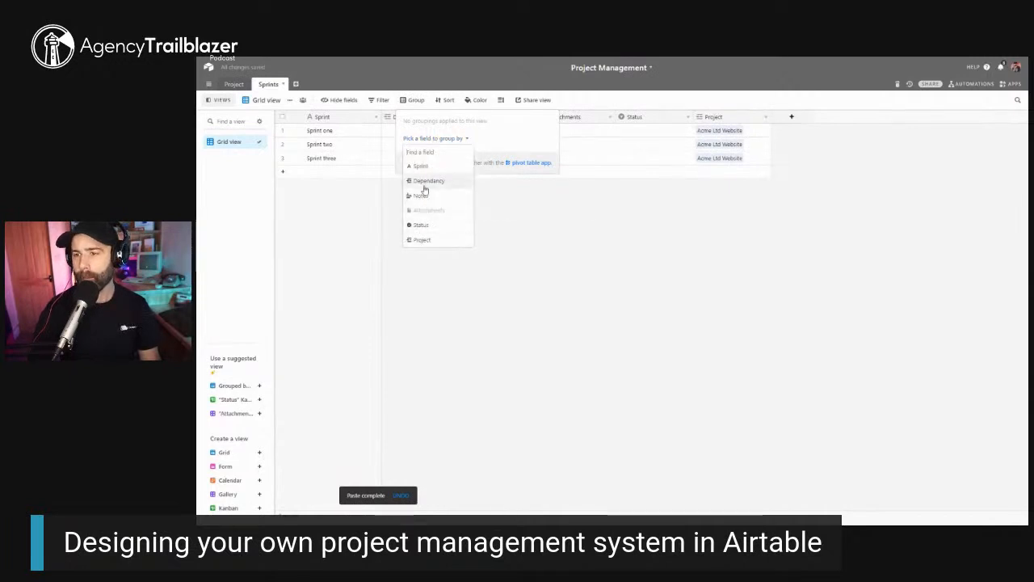
pyautogui.click(421, 240)
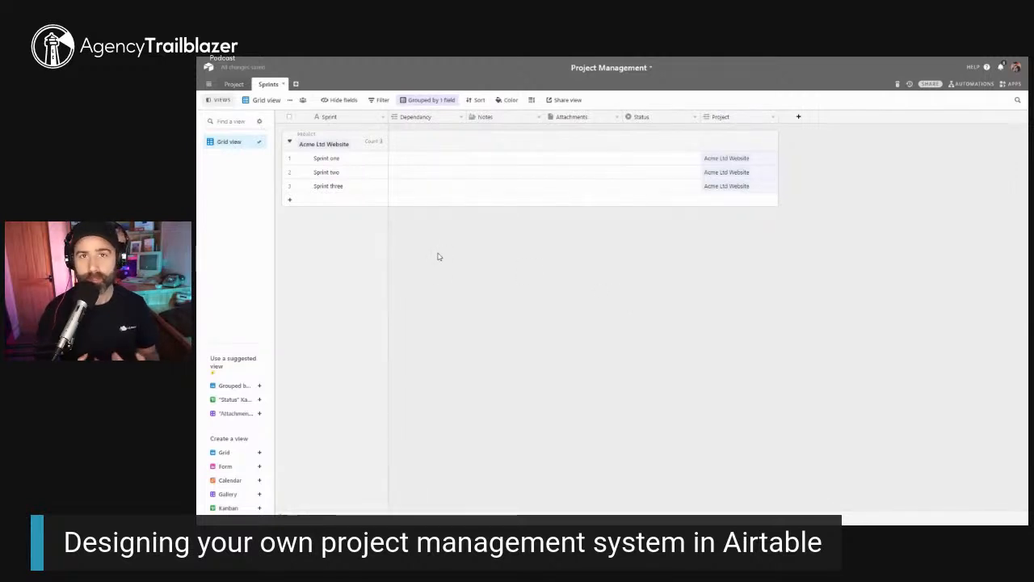
# Duplicate the Sprints table's Grid view and name the copy Acme Ltd
pyautogui.click(289, 99)
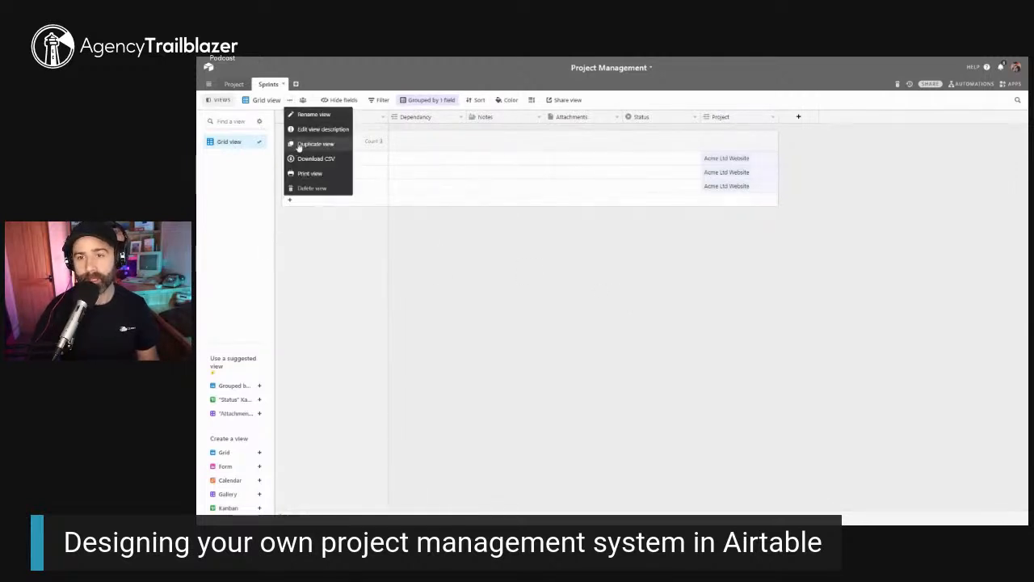
pyautogui.click(313, 144)
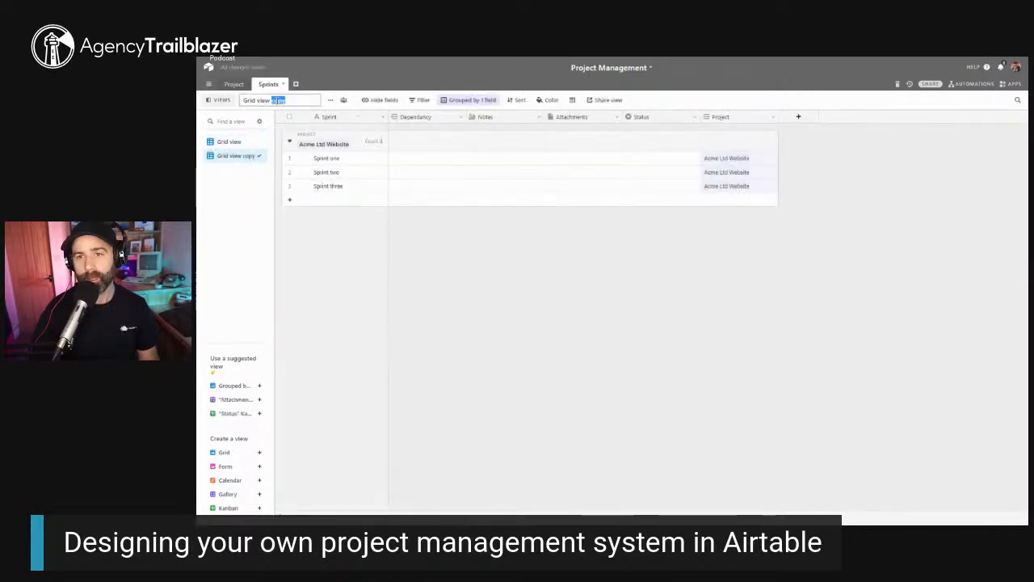
pyautogui.hotkey('ctrl', 'a')
pyautogui.write('A')
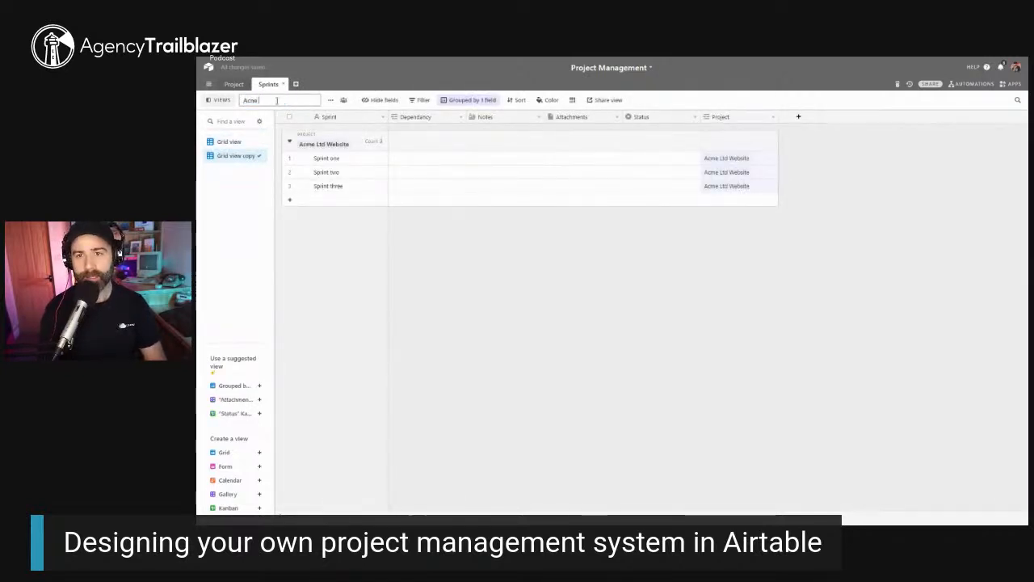
pyautogui.write('cme Ltd')
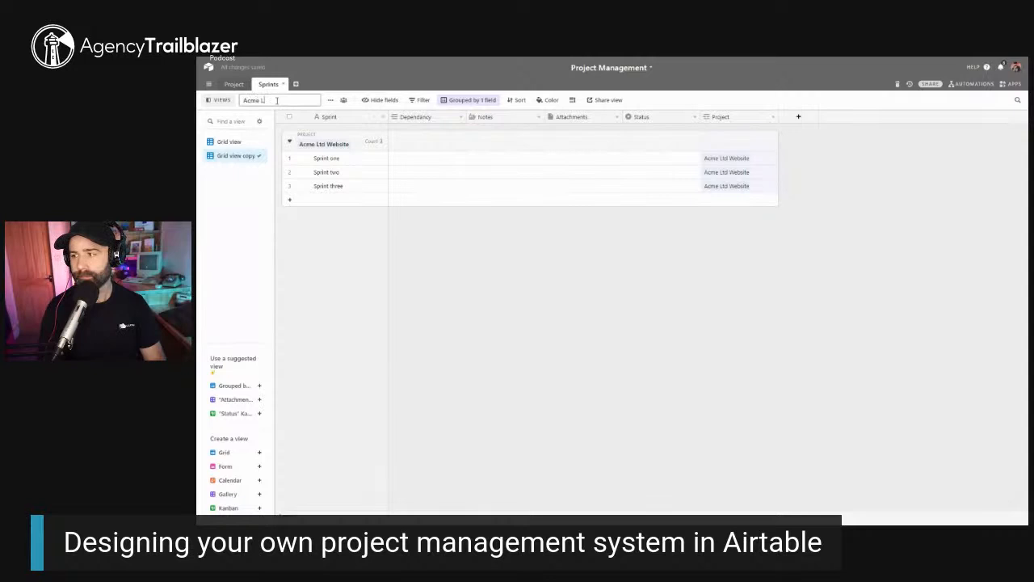
pyautogui.hotkey('ctrl', 'a')
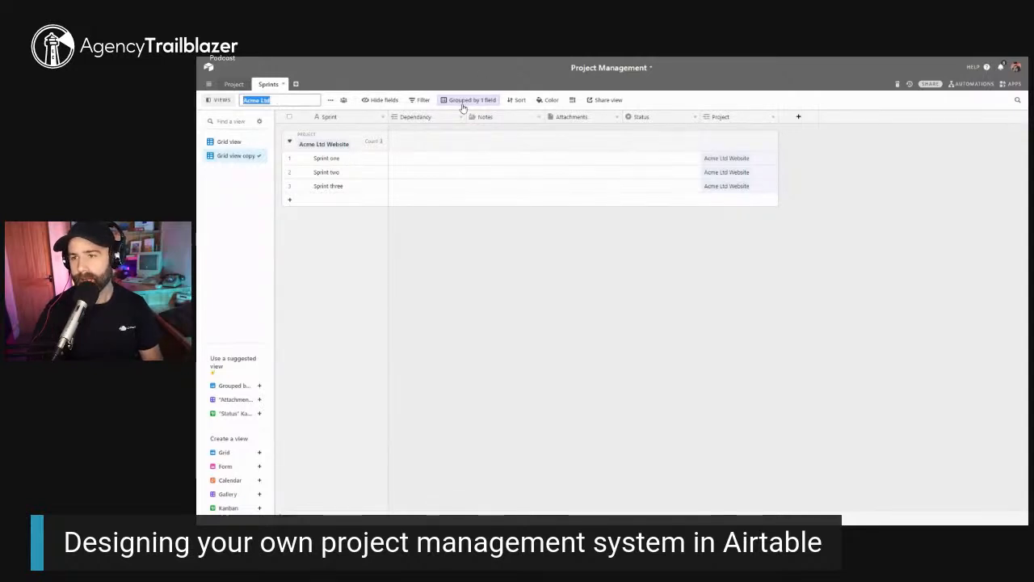
pyautogui.click(461, 102)
# Remove the Project grouping from the Acme Ltd view
pyautogui.click(429, 100)
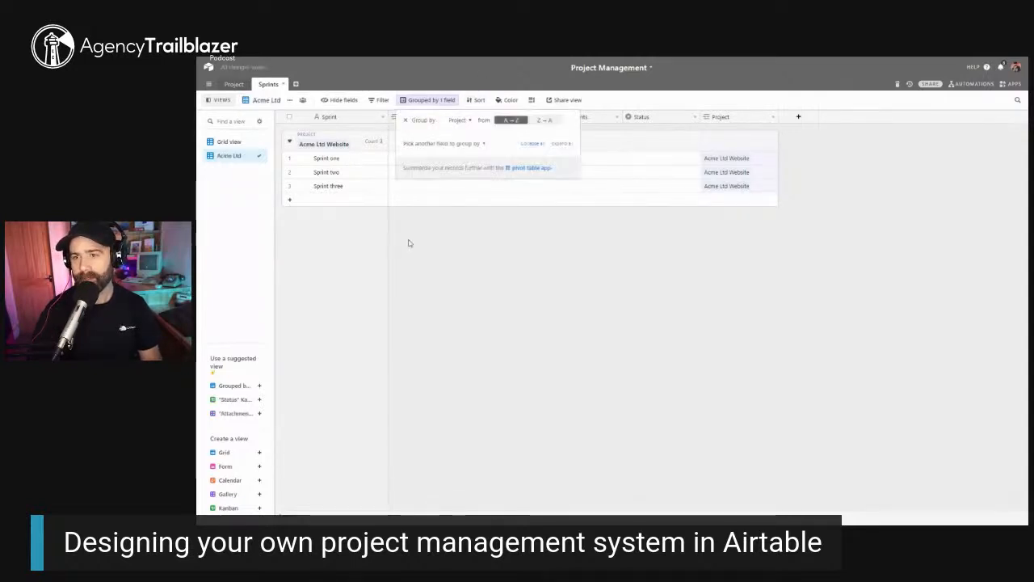
pyautogui.click(431, 100)
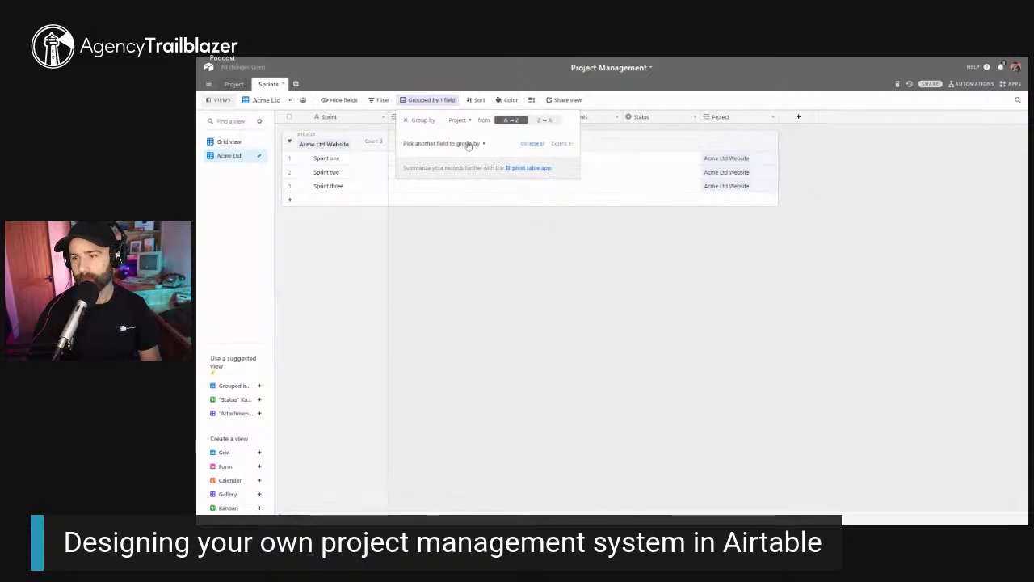
pyautogui.click(406, 120)
# Add a filter on the Project field to the Acme Ltd view
pyautogui.click(378, 100)
pyautogui.click(387, 136)
pyautogui.click(426, 119)
pyautogui.click(417, 208)
pyautogui.click(489, 216)
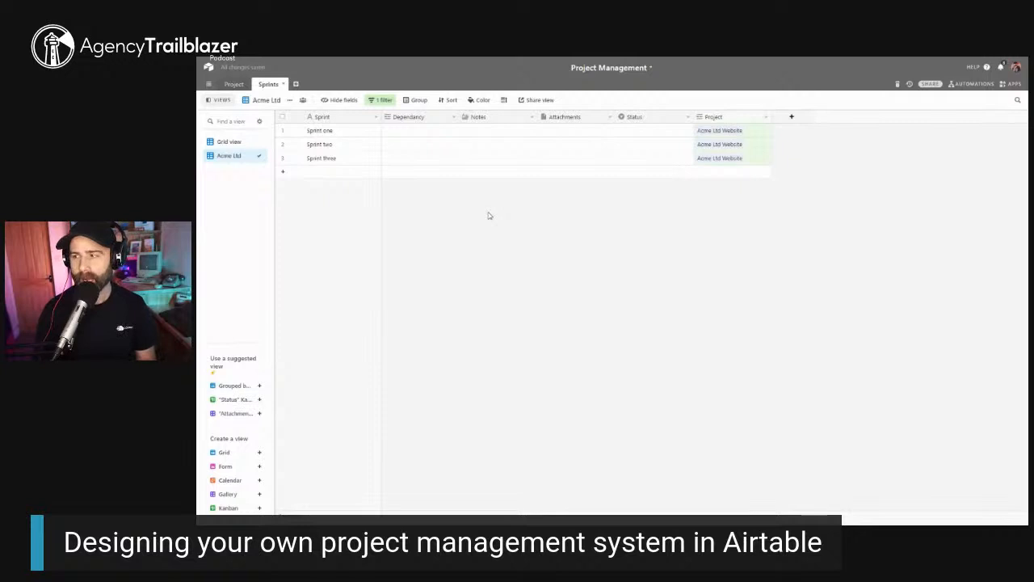
# Compare the Sprints table's Grid view with its Acme Ltd view and inspect the linked sprints in the Project table
pyautogui.click(287, 103)
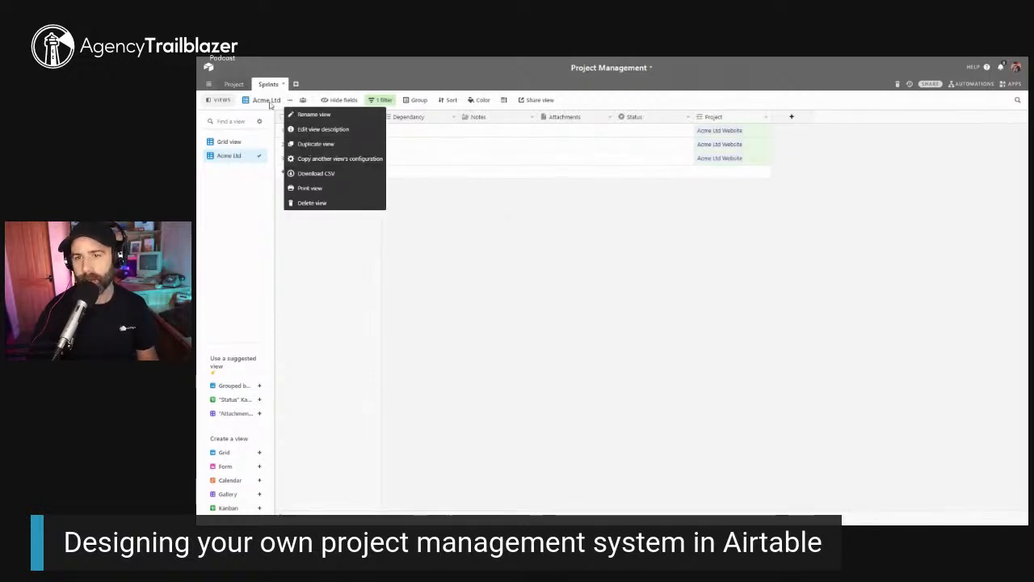
pyautogui.doubleClick(271, 101)
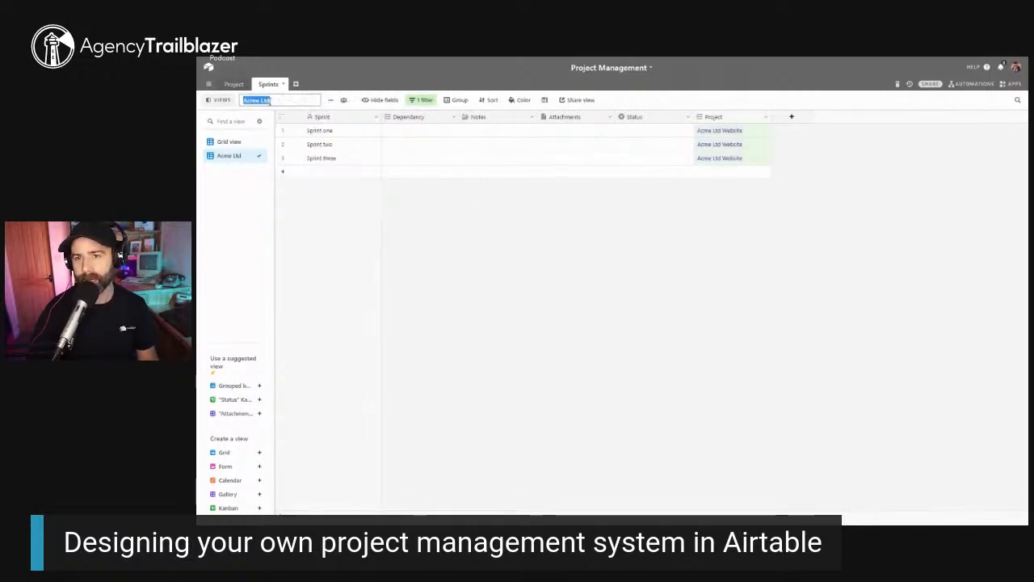
pyautogui.click(230, 142)
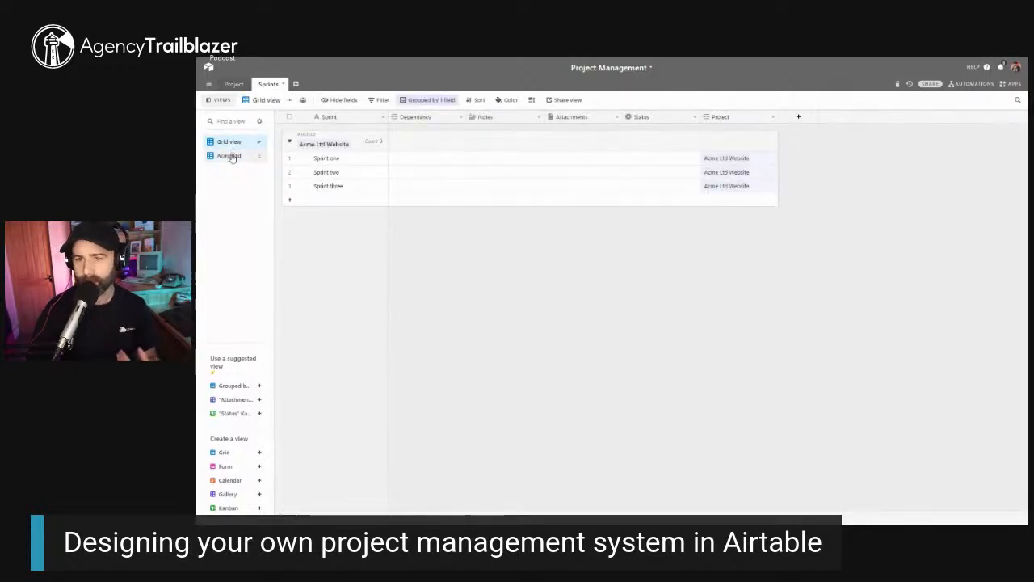
pyautogui.click(233, 157)
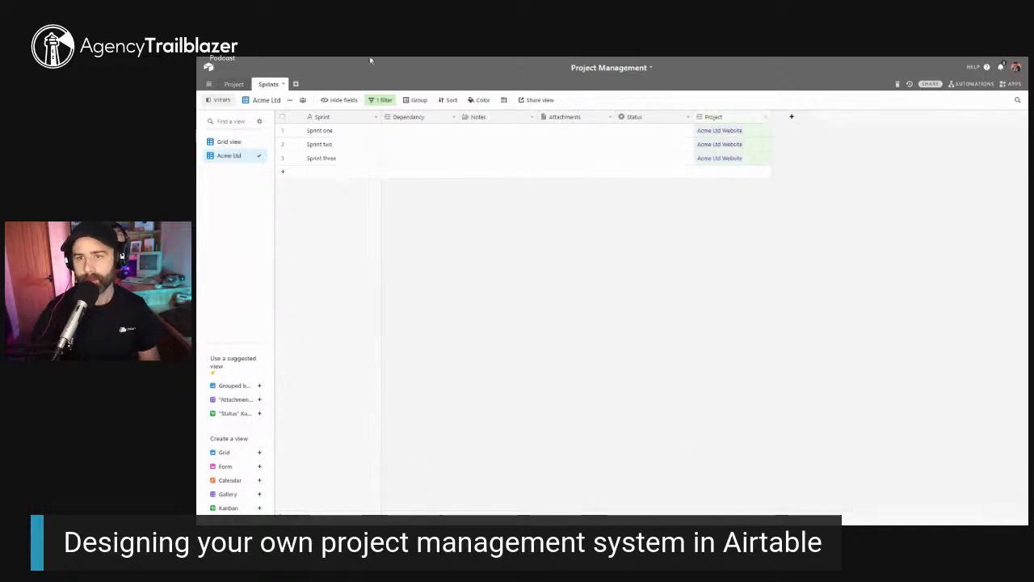
pyautogui.click(250, 145)
pyautogui.click(234, 84)
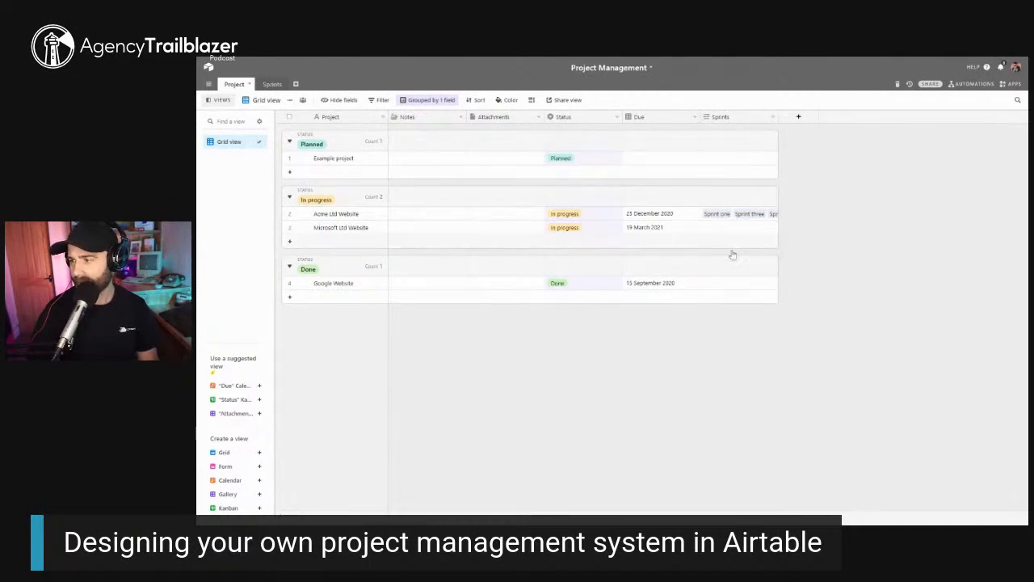
# In the Sprints table, set Sprint two's Dependancy to Sprint one and Sprint three's Dependancy to Sprint two
pyautogui.click(271, 84)
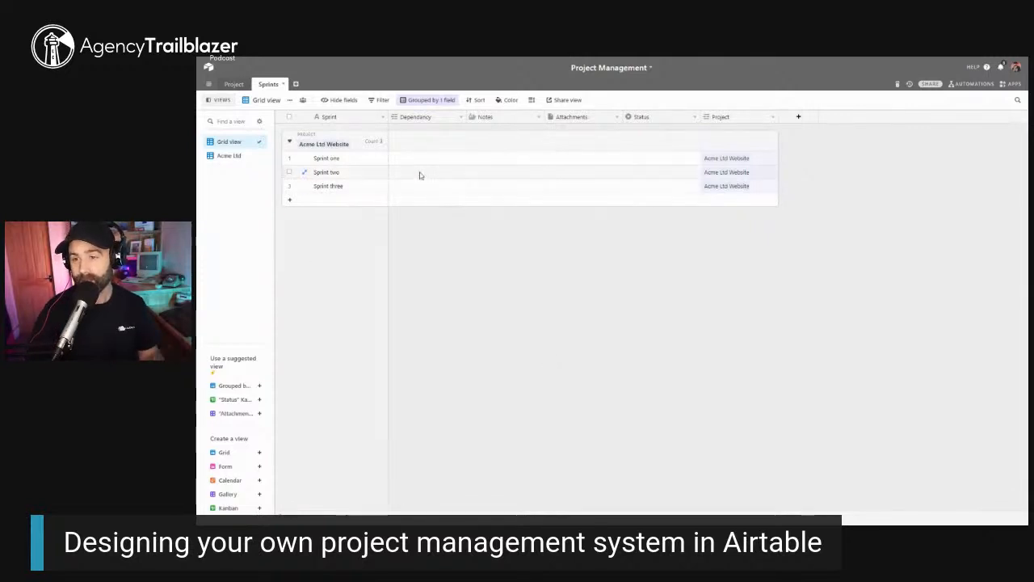
pyautogui.click(349, 161)
pyautogui.hotkey('ctrl', 'c')
pyautogui.click(393, 172)
pyautogui.hotkey('ctrl', 'v')
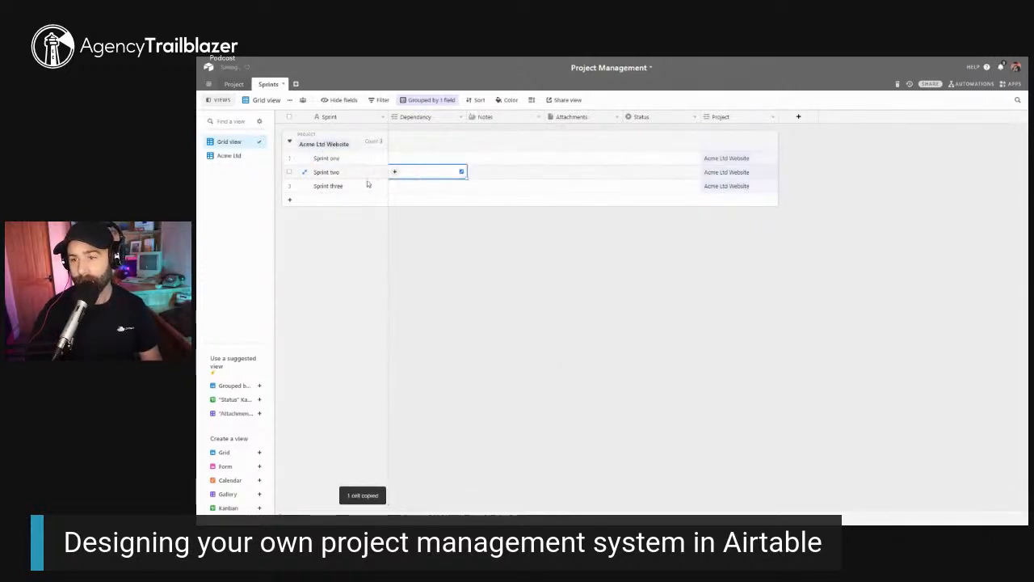
pyautogui.click(339, 172)
pyautogui.hotkey('ctrl', 'c')
pyautogui.click(404, 186)
pyautogui.hotkey('ctrl', 'v')
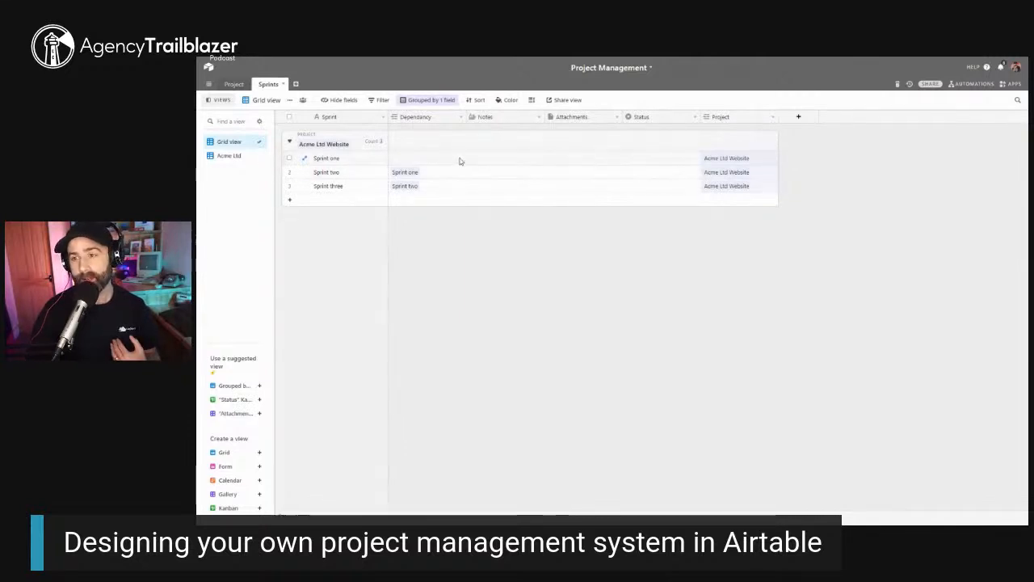
# Insert a field named Start date between the Dependancy and Notes fields
pyautogui.rightClick(510, 118)
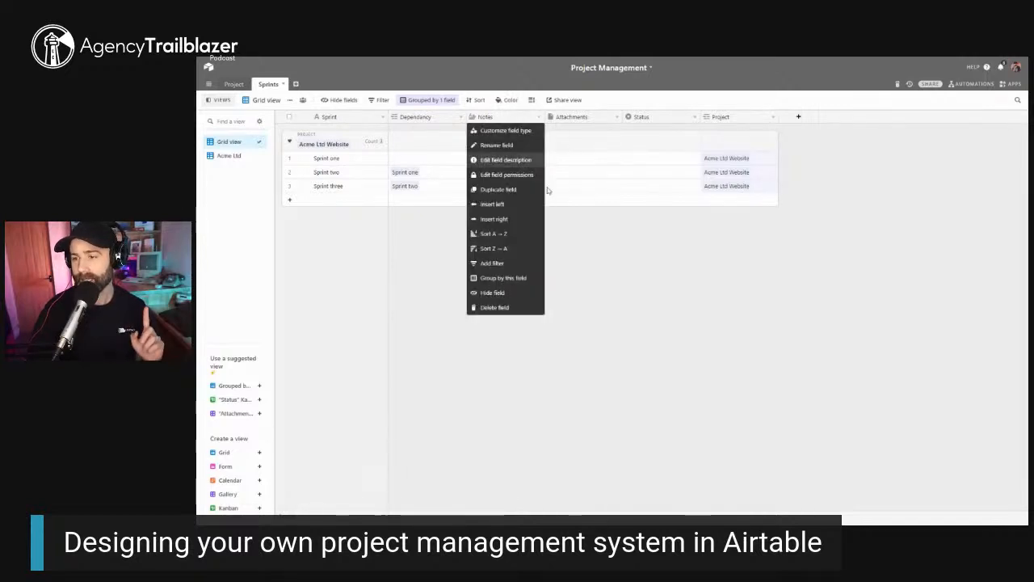
pyautogui.click(524, 207)
pyautogui.write('Due')
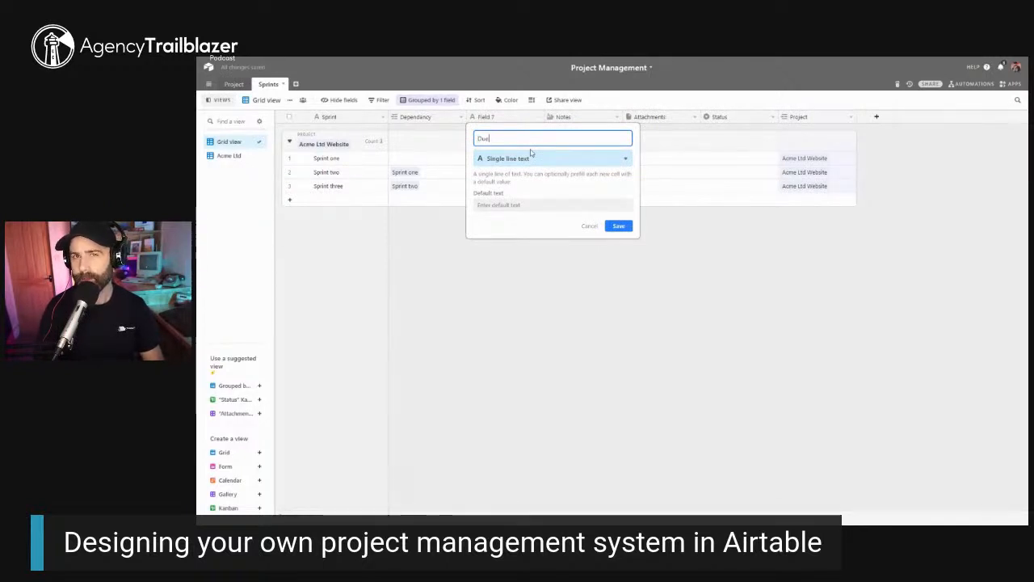
pyautogui.press('BackSpace')
pyautogui.write('S')
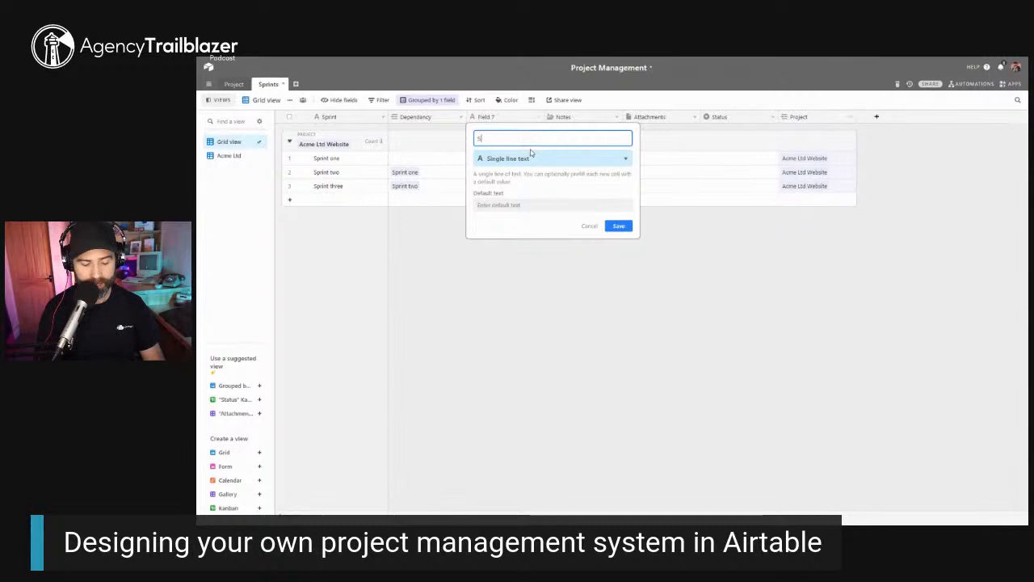
pyautogui.write('tart date')
pyautogui.press('Return')
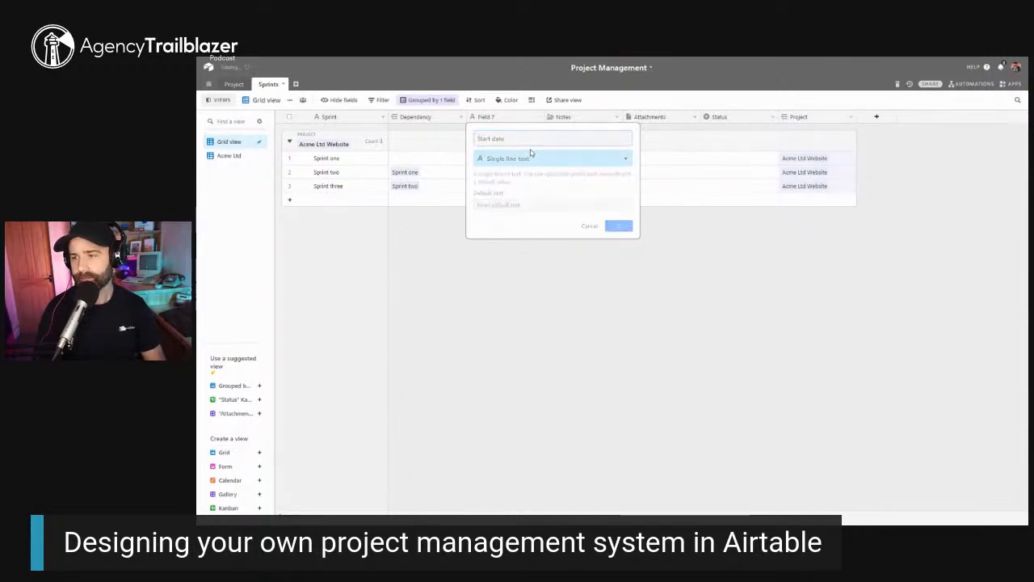
# Change the Start date field's type to Date with the Friendly date format
pyautogui.click(539, 117)
pyautogui.click(536, 132)
pyautogui.click(524, 165)
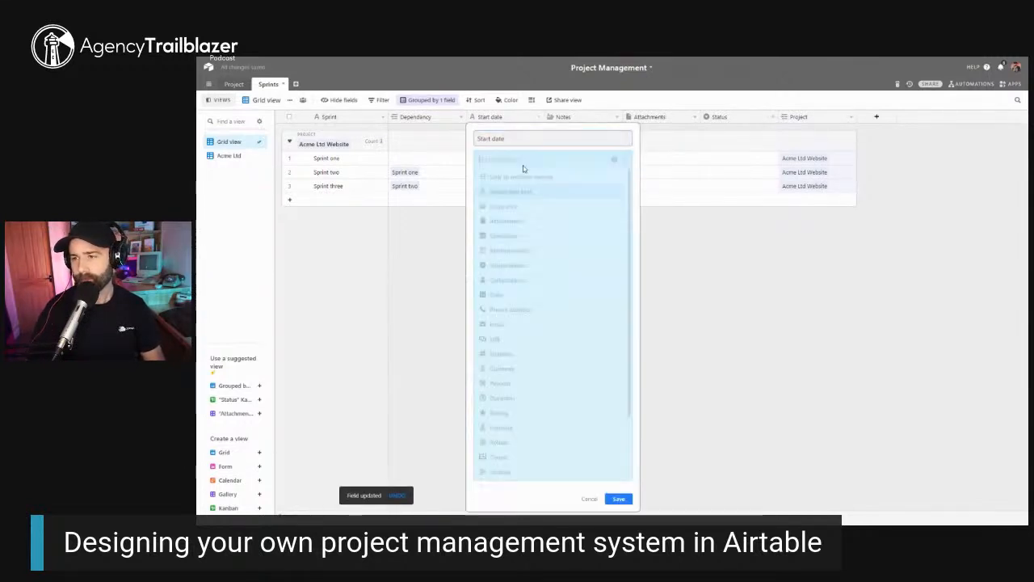
pyautogui.write('date')
pyautogui.press('Return')
pyautogui.click(518, 201)
pyautogui.click(499, 218)
pyautogui.click(619, 232)
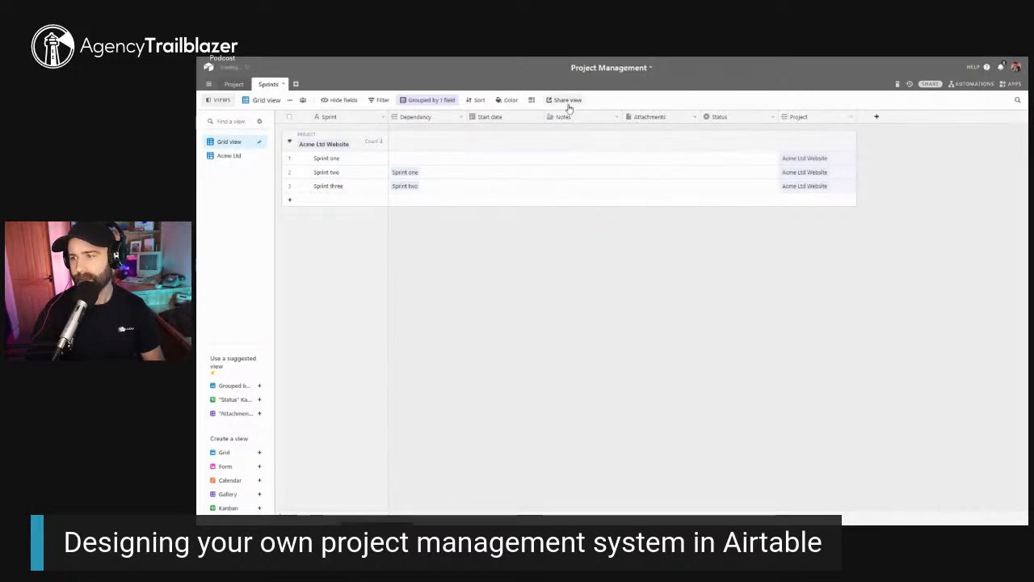
# Insert an End date field of type Date with the Friendly format between Start date and Notes
pyautogui.rightClick(569, 117)
pyautogui.click(566, 188)
pyautogui.write('End date')
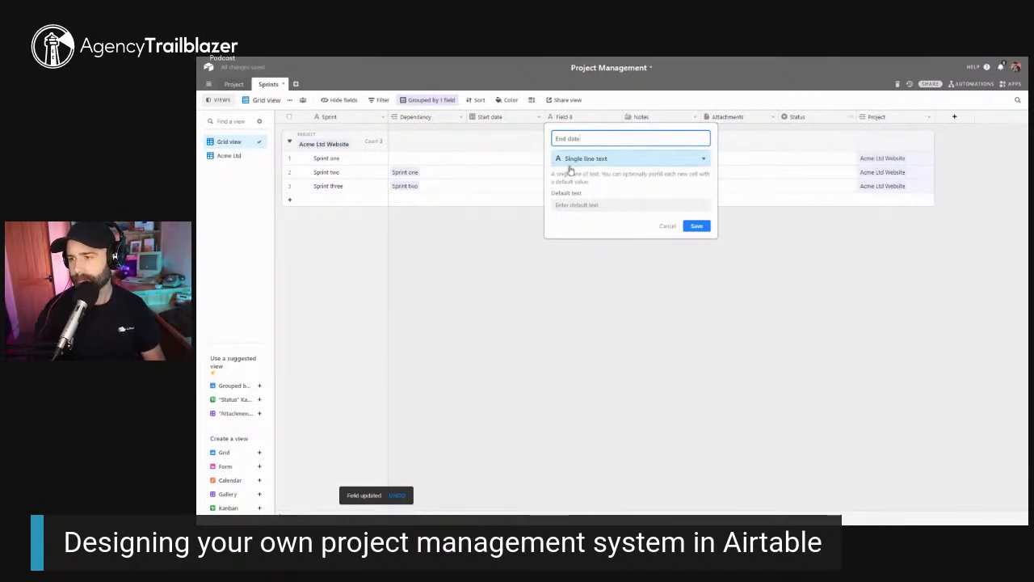
pyautogui.click(571, 164)
pyautogui.write('date')
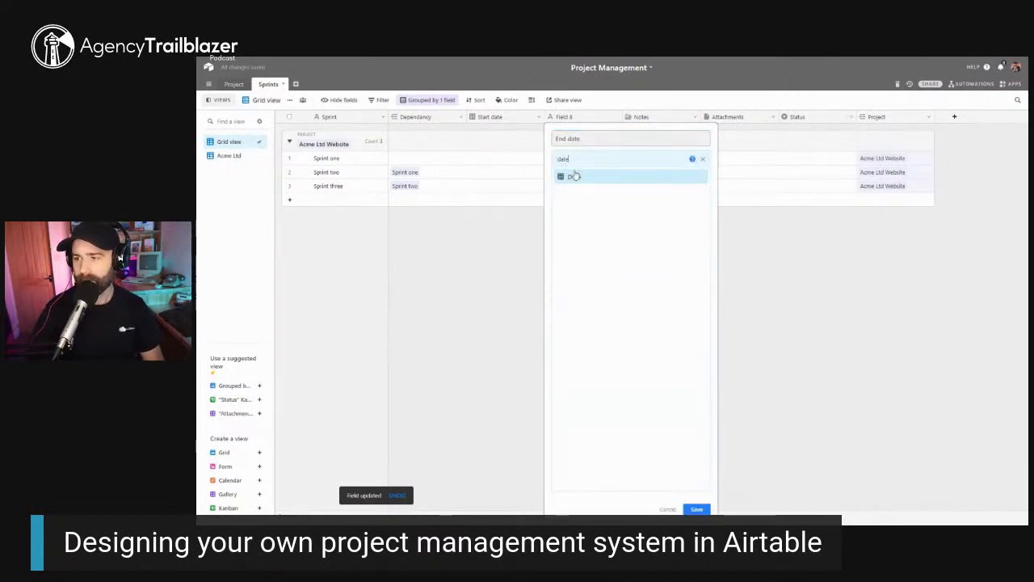
pyautogui.click(576, 177)
pyautogui.click(604, 197)
pyautogui.click(590, 218)
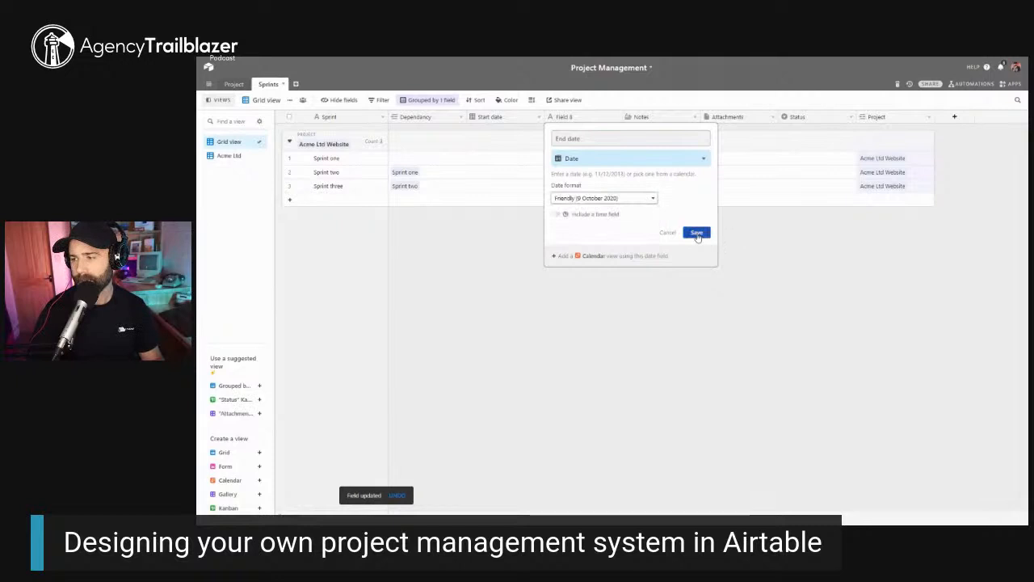
pyautogui.click(697, 232)
# Delete the Attachments and Notes fields and narrow the Start date, End date and Status columns
pyautogui.rightClick(728, 116)
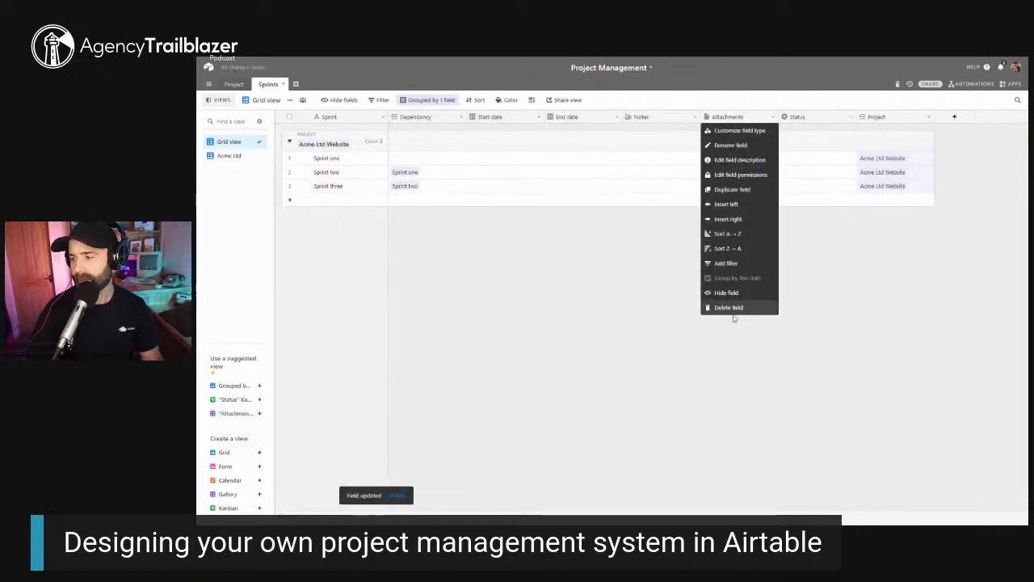
pyautogui.click(731, 308)
pyautogui.moveTo(700, 116); pyautogui.dragTo(679, 117)
pyautogui.rightClick(662, 116)
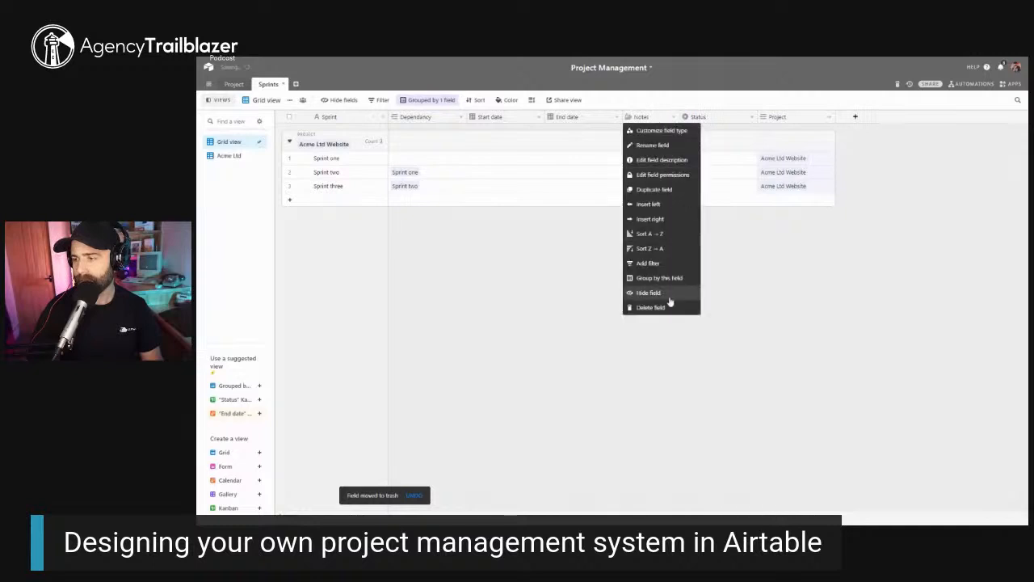
pyautogui.click(668, 307)
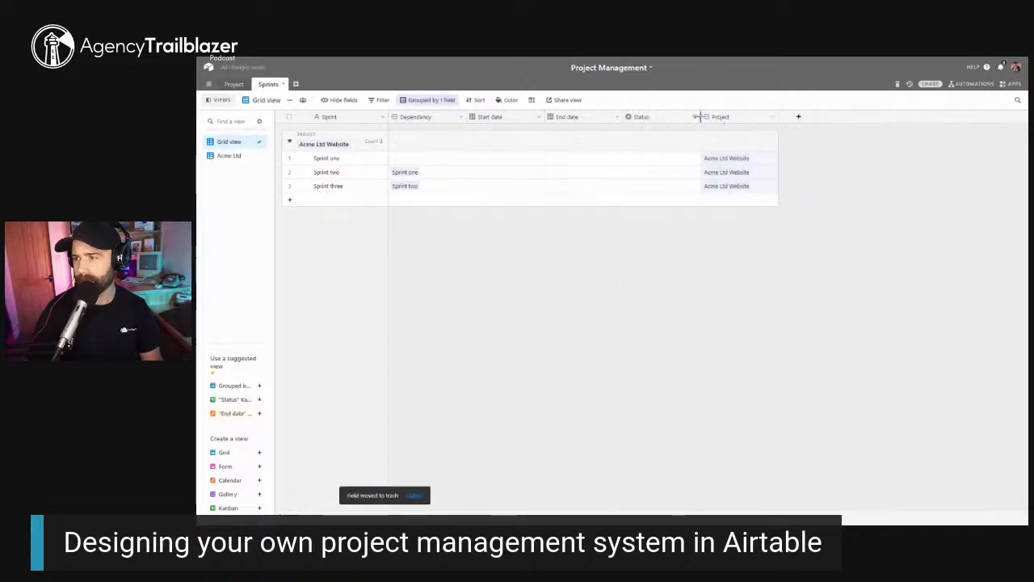
pyautogui.moveTo(700, 117); pyautogui.dragTo(612, 116)
pyautogui.moveTo(545, 116); pyautogui.dragTo(536, 117)
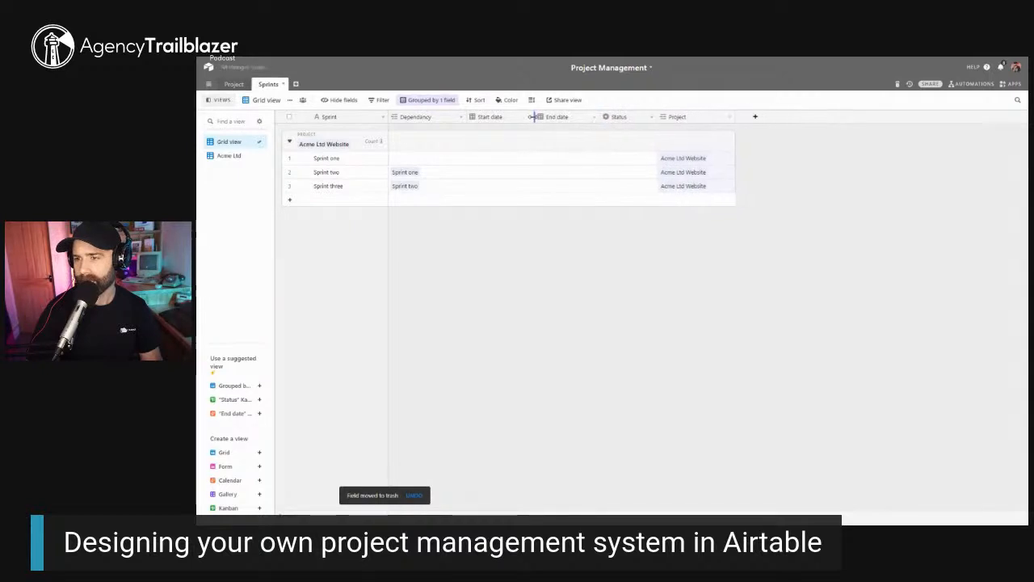
# Set Sprint one's start date to 9 October 2020 and its end date to 16 October 2020
pyautogui.click(501, 158)
pyautogui.click(501, 159)
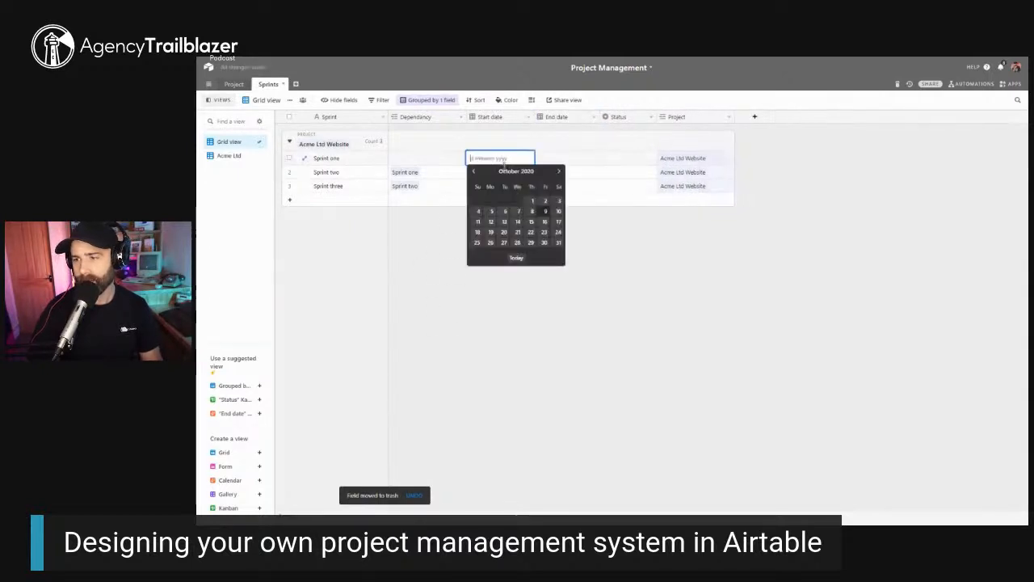
pyautogui.click(545, 211)
pyautogui.doubleClick(566, 158)
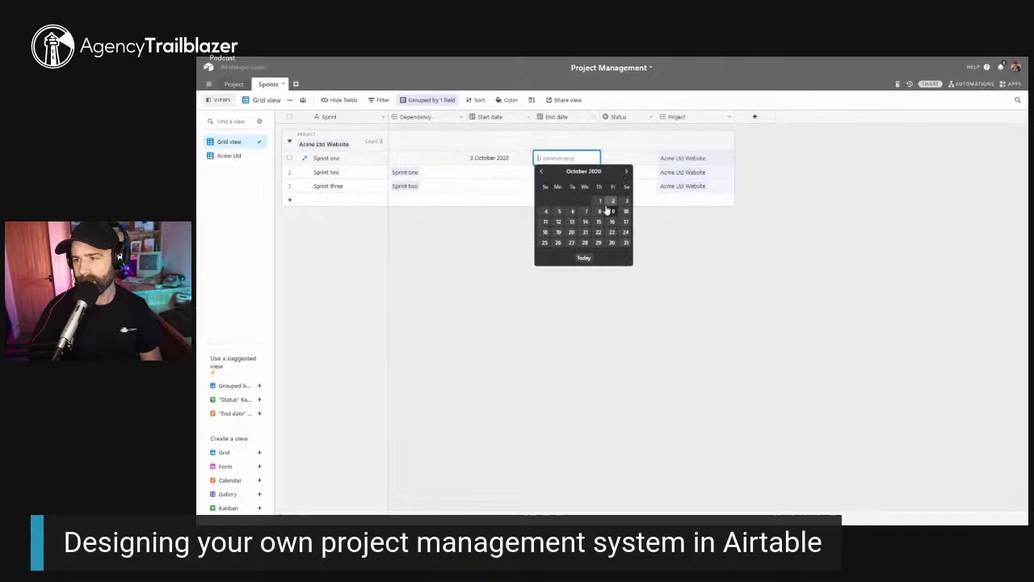
pyautogui.click(612, 232)
# Set Sprint two's start date to 12 October 2020 and its end date to 20 October 2020
pyautogui.click(498, 172)
pyautogui.click(498, 172)
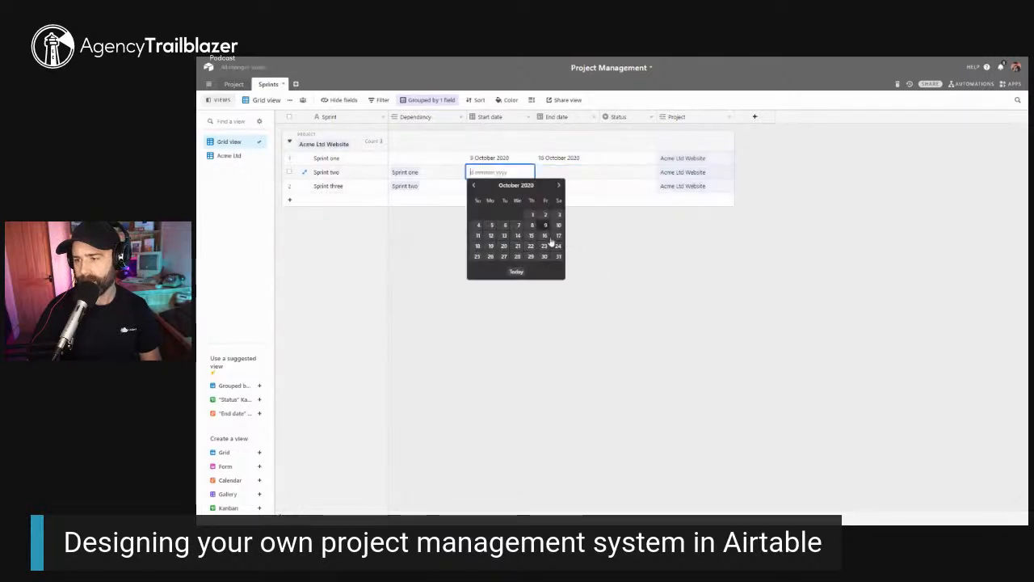
pyautogui.click(486, 236)
pyautogui.click(566, 171)
pyautogui.click(565, 172)
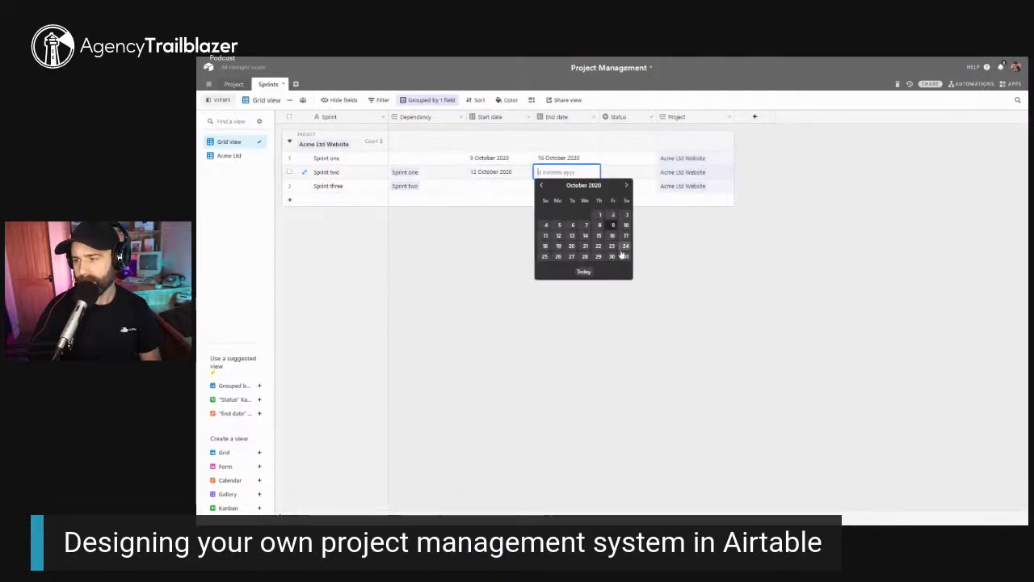
pyautogui.click(571, 246)
# Set Sprint three's start date to 2 November 2020
pyautogui.click(499, 185)
pyautogui.click(499, 186)
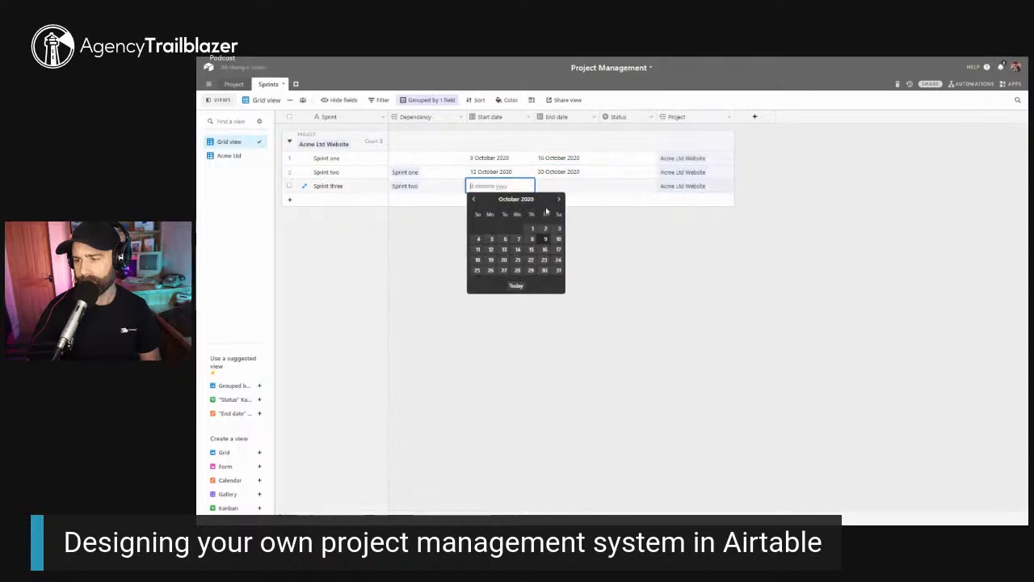
pyautogui.click(559, 200)
pyautogui.click(504, 229)
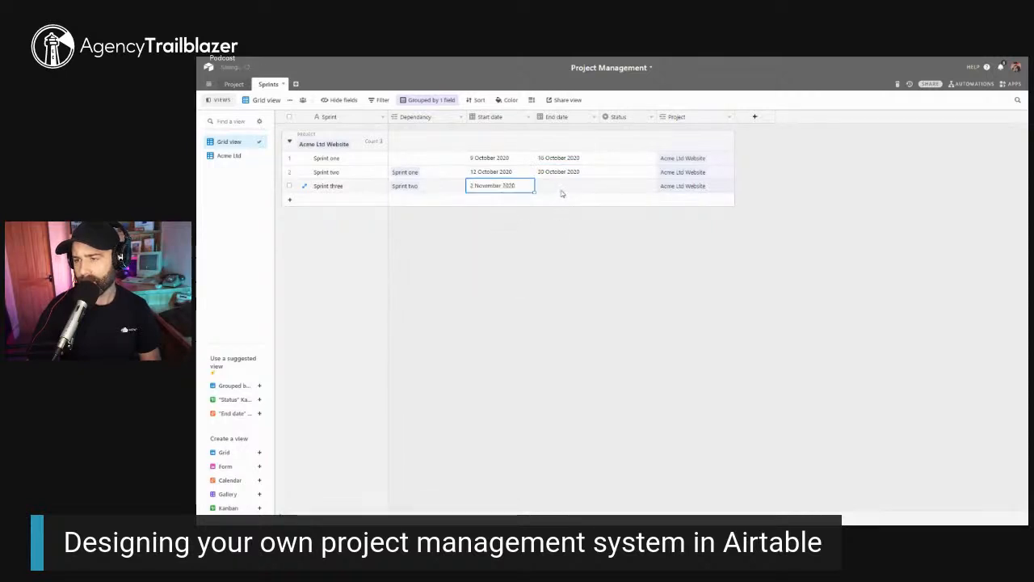
# Set Sprint three's end date to 20 November 2020
pyautogui.click(568, 186)
pyautogui.click(568, 185)
pyautogui.click(627, 199)
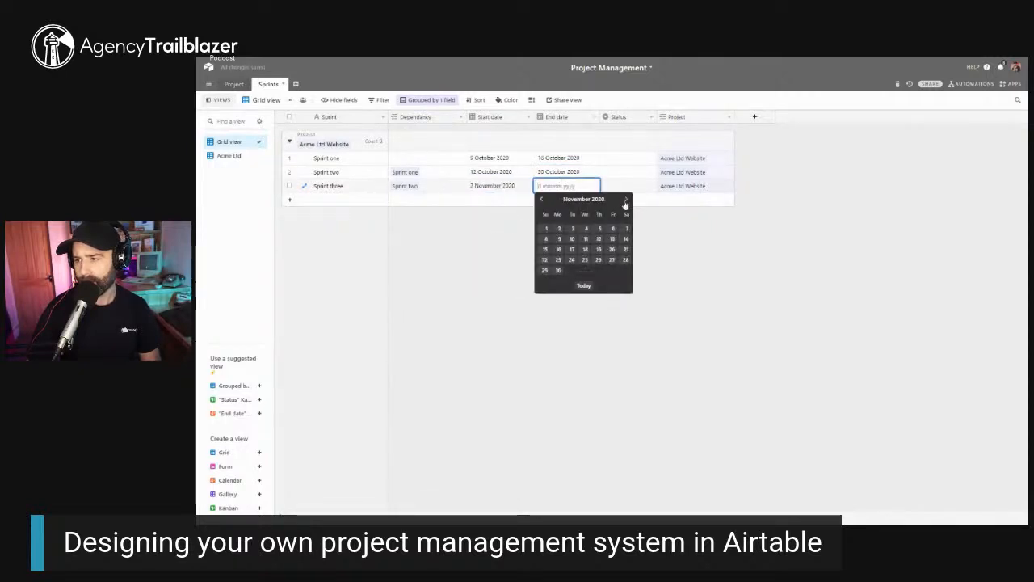
pyautogui.click(612, 249)
pyautogui.click(600, 269)
# Set Sprint one's status to In progress and the statuses of Sprint two and Sprint three to Pending
pyautogui.click(627, 161)
pyautogui.click(627, 161)
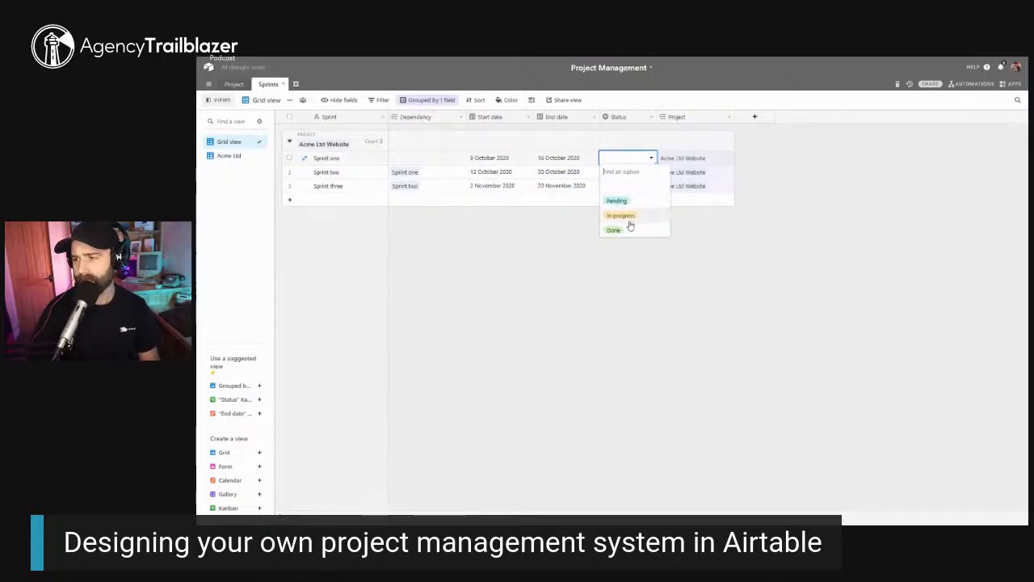
pyautogui.click(622, 215)
pyautogui.press('Down')
pyautogui.click(628, 173)
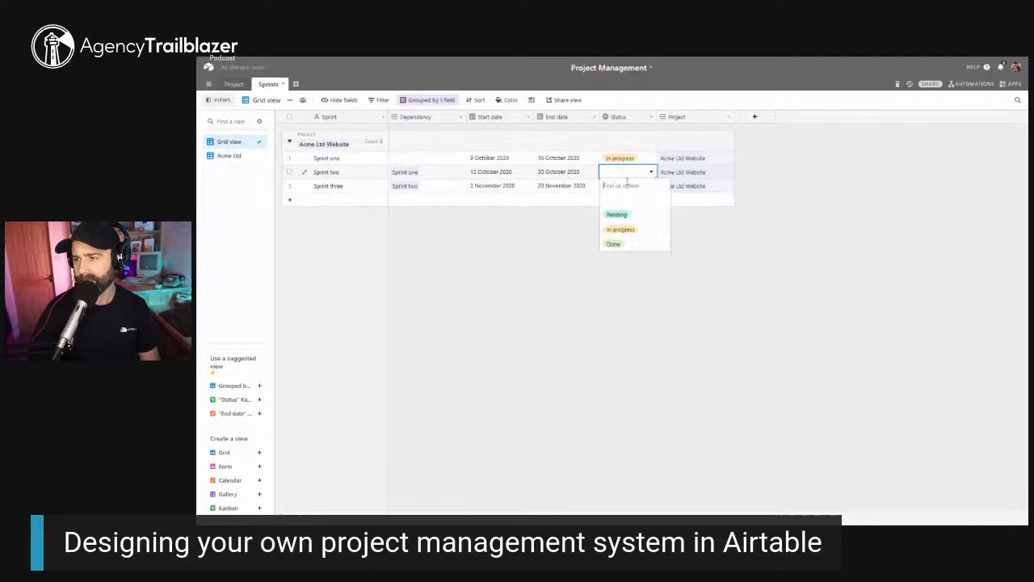
pyautogui.click(617, 214)
pyautogui.press('Down')
pyautogui.click(630, 188)
pyautogui.click(617, 228)
pyautogui.click(586, 274)
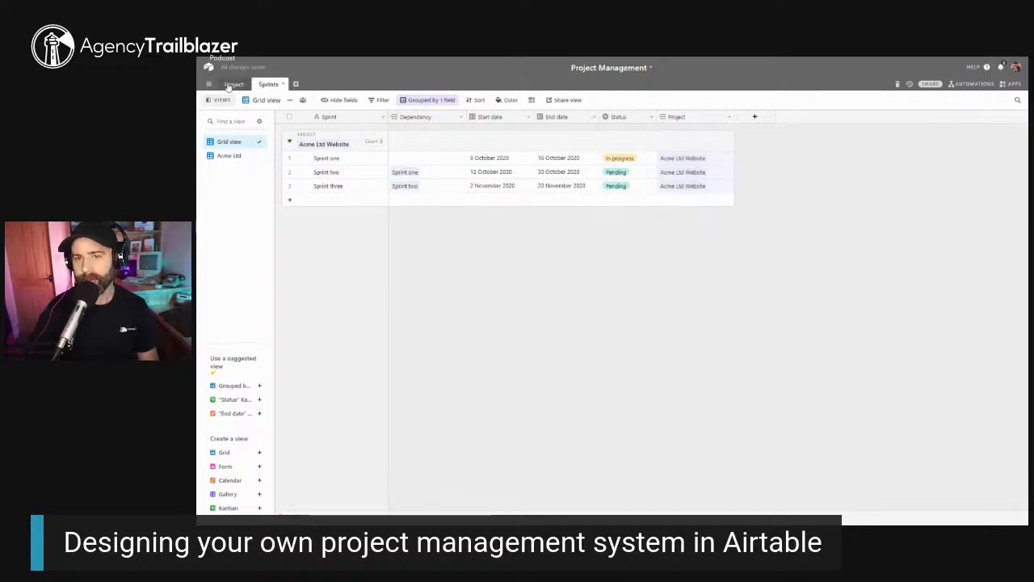
# Create a new empty table named Tasks
pyautogui.click(233, 84)
pyautogui.click(269, 84)
pyautogui.click(296, 84)
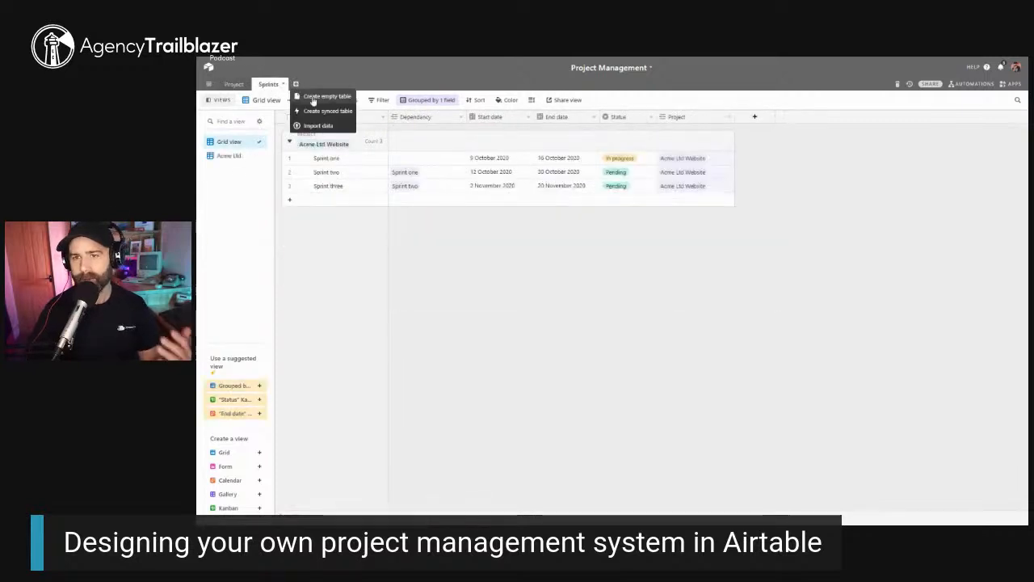
pyautogui.click(313, 97)
pyautogui.write('Ta')
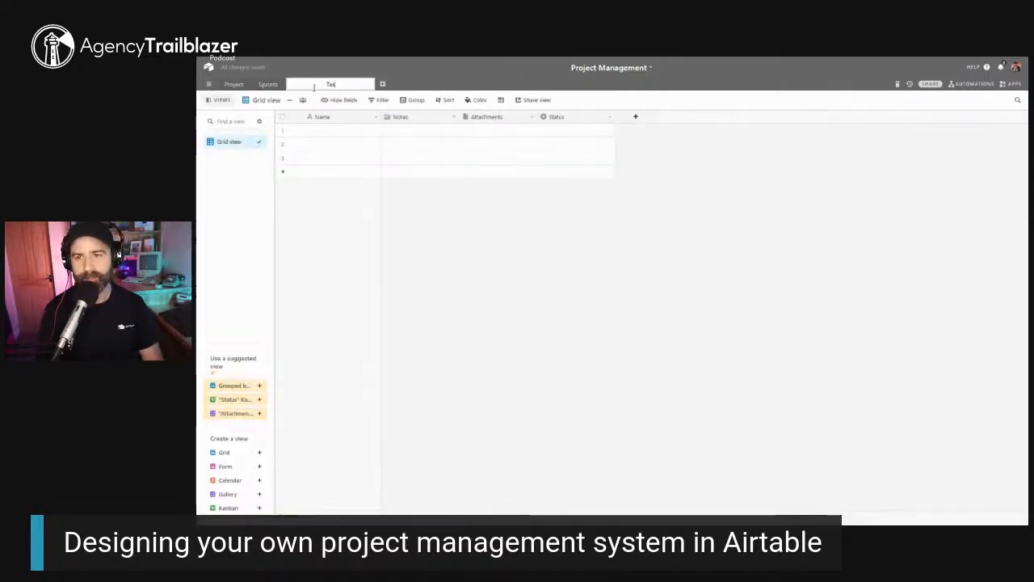
pyautogui.write('sk')
pyautogui.press('Return')
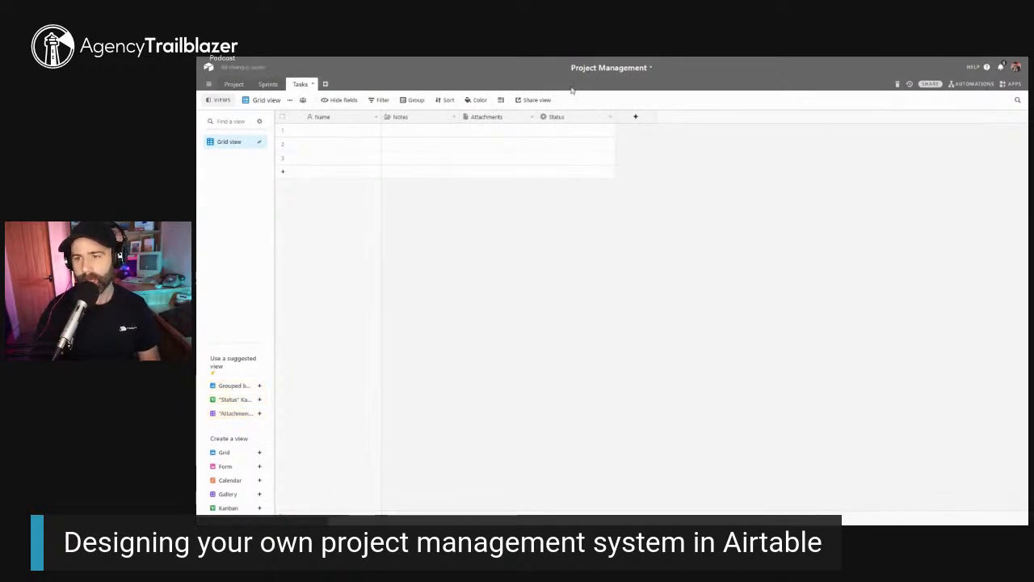
# Add a field named Collaborator to the Tasks table, using the Collaborator field type
pyautogui.rightClick(397, 118)
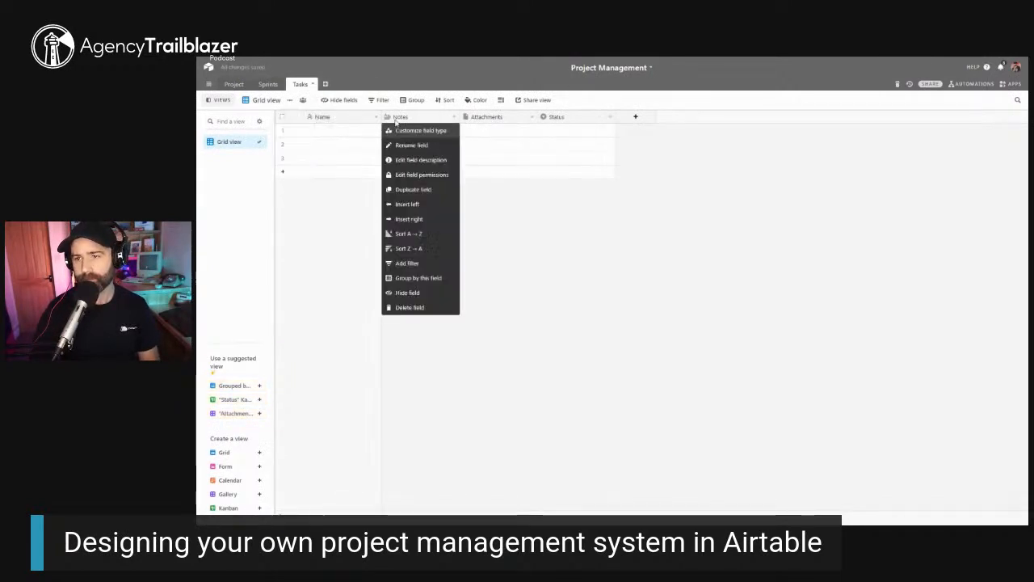
pyautogui.click(635, 116)
pyautogui.write('Collabora')
pyautogui.hotkey('ctrl', 'a')
pyautogui.write('Callaborator')
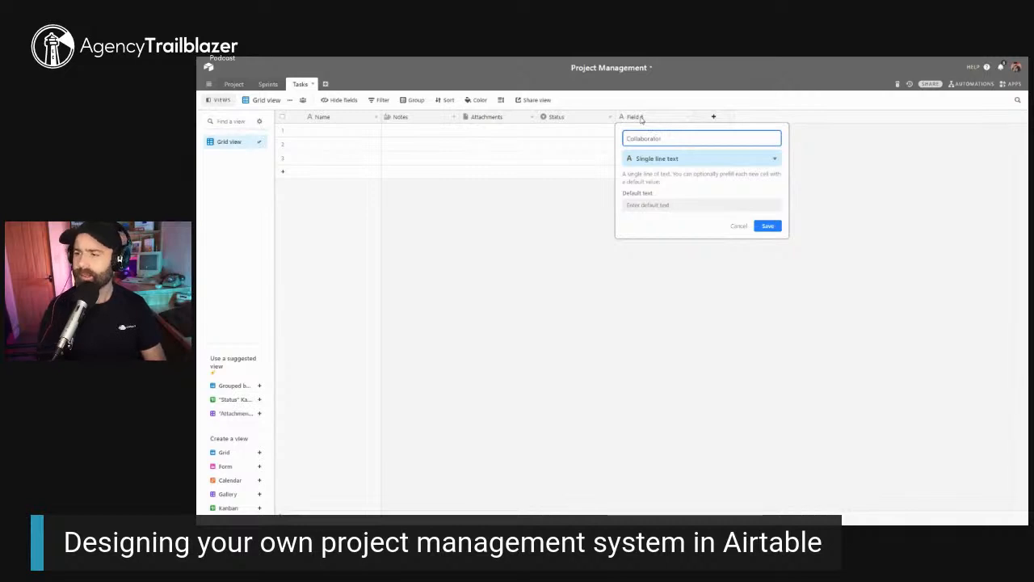
pyautogui.click(660, 159)
pyautogui.write('co')
pyautogui.press('BackSpace')
pyautogui.write('ol')
pyautogui.press('Return')
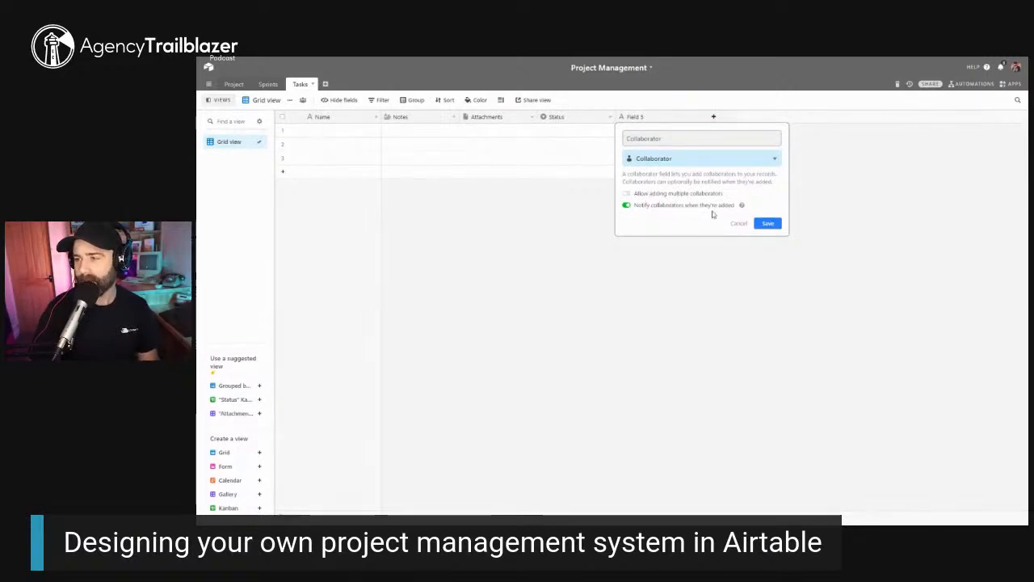
pyautogui.click(766, 224)
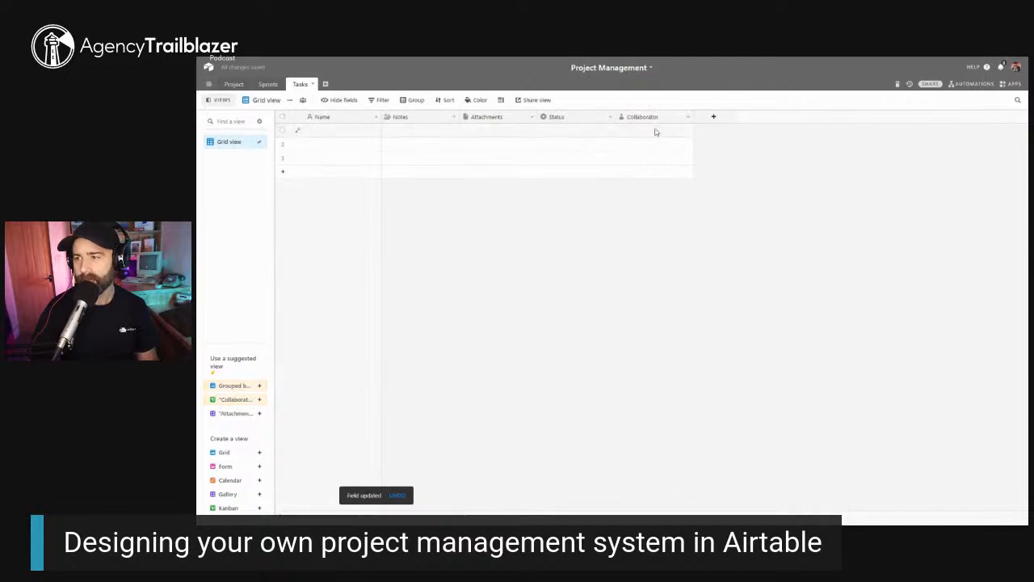
# Delete the Attachments field and rename the primary Name field to Task
pyautogui.click(572, 121)
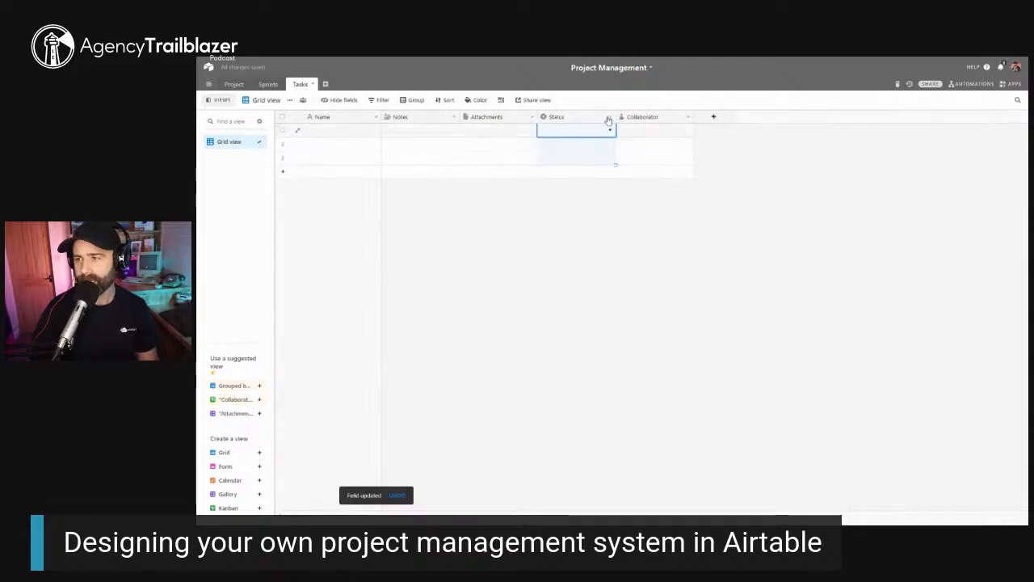
pyautogui.rightClick(480, 119)
pyautogui.click(480, 310)
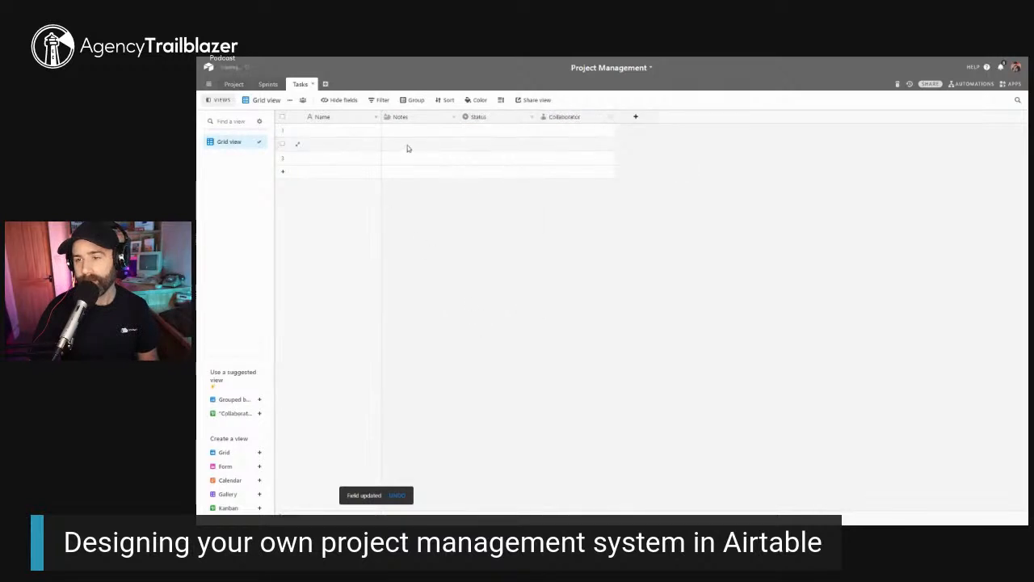
pyautogui.rightClick(328, 119)
pyautogui.click(330, 131)
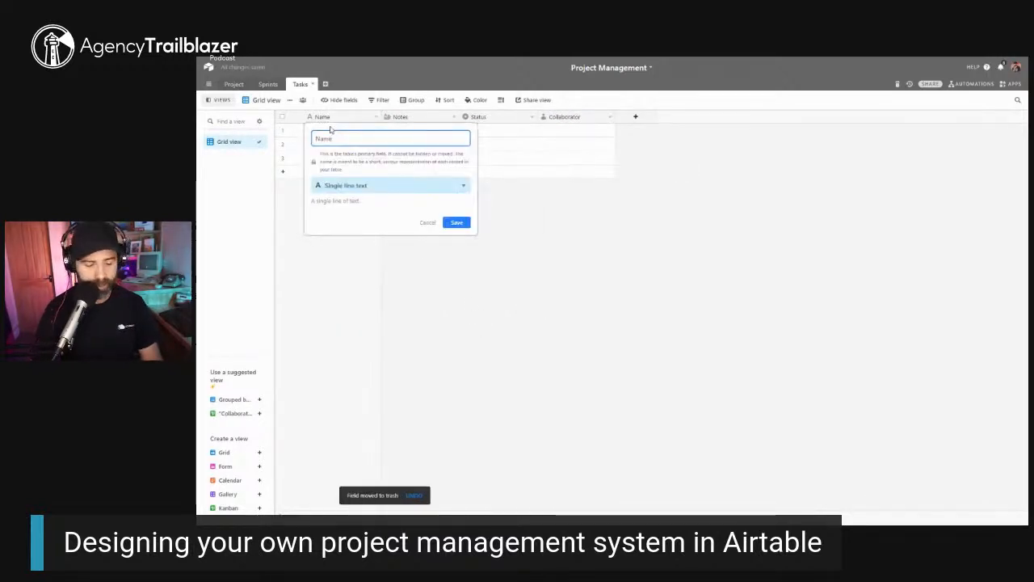
pyautogui.write('Task')
pyautogui.press('Return')
# Enter three tasks in the Task field: Setup hosting, Install WordPress and Install plugins
pyautogui.doubleClick(337, 132)
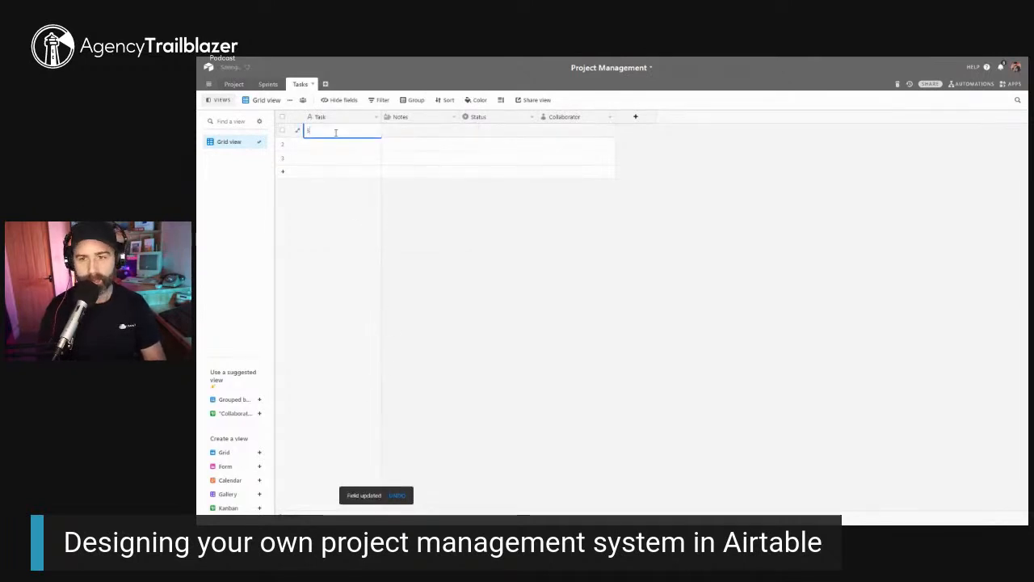
pyautogui.write('Setup hosting')
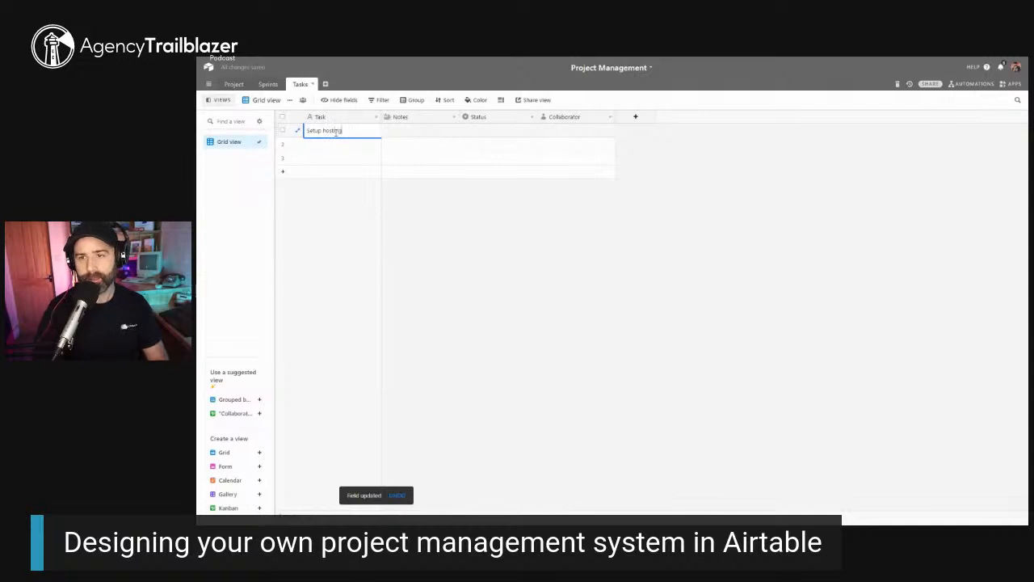
pyautogui.click(339, 146)
pyautogui.write('Se')
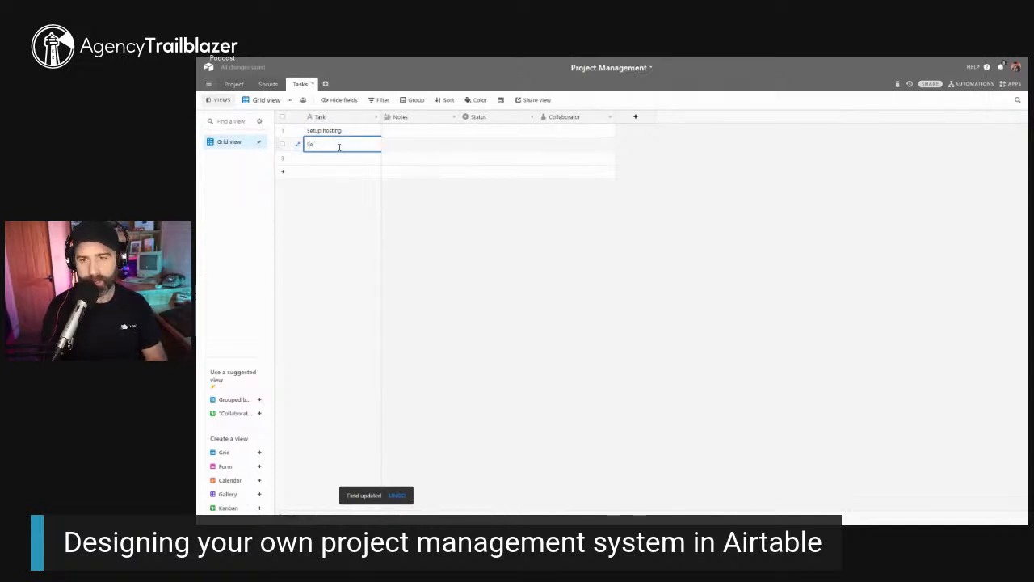
pyautogui.write('Install Word')
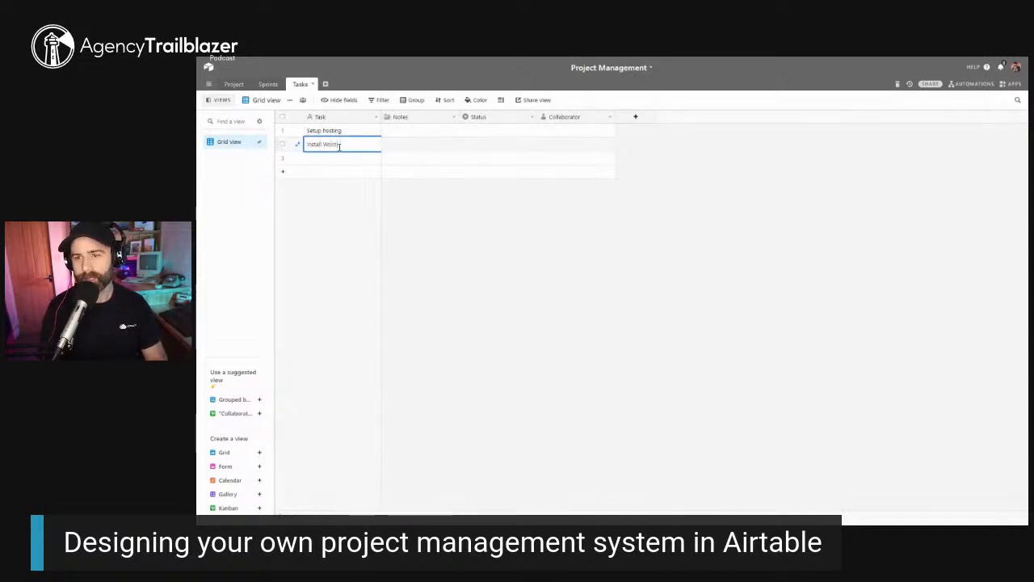
pyautogui.write('Press')
pyautogui.click(343, 160)
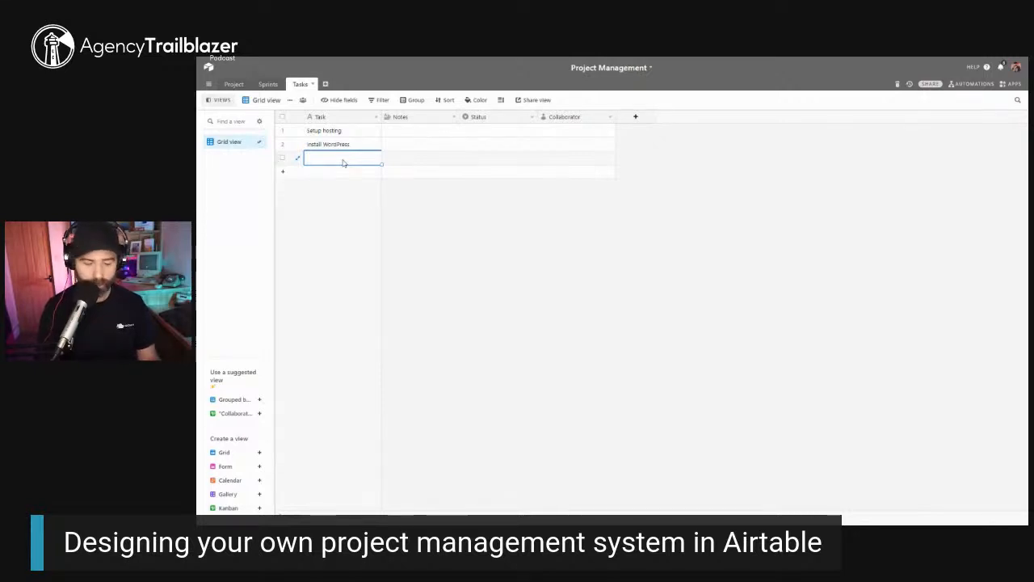
pyautogui.write('Settall plugins')
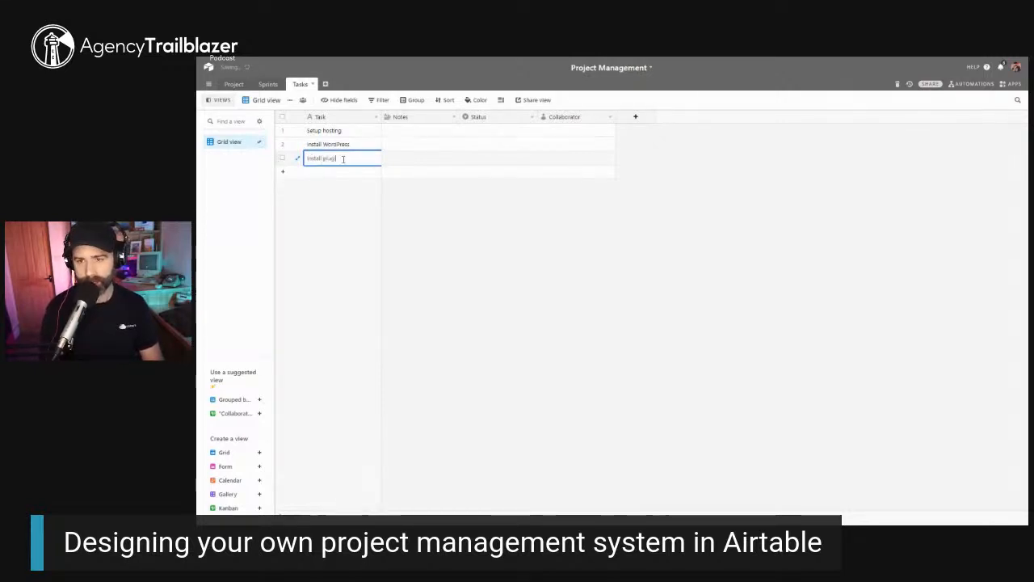
pyautogui.click(411, 159)
# Set the status of all three tasks to Todo
pyautogui.click(506, 133)
pyautogui.click(505, 132)
pyautogui.click(505, 176)
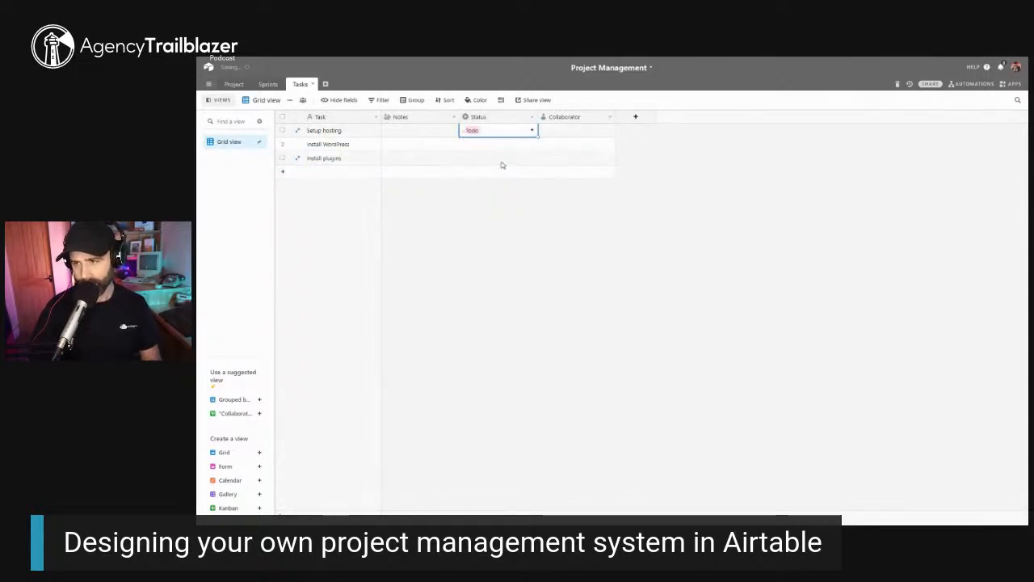
pyautogui.hotkey('ctrl', 'c')
pyautogui.click(497, 148)
pyautogui.hotkey('ctrl', 'v')
pyautogui.click(486, 159)
pyautogui.hotkey('ctrl', 'v')
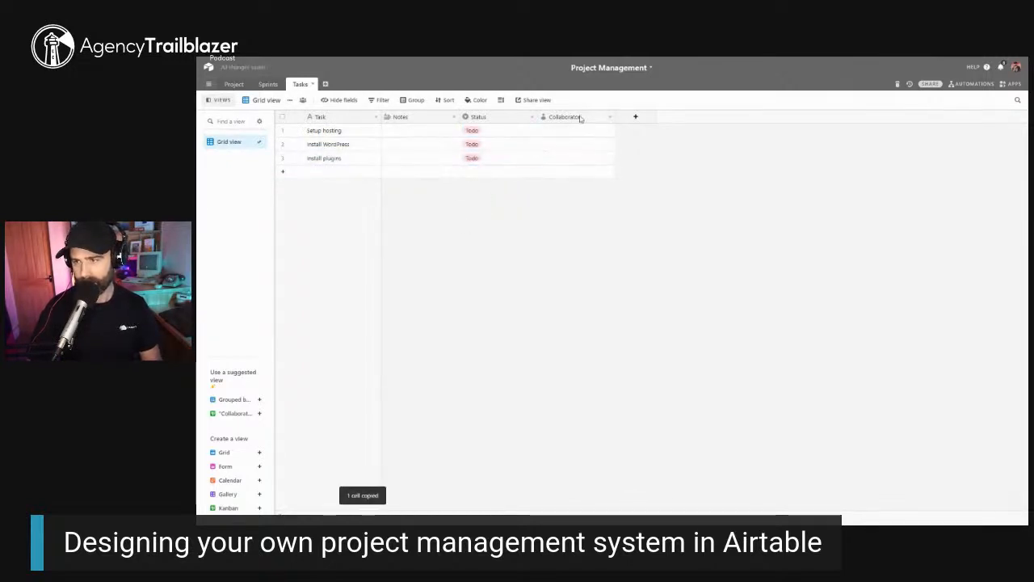
# Assign the available collaborator to the first task and copy the assignment to the other two tasks
pyautogui.click(577, 130)
pyautogui.click(577, 130)
pyautogui.click(571, 190)
pyautogui.hotkey('ctrl', 'c')
pyautogui.click(577, 143)
pyautogui.hotkey('ctrl', 'v')
pyautogui.click(558, 158)
pyautogui.hotkey('ctrl', 'v')
pyautogui.click(546, 228)
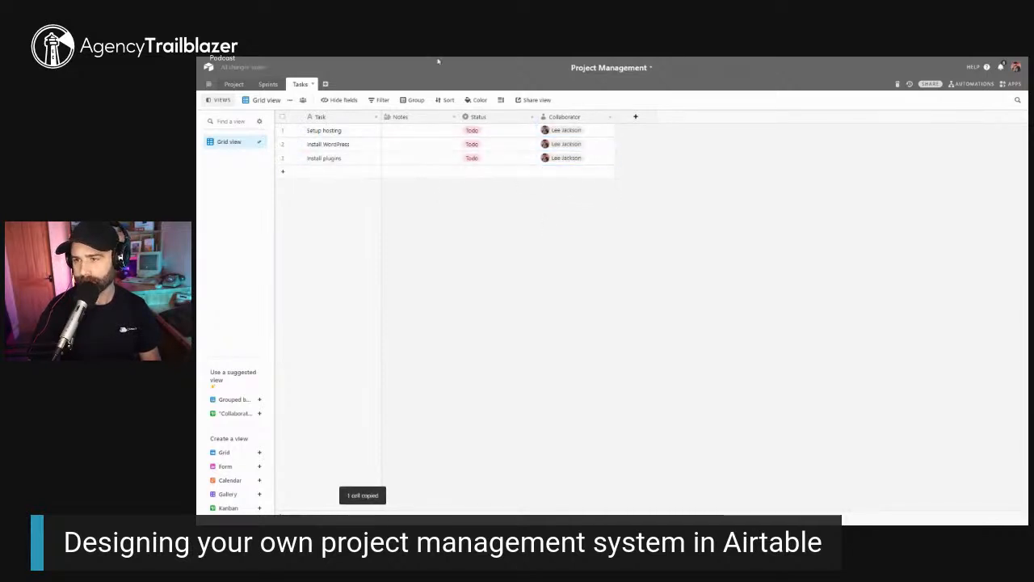
# Insert a date field named Due with spelled-out months and place it between Notes and Status
pyautogui.rightClick(419, 118)
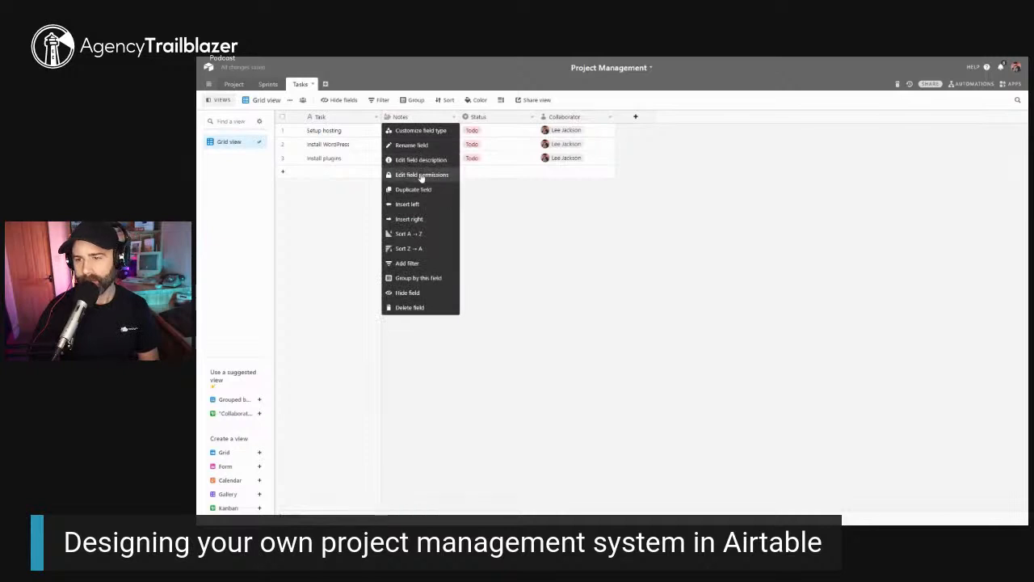
pyautogui.write('Due')
pyautogui.click(418, 158)
pyautogui.write('date')
pyautogui.press('Return')
pyautogui.click(469, 203)
pyautogui.click(429, 214)
pyautogui.click(535, 232)
pyautogui.moveTo(422, 117); pyautogui.dragTo(517, 118)
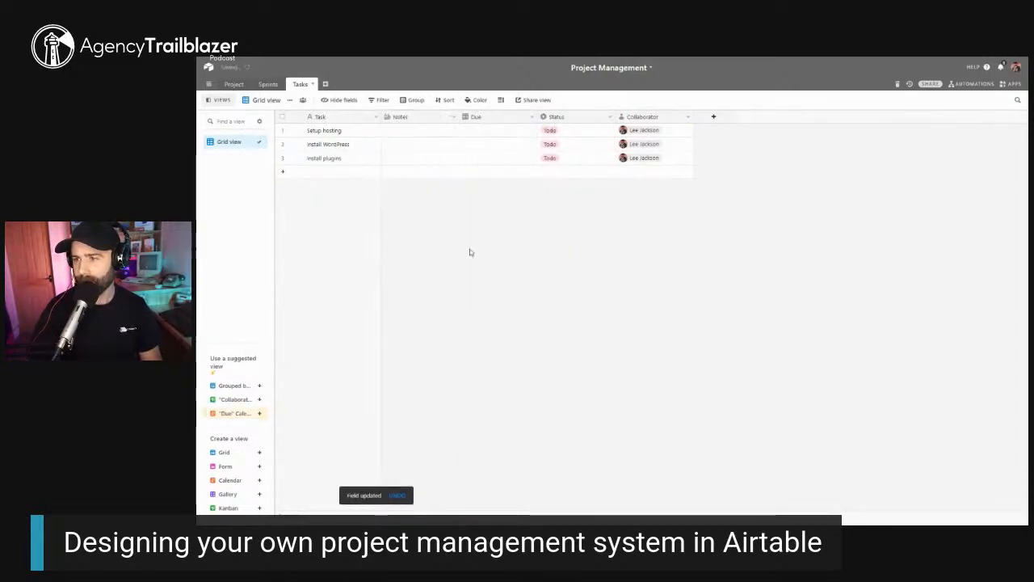
# Set the due date of all three tasks to 16 October 2020
pyautogui.click(488, 132)
pyautogui.click(480, 132)
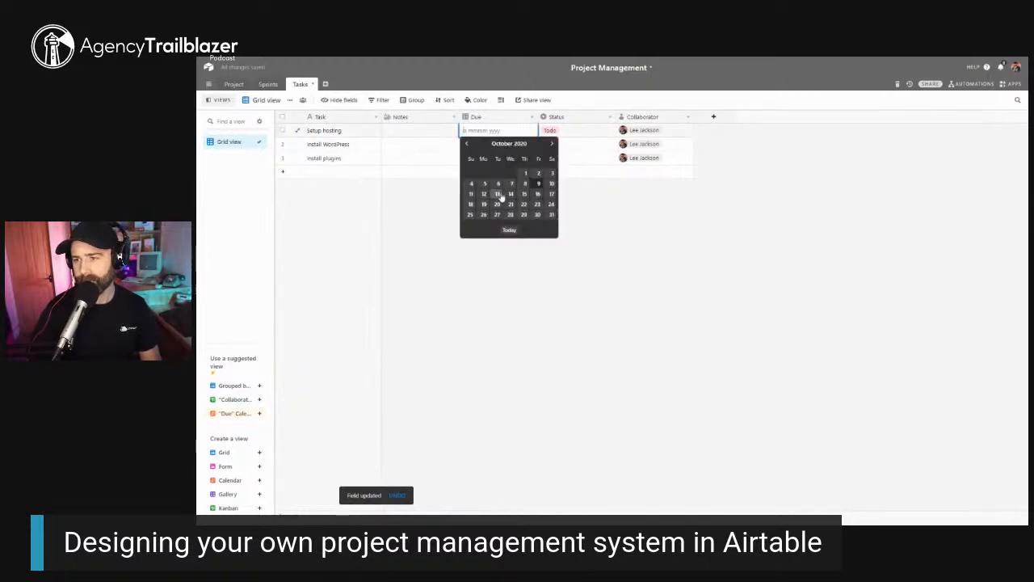
pyautogui.click(542, 196)
pyautogui.hotkey('ctrl', 'c')
pyautogui.click(496, 146)
pyautogui.hotkey('ctrl', 'v')
pyautogui.click(483, 162)
pyautogui.hotkey('ctrl', 'v')
pyautogui.click(492, 226)
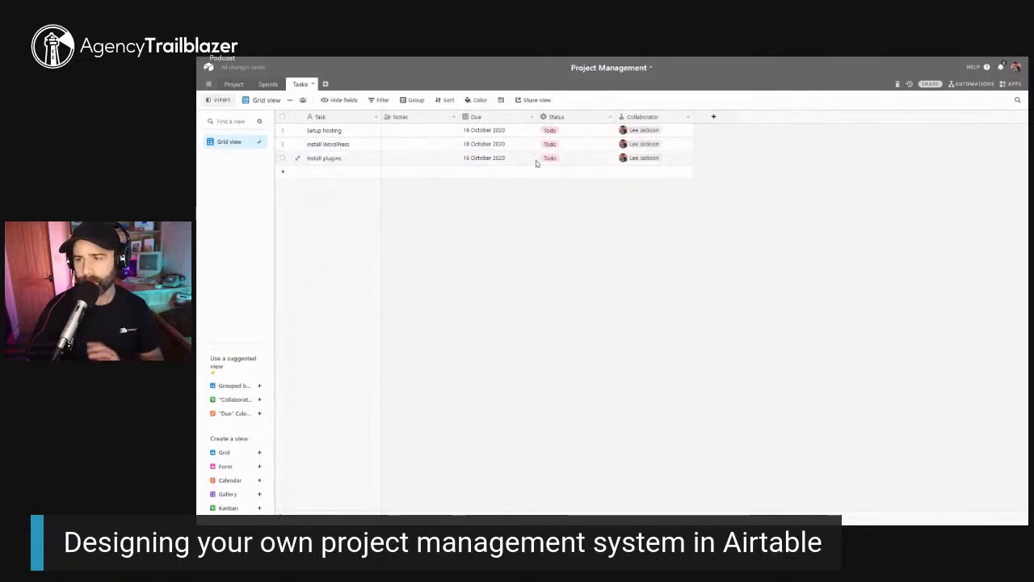
# Add a field named Sprint after Collaborator that links to records in the Sprints table
pyautogui.click(714, 116)
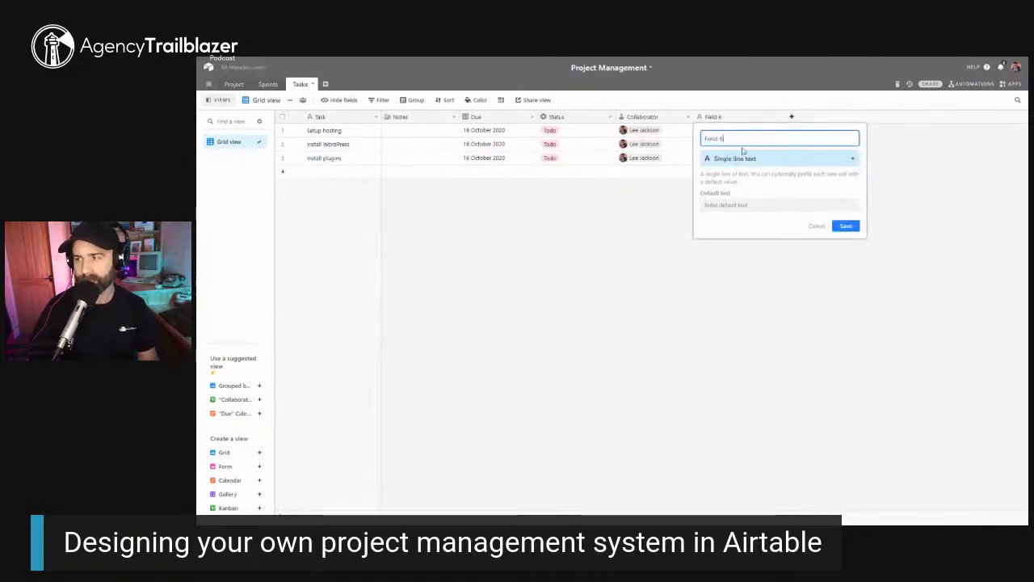
pyautogui.click(736, 158)
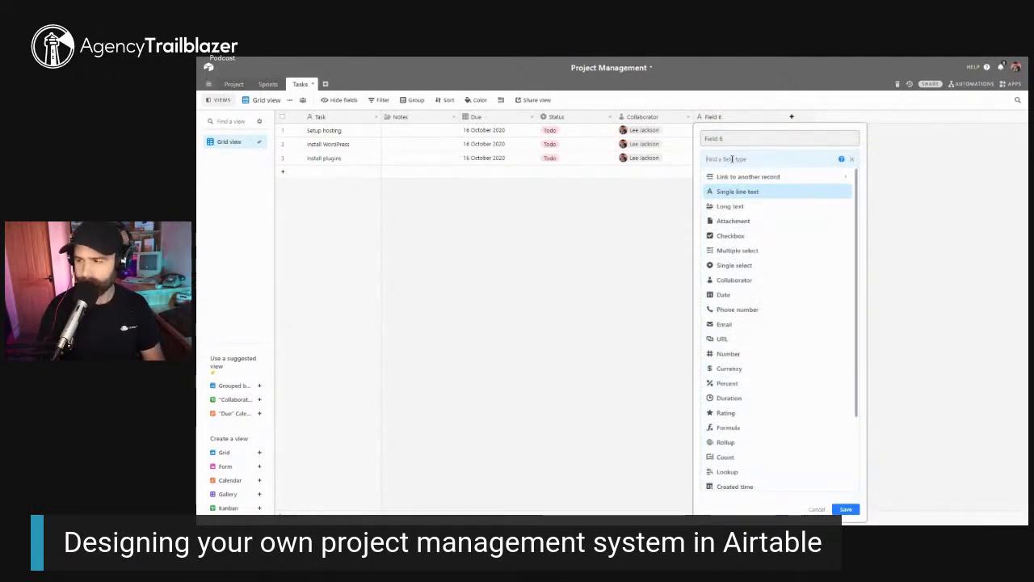
pyautogui.write('sprint')
pyautogui.press('Return')
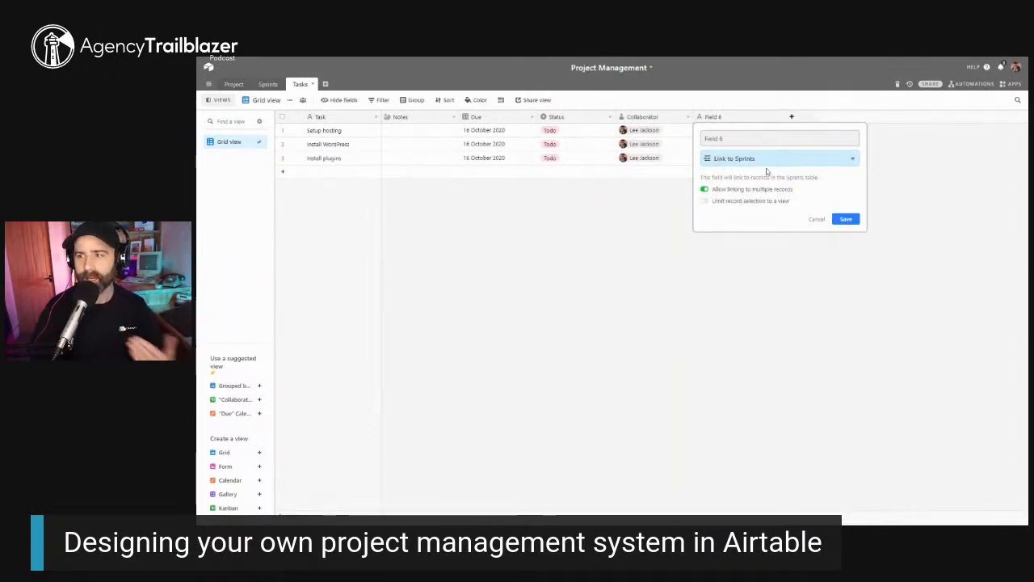
pyautogui.click(763, 139)
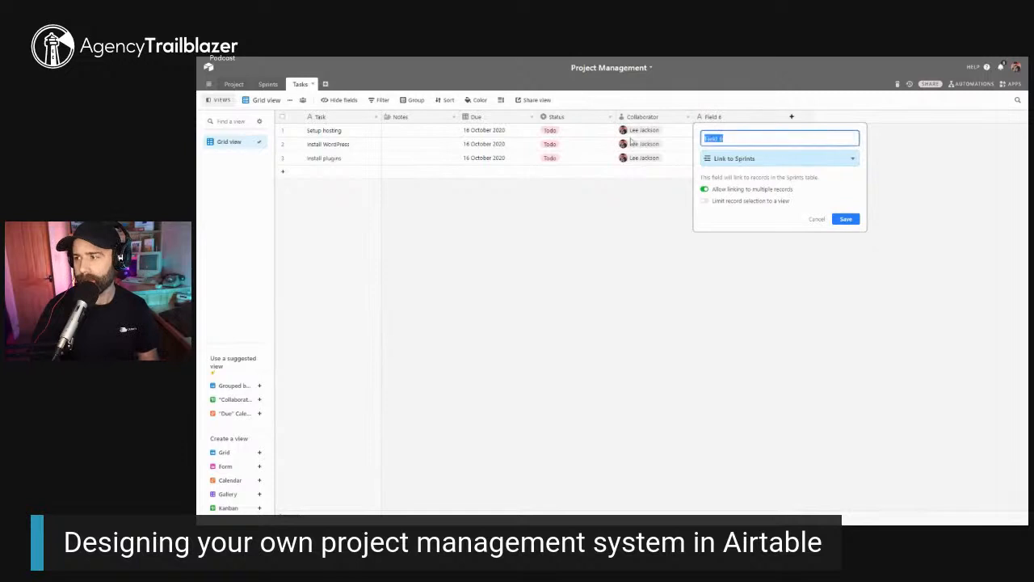
pyautogui.write('Sprint')
pyautogui.press('Return')
# Link all three tasks to Sprint one in the Sprint field
pyautogui.click(731, 131)
pyautogui.click(699, 130)
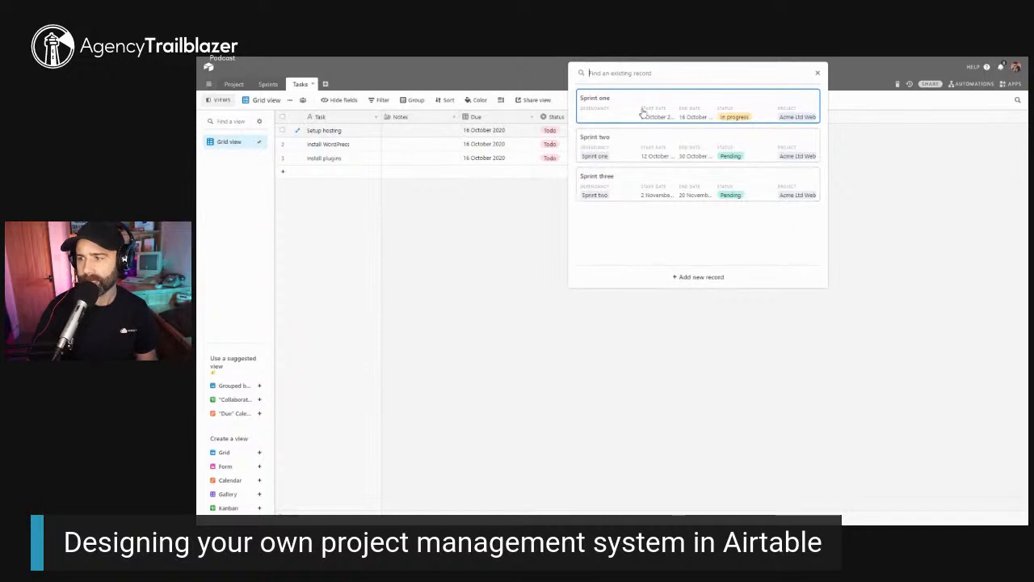
pyautogui.click(643, 113)
pyautogui.click(731, 134)
pyautogui.hotkey('ctrl', 'c')
pyautogui.click(716, 147)
pyautogui.hotkey('ctrl', 'v')
pyautogui.click(709, 159)
pyautogui.hotkey('ctrl', 'v')
pyautogui.click(713, 198)
# Turn off linking to multiple records for the Sprint field and save the change
pyautogui.click(766, 116)
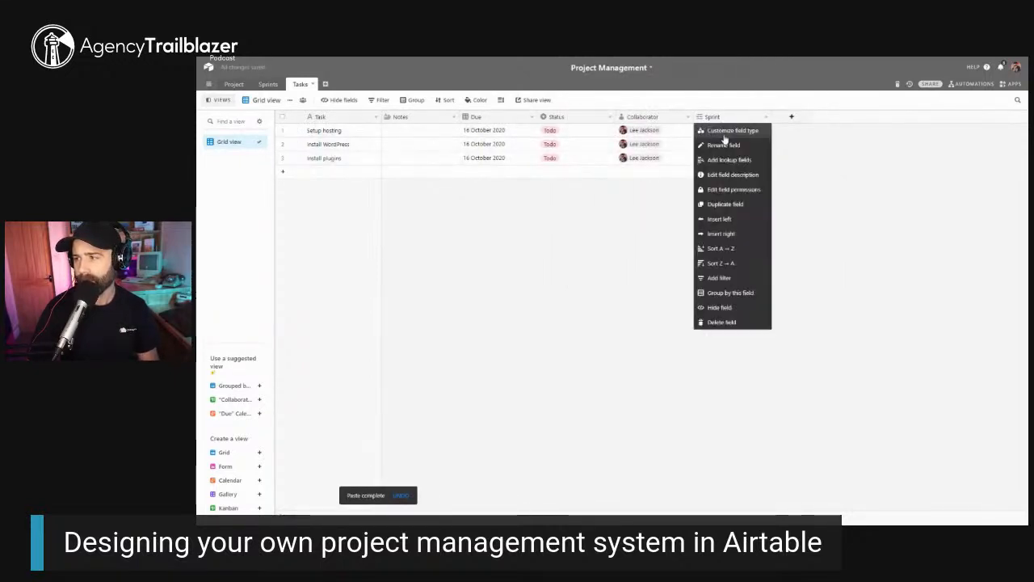
pyautogui.click(728, 138)
pyautogui.click(747, 191)
pyautogui.click(846, 219)
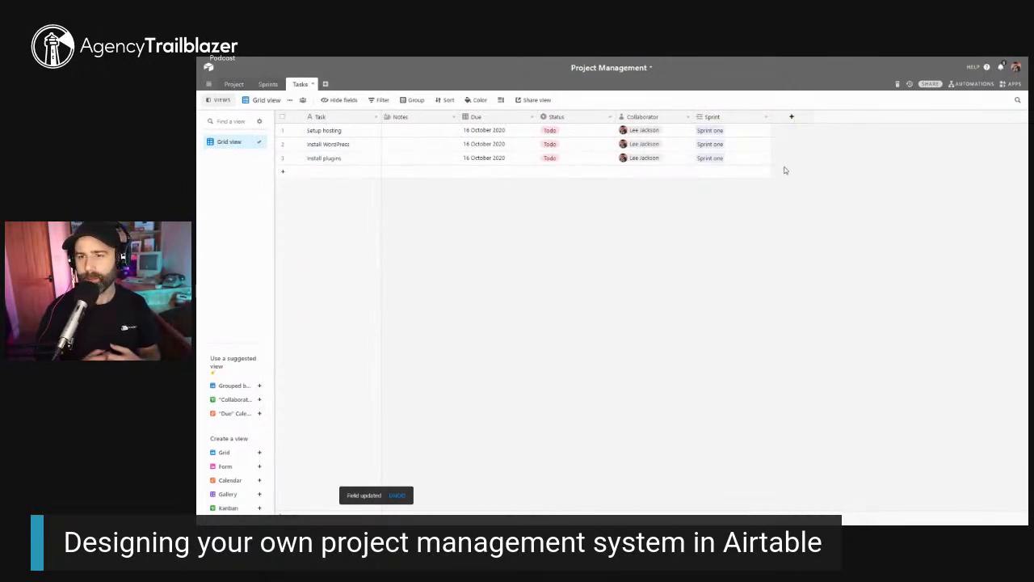
# Add a Lookup field named Project after Sprint that looks up the Project field through the Sprint link
pyautogui.click(792, 117)
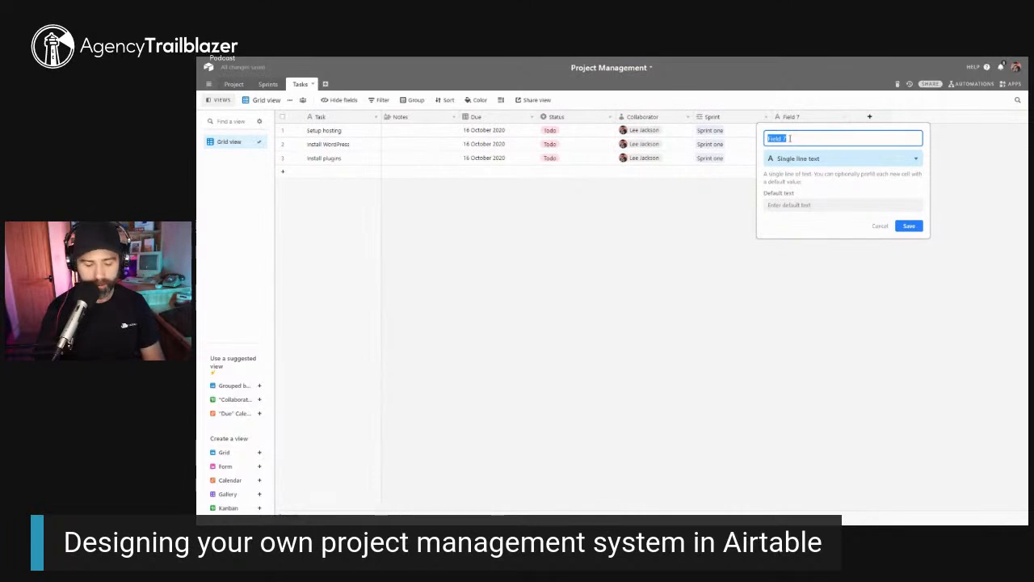
pyautogui.write('Project')
pyautogui.click(792, 159)
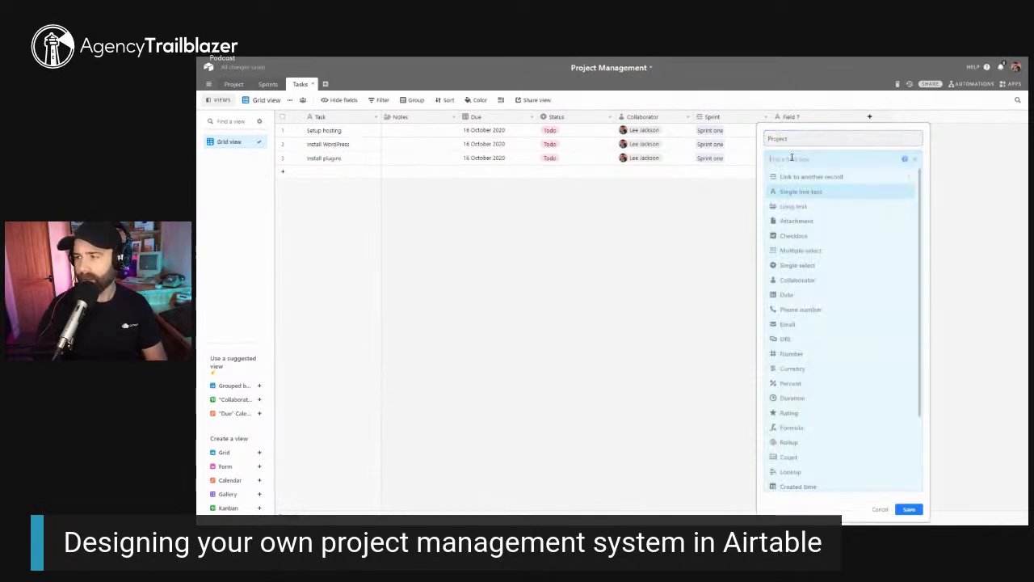
pyautogui.write('look')
pyautogui.click(790, 177)
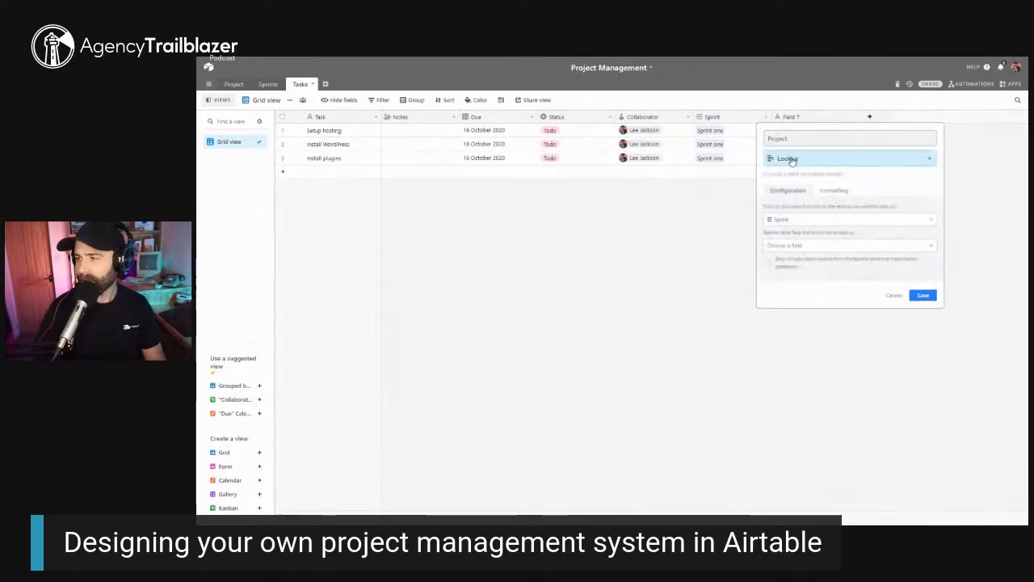
pyautogui.click(789, 245)
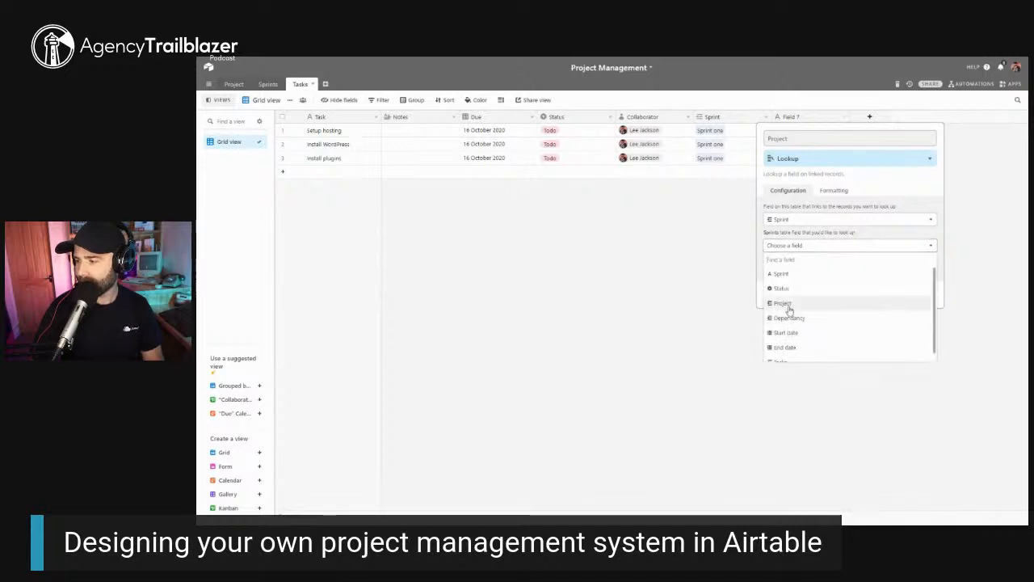
pyautogui.click(784, 303)
pyautogui.click(925, 298)
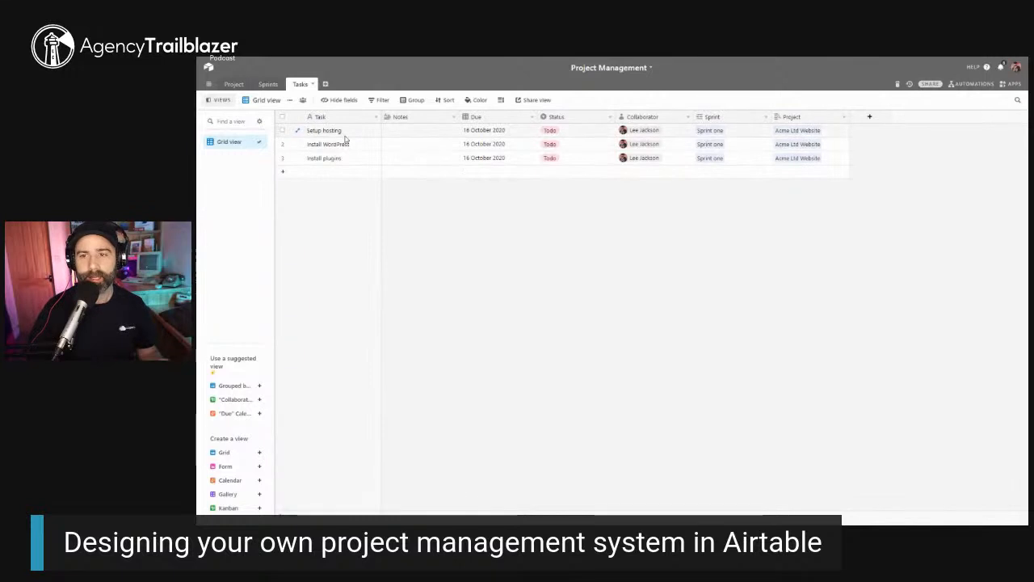
# Examine the tasks linked to Sprint one in the Sprints table and return to the Tasks table
pyautogui.click(269, 85)
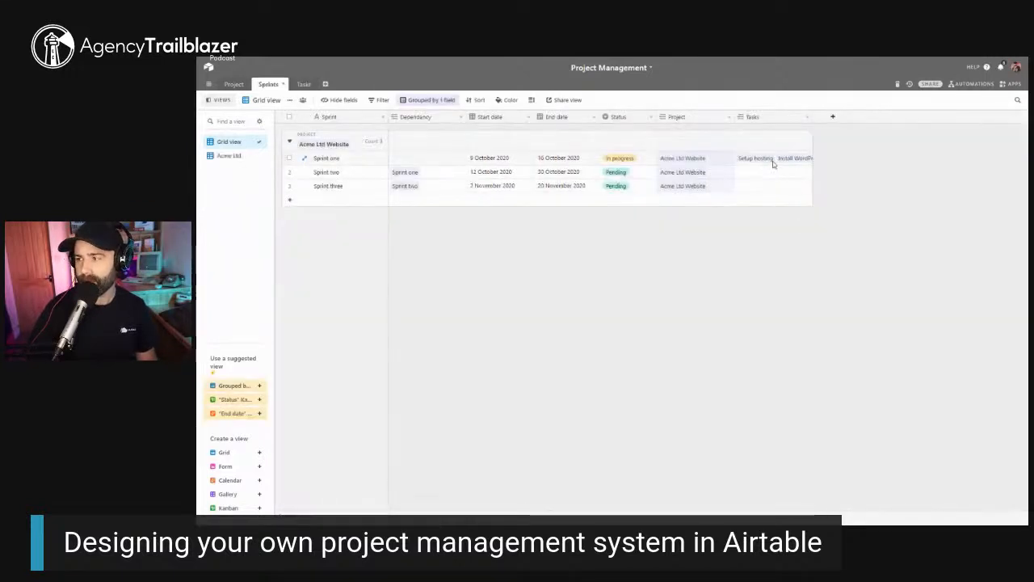
pyautogui.click(572, 160)
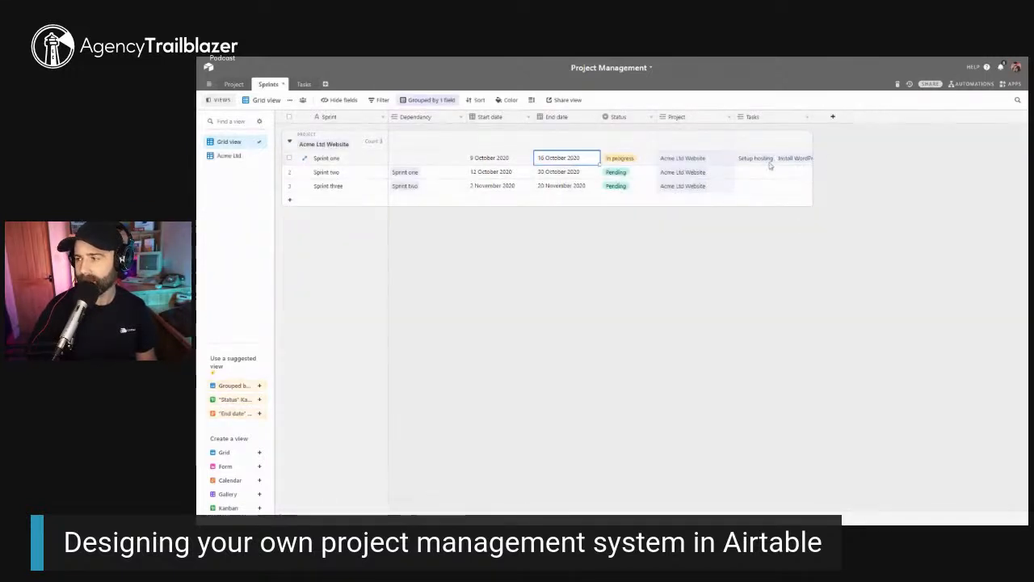
pyautogui.click(757, 163)
pyautogui.click(807, 153)
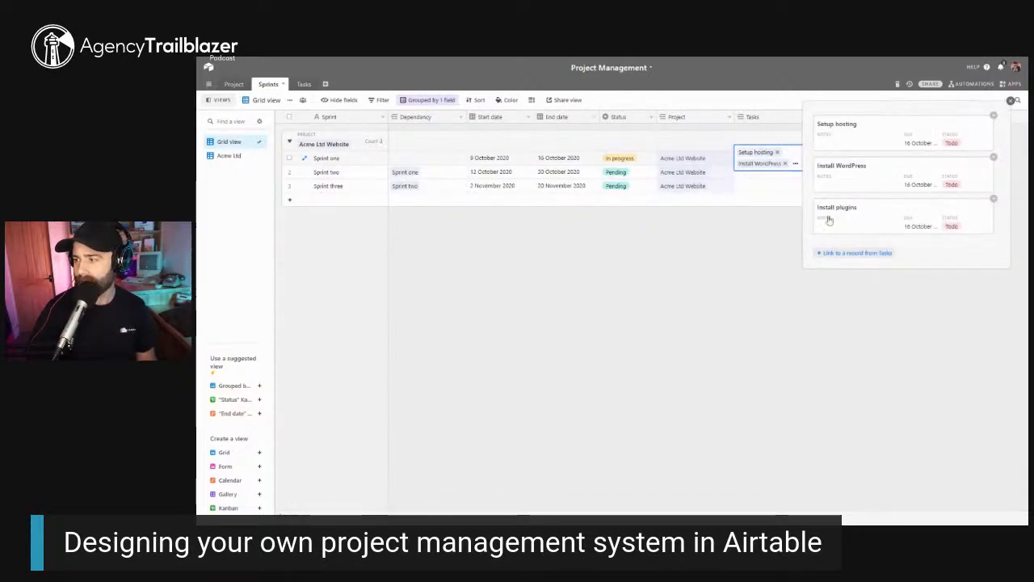
pyautogui.press('Escape')
pyautogui.click(304, 84)
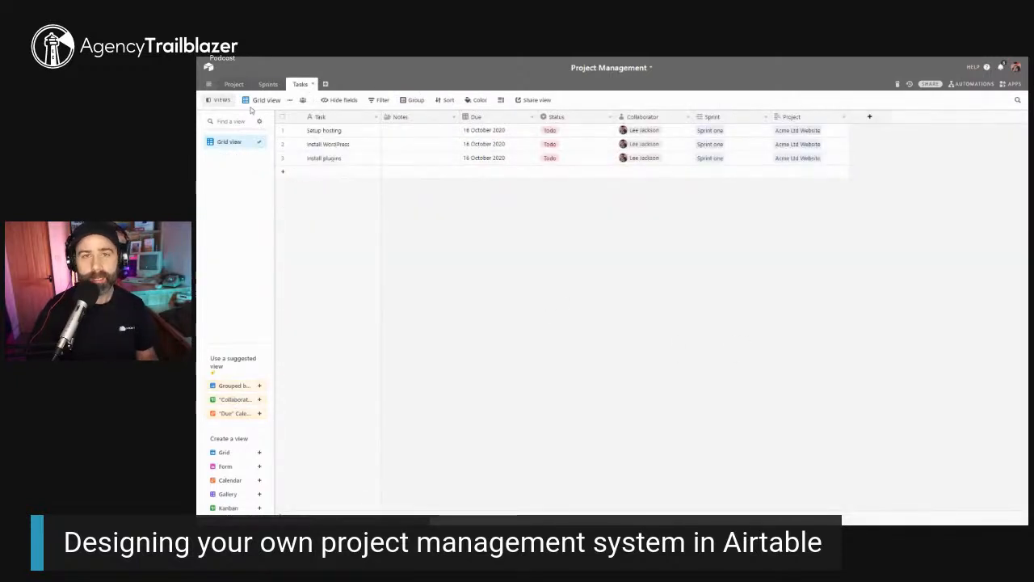
# Rename the Tasks table's grid view to All tasks
pyautogui.doubleClick(264, 100)
pyautogui.write('All')
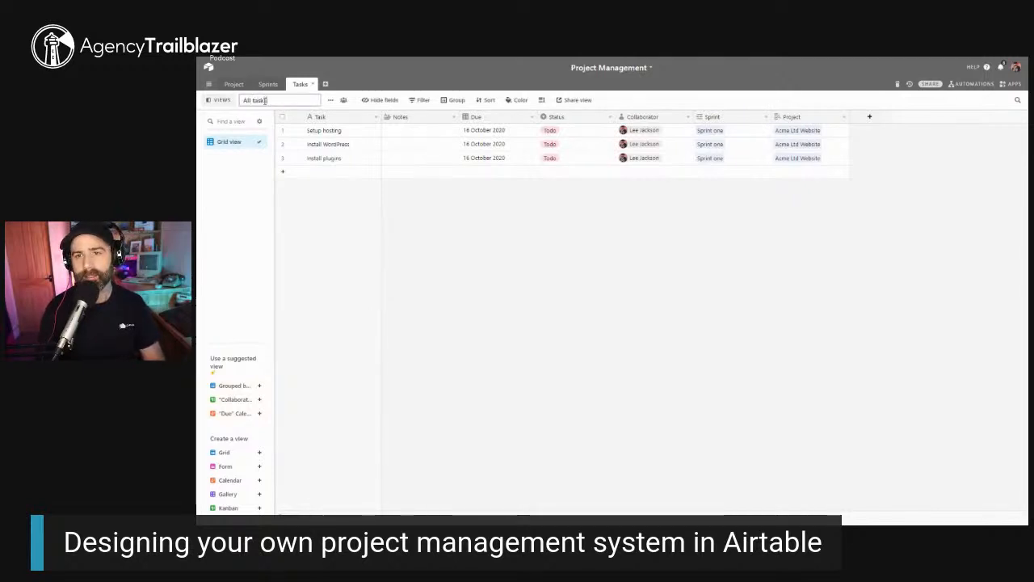
pyautogui.write(' tasks')
pyautogui.press('Return')
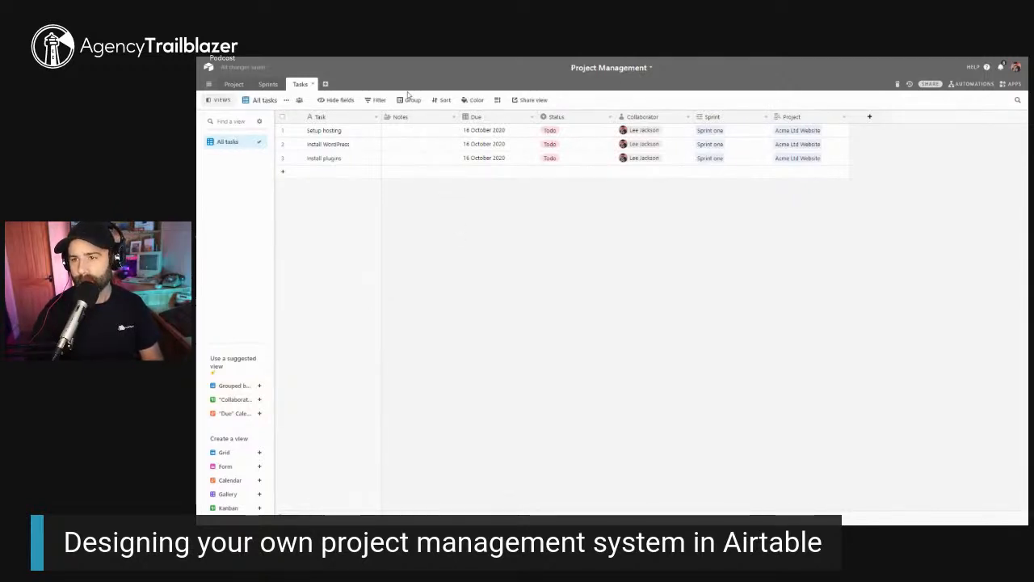
pyautogui.click(409, 100)
pyautogui.click(426, 138)
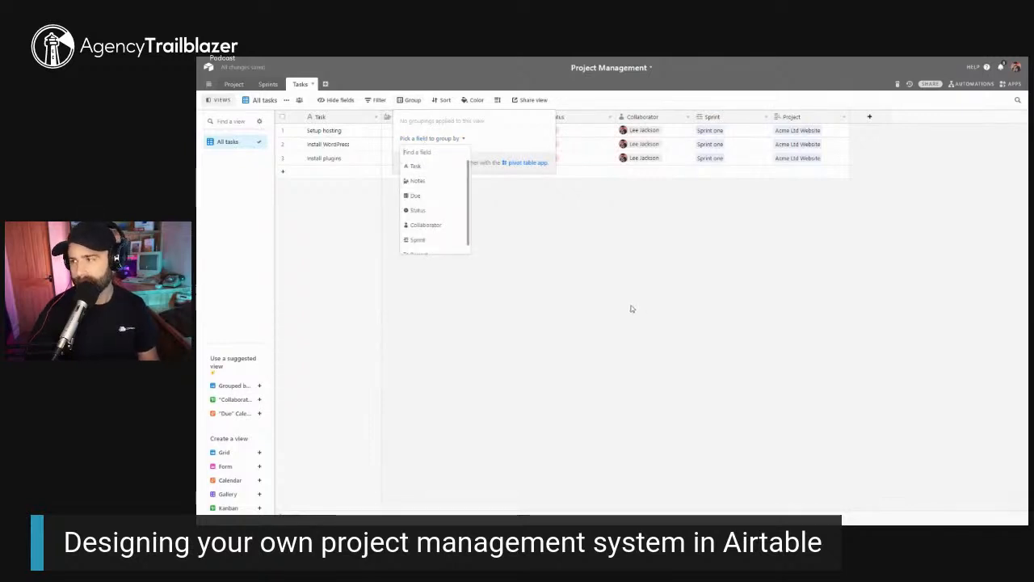
pyautogui.click(674, 280)
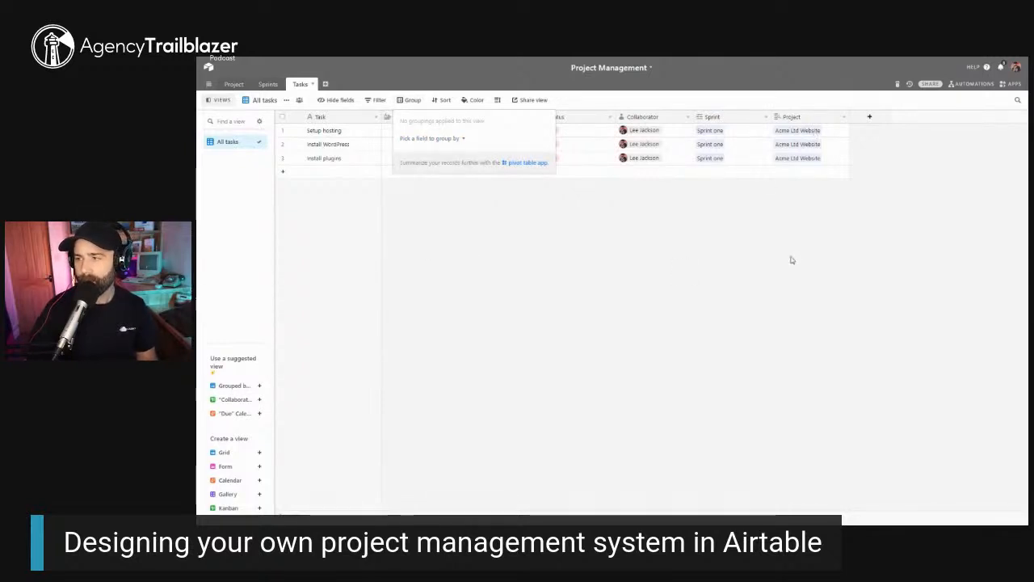
pyautogui.click(792, 259)
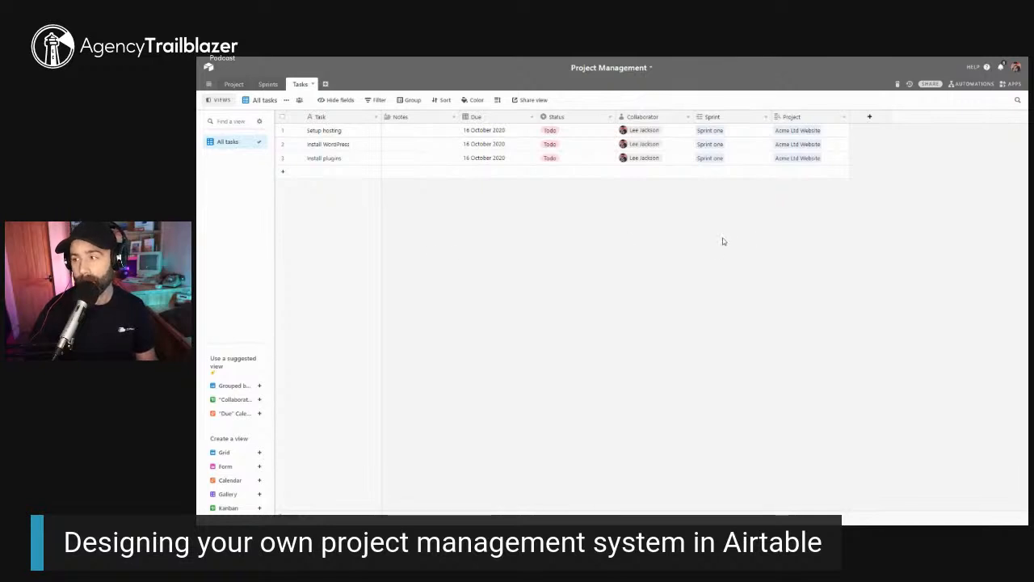
# Duplicate the All tasks view and name the copy Acme Ltd Website, reusing the project name from the Project field
pyautogui.click(830, 135)
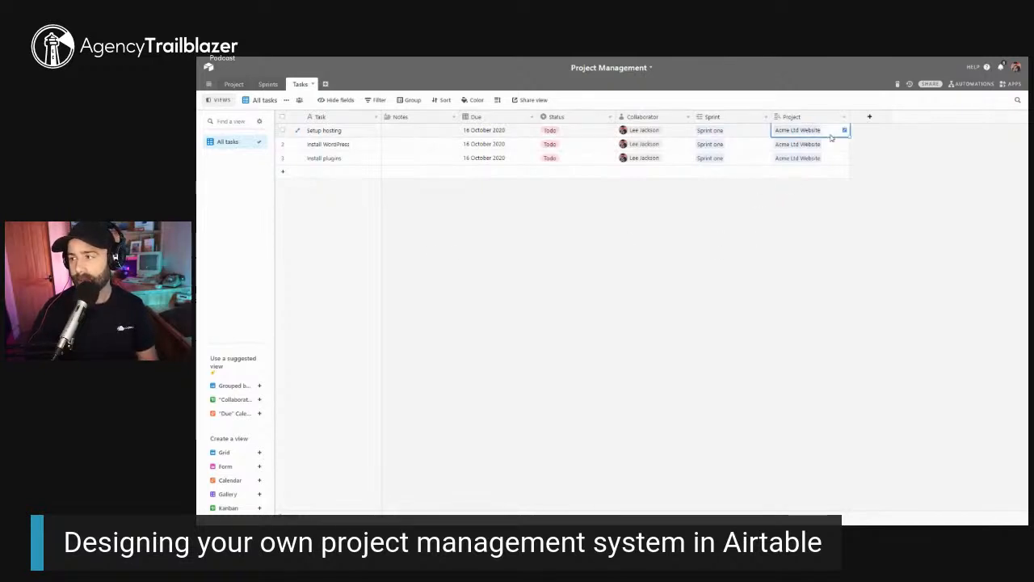
pyautogui.hotkey('ctrl', 'c')
pyautogui.click(286, 100)
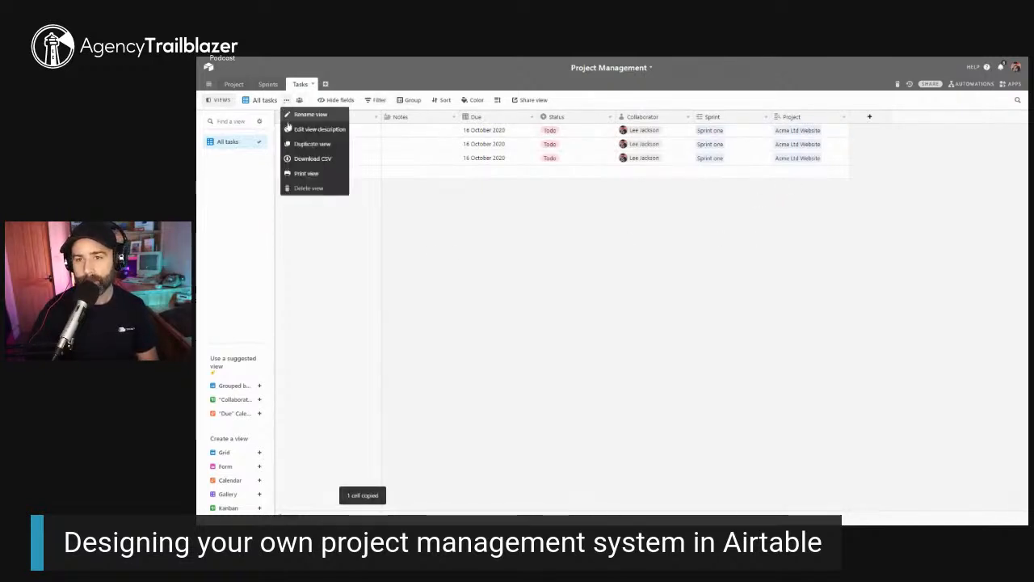
pyautogui.click(311, 144)
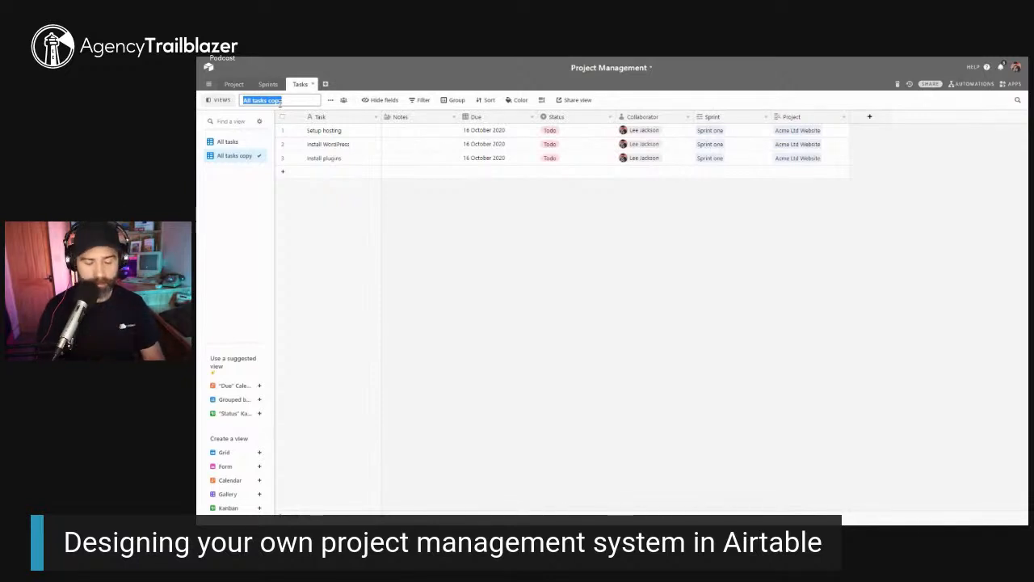
pyautogui.hotkey('ctrl', 'v')
pyautogui.press('Return')
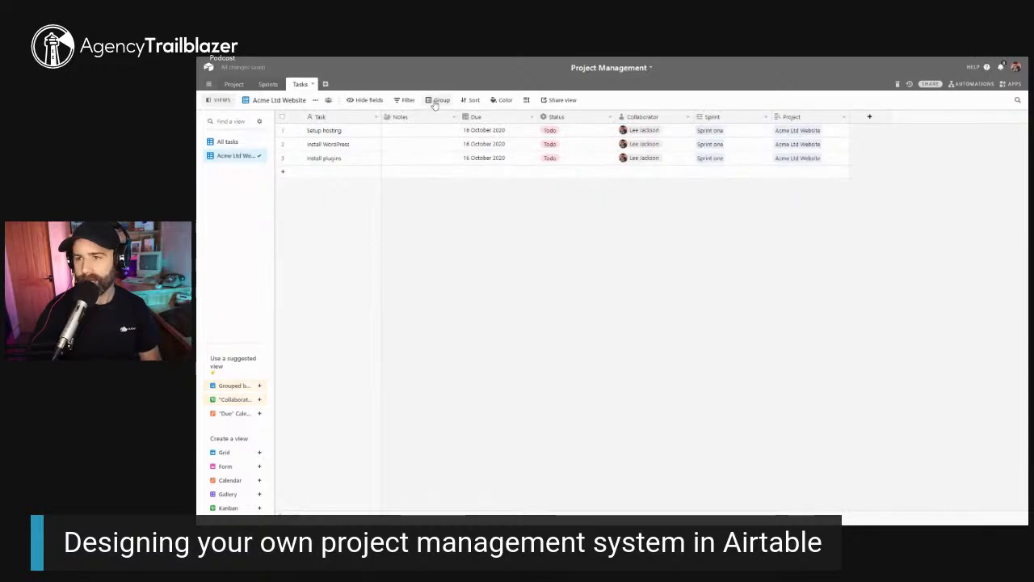
# Filter the Acme Ltd Website view to tasks where Project contains Acme Ltd Website
pyautogui.click(404, 99)
pyautogui.click(414, 135)
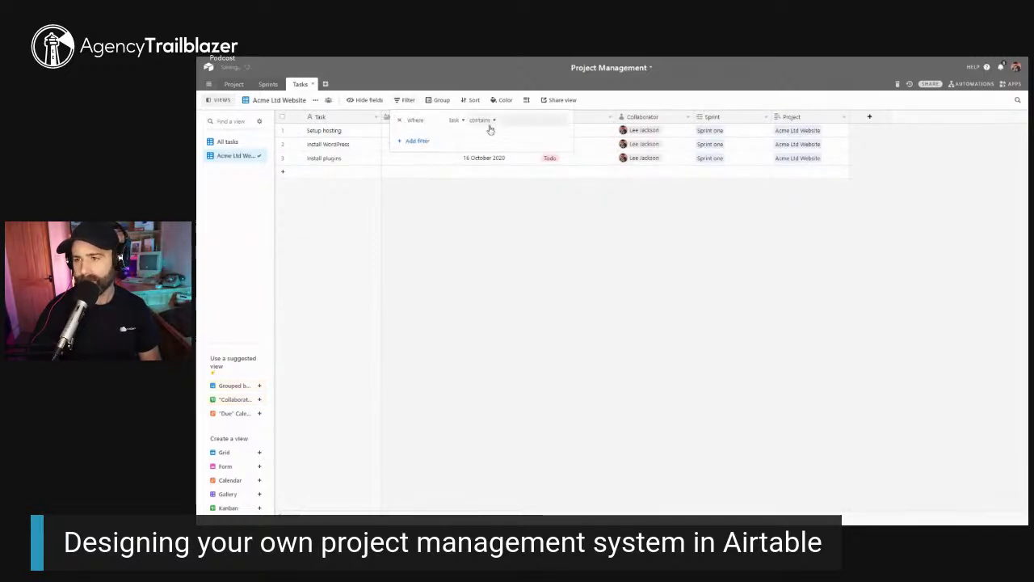
pyautogui.click(455, 120)
pyautogui.click(461, 228)
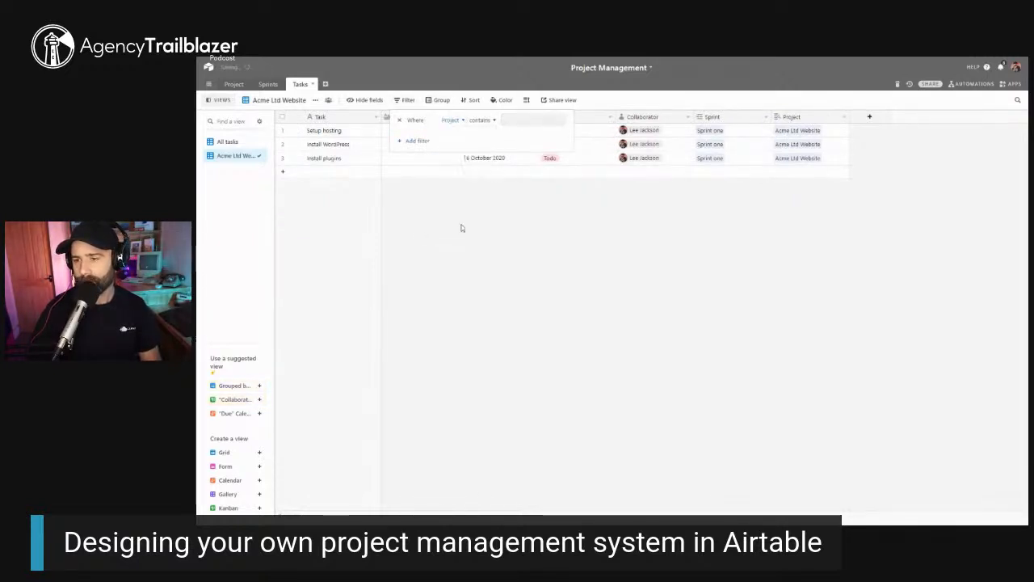
pyautogui.hotkey('ctrl', 'v')
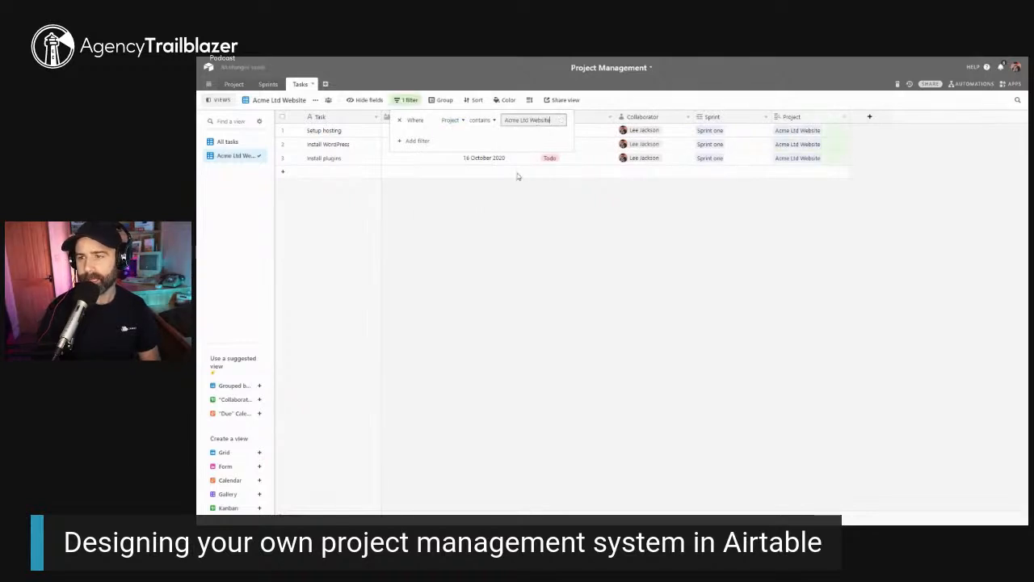
pyautogui.click(518, 177)
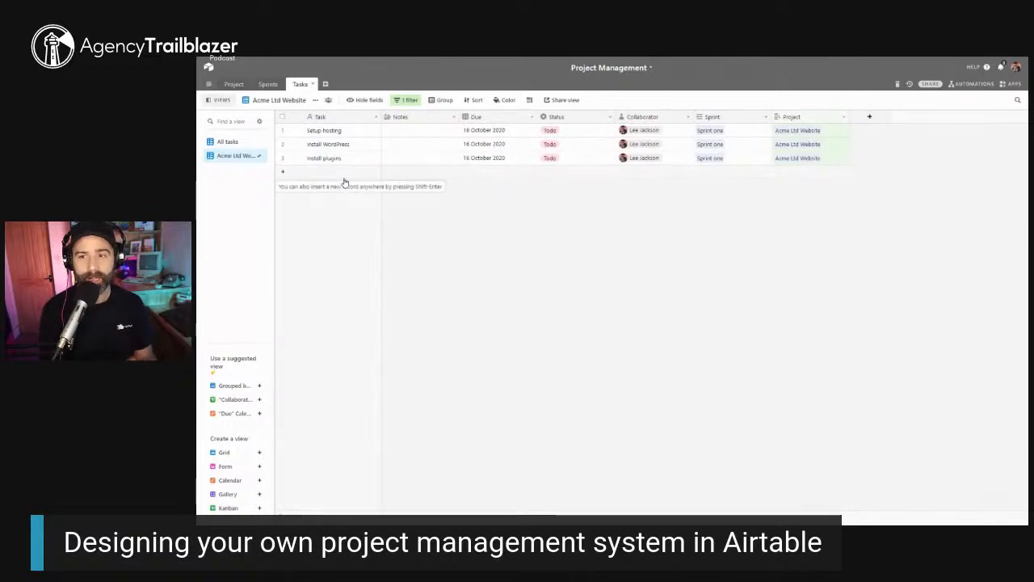
# In the All tasks view, reassign the Install plugins task to a different collaborator
pyautogui.click(228, 141)
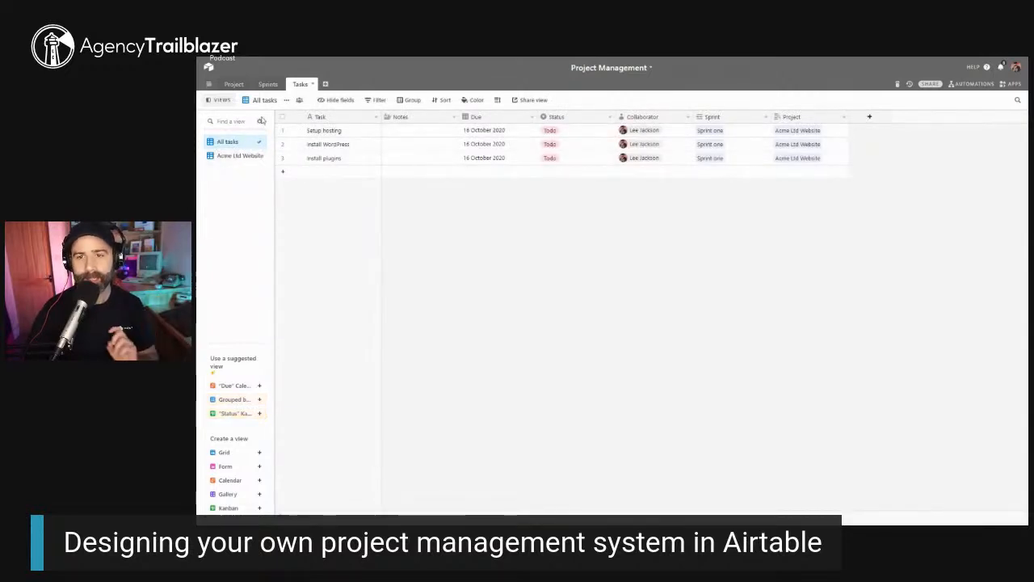
pyautogui.click(287, 101)
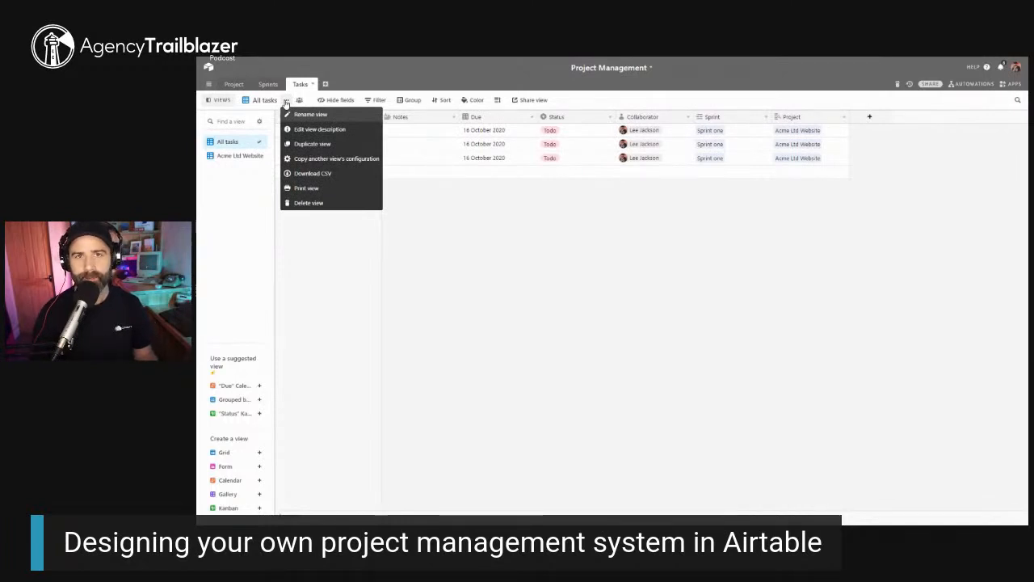
pyautogui.click(647, 236)
pyautogui.click(677, 160)
pyautogui.click(677, 162)
pyautogui.click(648, 200)
pyautogui.click(622, 244)
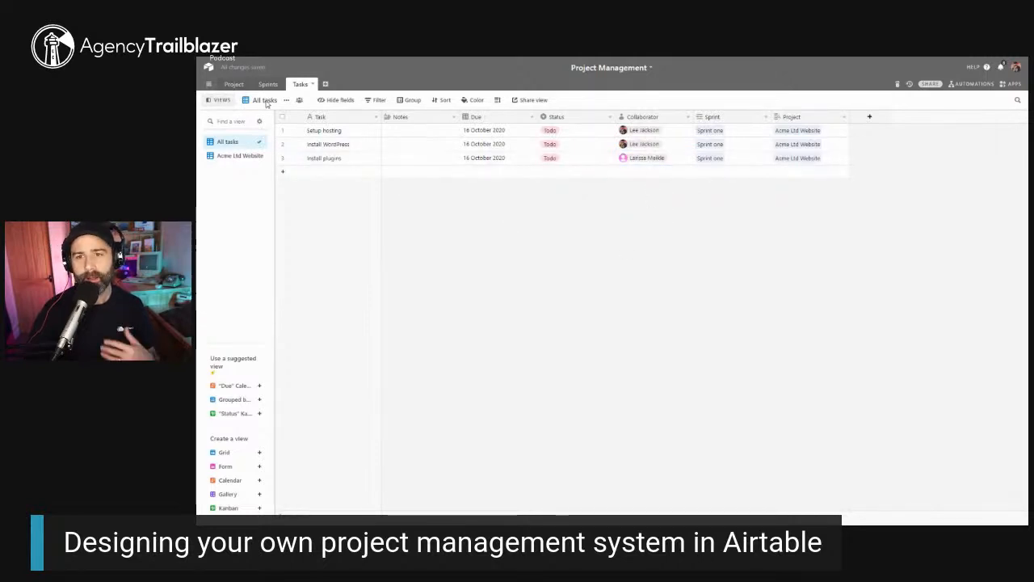
# Duplicate the All tasks view and name the copy My tasks
pyautogui.click(286, 100)
pyautogui.click(301, 145)
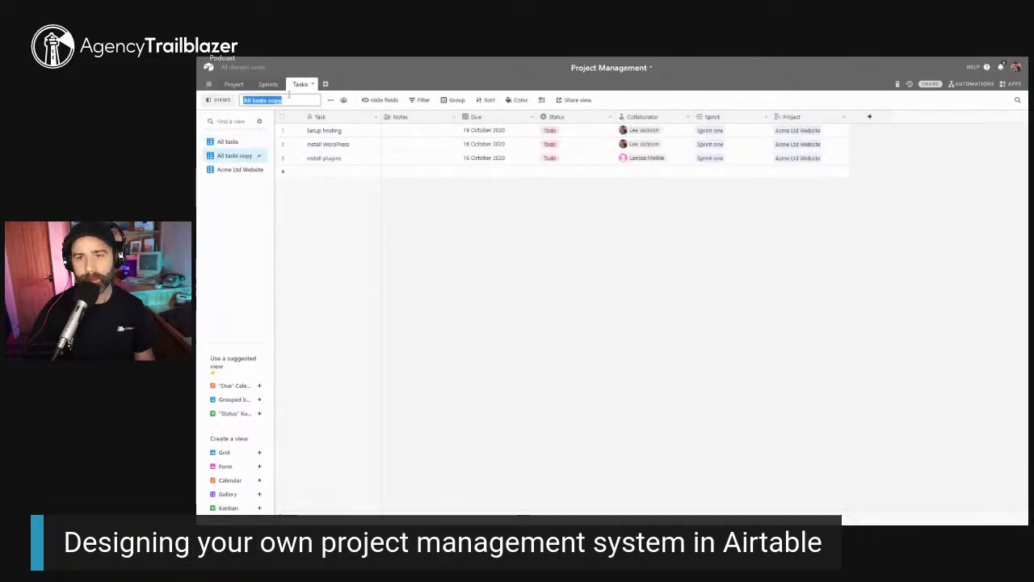
pyautogui.write('My tasks')
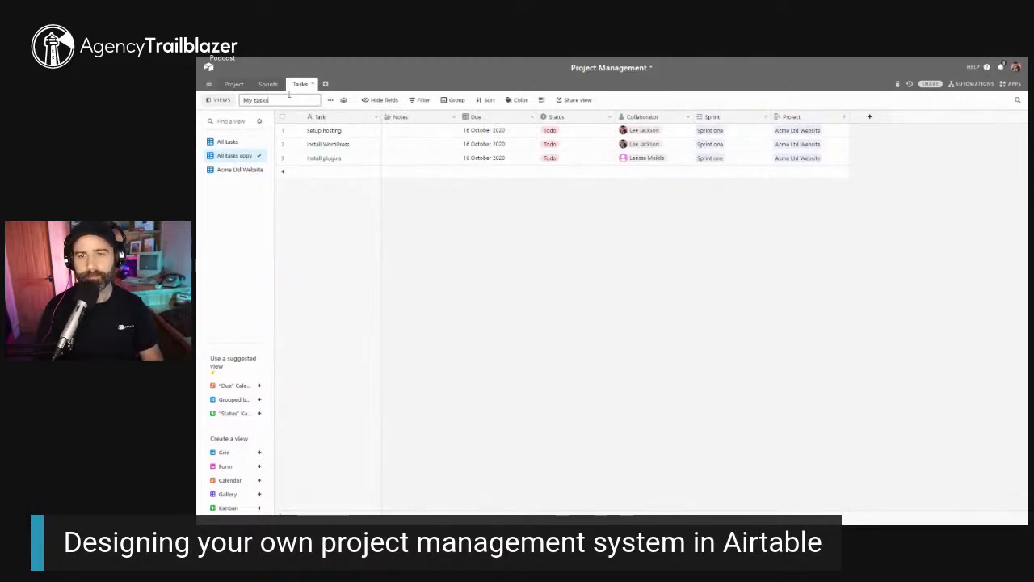
pyautogui.press('Return')
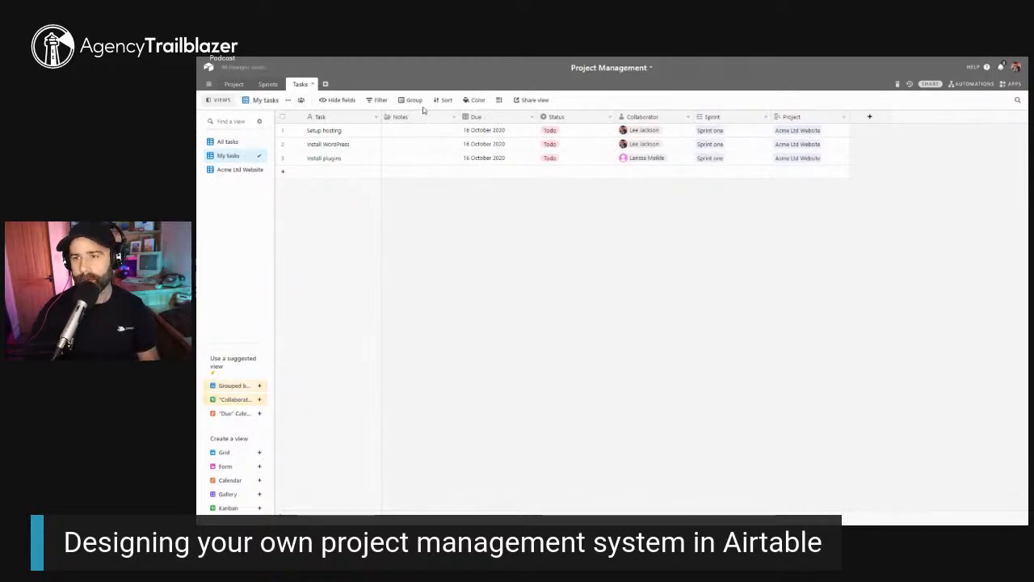
# Filter the My tasks view by the Collaborator field to the person assigned to Setup hosting and Install WordPress
pyautogui.click(381, 102)
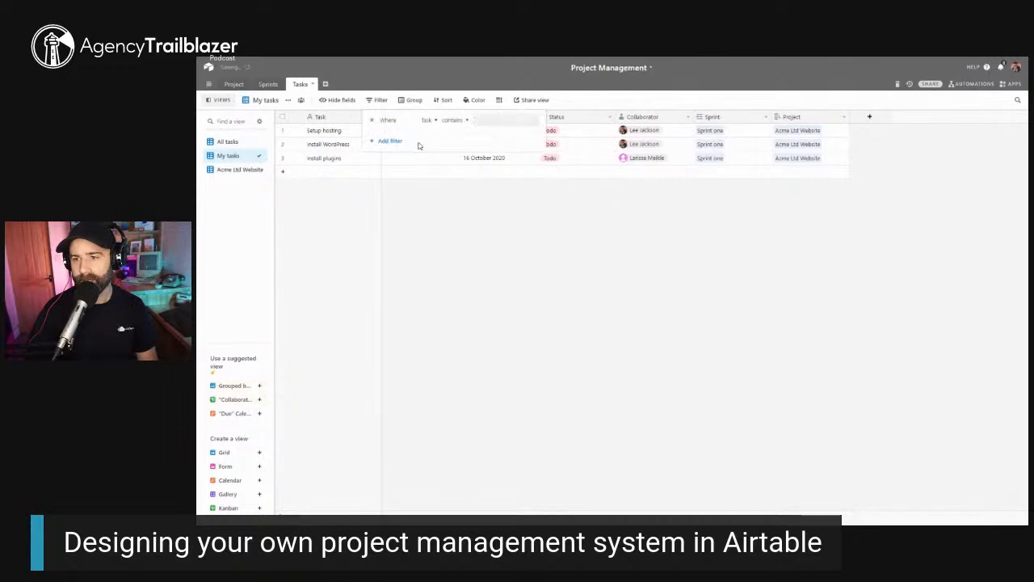
pyautogui.click(426, 120)
pyautogui.click(429, 206)
pyautogui.click(494, 120)
pyautogui.click(487, 164)
pyautogui.click(679, 223)
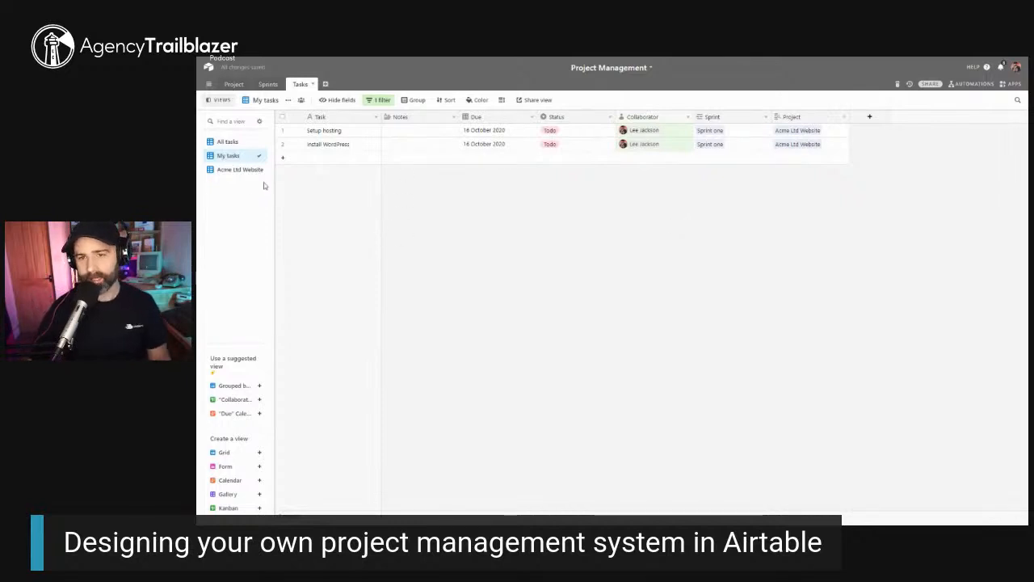
# Group the tasks in the Acme Ltd Website view by the Sprint field
pyautogui.click(234, 170)
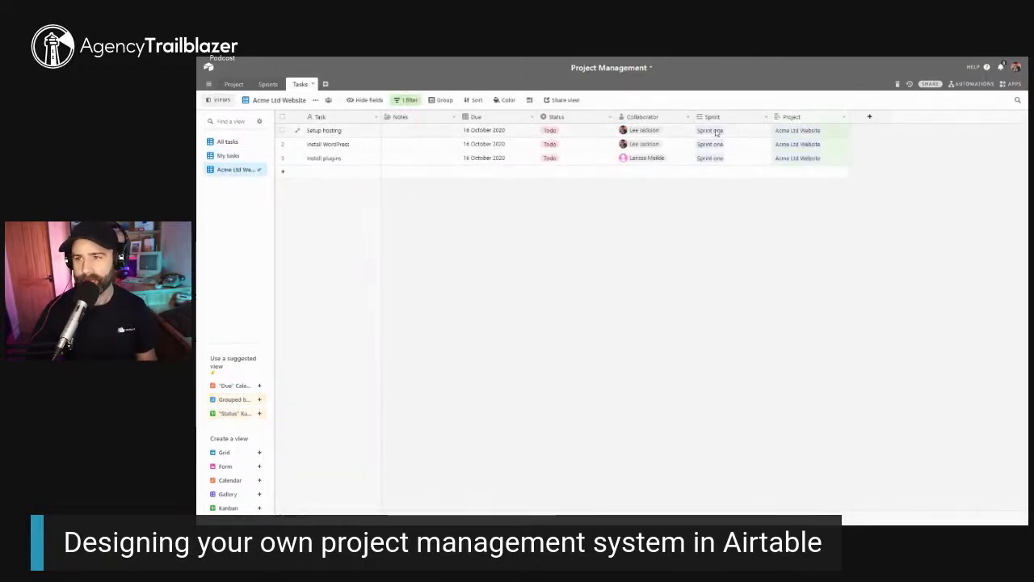
pyautogui.click(442, 100)
pyautogui.click(461, 138)
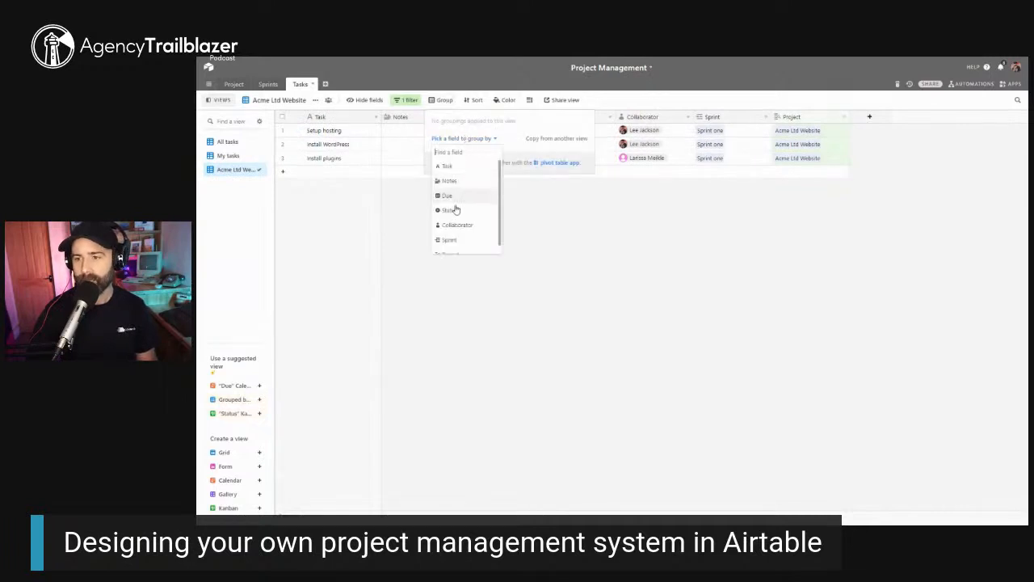
pyautogui.click(452, 239)
pyautogui.click(711, 300)
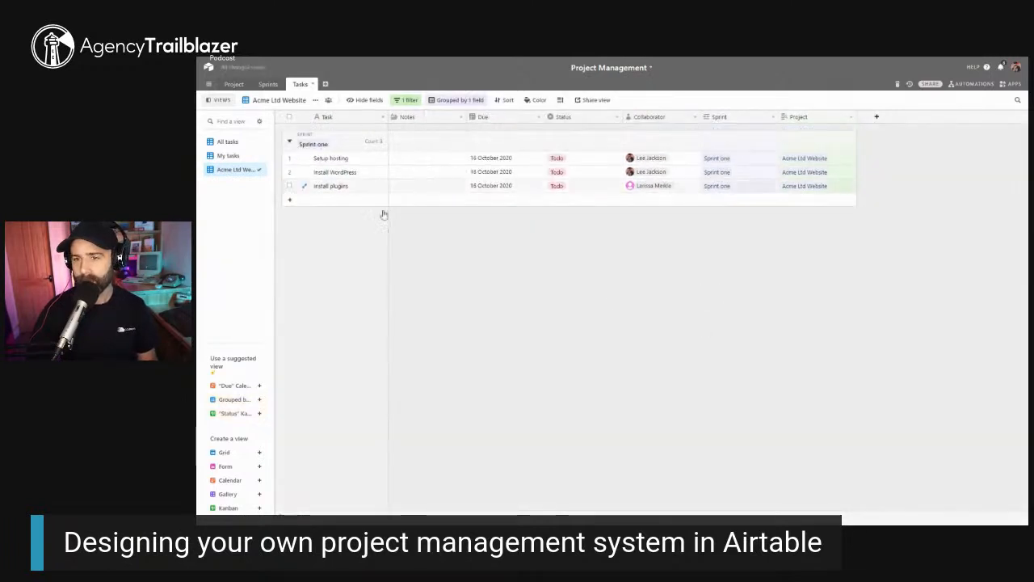
# In the Acme Ltd Website view, remove the Sprint one link from the Install plugins task
pyautogui.doubleClick(727, 186)
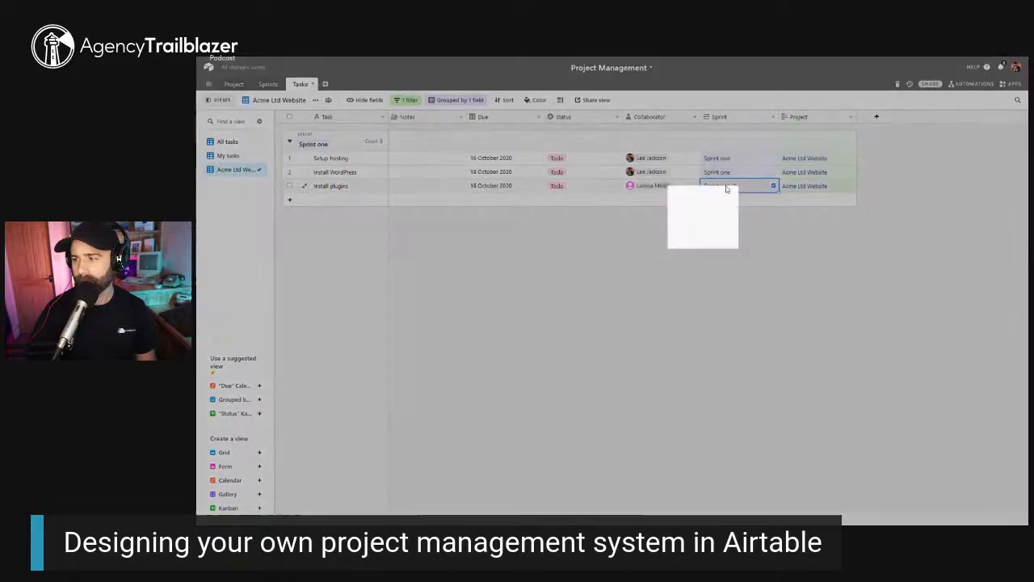
pyautogui.click(794, 99)
pyautogui.click(727, 186)
pyautogui.click(793, 98)
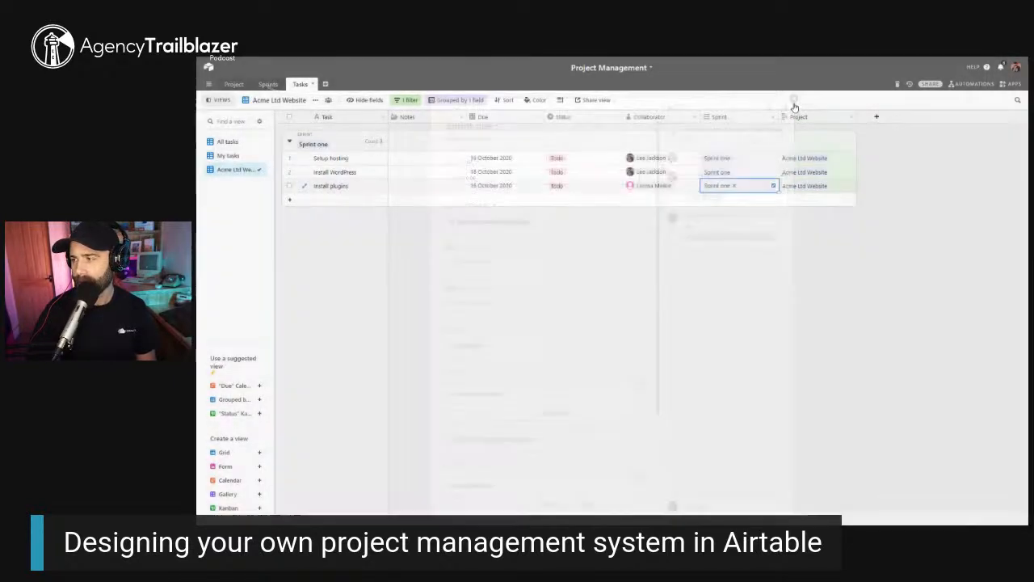
pyautogui.click(733, 185)
pyautogui.click(716, 284)
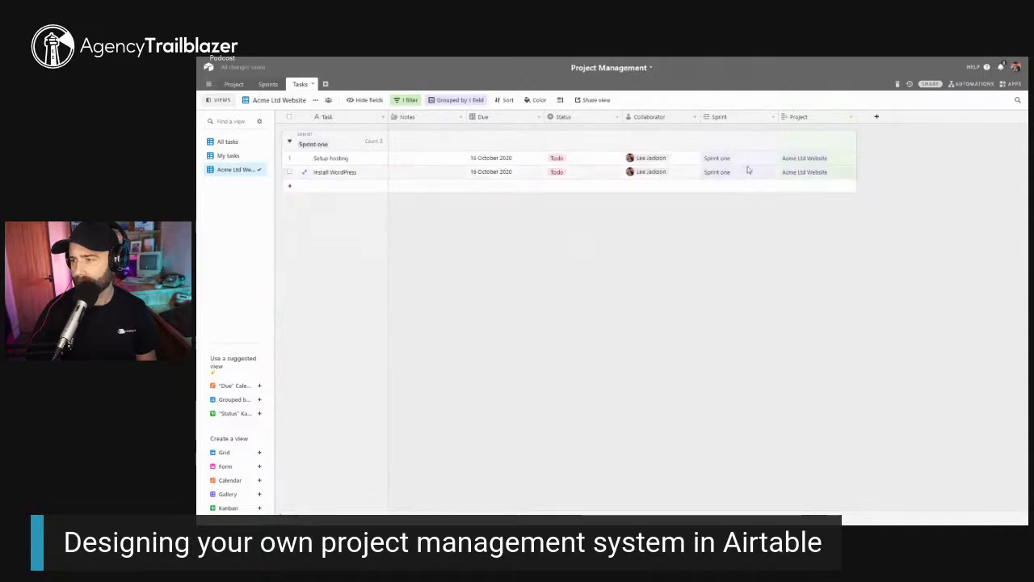
# In the All tasks view, link the Install plugins task to Sprint two and return to the Acme Ltd Website view
pyautogui.click(227, 141)
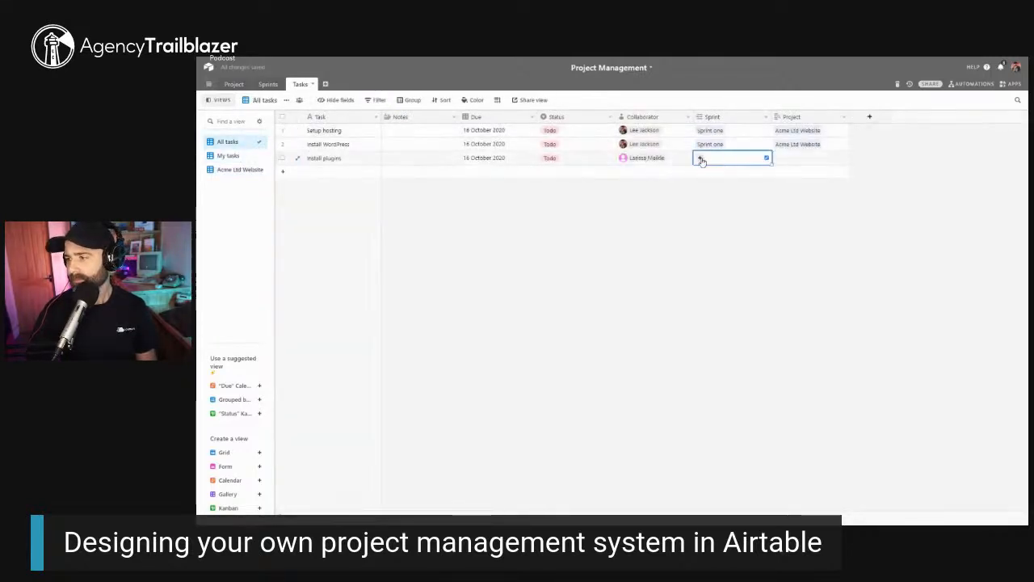
pyautogui.click(702, 160)
pyautogui.click(644, 155)
pyautogui.click(238, 169)
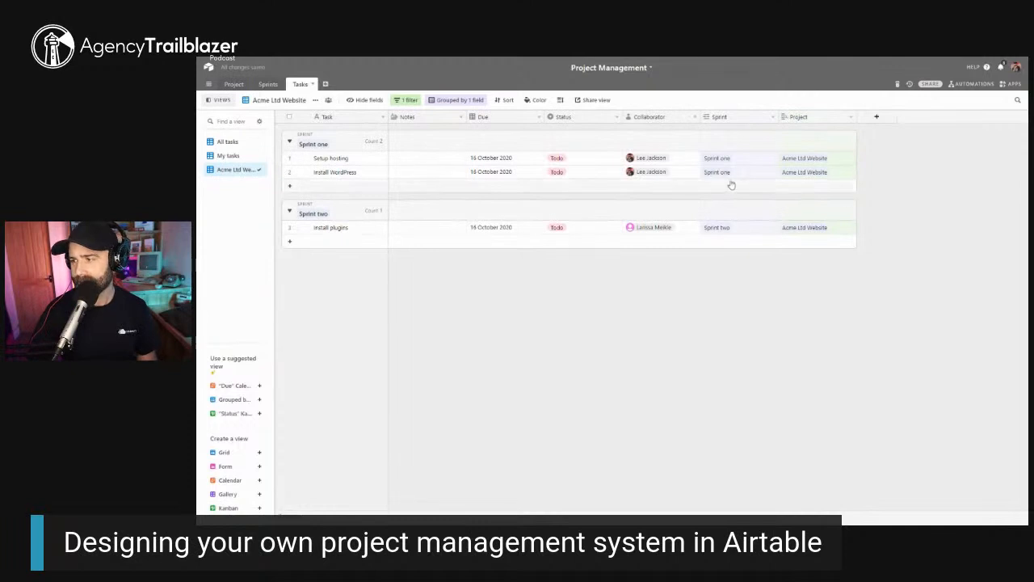
# Look through the My tasks, All tasks and Acme Ltd Website views to compare their task lists
pyautogui.click(243, 157)
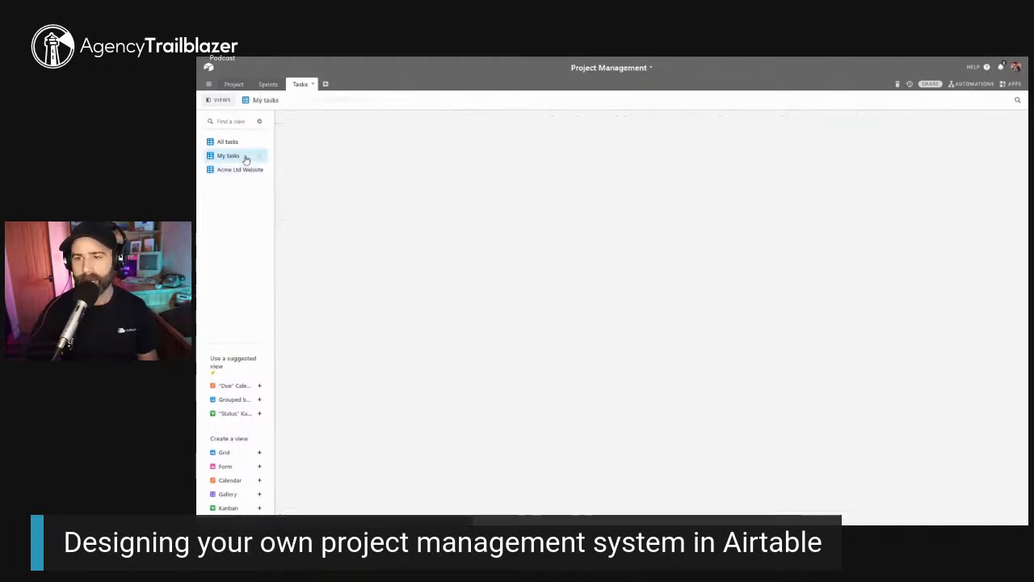
pyautogui.click(229, 142)
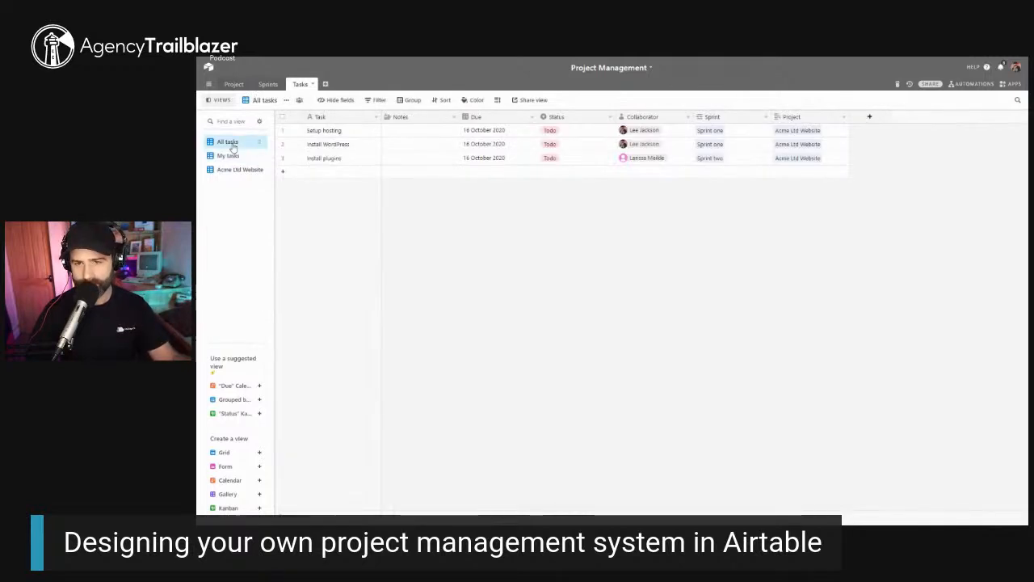
pyautogui.click(233, 169)
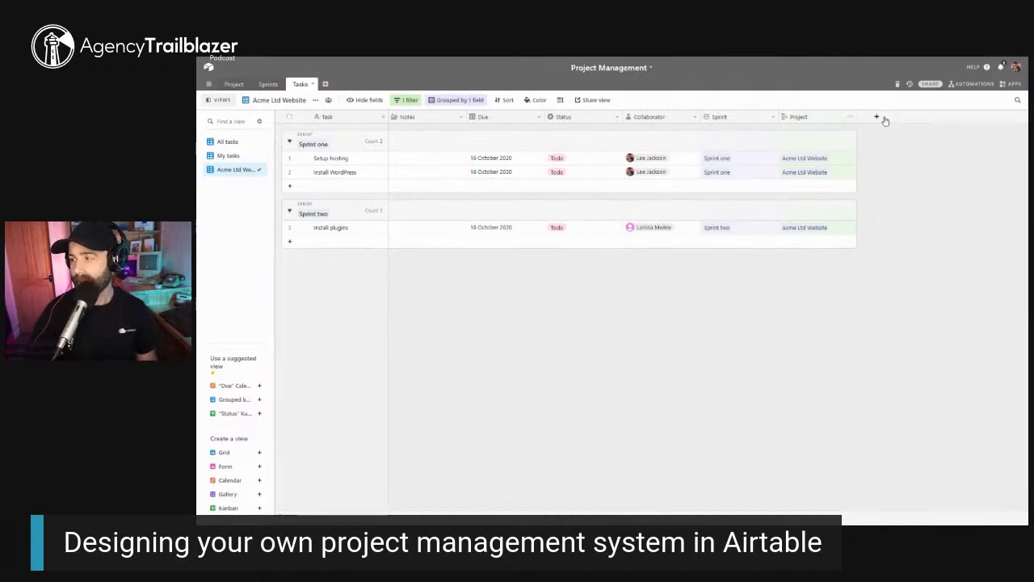
# In the All tasks view, add a field named Duration of type Duration with the h:mm format
pyautogui.click(239, 142)
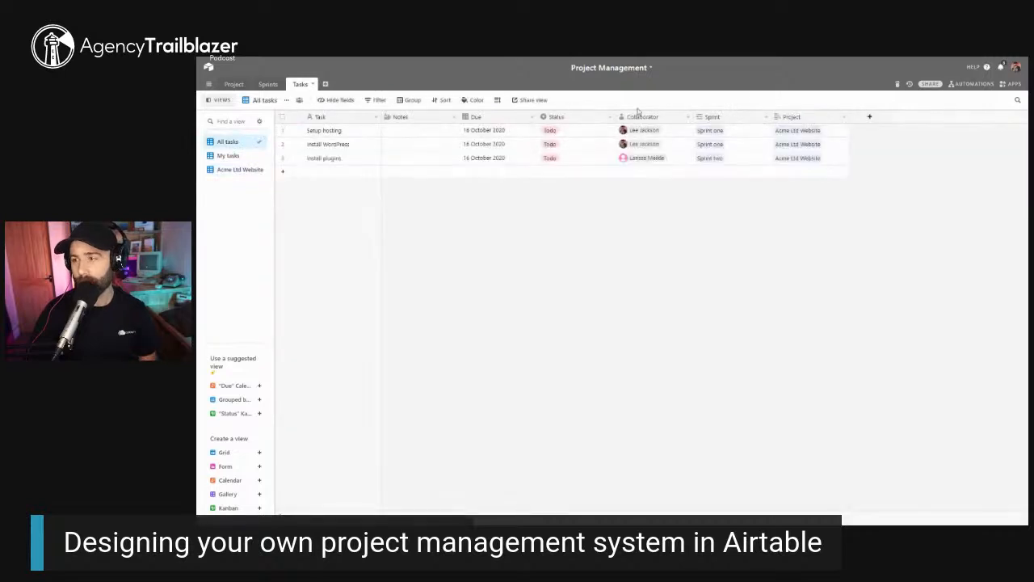
pyautogui.click(870, 116)
pyautogui.write('due')
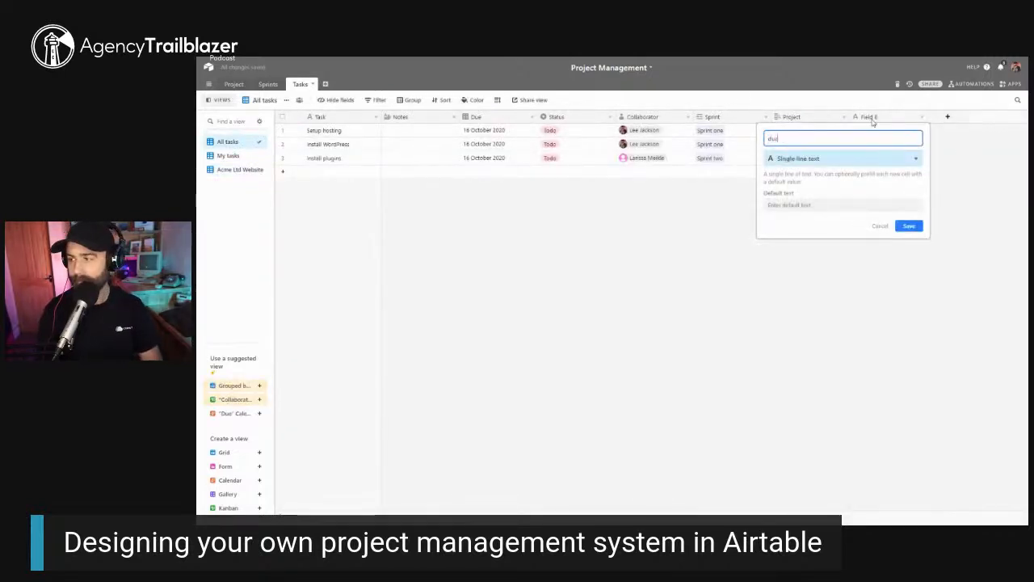
pyautogui.press('BackSpace')
pyautogui.write('uration')
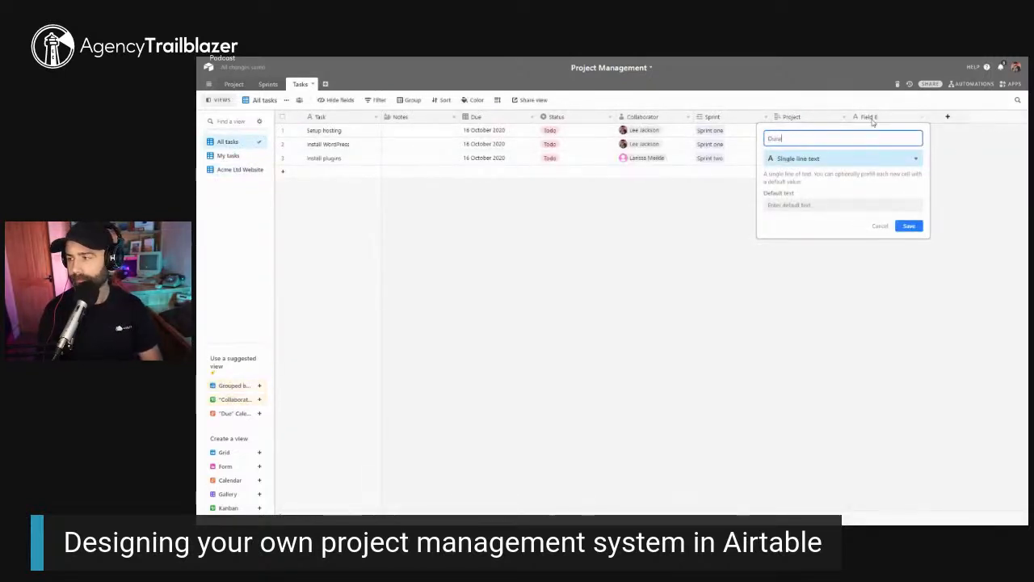
pyautogui.click(857, 160)
pyautogui.write('d')
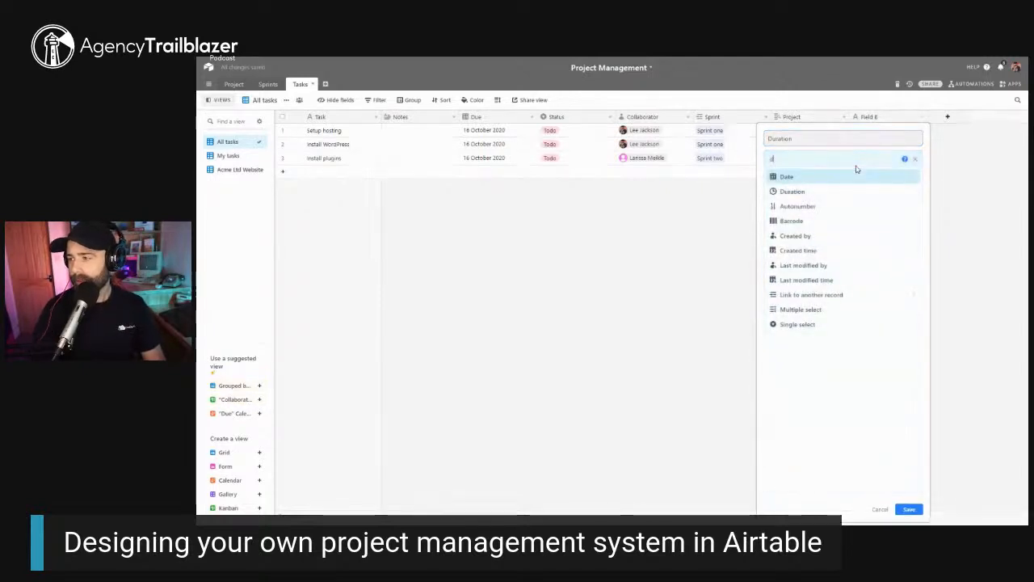
pyautogui.press('Down')
pyautogui.press('Return')
pyautogui.click(841, 197)
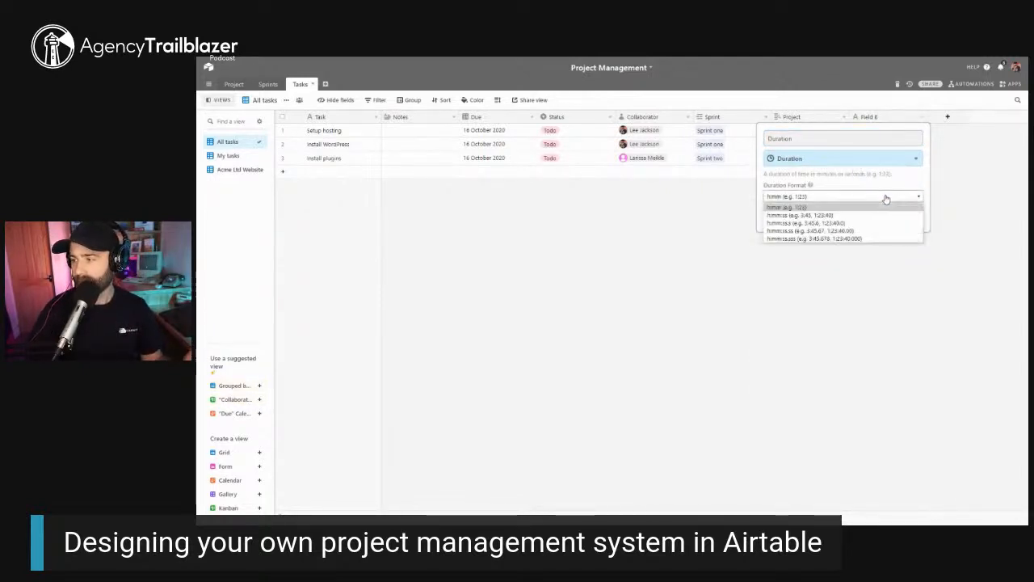
pyautogui.click(840, 206)
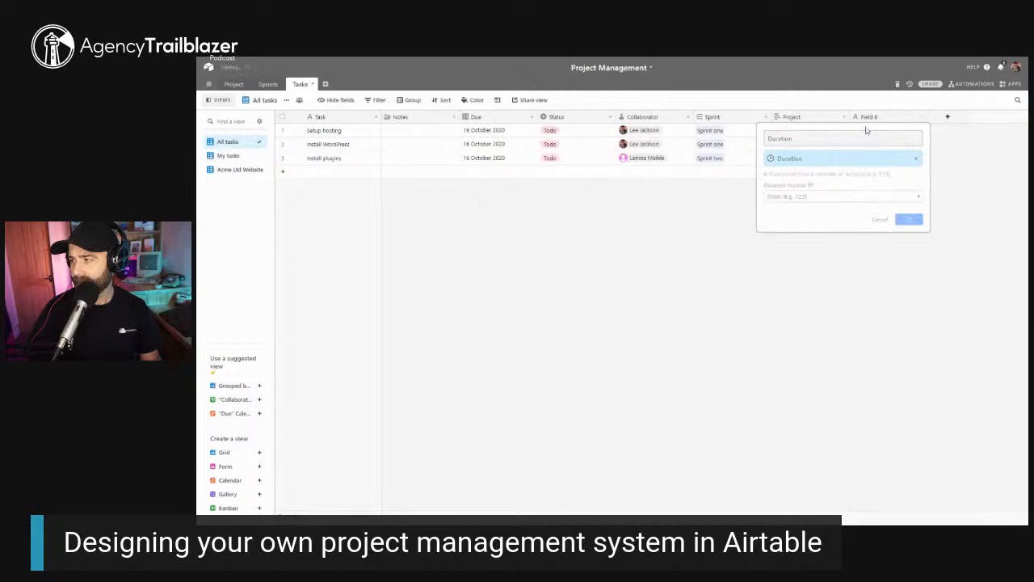
pyautogui.click(908, 219)
# In the My tasks view, move the Duration field directly after the Task field
pyautogui.moveTo(458, 127); pyautogui.dragTo(387, 115)
pyautogui.click(229, 157)
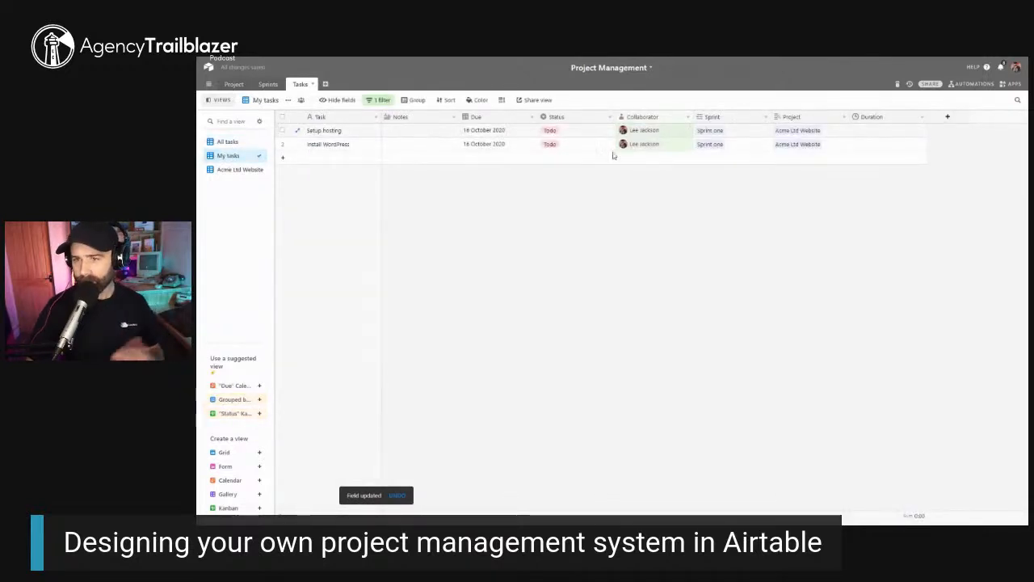
pyautogui.click(232, 171)
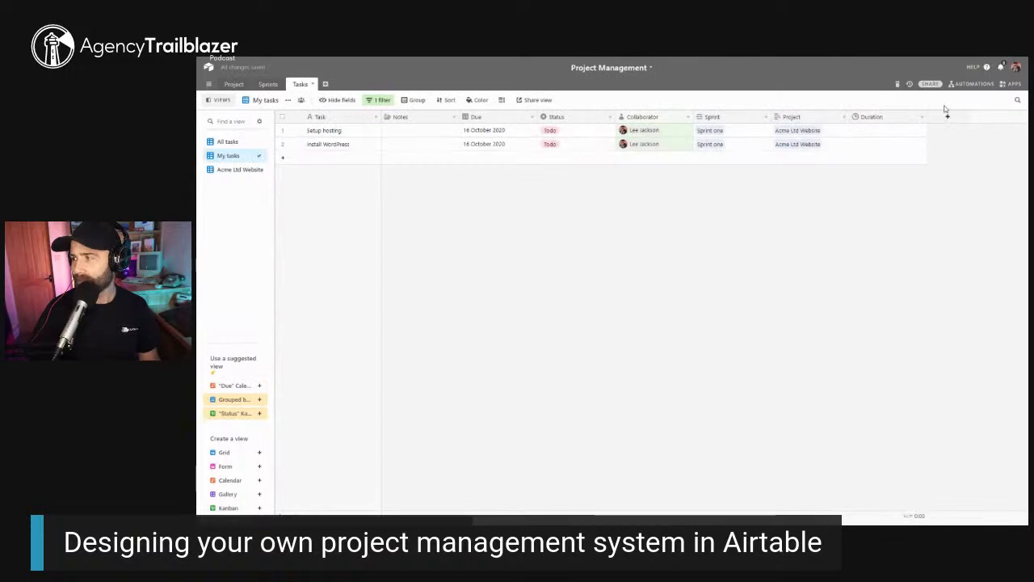
pyautogui.moveTo(876, 116); pyautogui.dragTo(404, 220)
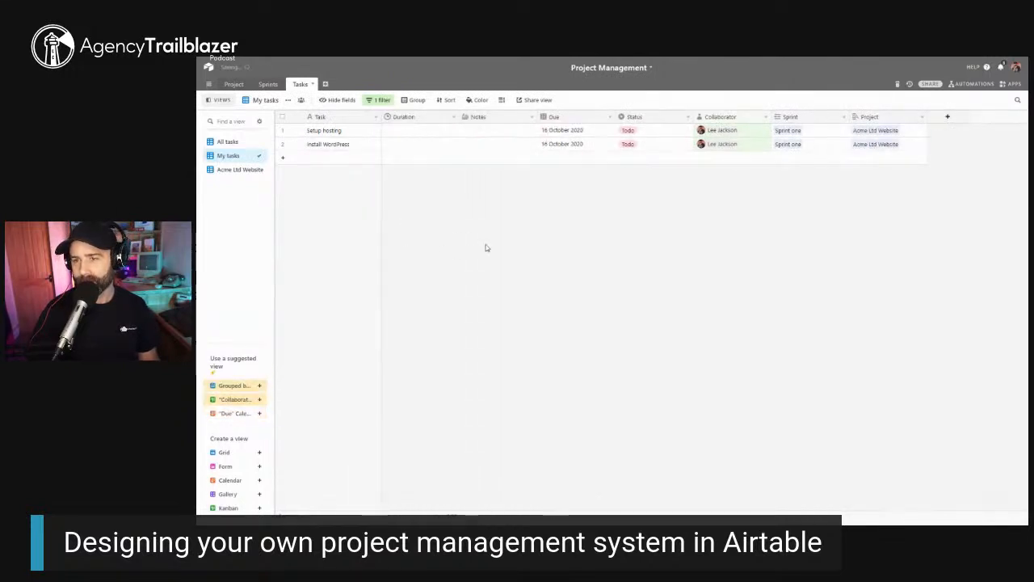
pyautogui.click(408, 134)
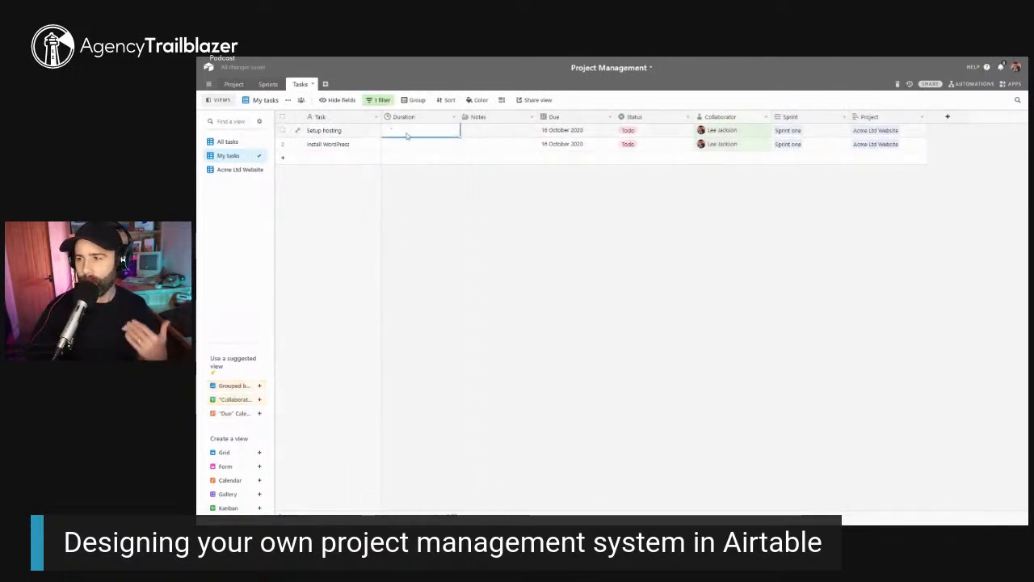
# Search the app marketplace for "tim" and install the Time tracker app
pyautogui.click(1011, 84)
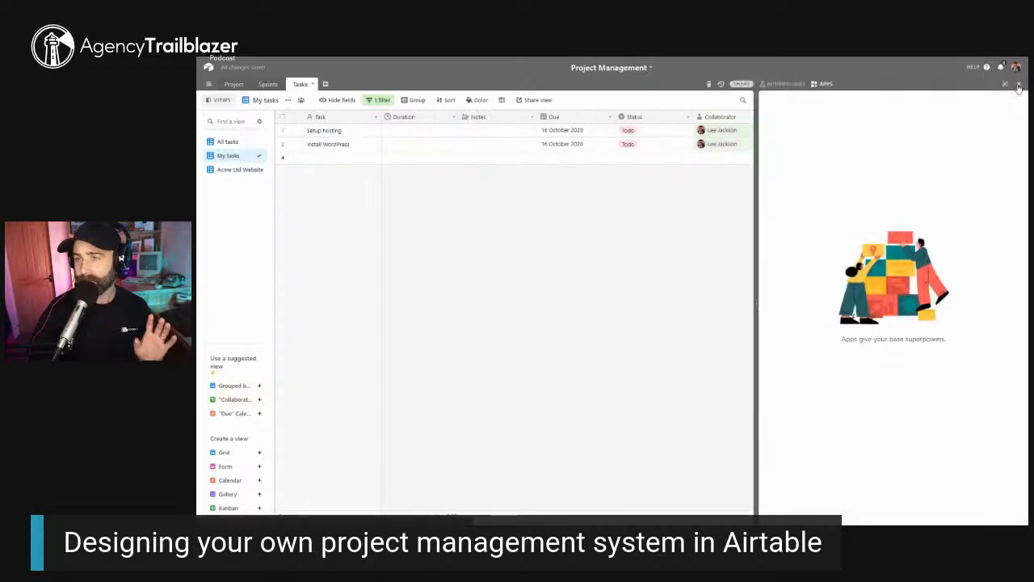
pyautogui.click(894, 379)
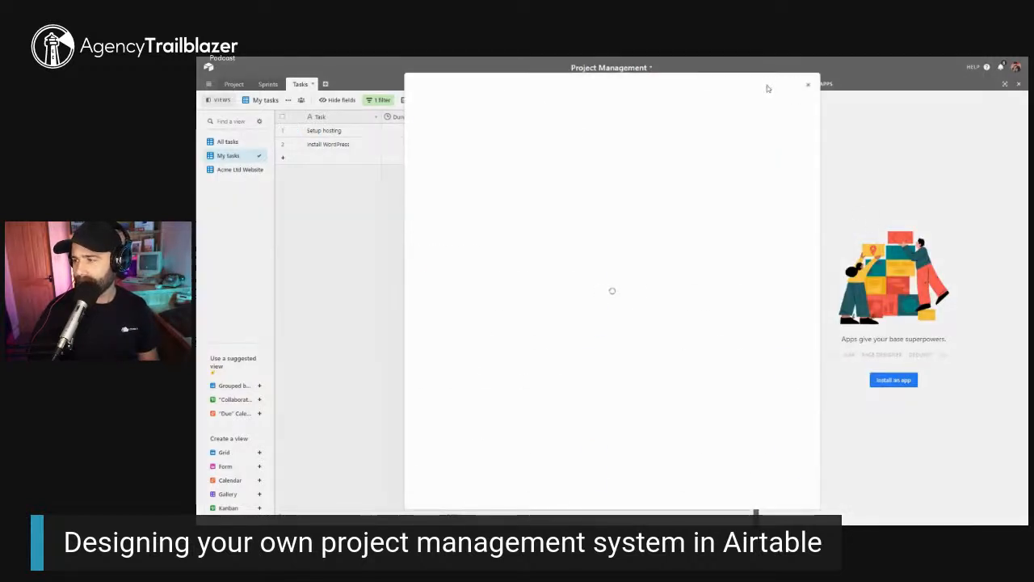
pyautogui.click(717, 108)
pyautogui.write('tim')
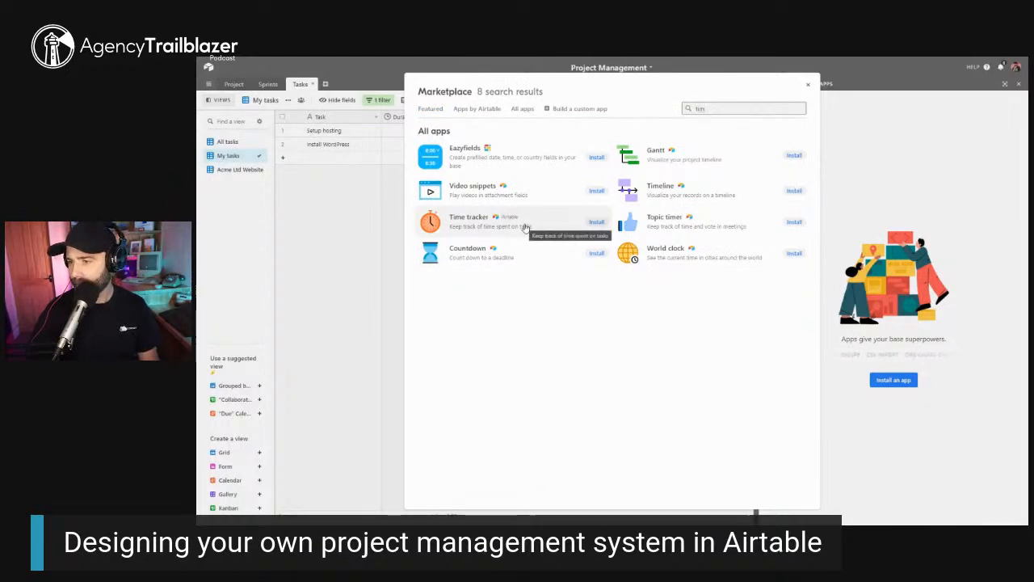
pyautogui.click(598, 223)
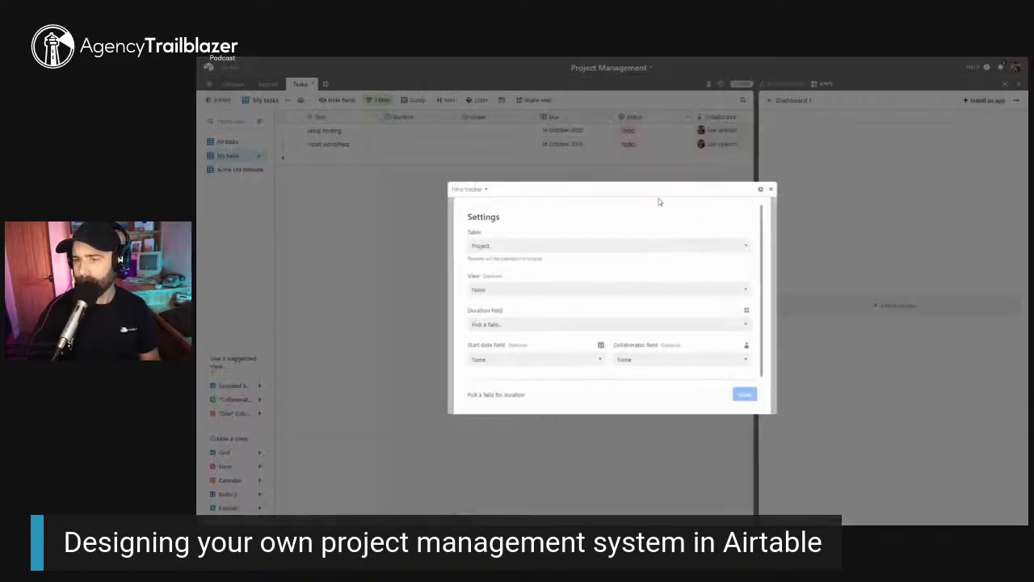
# Configure Time tracker with the Tasks table, Duration as duration field and Due as start date field, leaving the collaborator field at None
pyautogui.click(512, 245)
pyautogui.click(497, 278)
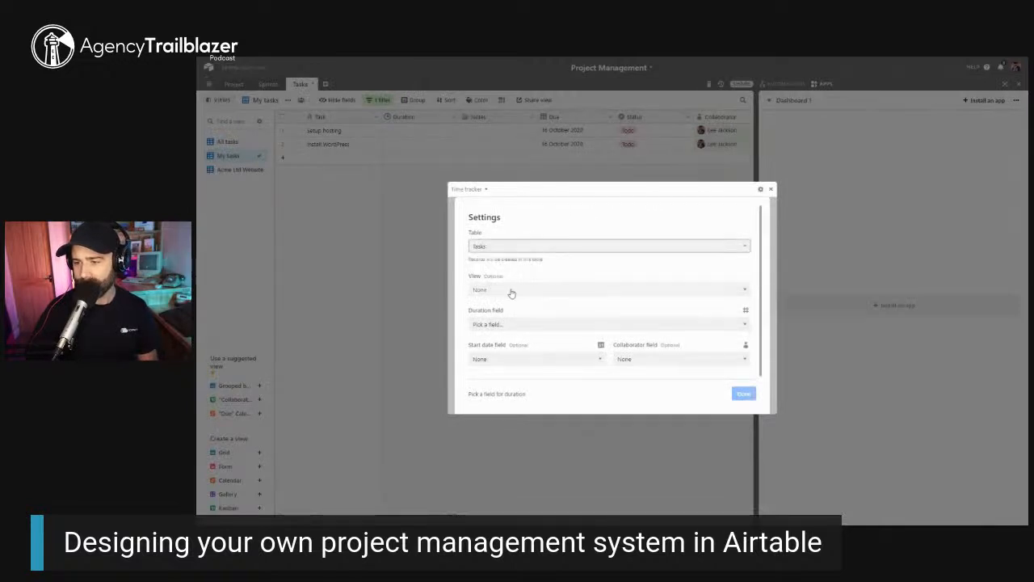
pyautogui.click(504, 325)
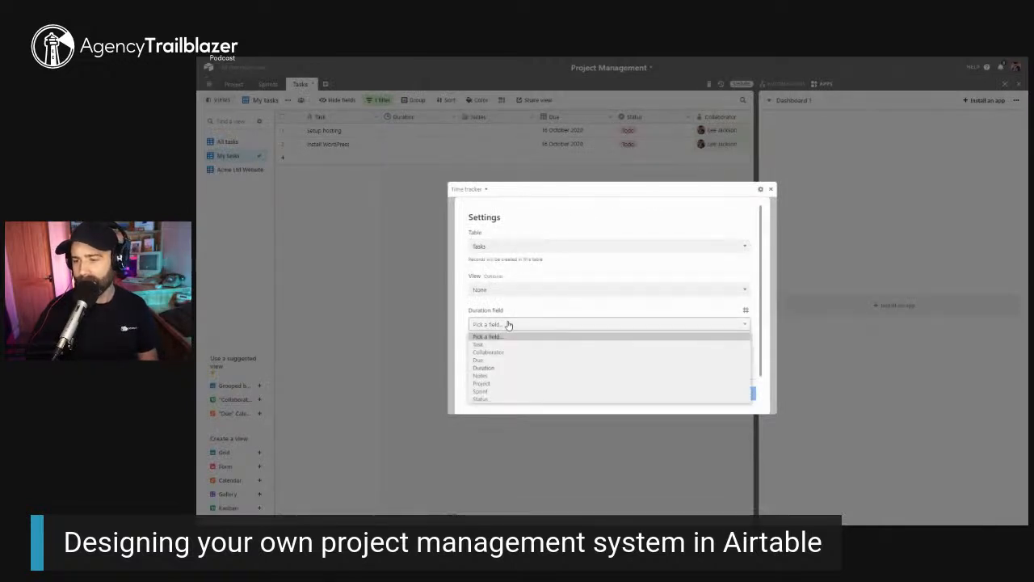
pyautogui.click(484, 368)
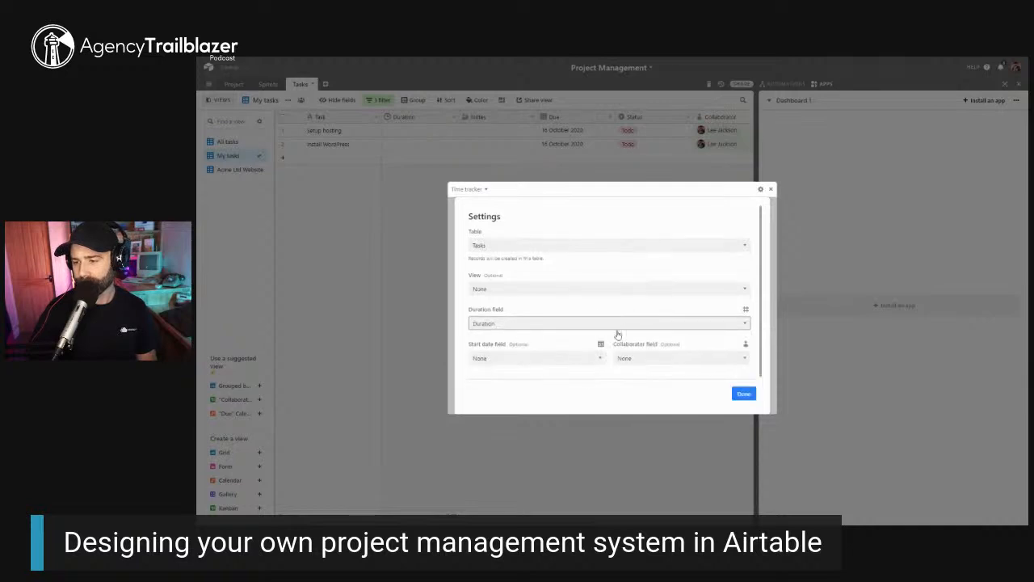
pyautogui.click(579, 358)
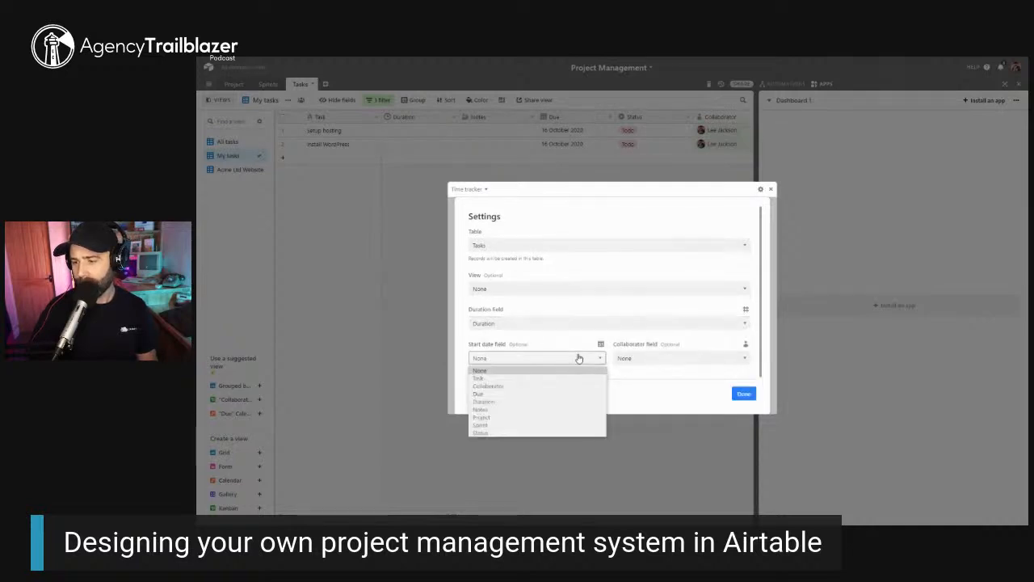
pyautogui.click(496, 394)
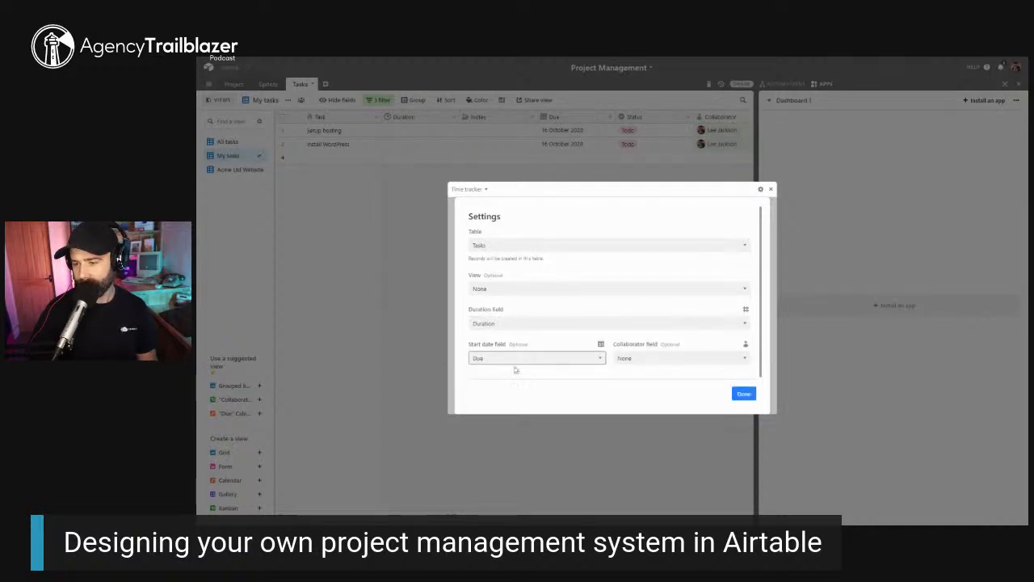
pyautogui.click(644, 358)
pyautogui.click(703, 339)
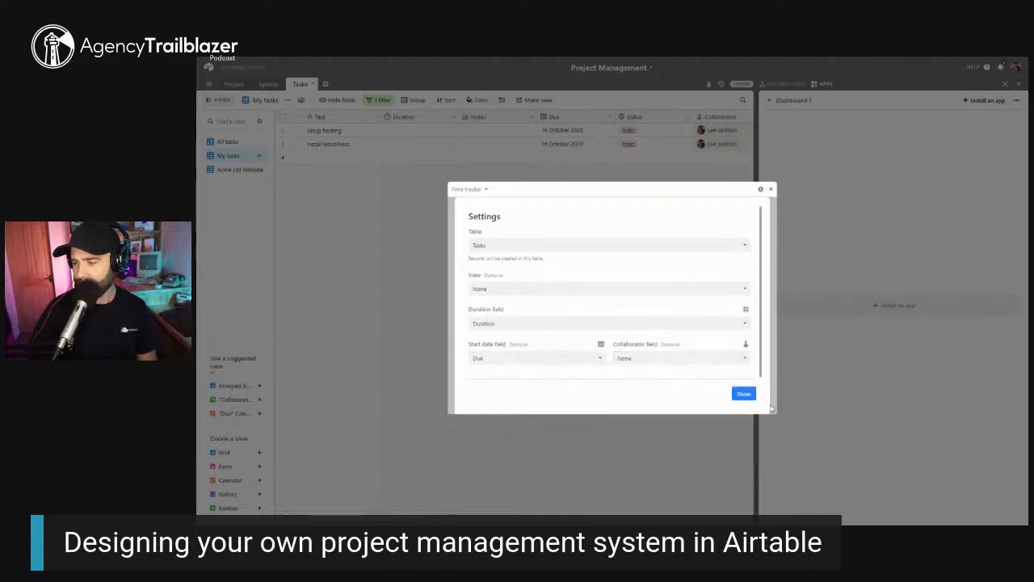
pyautogui.click(743, 395)
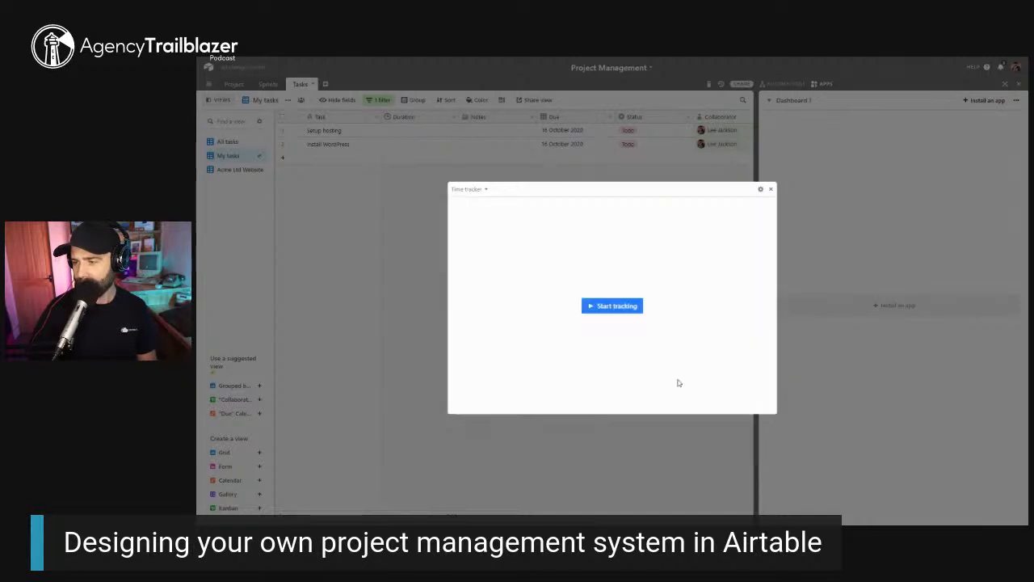
# Close the Time tracker window, track time on the Setup hosting task from the dashboard, and stop the timer
pyautogui.click(772, 191)
pyautogui.click(895, 209)
pyautogui.click(563, 212)
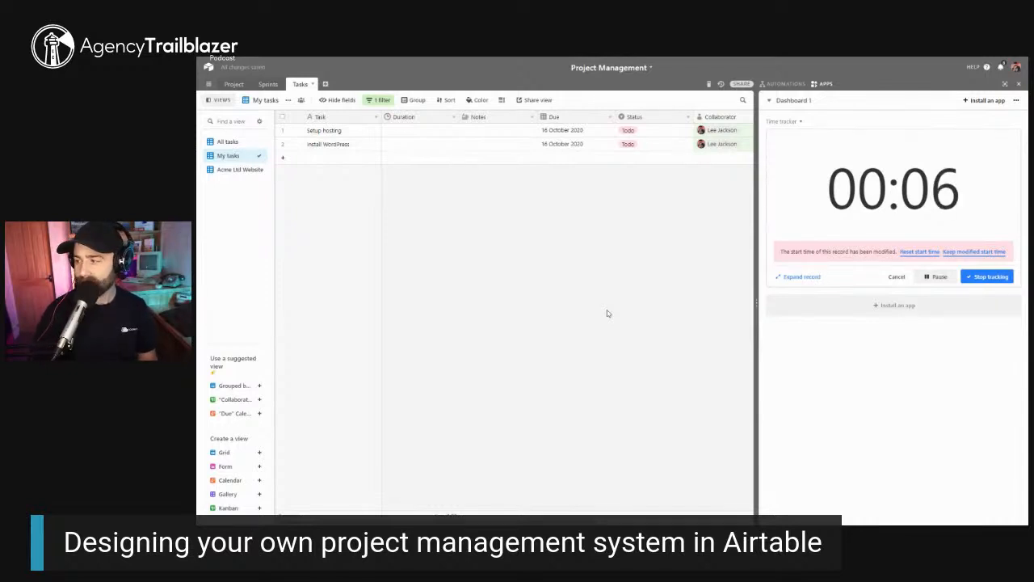
pyautogui.click(989, 276)
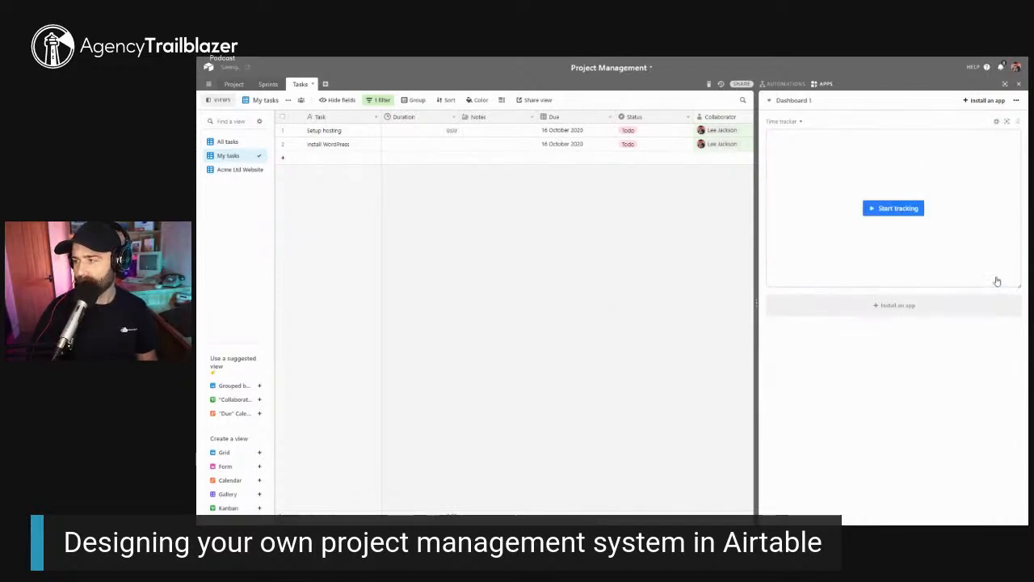
# Set the Setup hosting task's duration to 1:30 and narrow the apps area to give the grid more room
pyautogui.click(396, 369)
pyautogui.click(450, 131)
pyautogui.click(451, 131)
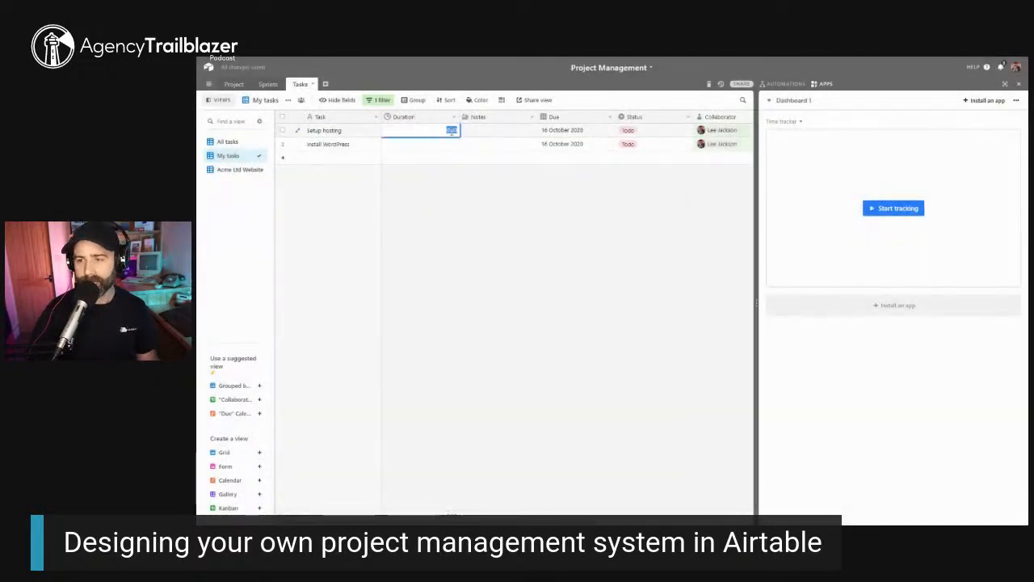
pyautogui.press('BackSpace')
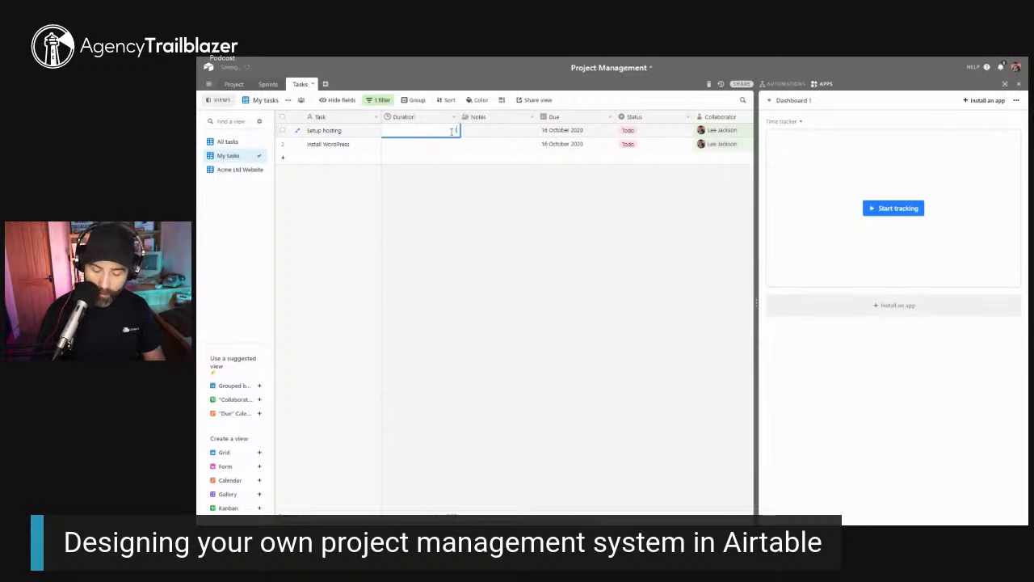
pyautogui.write('1:30')
pyautogui.click(522, 242)
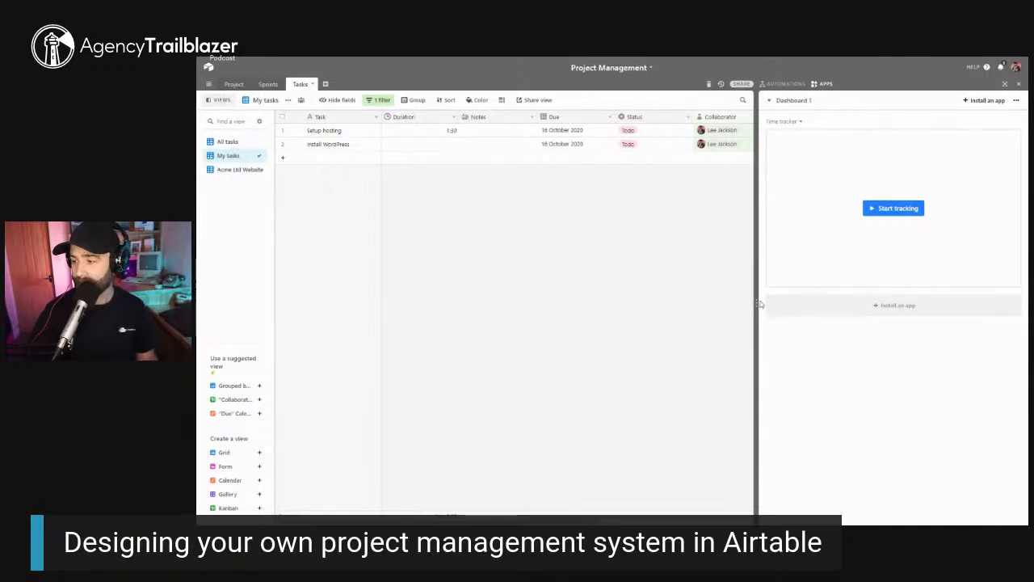
pyautogui.moveTo(754, 302); pyautogui.dragTo(798, 301)
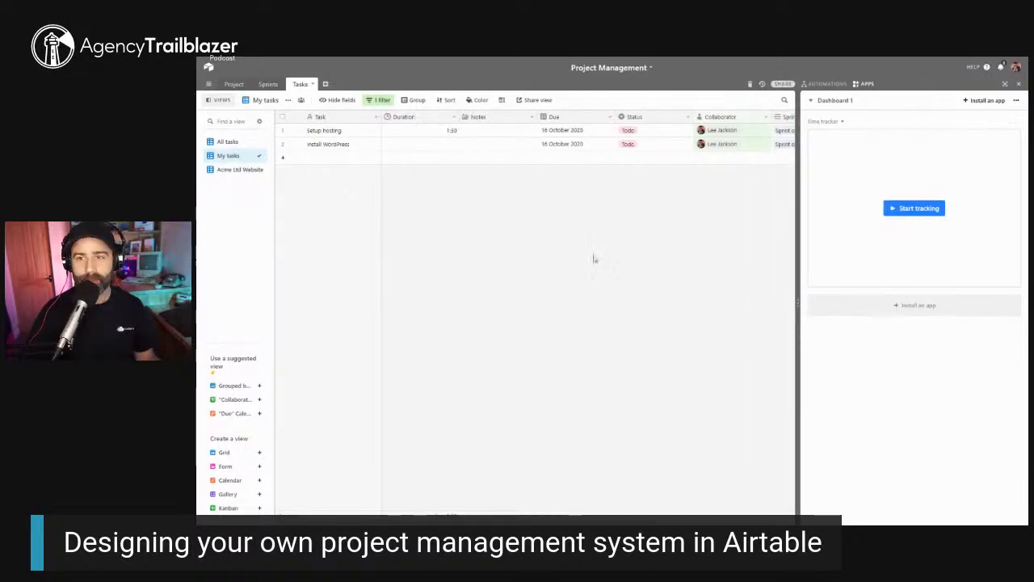
# Set the Install WordPress task's duration to 2:00
pyautogui.doubleClick(445, 143)
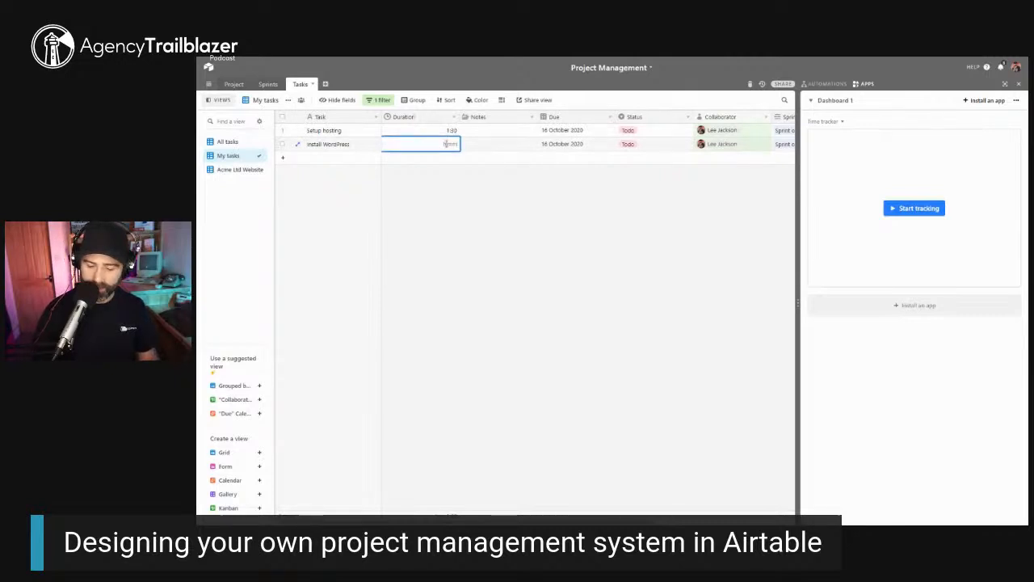
pyautogui.click(442, 227)
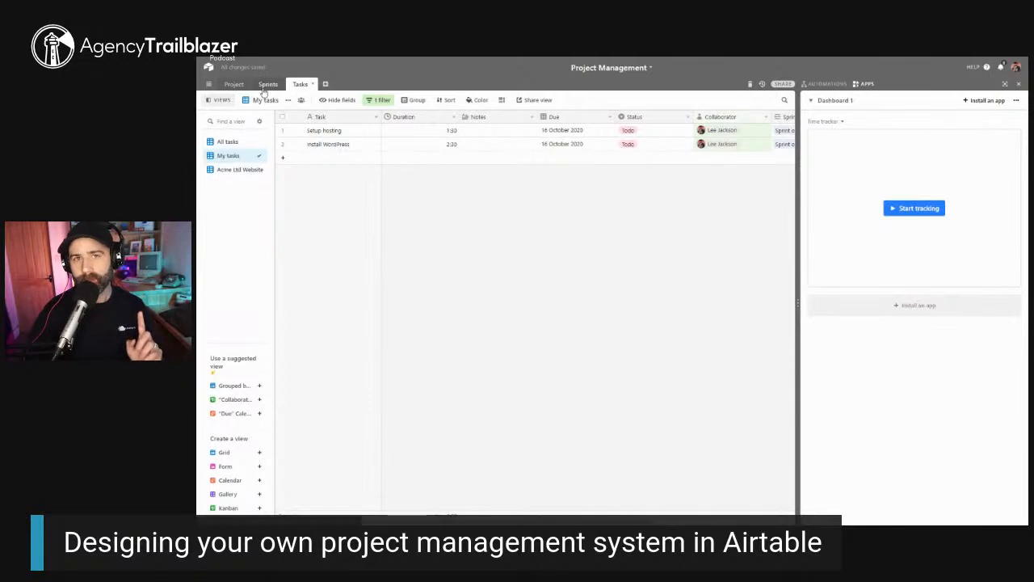
# Add a new field named Duration after the Tasks field in the Sprints table
pyautogui.click(267, 85)
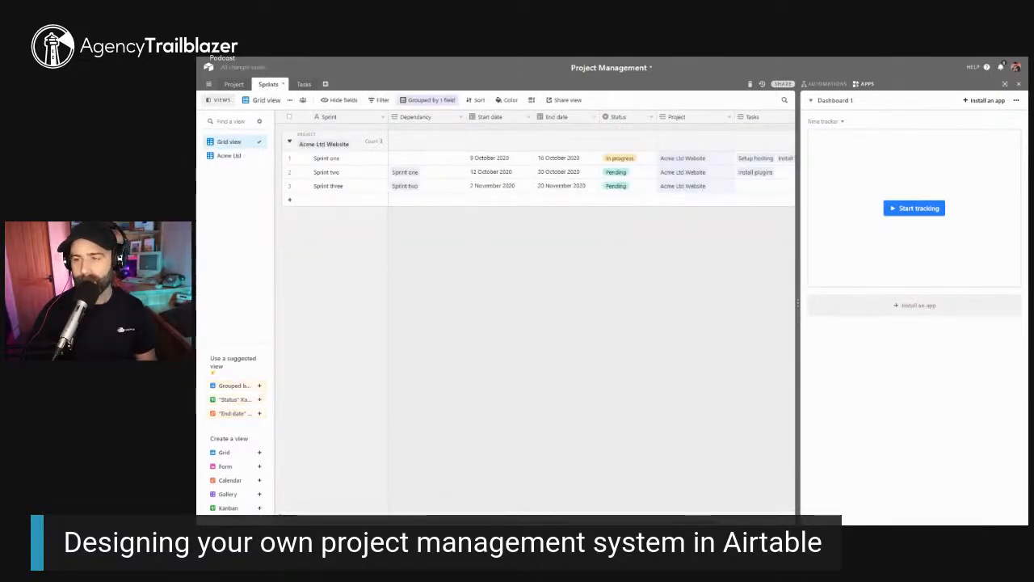
pyautogui.hscroll(2, 590, 162)
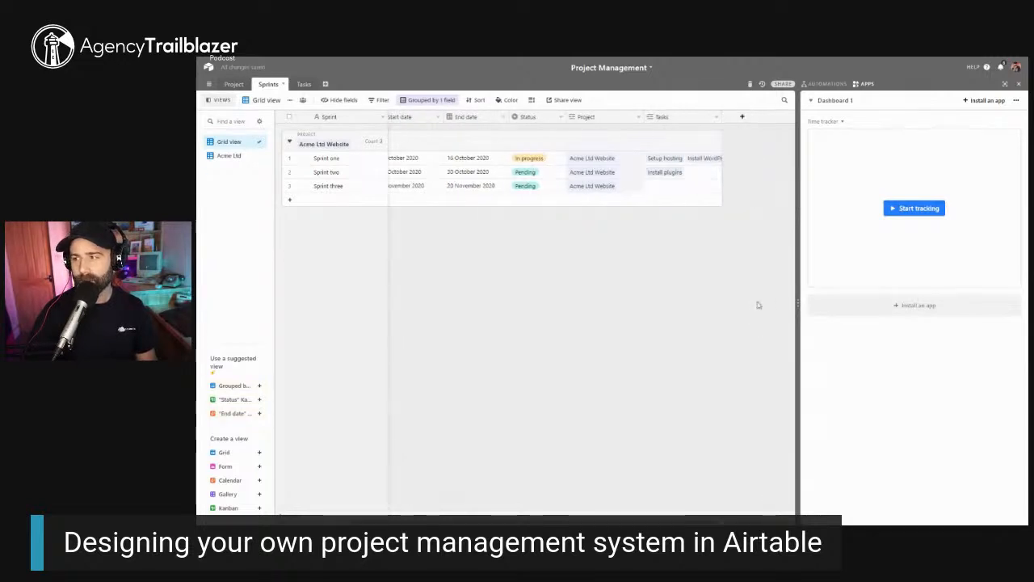
pyautogui.click(742, 116)
pyautogui.click(592, 159)
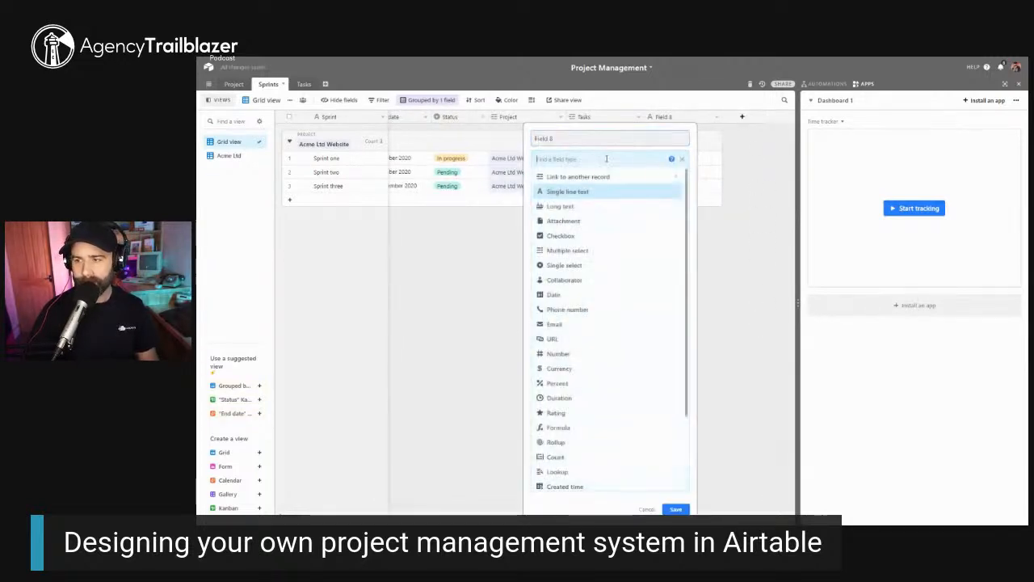
pyautogui.moveTo(557, 140); pyautogui.dragTo(510, 137)
pyautogui.write('Bu')
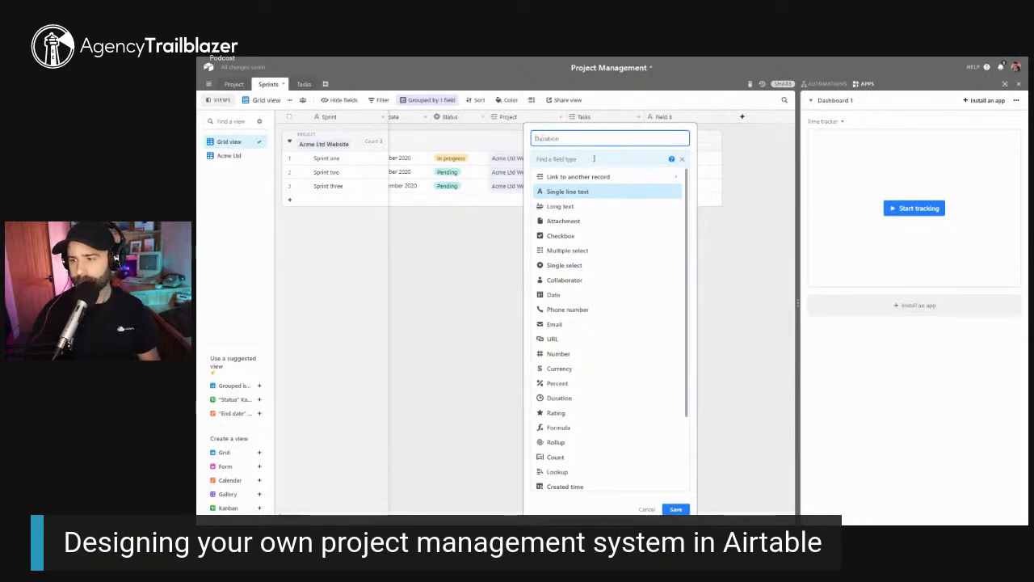
# Make the new Duration field a Rollup and open the choice of linked field to summarize
pyautogui.click(594, 159)
pyautogui.write('roll')
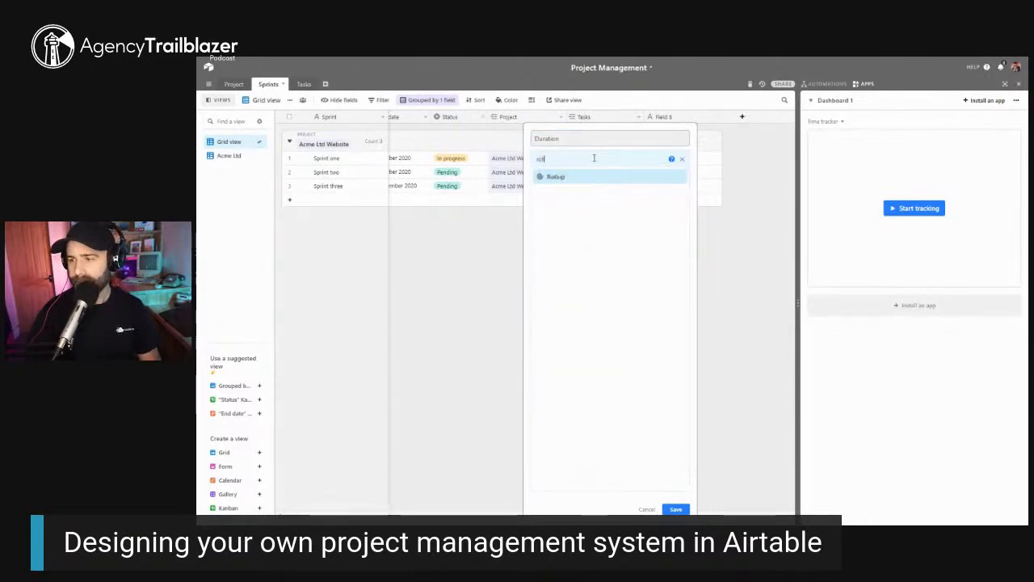
pyautogui.click(586, 176)
pyautogui.click(580, 224)
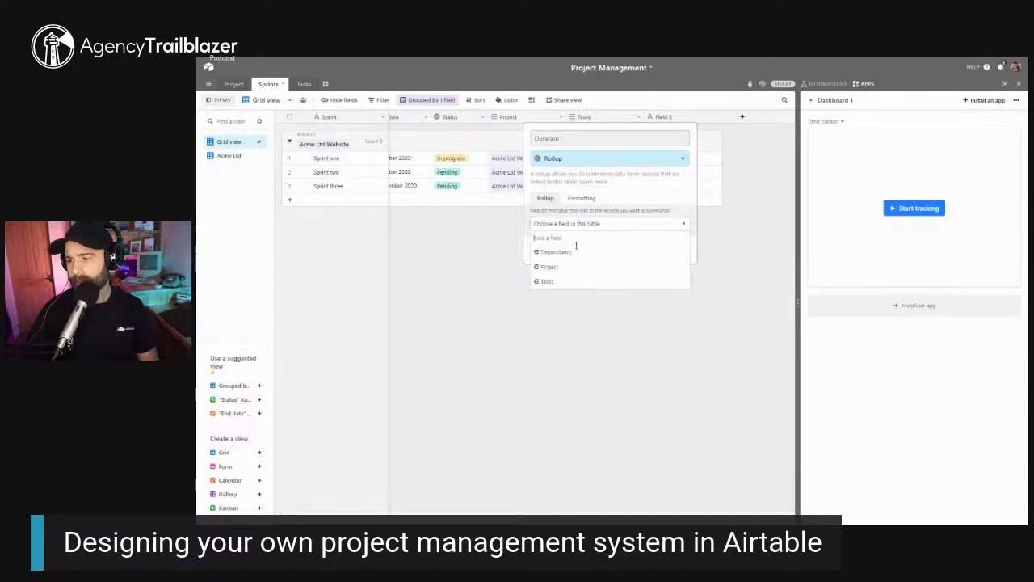
# Configure the Sprints table's Duration rollup to summarize the Duration field of the linked Tasks with SUM(values), and save the field
pyautogui.click(557, 281)
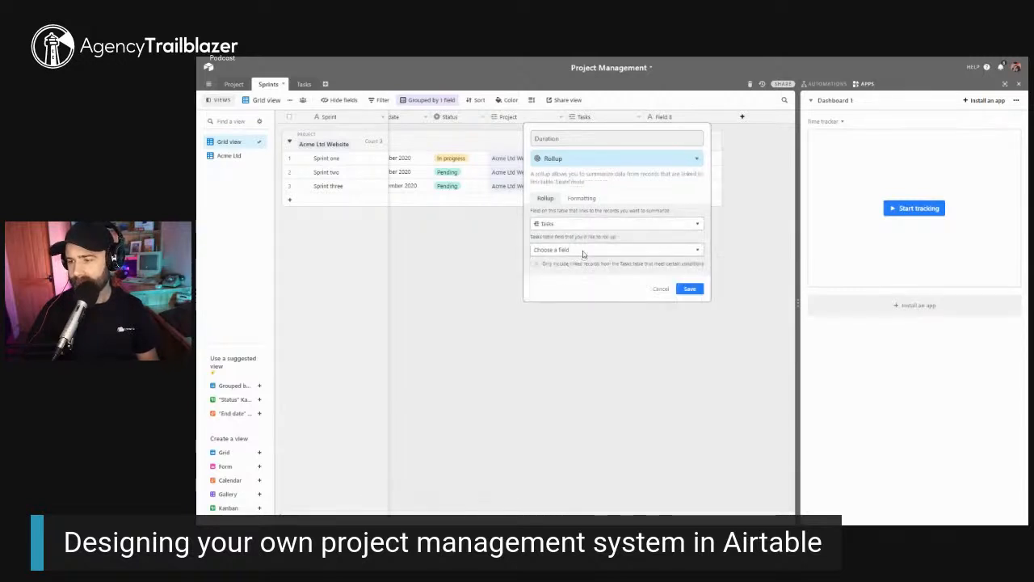
pyautogui.click(578, 249)
pyautogui.scroll(-3, 558, 331)
pyautogui.click(556, 346)
pyautogui.click(562, 291)
pyautogui.write('sum')
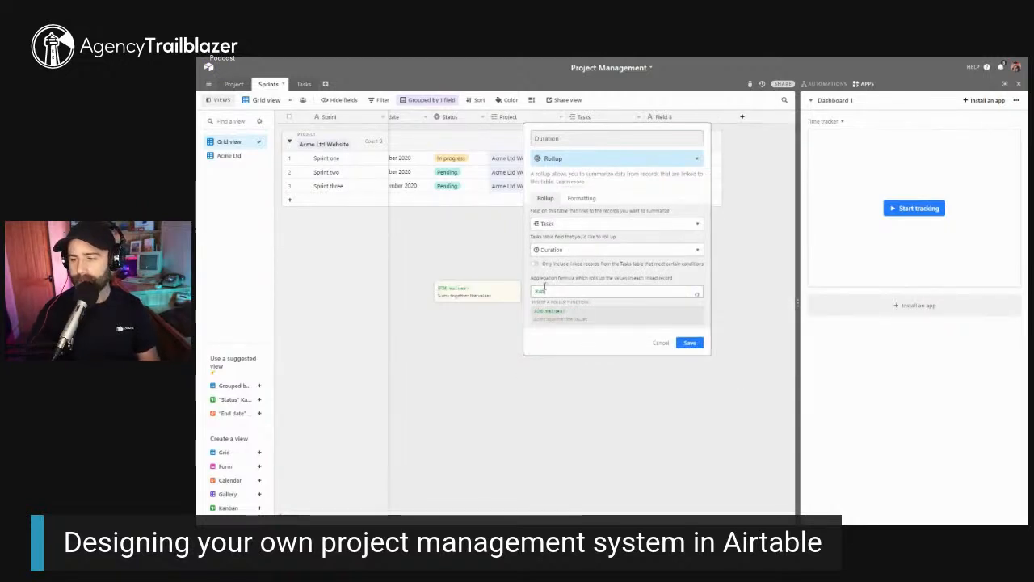
pyautogui.click(558, 313)
pyautogui.click(689, 315)
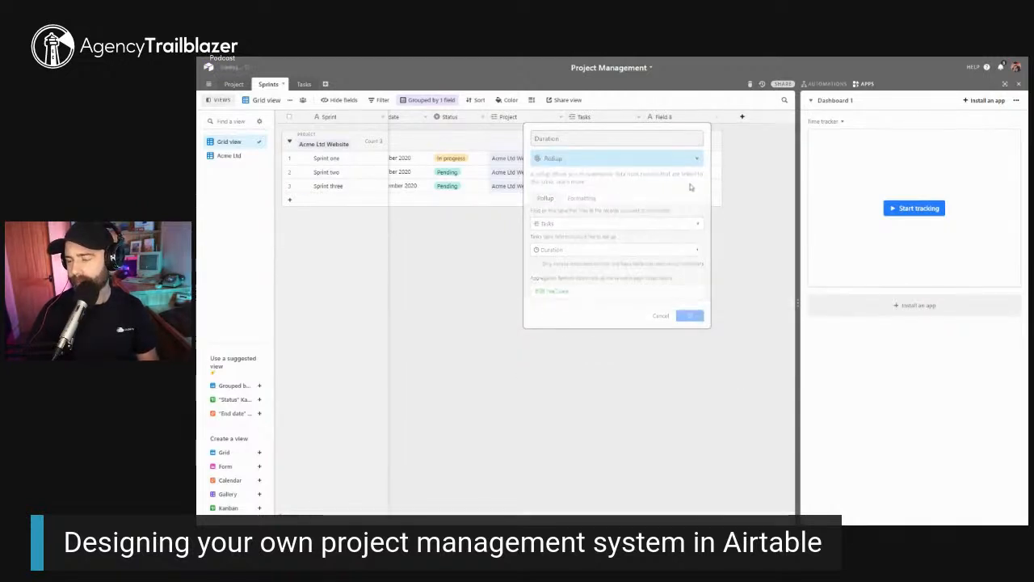
# Change the number format of the Duration rollup in the Sprints table to Duration (h:mm)
pyautogui.doubleClick(659, 116)
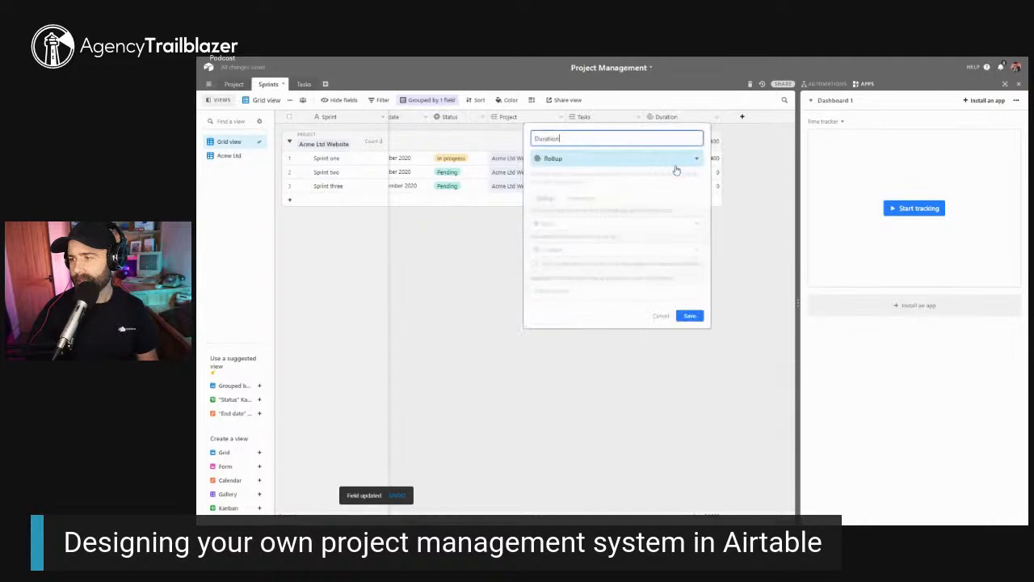
pyautogui.click(609, 222)
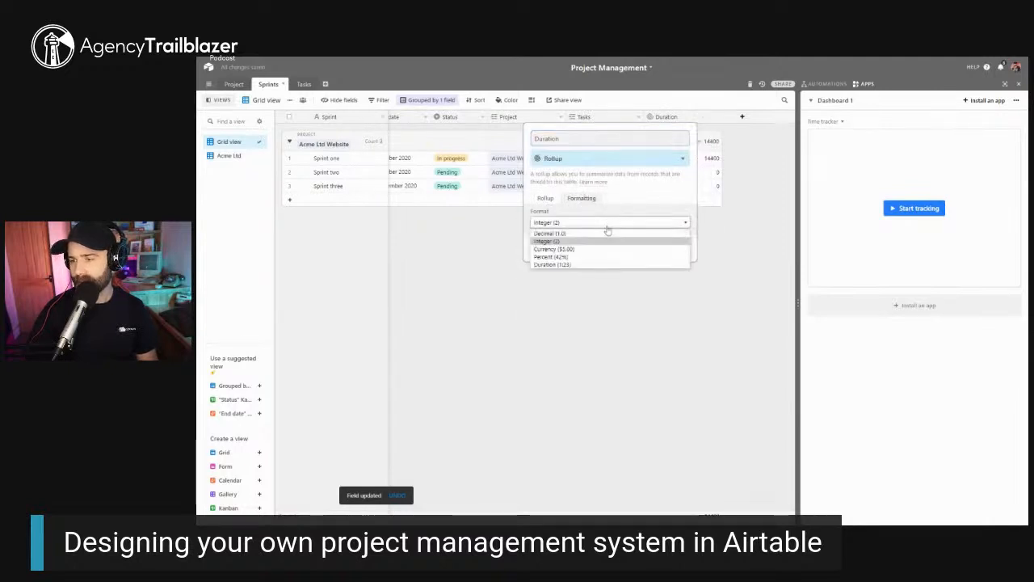
pyautogui.click(565, 263)
pyautogui.click(675, 273)
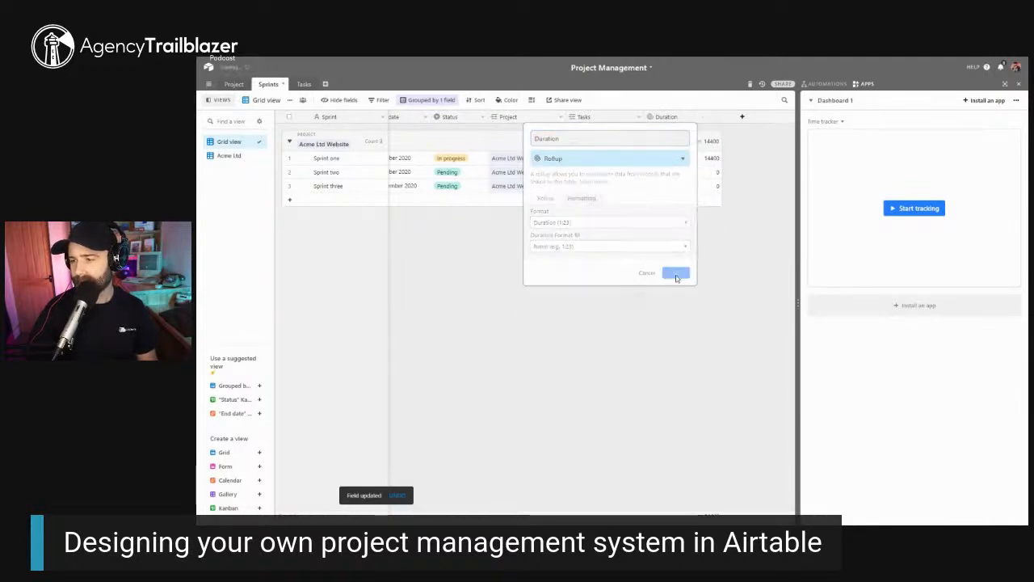
pyautogui.click(685, 172)
pyautogui.click(692, 160)
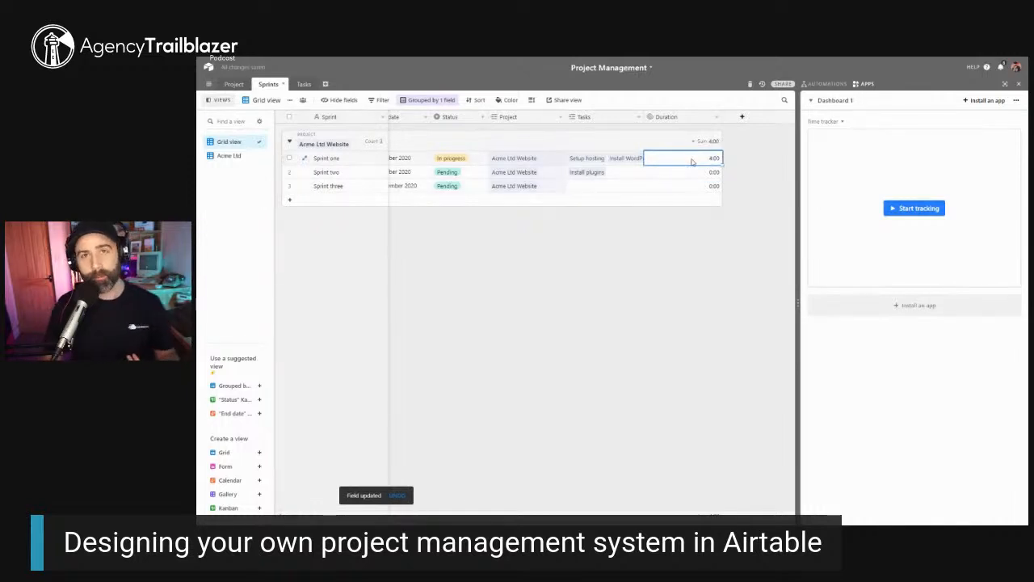
# Close the apps dashboard beside the Sprints grid view and narrow the Duration column
pyautogui.click(230, 155)
pyautogui.click(229, 141)
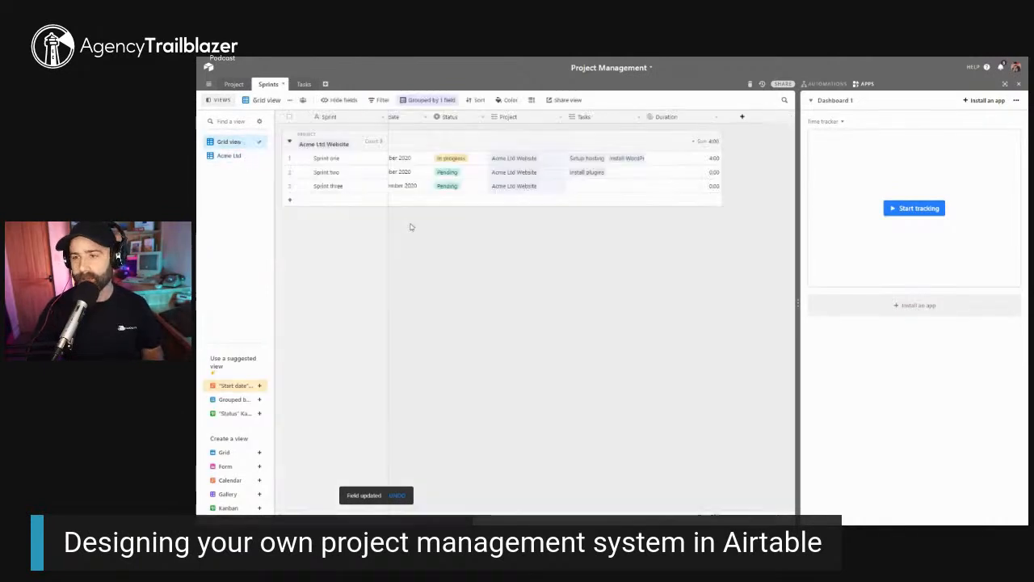
pyautogui.moveTo(501, 519)
pyautogui.mouseDown()
pyautogui.moveTo(457, 519)
pyautogui.moveTo(505, 520)
pyautogui.mouseUp()
pyautogui.click(1019, 84)
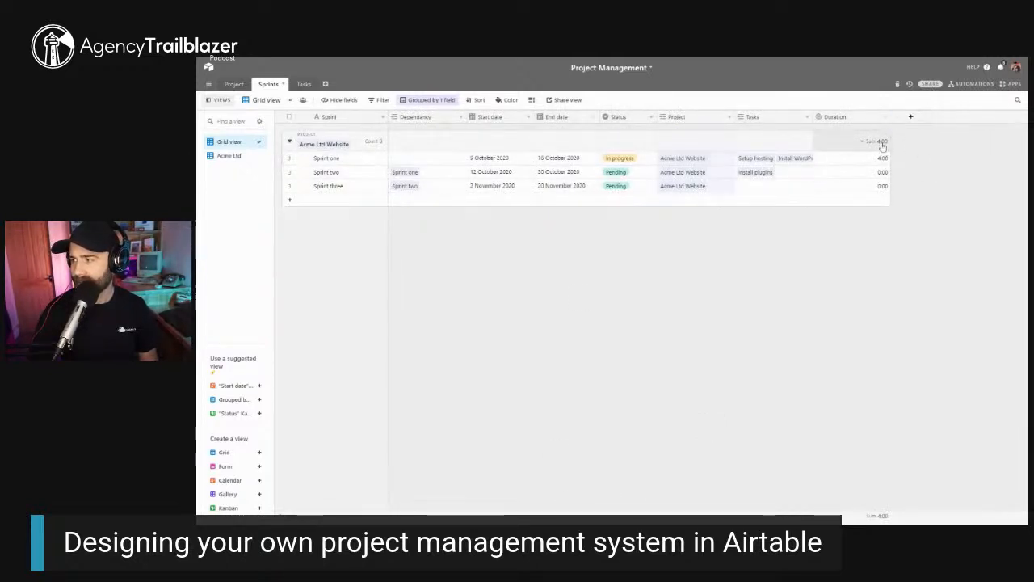
pyautogui.moveTo(890, 116); pyautogui.dragTo(863, 118)
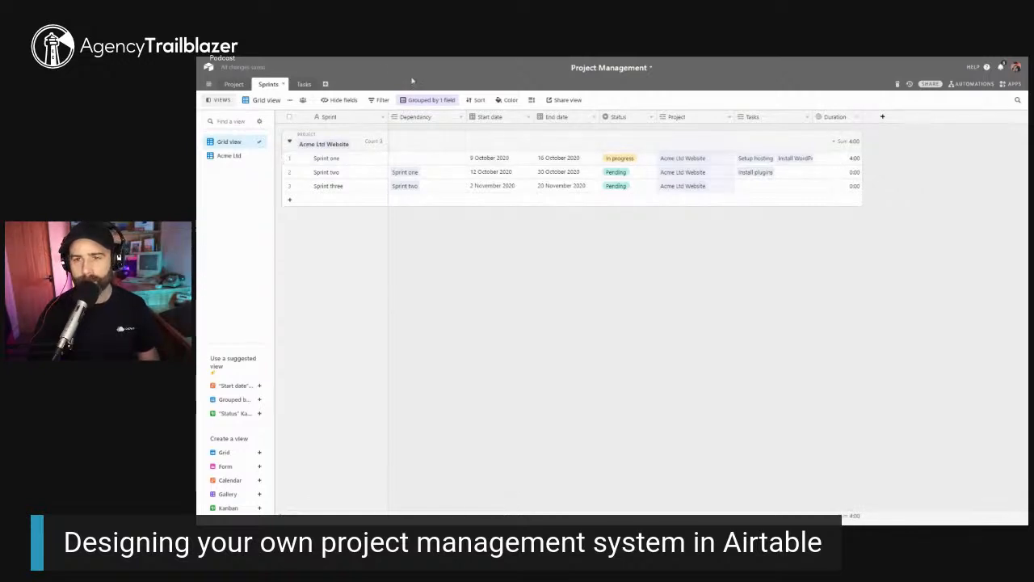
# Set the duration of the Install plugins task to 4:00 in the All tasks view
pyautogui.click(304, 85)
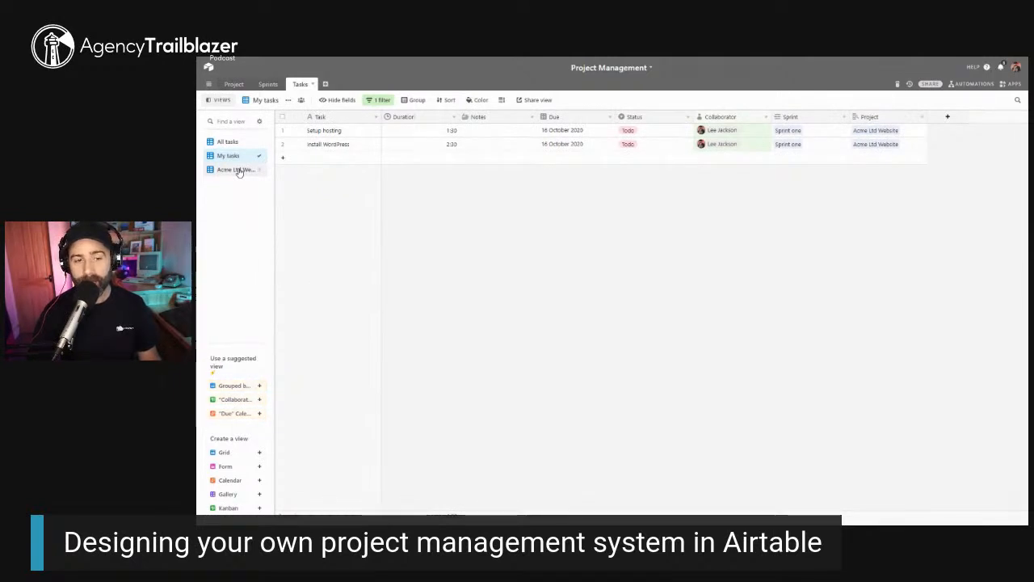
pyautogui.click(228, 143)
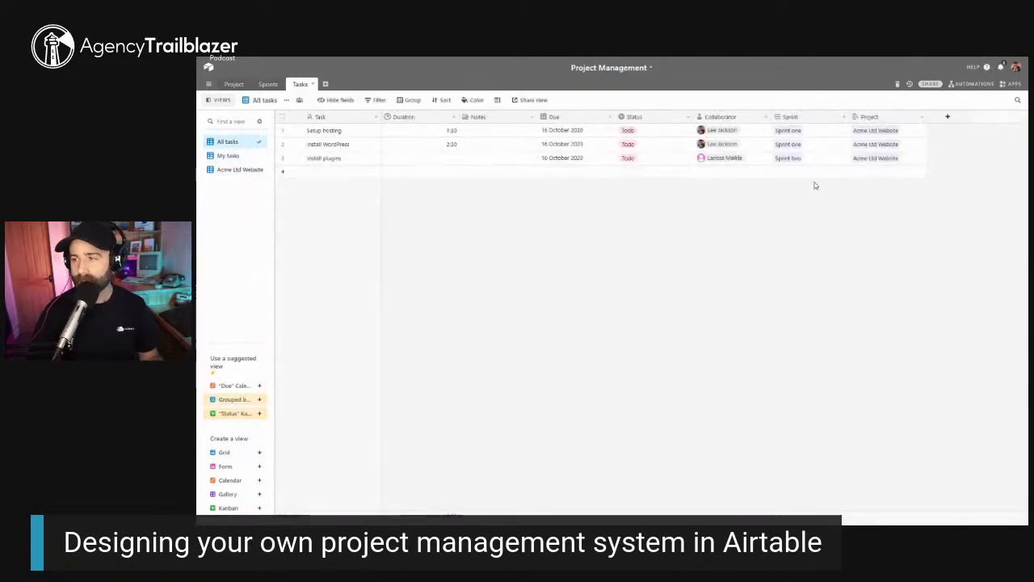
pyautogui.click(439, 158)
pyautogui.write('4:00')
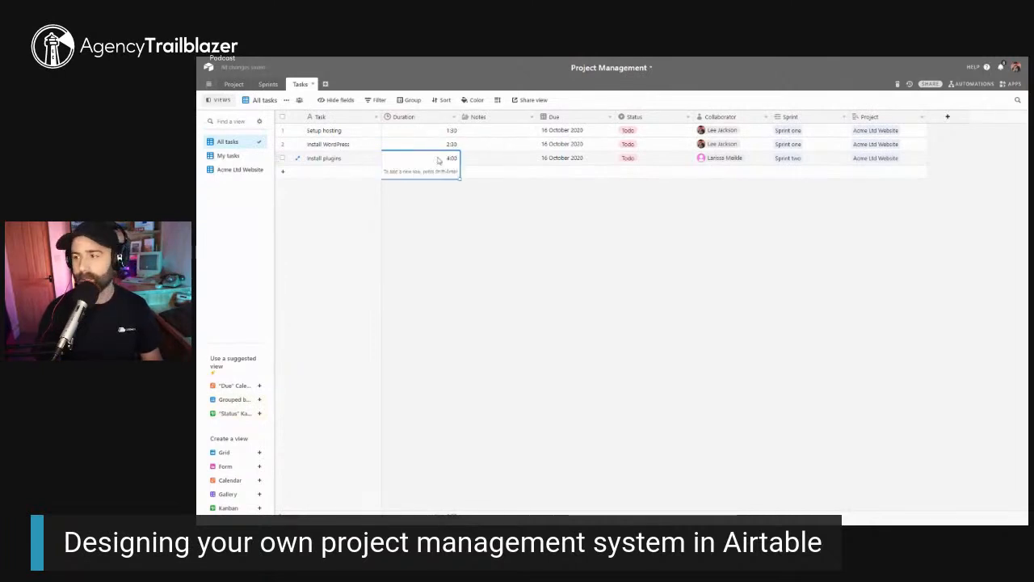
pyautogui.click(465, 215)
# Check the rolled-up durations of Sprint one, Sprint two and Sprint three in the Sprints table
pyautogui.click(270, 84)
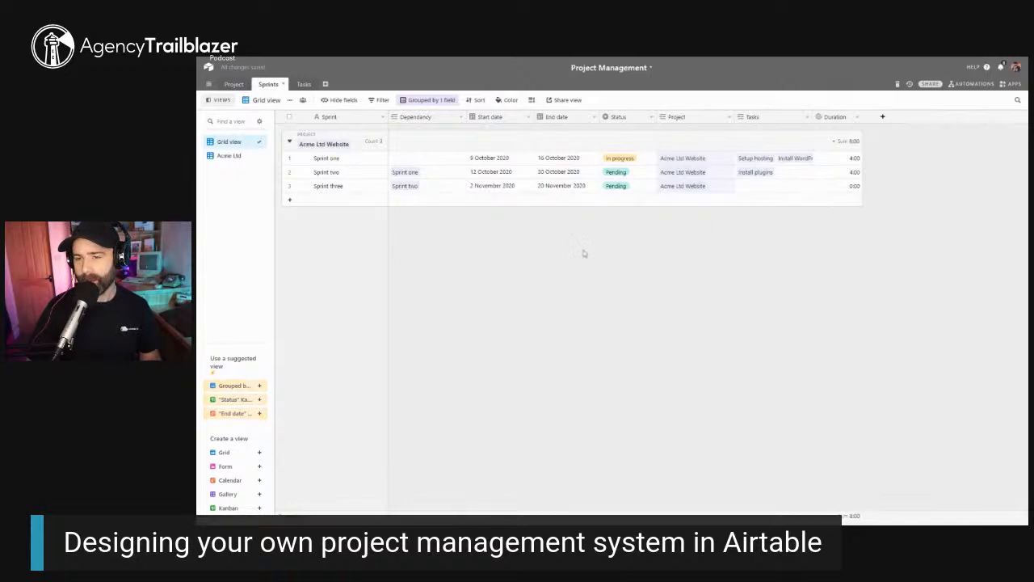
pyautogui.click(846, 172)
pyautogui.click(857, 159)
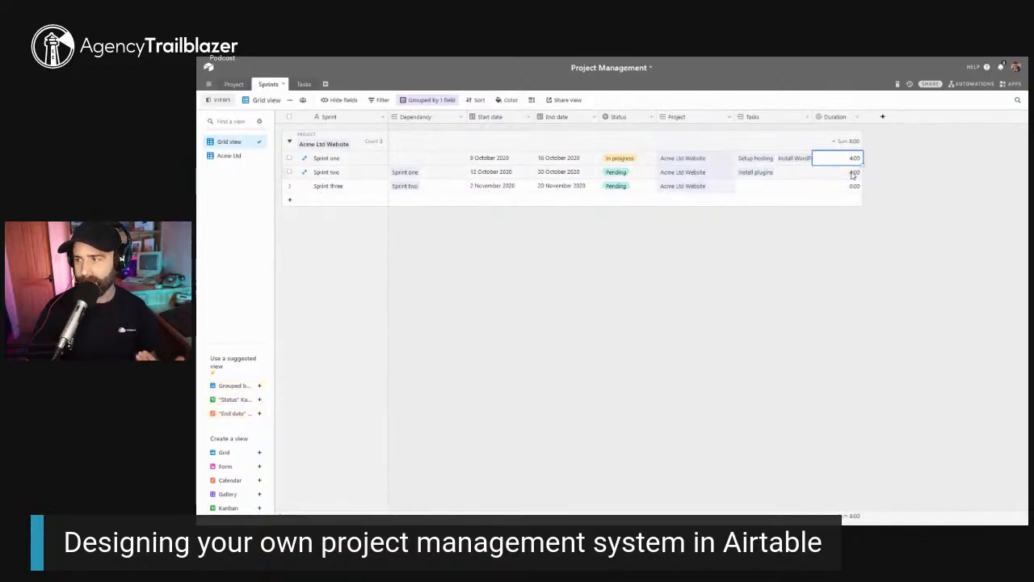
pyautogui.click(853, 173)
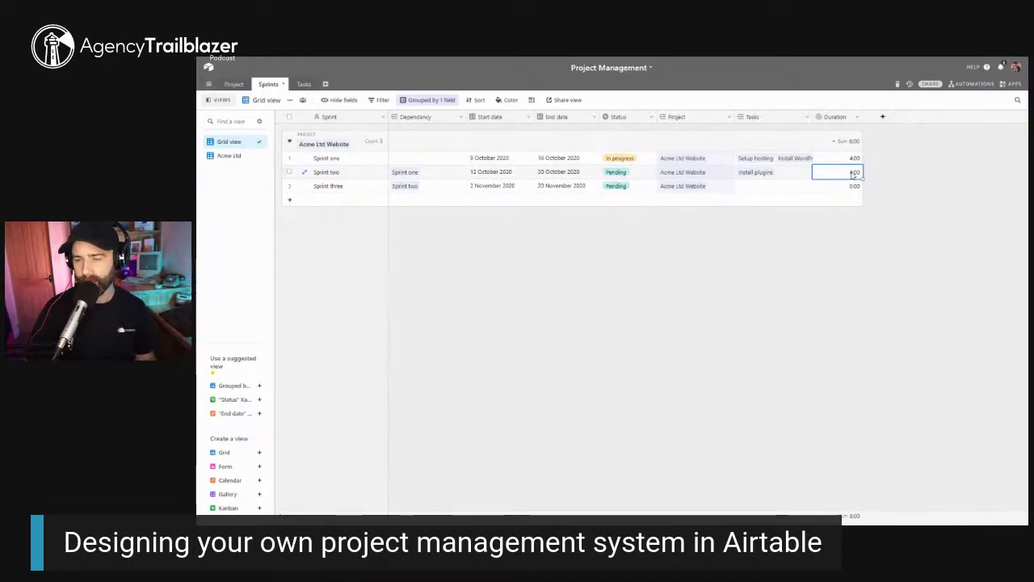
pyautogui.click(855, 189)
pyautogui.click(804, 315)
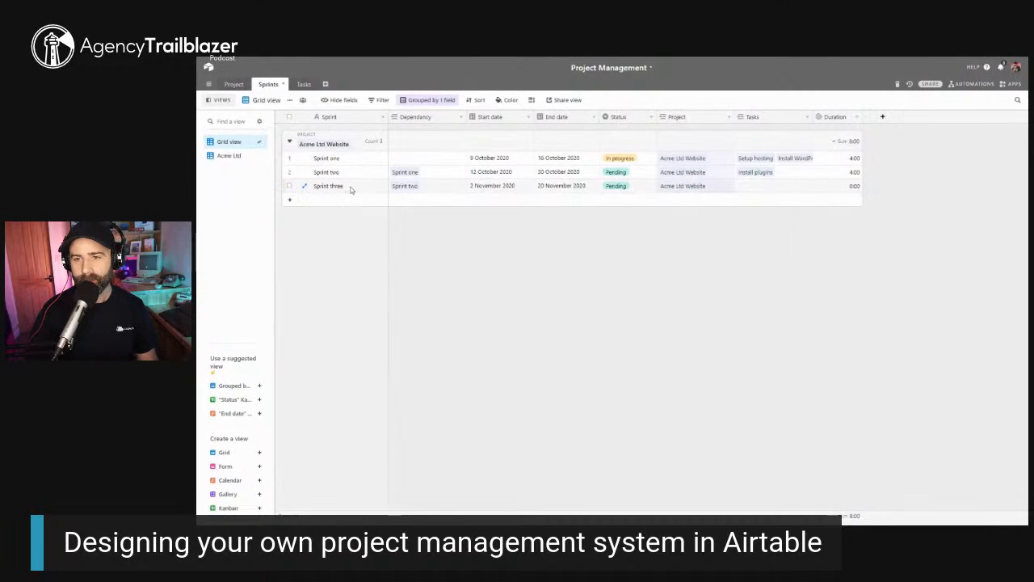
# Add a new field named Duration to the Project table and choose Rollup as its type
pyautogui.click(234, 84)
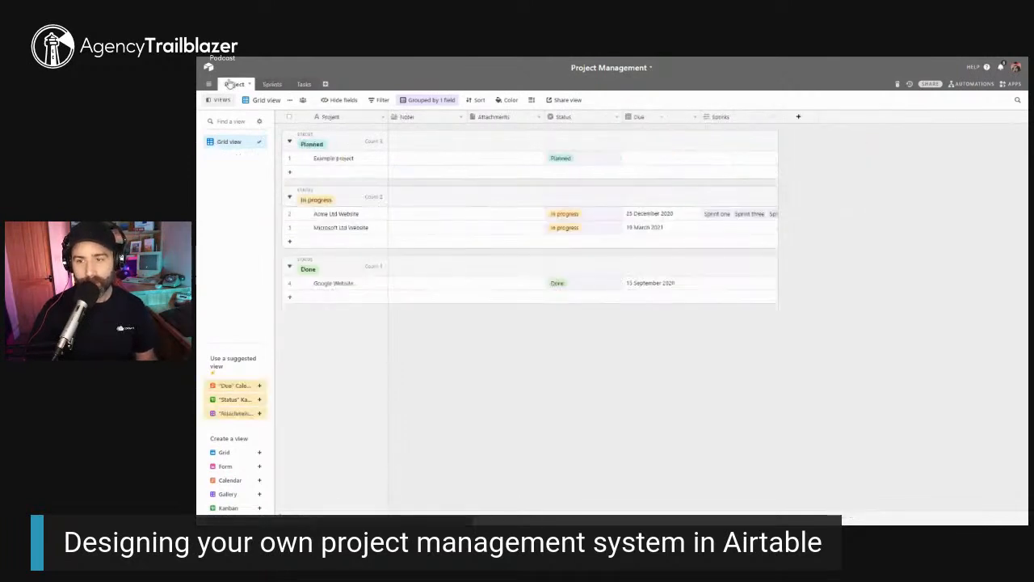
pyautogui.click(799, 116)
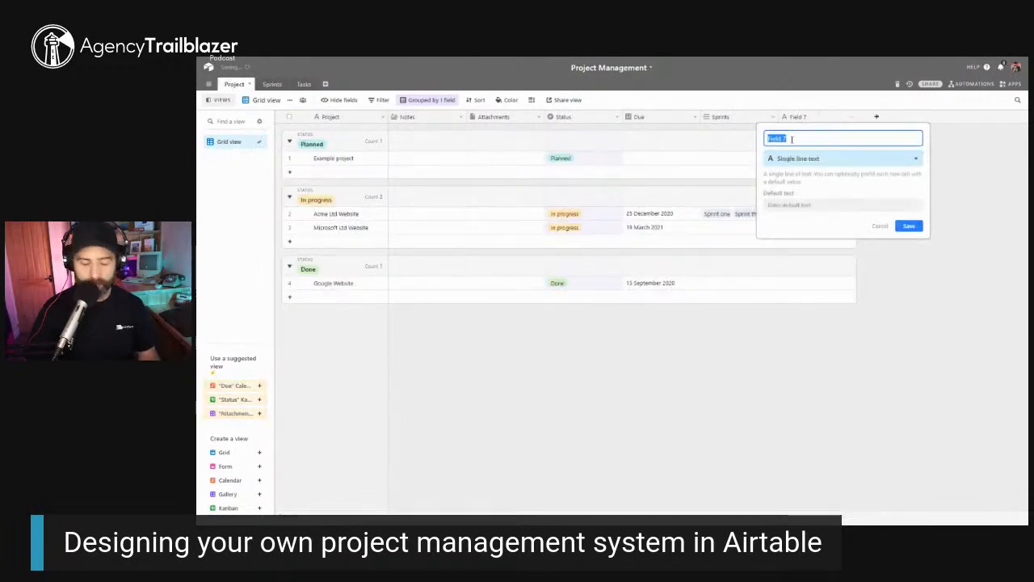
pyautogui.write('Due')
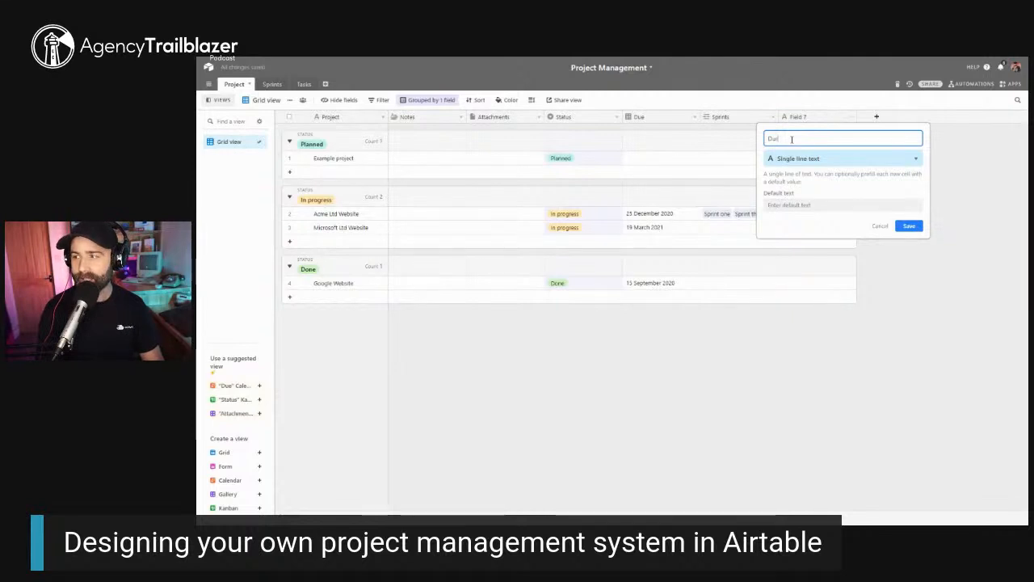
pyautogui.click(791, 158)
pyautogui.write('rol')
pyautogui.press('Return')
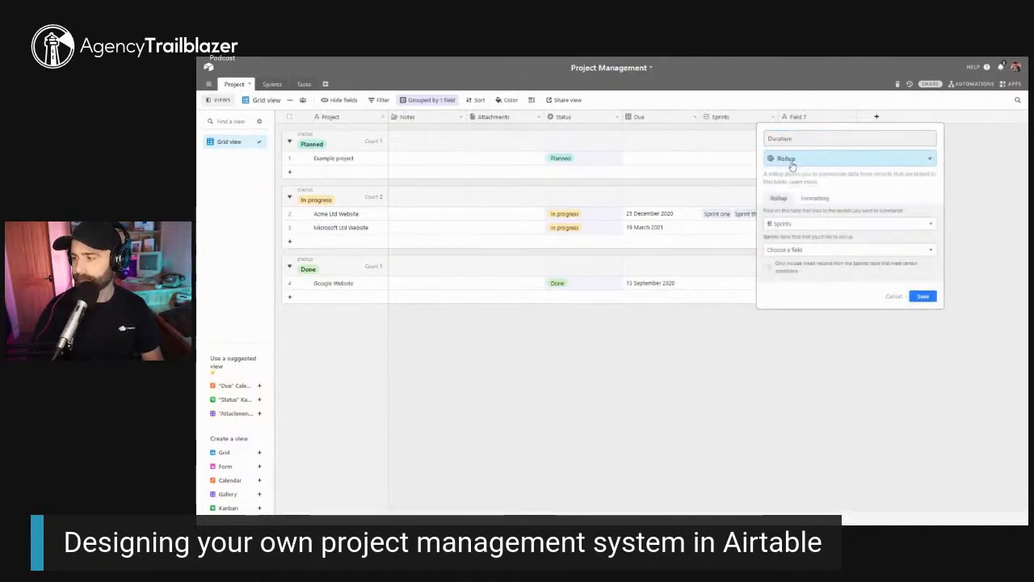
# Roll up the Duration field of the linked Sprints with SUM(values) in the Project table's new field, and save it
pyautogui.click(790, 249)
pyautogui.scroll(-3, 796, 323)
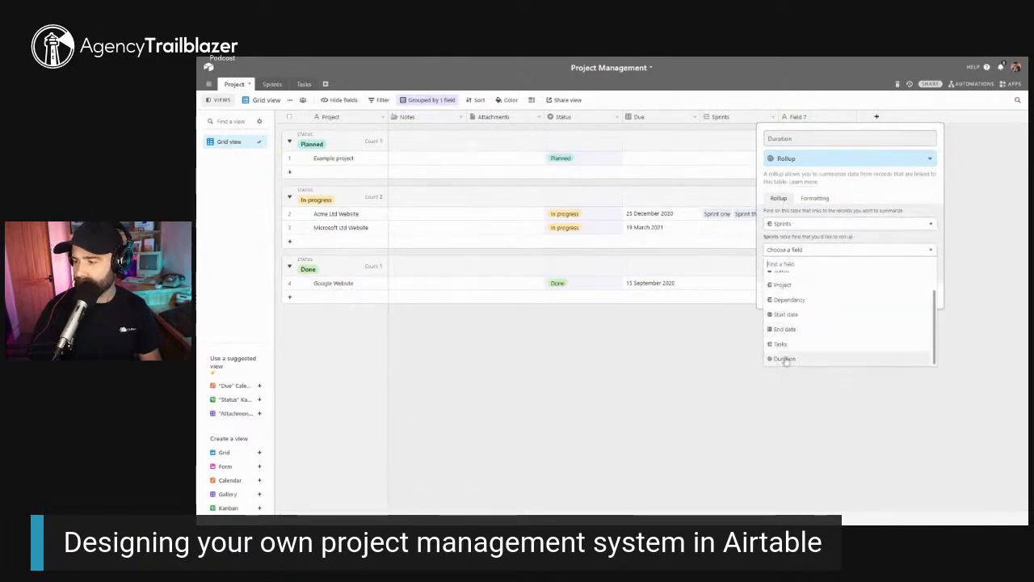
pyautogui.click(784, 359)
pyautogui.click(774, 285)
pyautogui.write('sum')
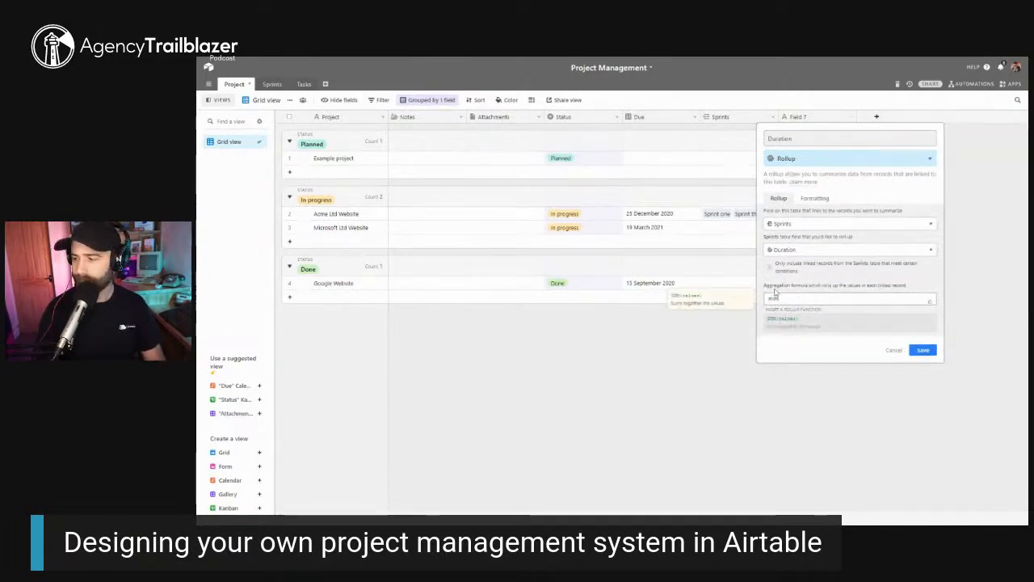
pyautogui.click(785, 323)
pyautogui.click(924, 322)
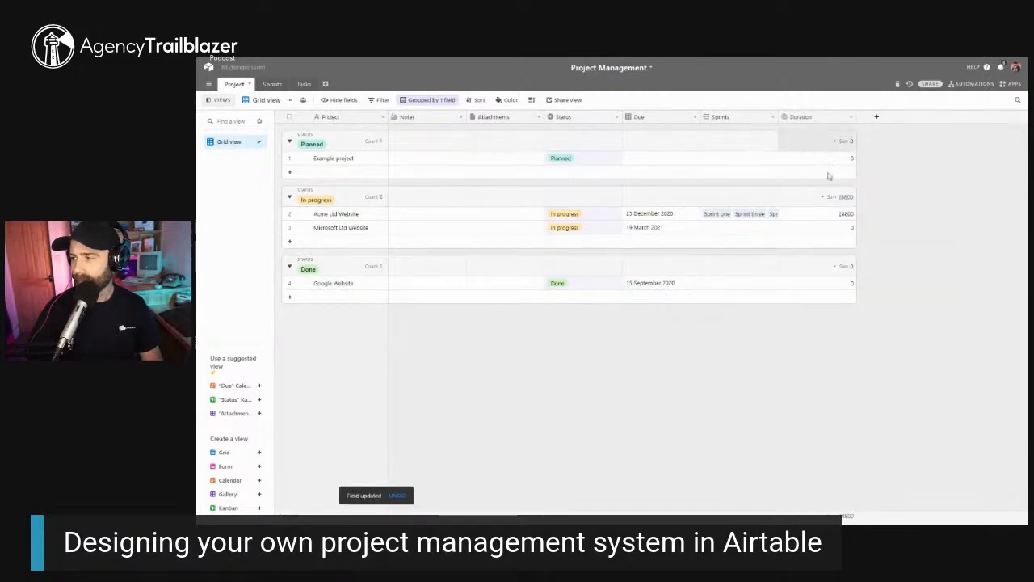
# Change the number format of the Project table's Duration rollup to Duration
pyautogui.rightClick(827, 119)
pyautogui.click(827, 129)
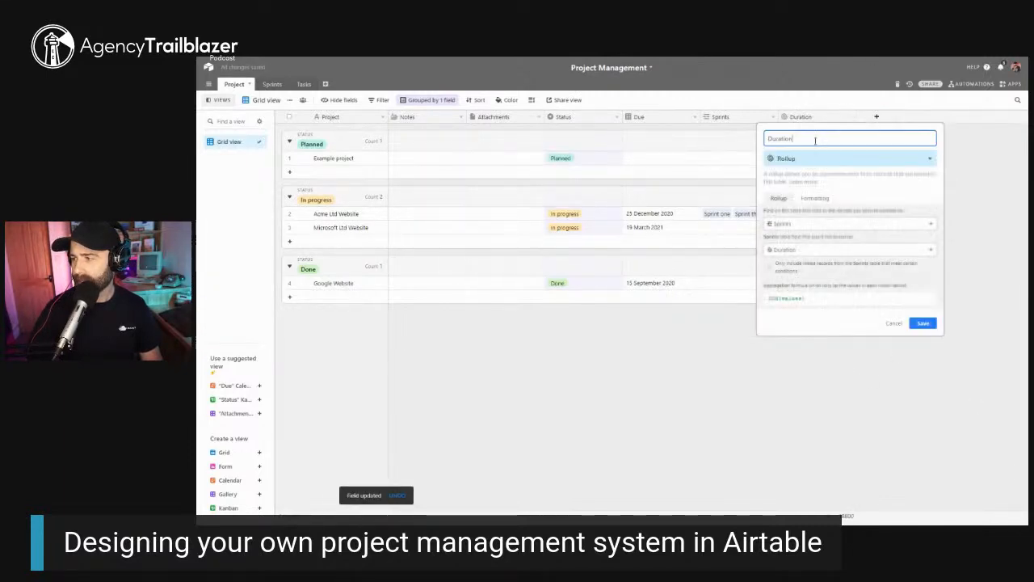
pyautogui.click(816, 201)
pyautogui.click(808, 223)
pyautogui.click(792, 260)
pyautogui.click(919, 273)
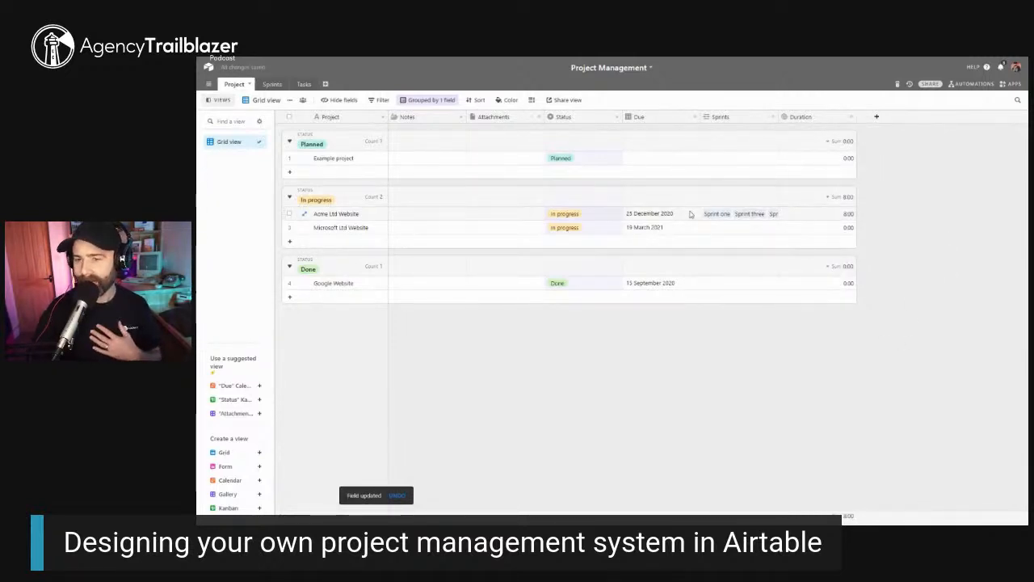
# Review the Acme Ltd Website project's total duration and the All tasks and My tasks views of the Tasks table
pyautogui.click(346, 215)
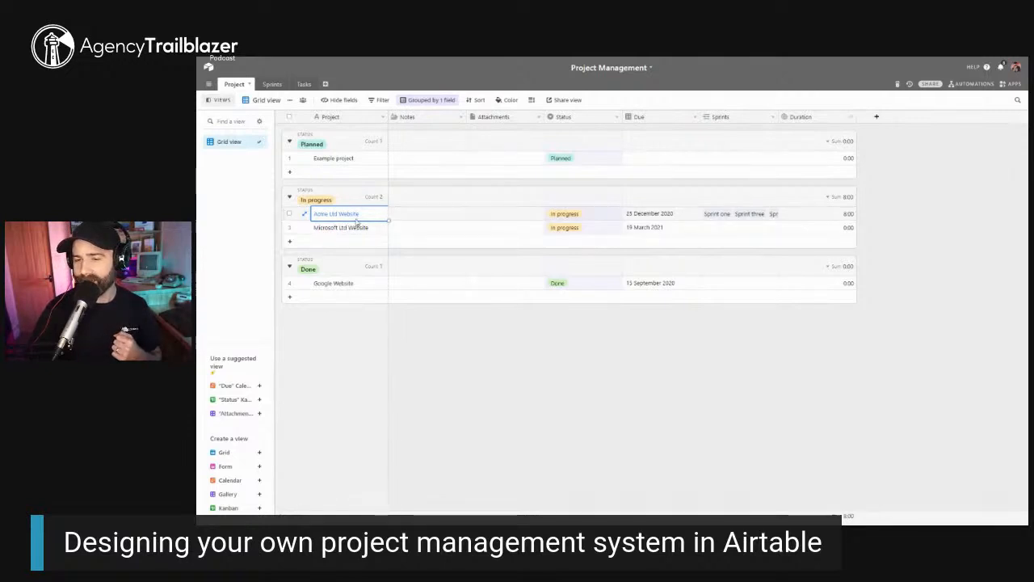
pyautogui.click(830, 214)
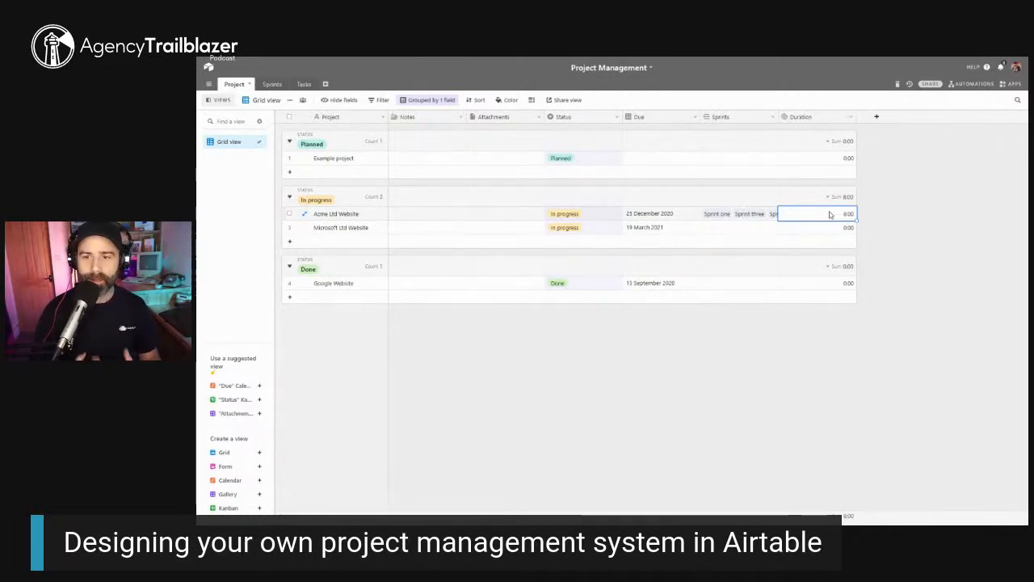
pyautogui.click(304, 84)
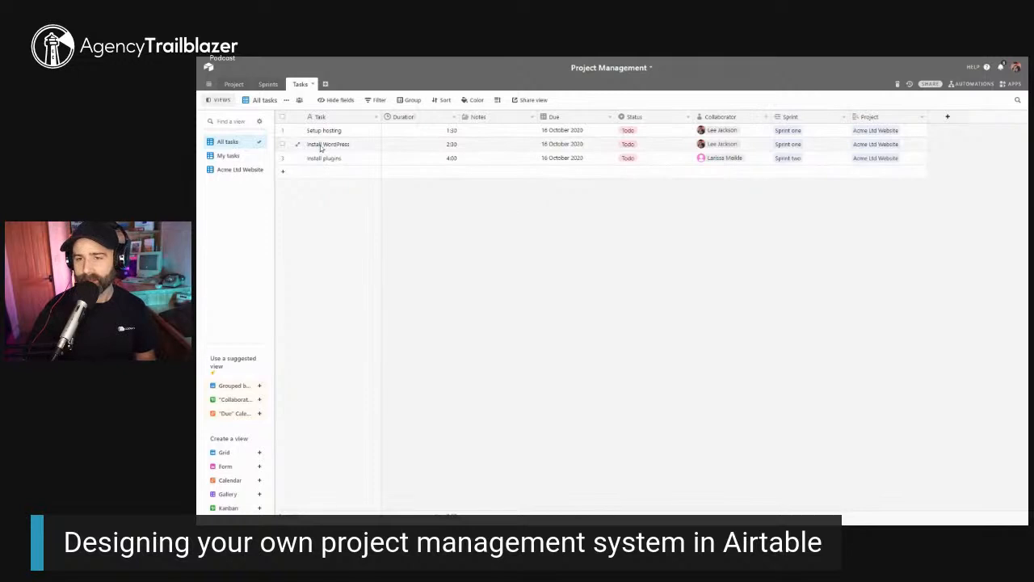
pyautogui.click(239, 168)
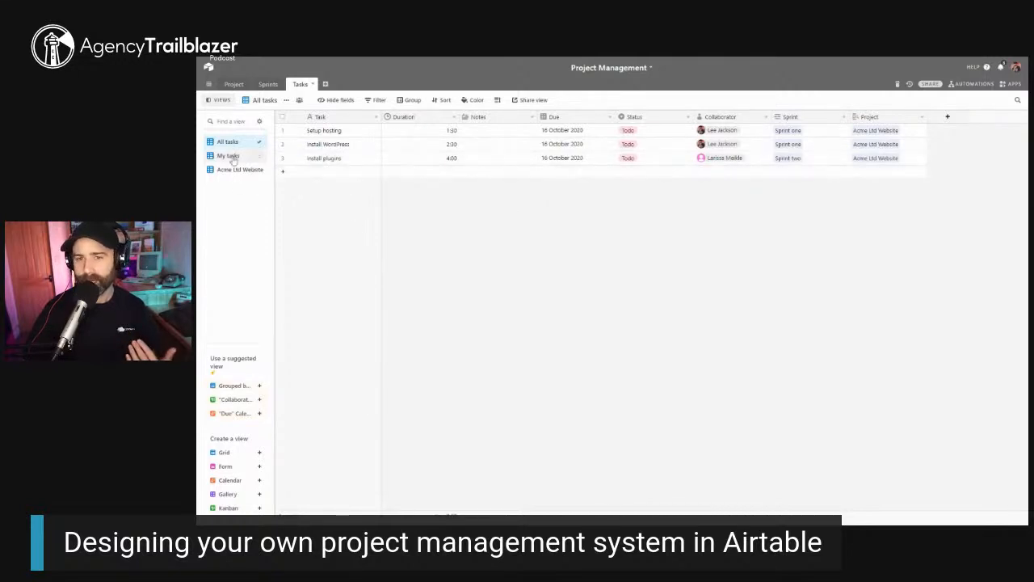
pyautogui.click(226, 143)
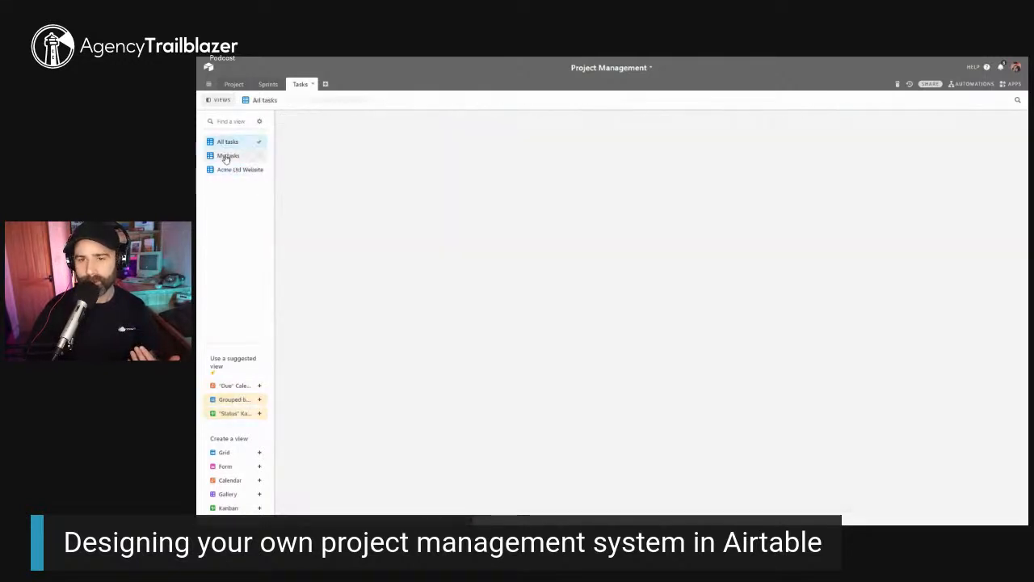
pyautogui.click(227, 156)
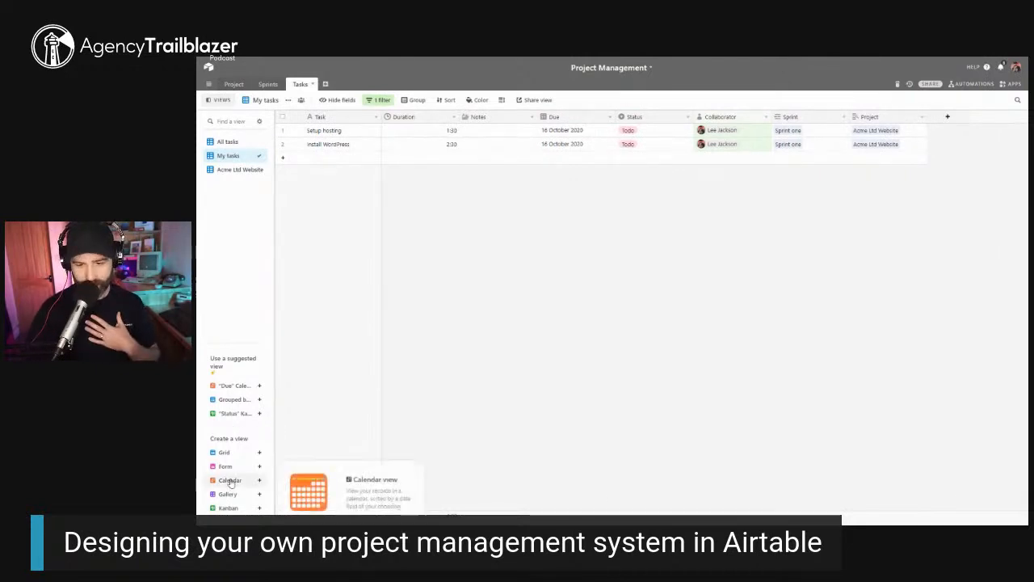
# Create the suggested "Status" Kanban view for the tasks and move Setup hosting and Install WordPress to In progress
pyautogui.click(233, 413)
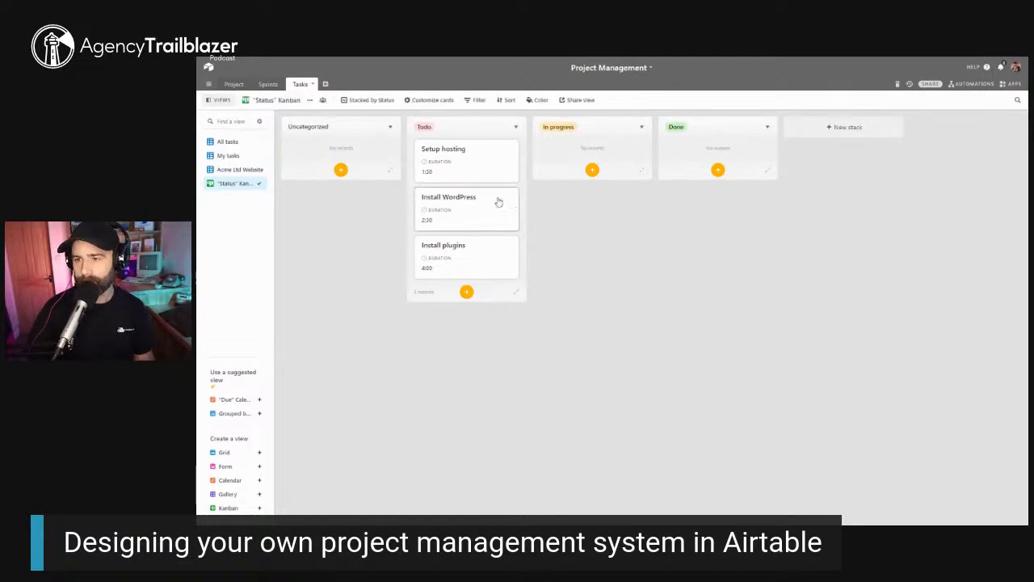
pyautogui.moveTo(485, 165); pyautogui.dragTo(590, 211)
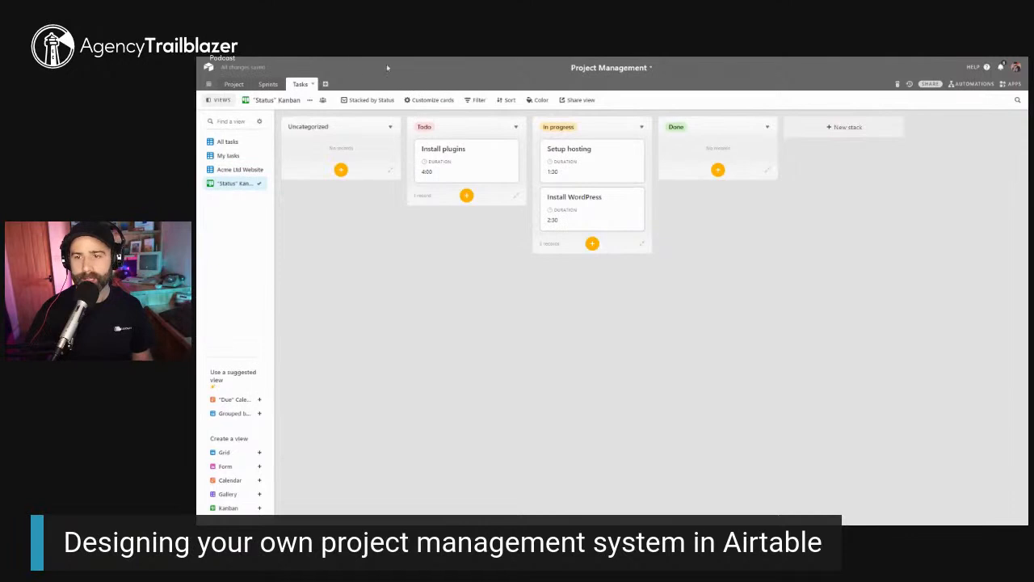
# Collapse the Uncategorized stack in the "Status" Kanban view
pyautogui.click(390, 128)
pyautogui.click(390, 175)
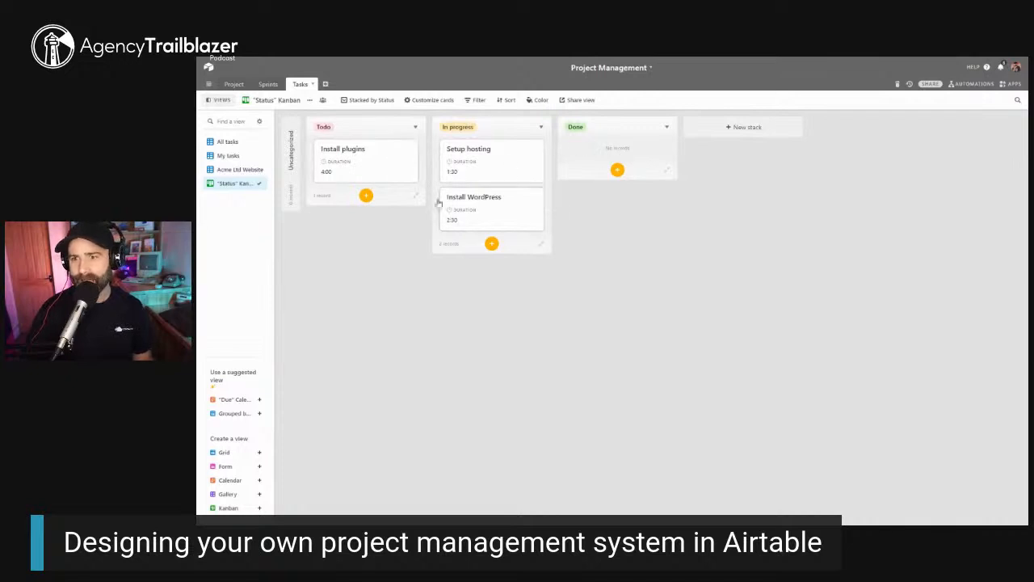
# Move the Setup hosting card to Done in the "Status" Kanban view and check its status in My tasks and All tasks
pyautogui.moveTo(490, 166); pyautogui.dragTo(606, 158)
pyautogui.click(668, 127)
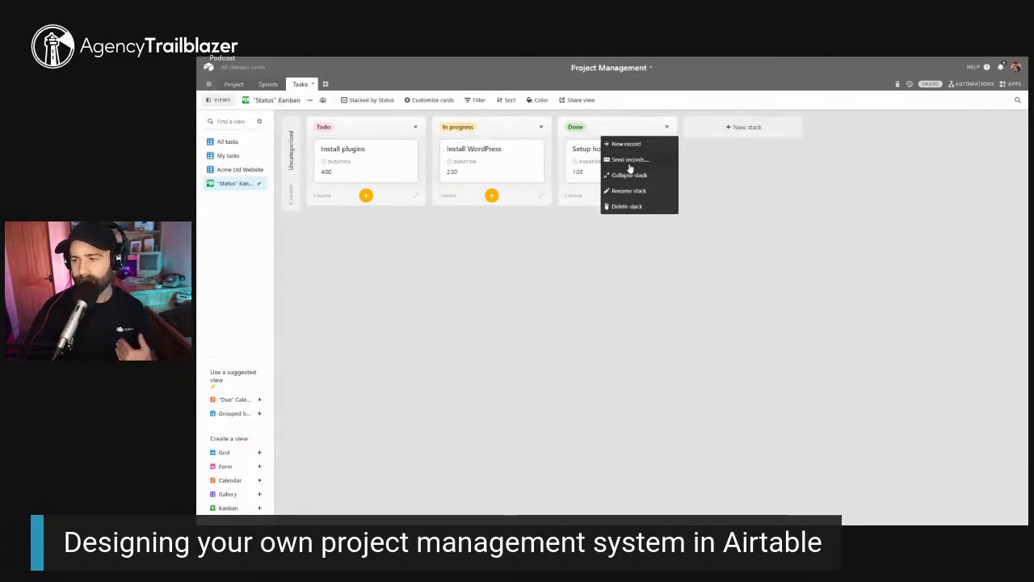
pyautogui.click(625, 247)
pyautogui.moveTo(606, 160); pyautogui.dragTo(485, 155)
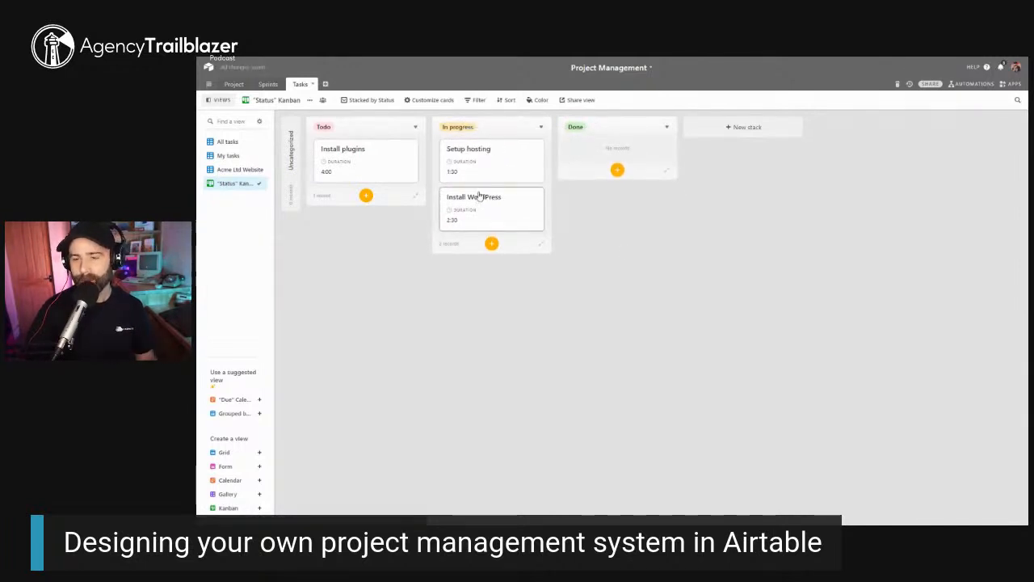
pyautogui.moveTo(525, 153); pyautogui.dragTo(622, 157)
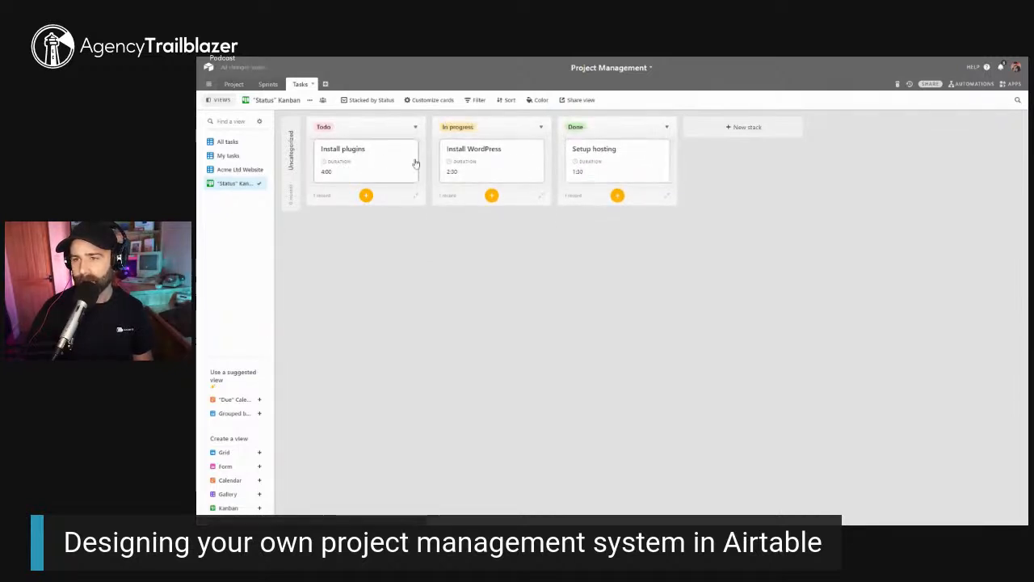
pyautogui.click(234, 156)
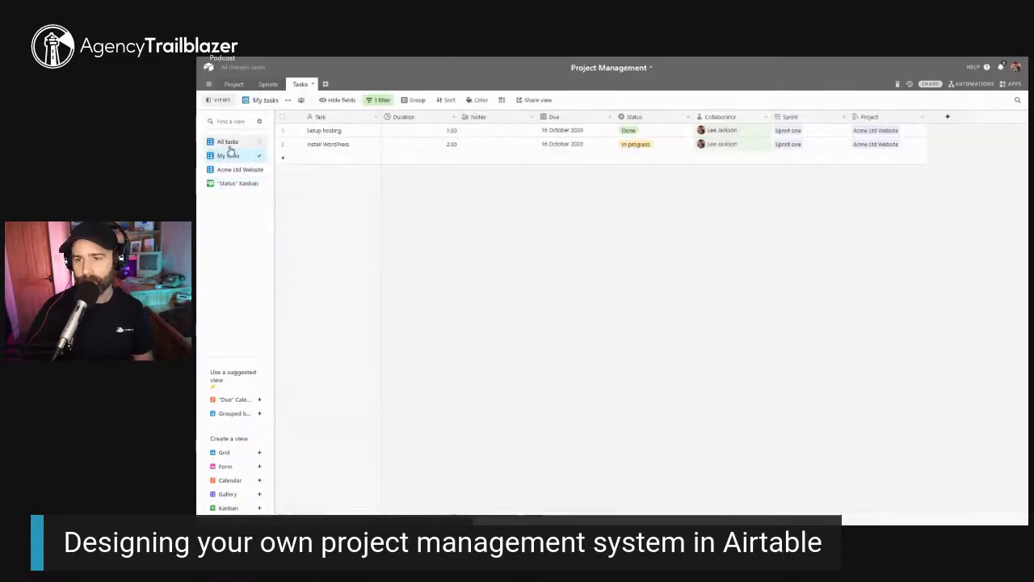
pyautogui.click(228, 141)
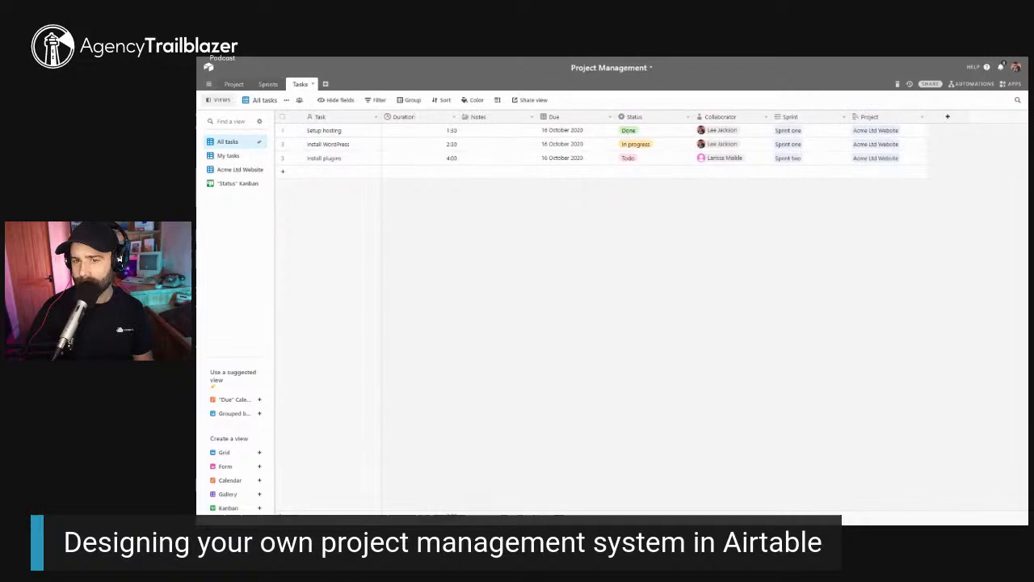
# Move Setup hosting to Todo on the Kanban board, check it in All tasks, and return the card to Done
pyautogui.click(234, 184)
pyautogui.moveTo(574, 155); pyautogui.dragTo(332, 142)
pyautogui.click(228, 141)
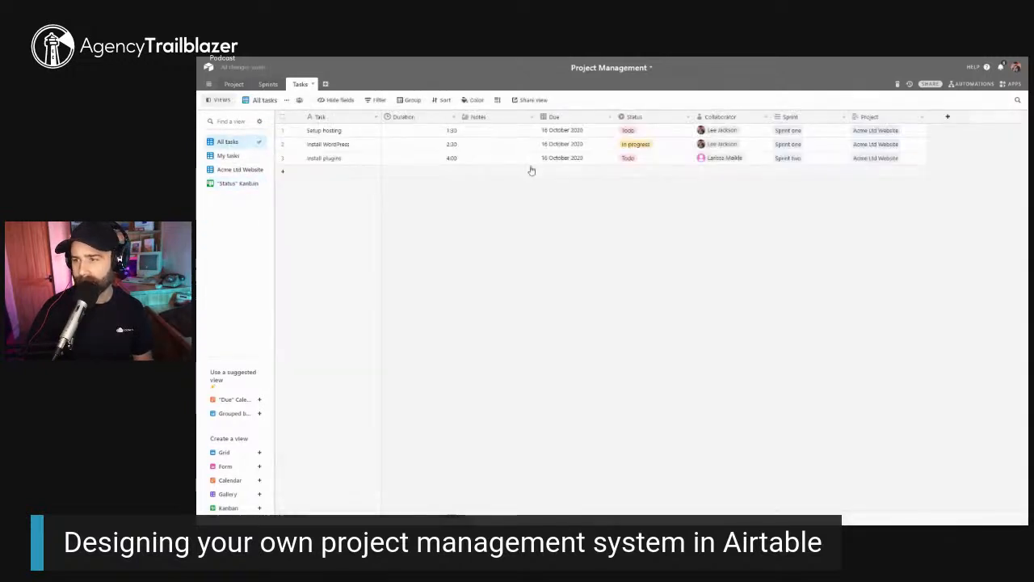
pyautogui.click(236, 183)
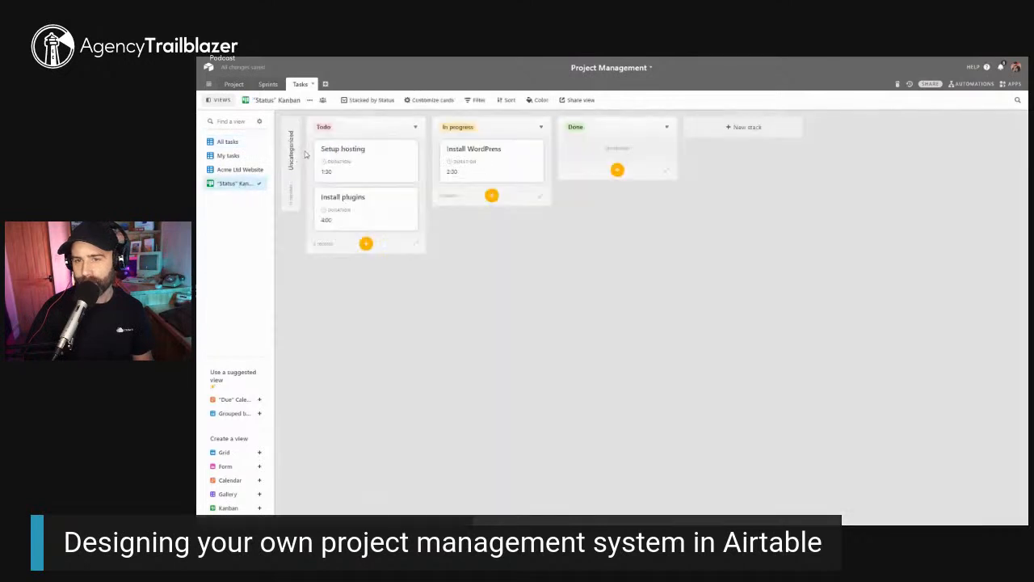
pyautogui.moveTo(382, 161); pyautogui.dragTo(630, 162)
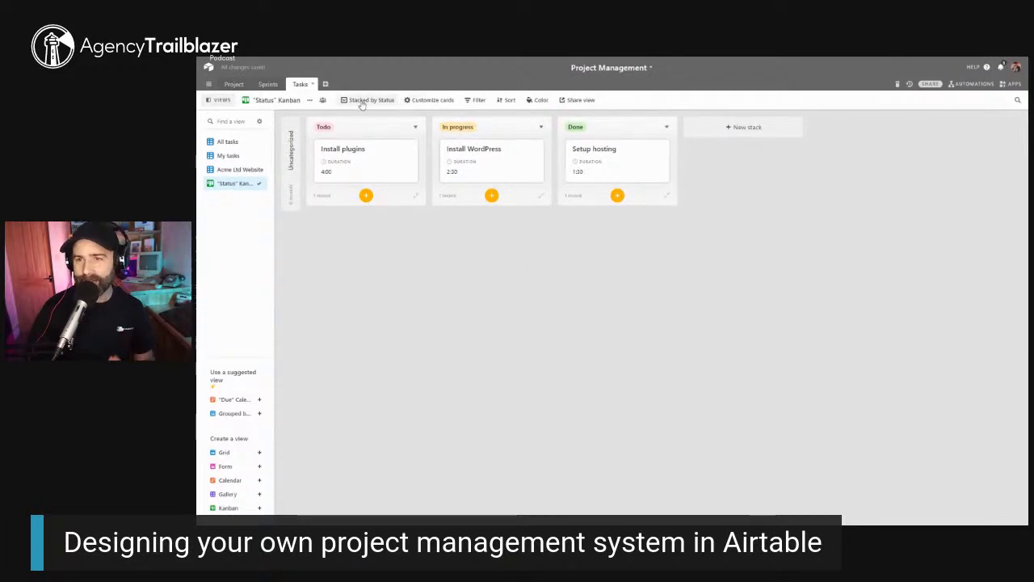
pyautogui.click(480, 100)
pyautogui.click(481, 137)
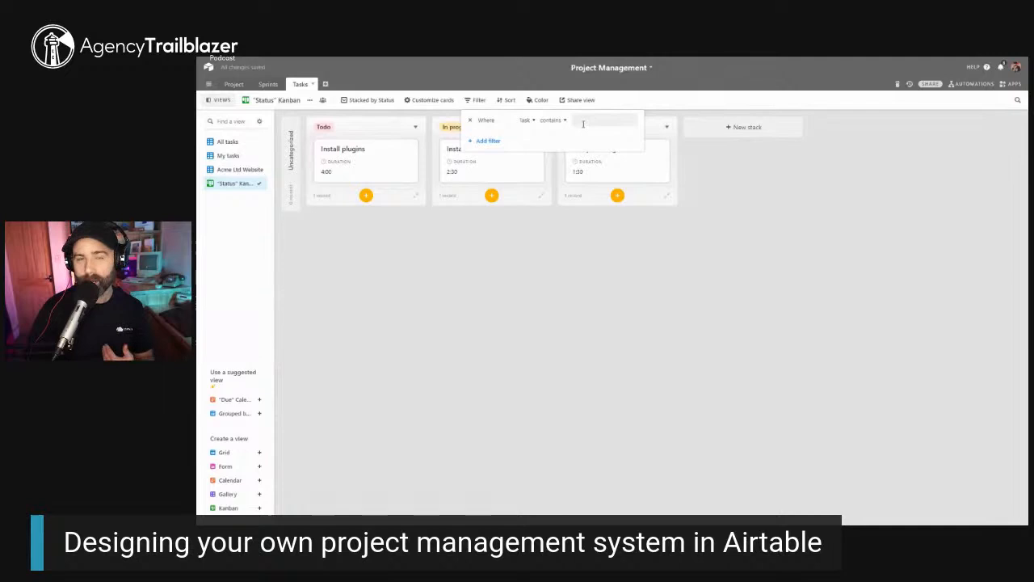
pyautogui.click(506, 367)
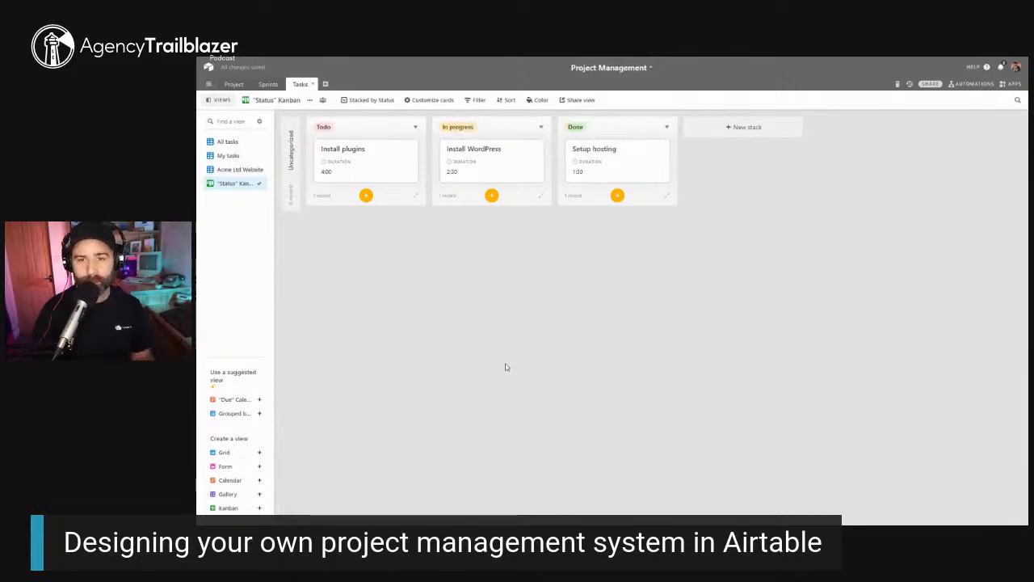
pyautogui.click(323, 100)
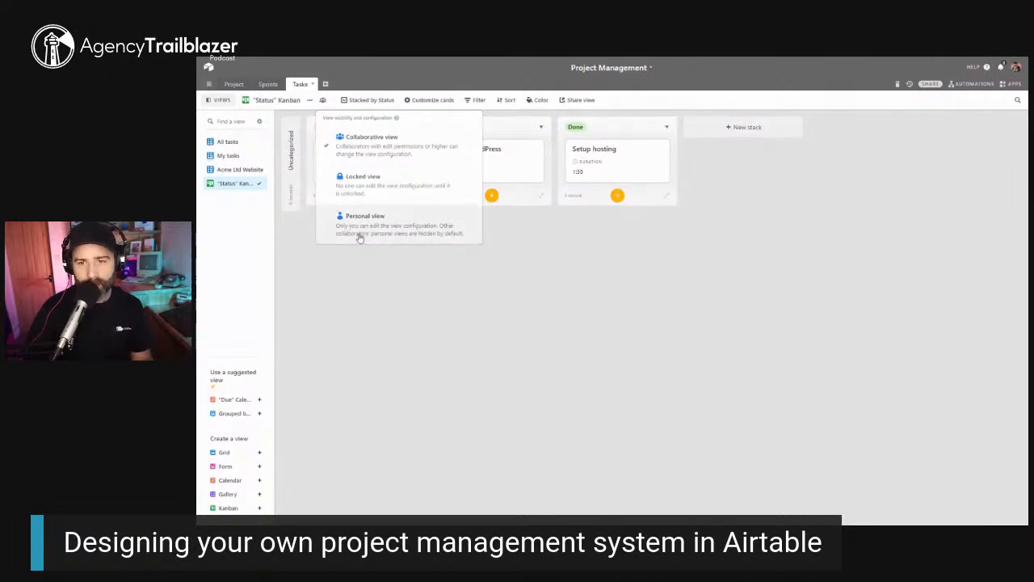
pyautogui.click(360, 259)
pyautogui.click(310, 103)
# Change the My tasks view of the Tasks table to a Personal view
pyautogui.click(229, 157)
pyautogui.click(302, 102)
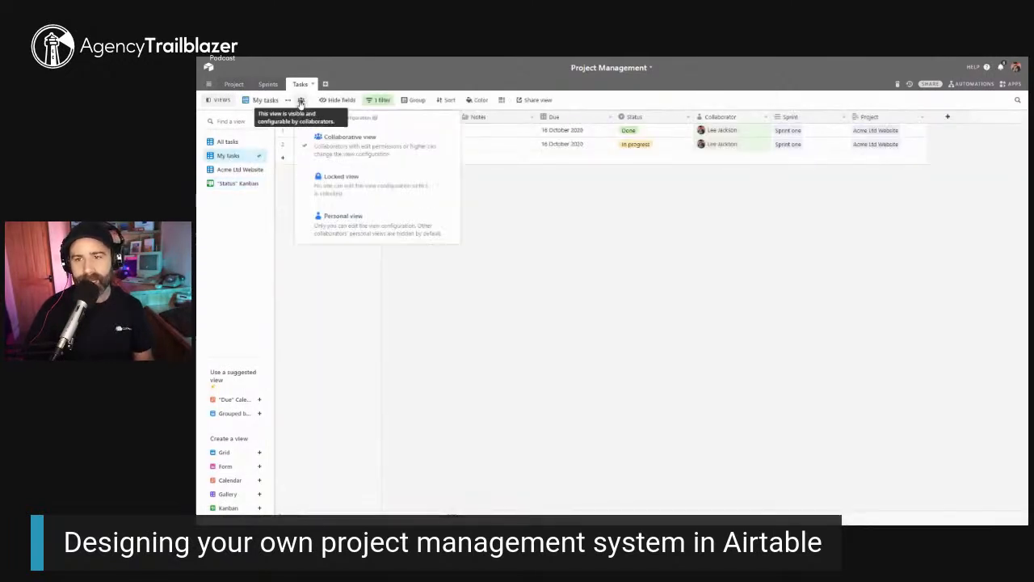
pyautogui.click(346, 225)
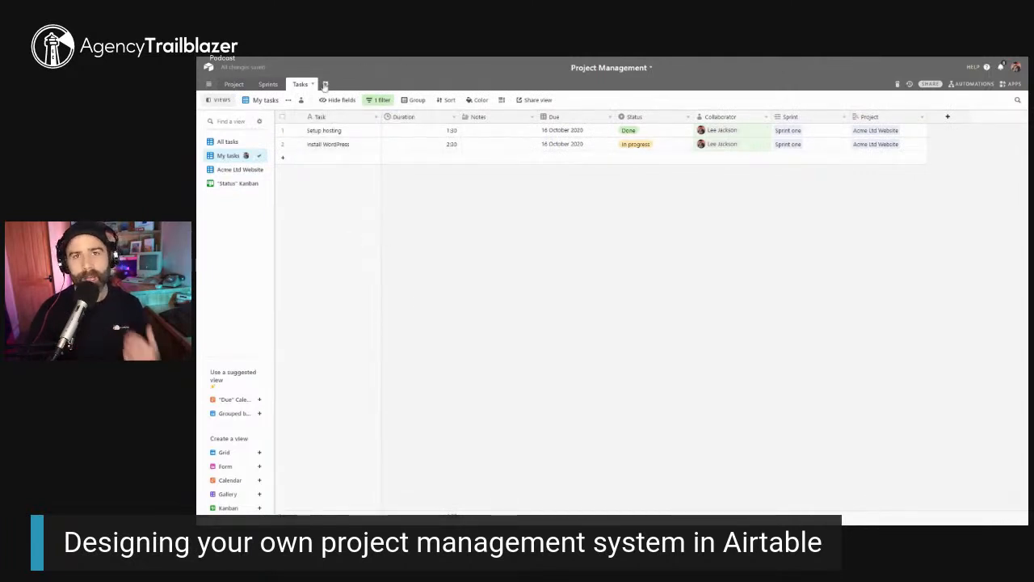
pyautogui.click(239, 146)
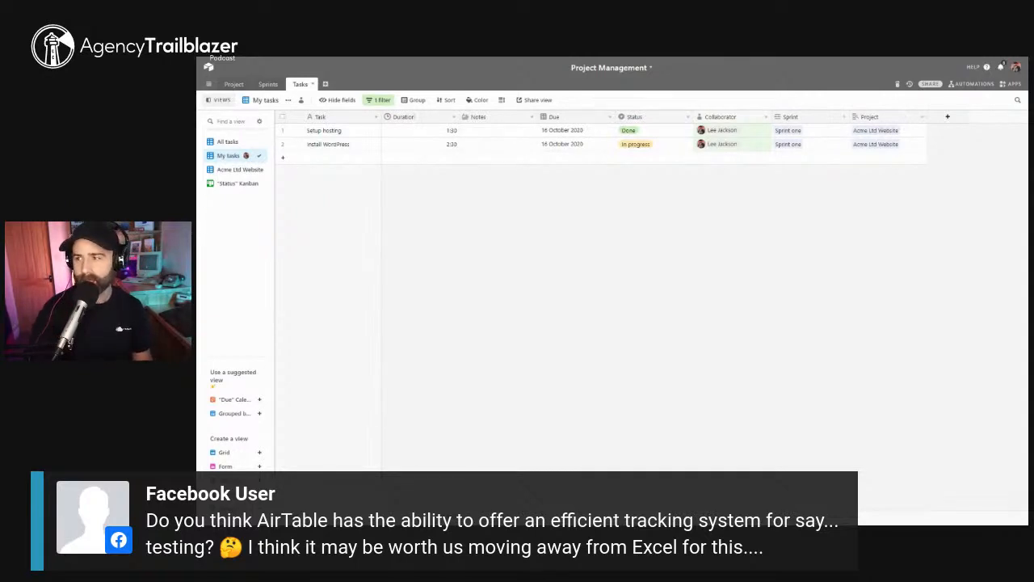
# Start and stop the Time tracker app on the Install WordPress task, and close the task record and the apps dashboard
pyautogui.click(1011, 83)
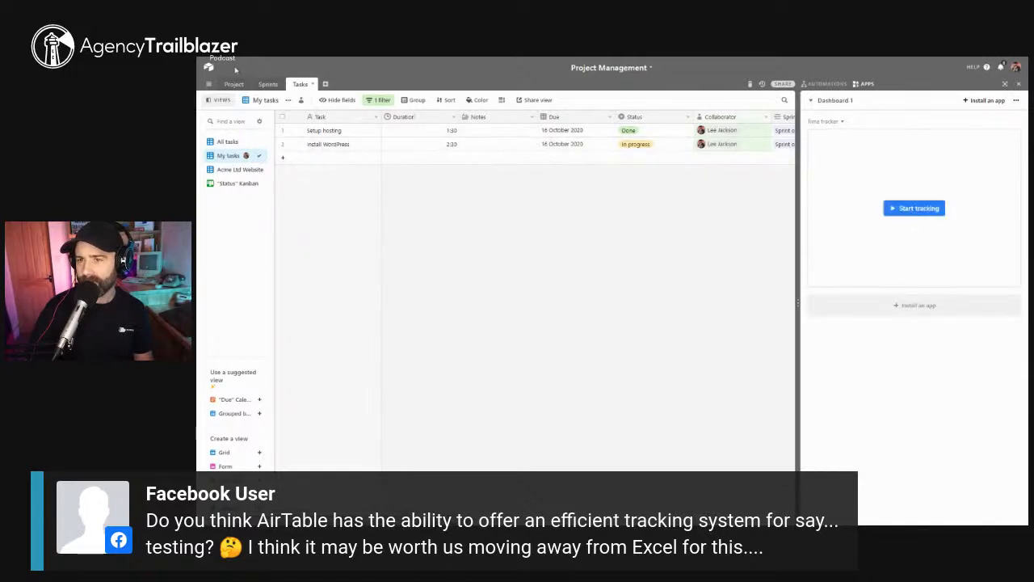
pyautogui.click(424, 134)
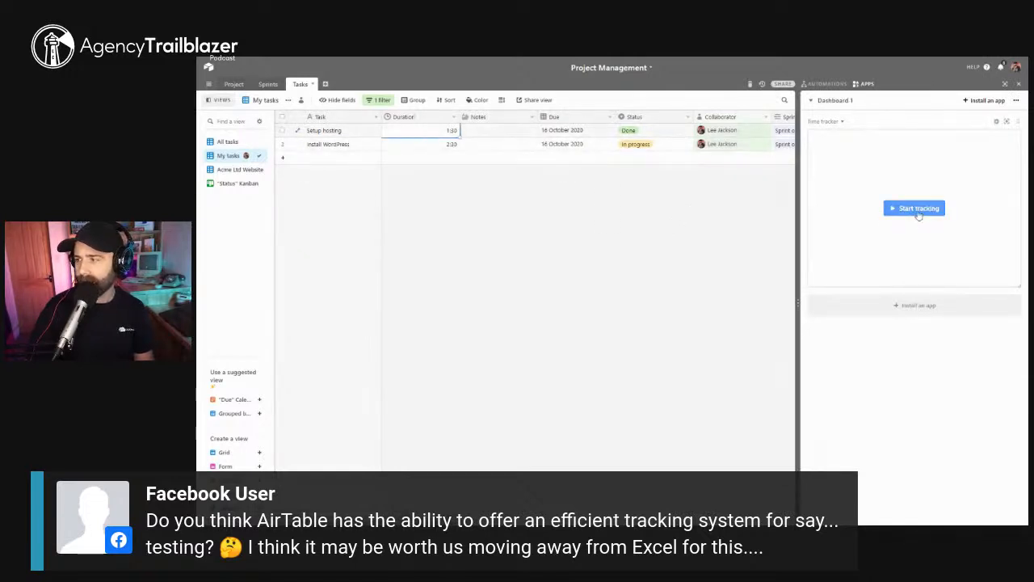
pyautogui.click(904, 213)
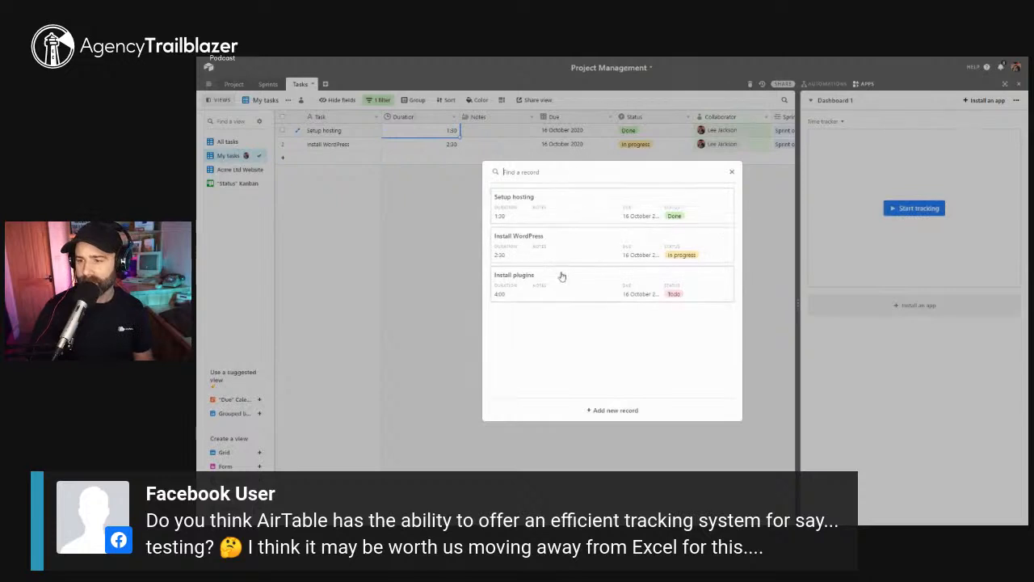
pyautogui.click(567, 251)
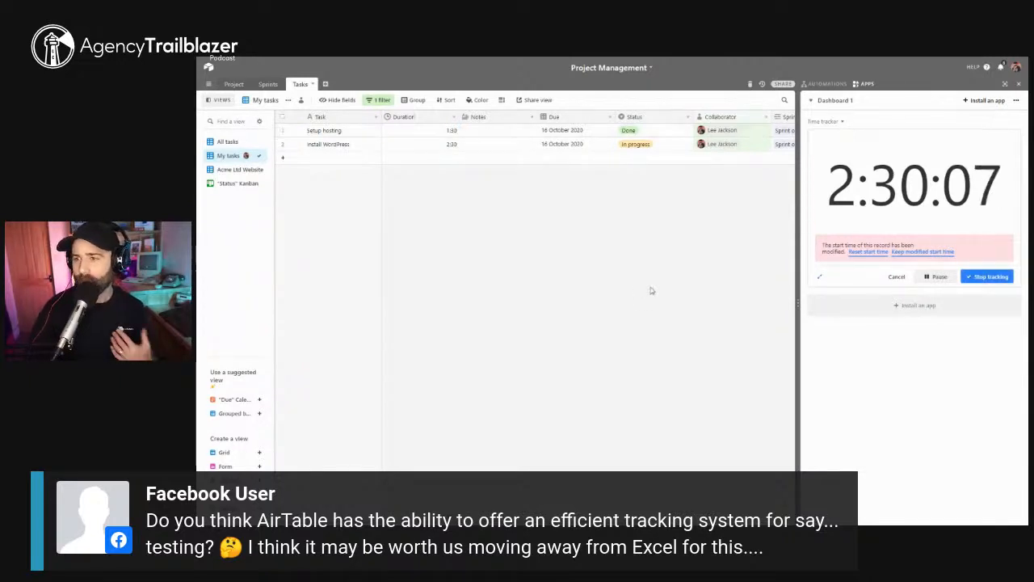
pyautogui.click(991, 276)
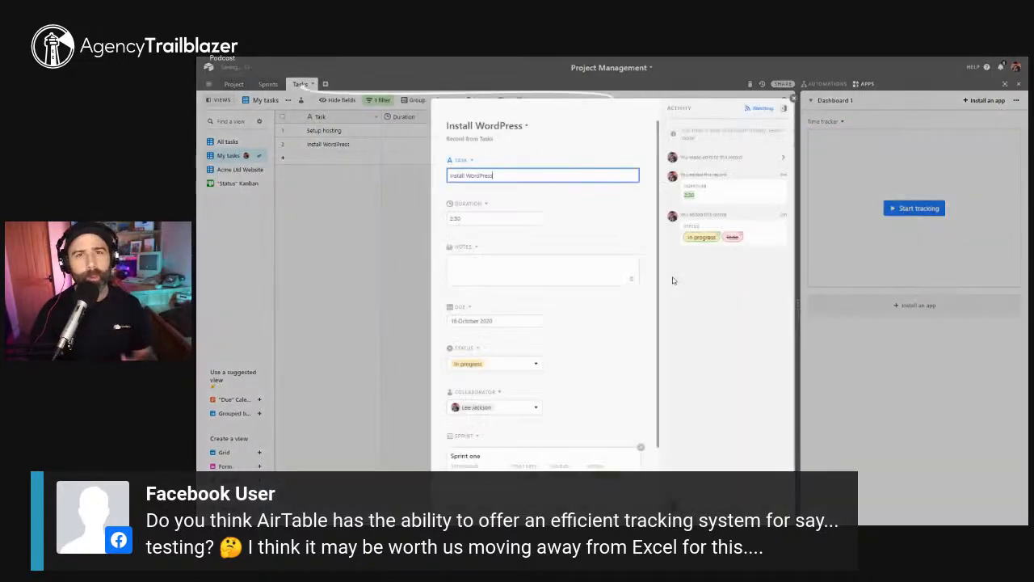
pyautogui.click(316, 302)
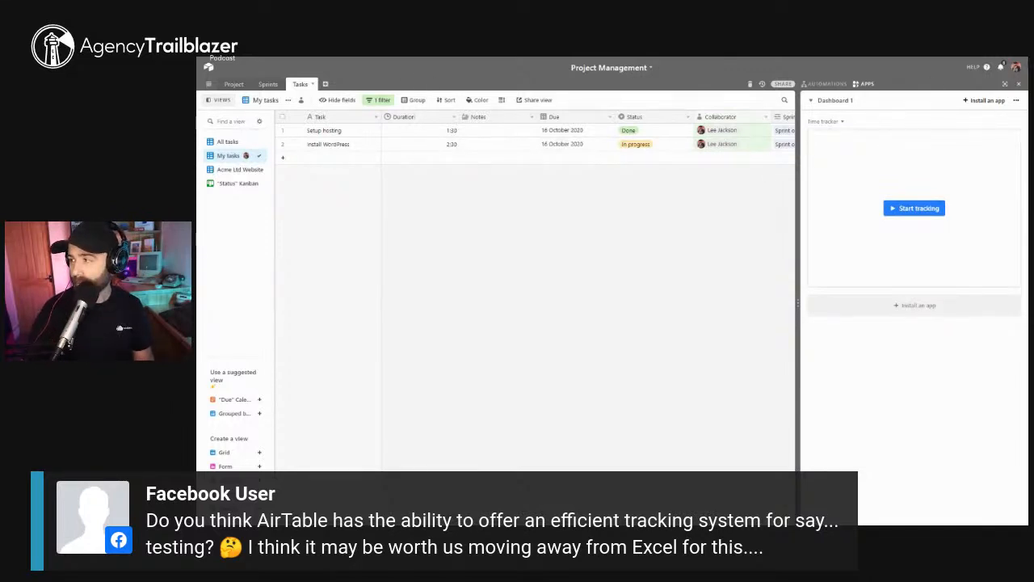
pyautogui.click(1021, 84)
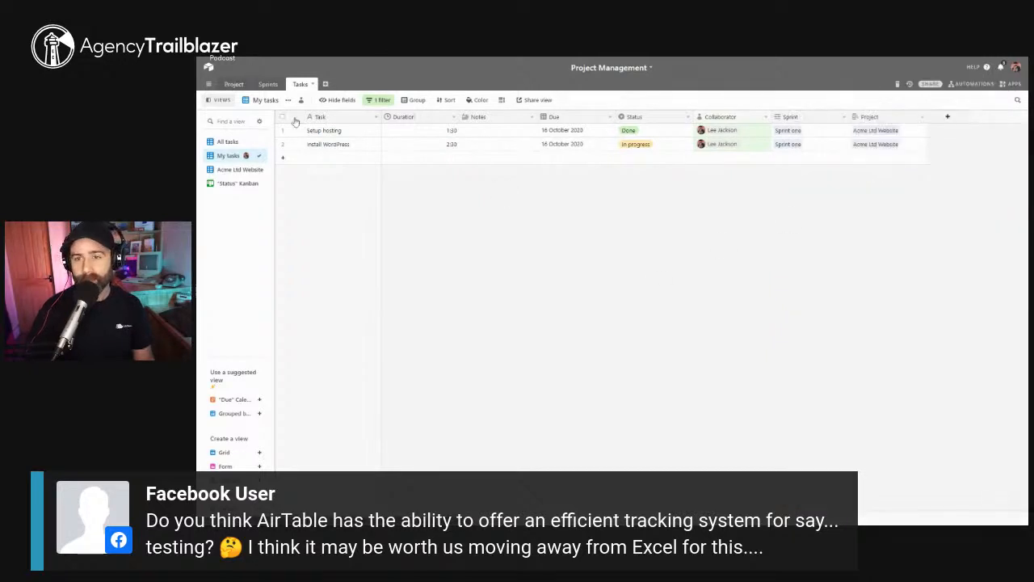
# Review the Acme Ltd Website project's due date and linked sprints, along with the Sprints and Tasks tables
pyautogui.click(234, 84)
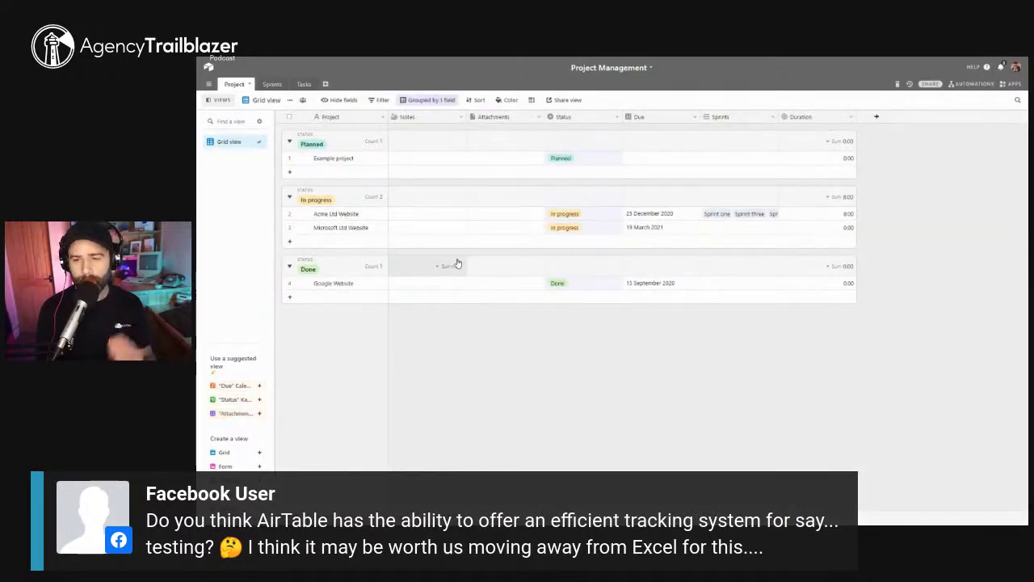
pyautogui.click(649, 217)
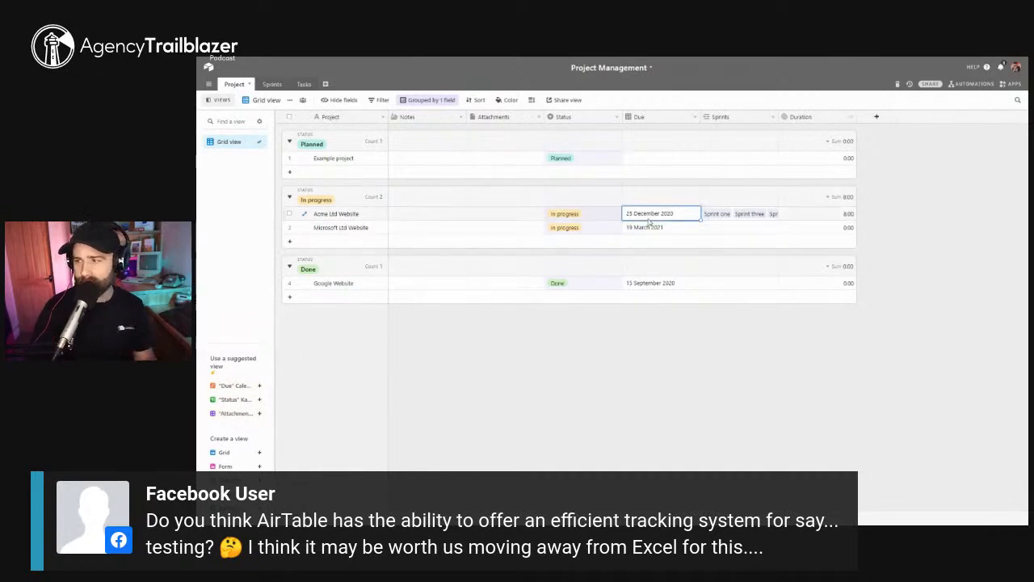
pyautogui.click(736, 217)
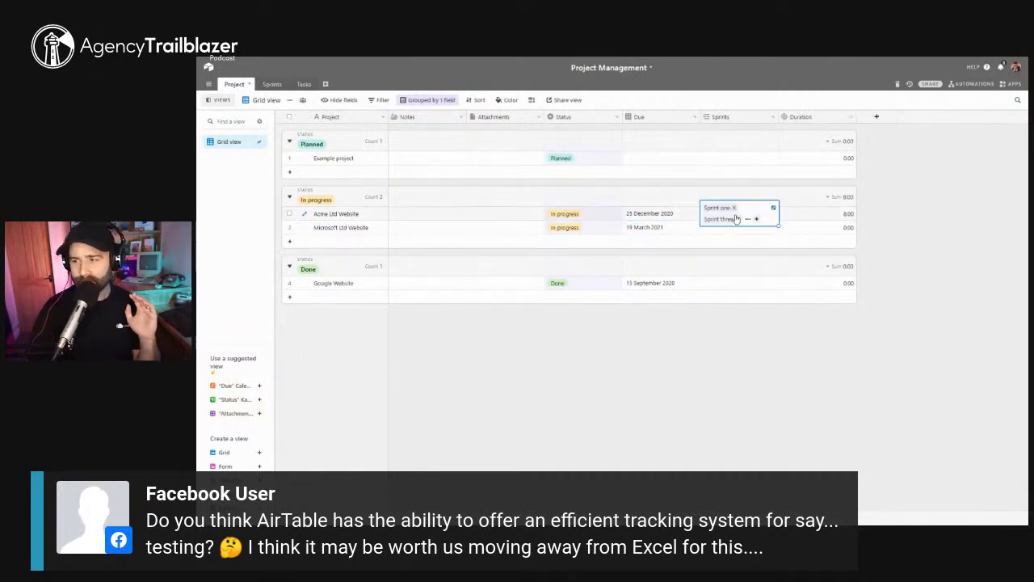
pyautogui.click(272, 84)
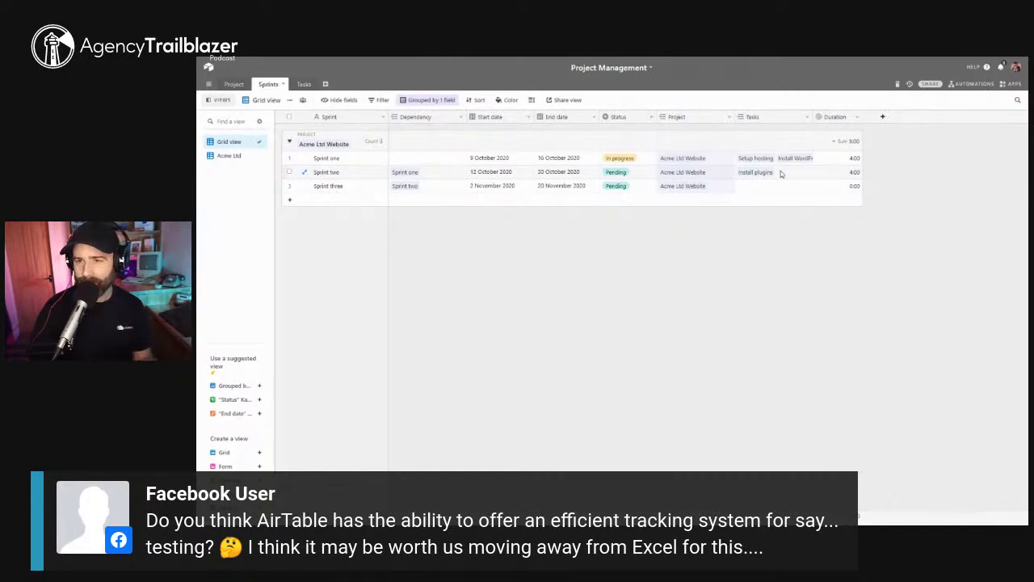
pyautogui.click(303, 84)
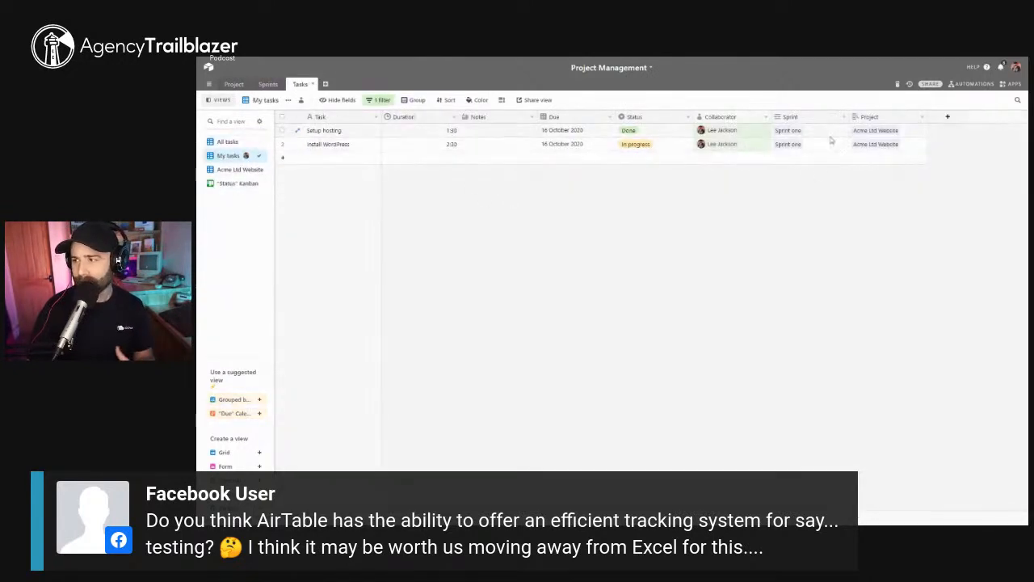
pyautogui.click(270, 86)
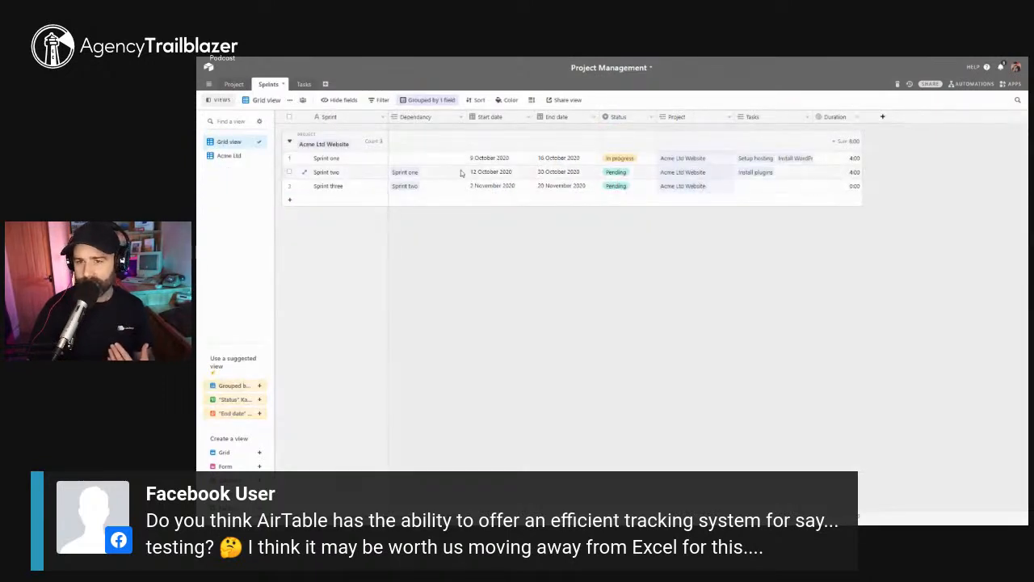
pyautogui.click(240, 87)
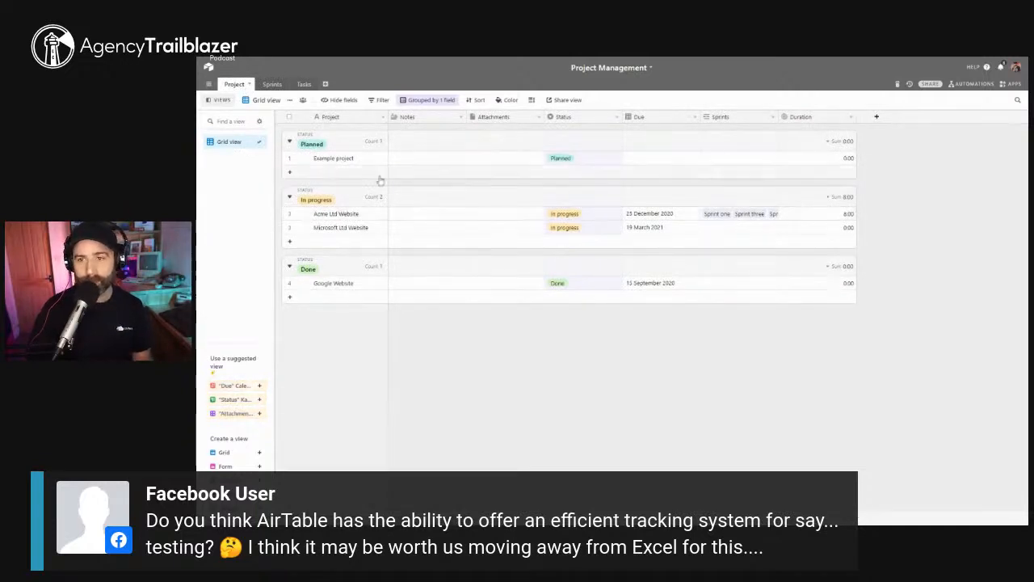
# Search the app marketplace for "gantt" from the Sprints table and install the Gantt app
pyautogui.click(273, 86)
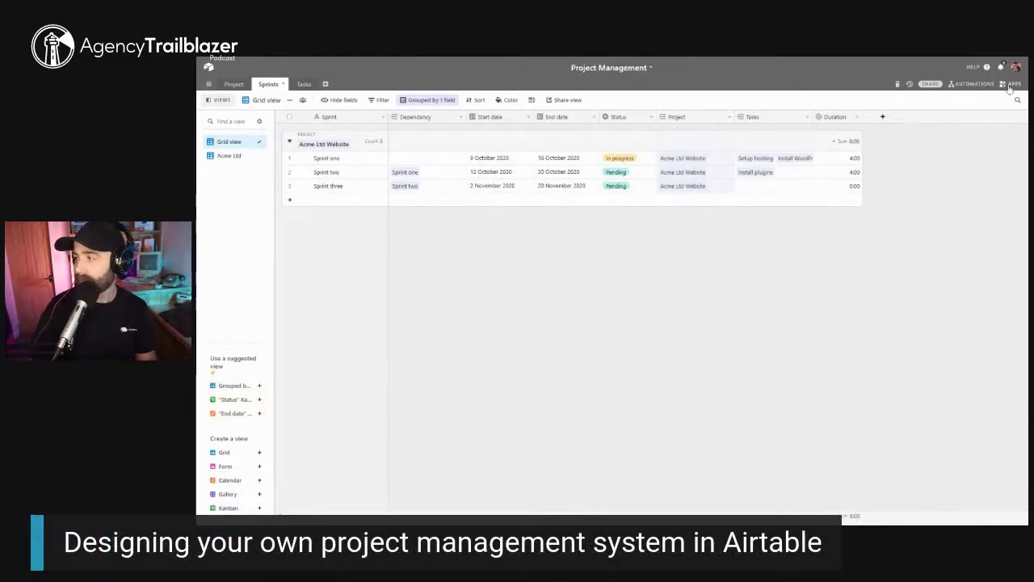
pyautogui.click(1010, 84)
pyautogui.click(918, 307)
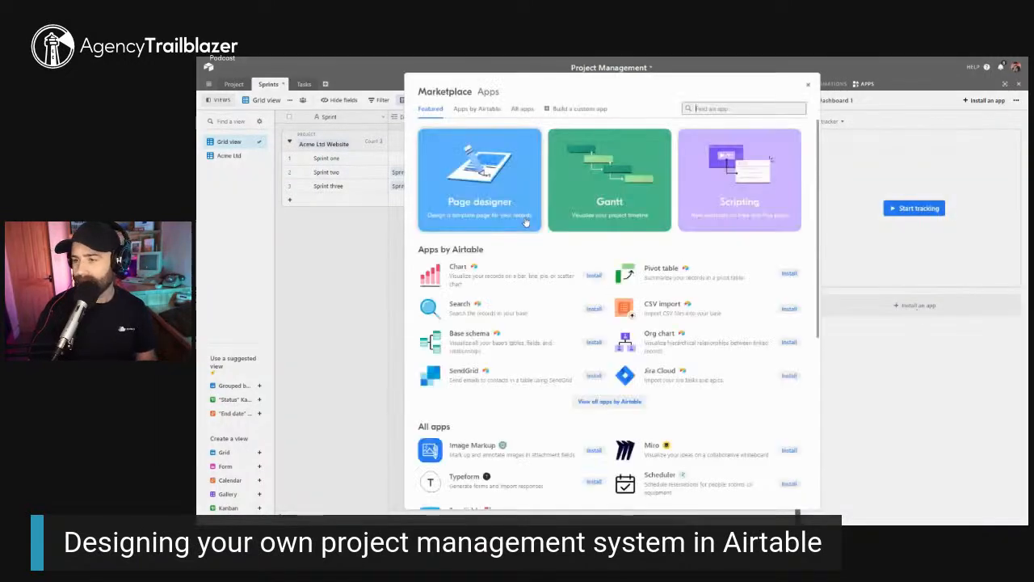
pyautogui.click(767, 108)
pyautogui.write('gantt')
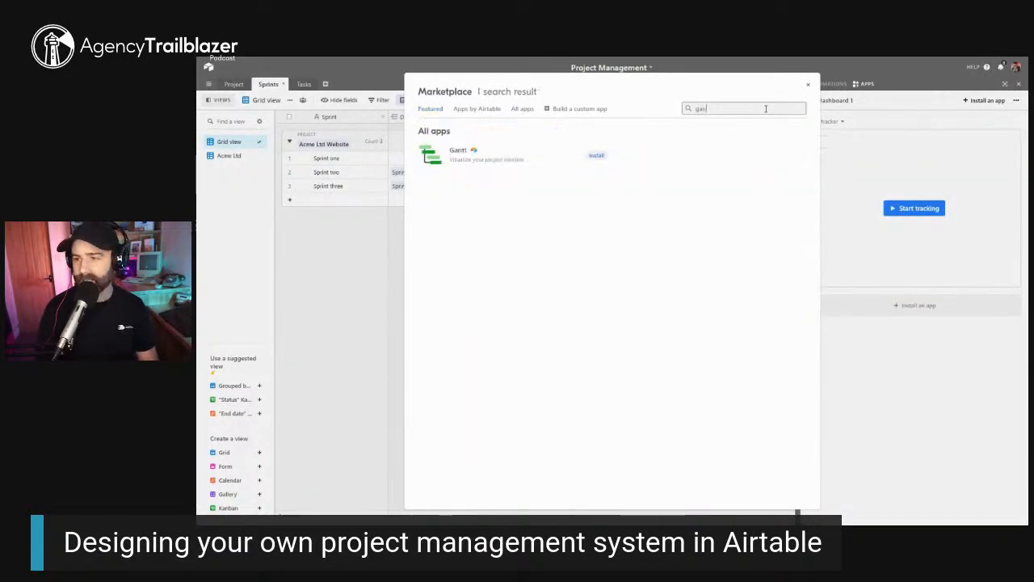
pyautogui.click(595, 156)
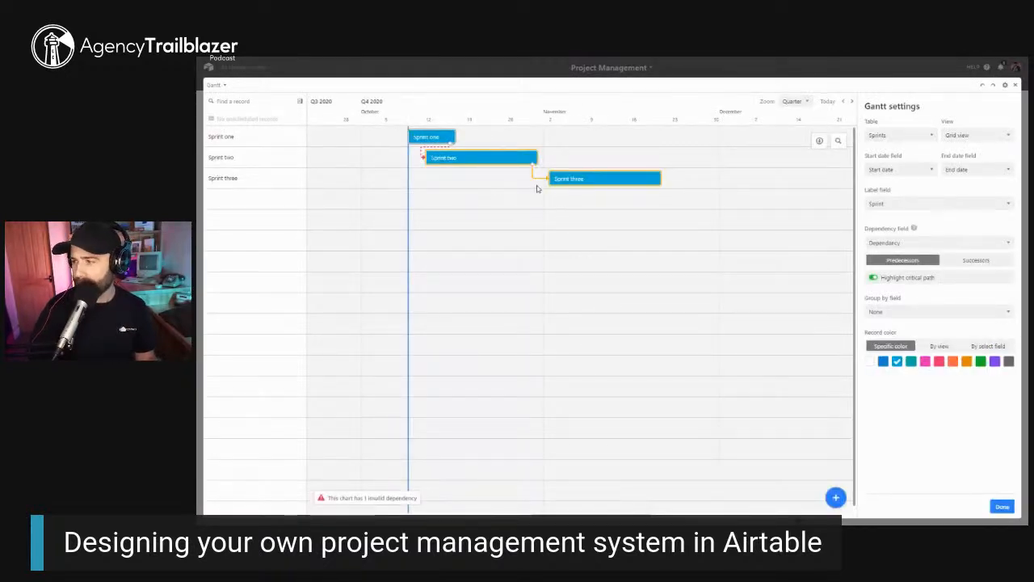
# Keep Sprints as the Gantt chart's table and Sprint as its label field, and finish the chart settings
pyautogui.click(881, 136)
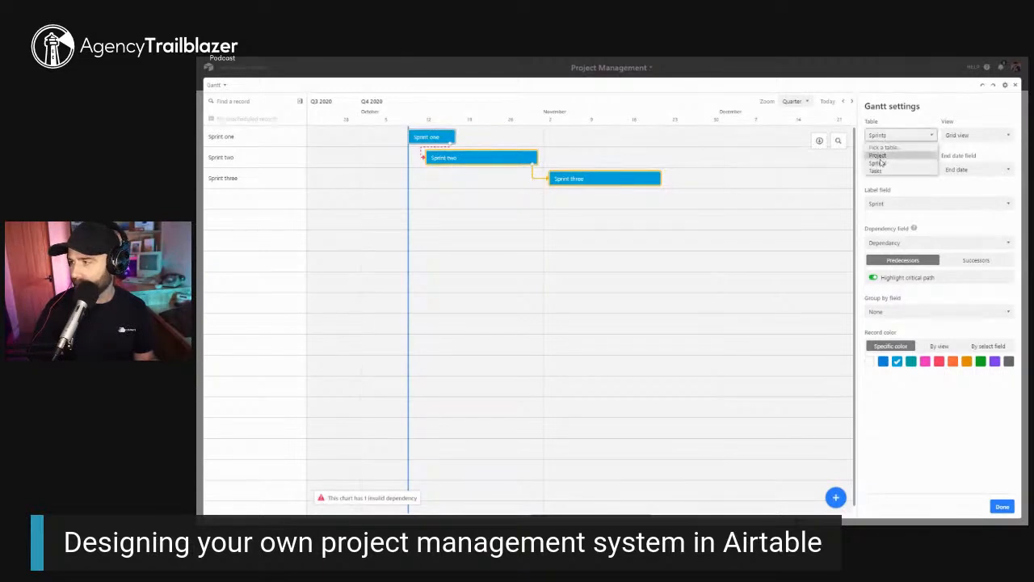
pyautogui.click(972, 188)
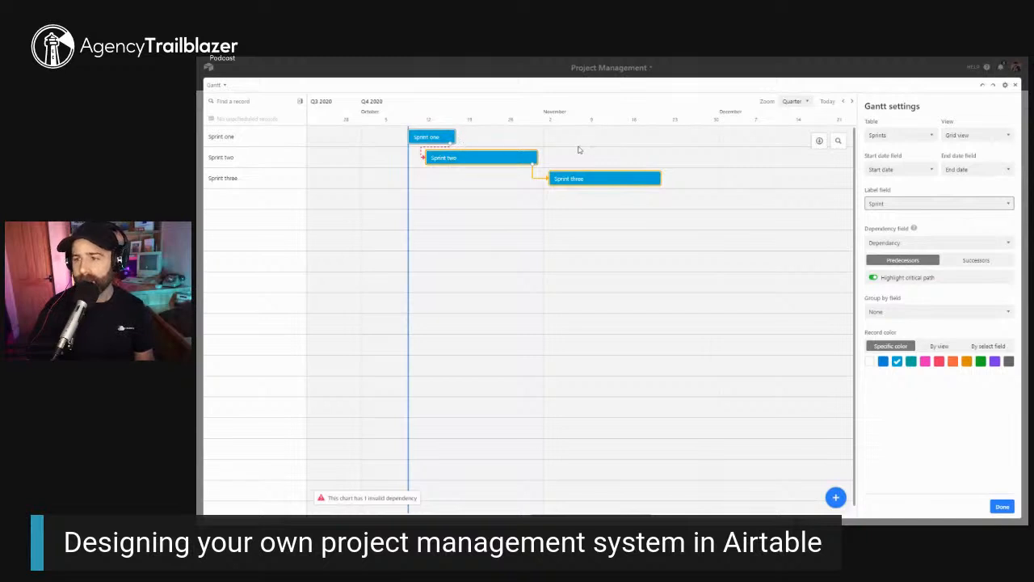
pyautogui.click(1002, 505)
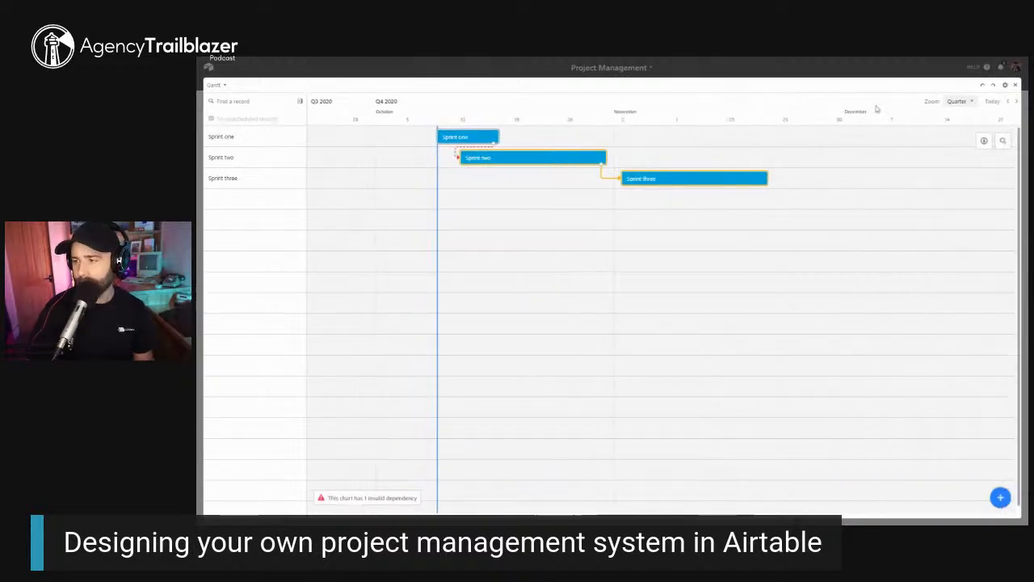
# Leave the enlarged Gantt chart and reschedule Sprint two on it to start on 18 October 2020
pyautogui.click(1017, 86)
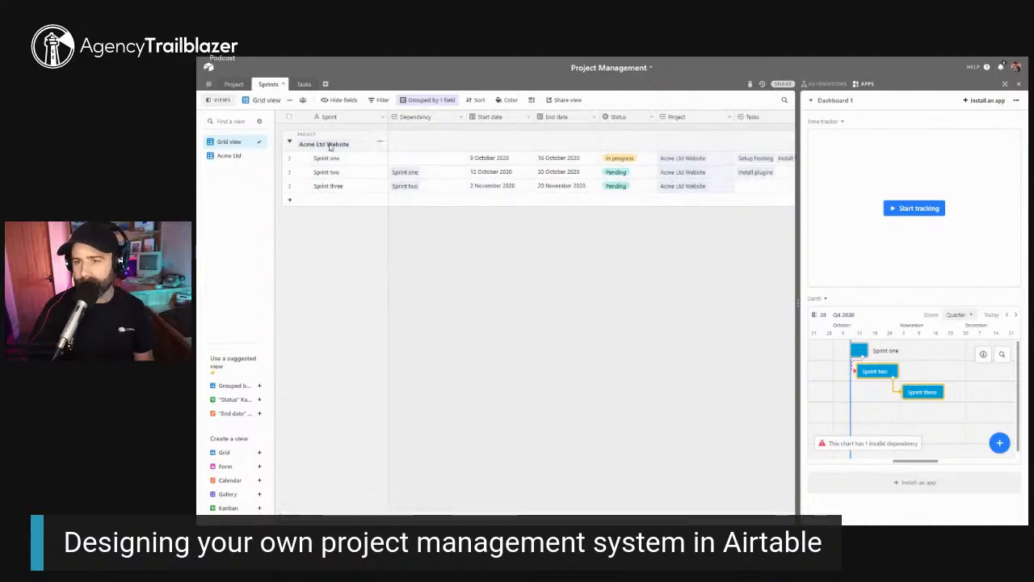
pyautogui.click(542, 161)
pyautogui.click(496, 173)
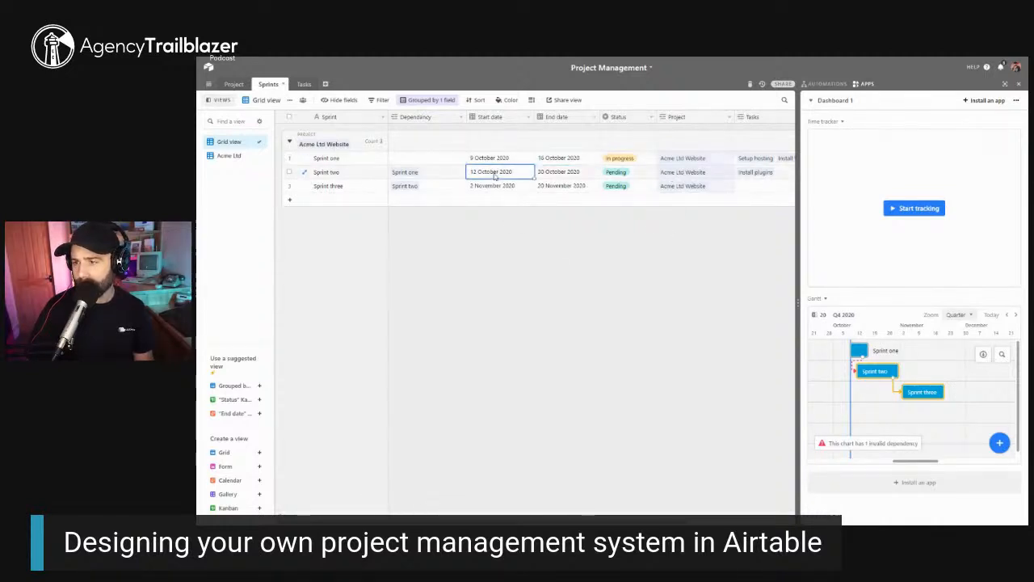
pyautogui.moveTo(886, 373); pyautogui.dragTo(898, 371)
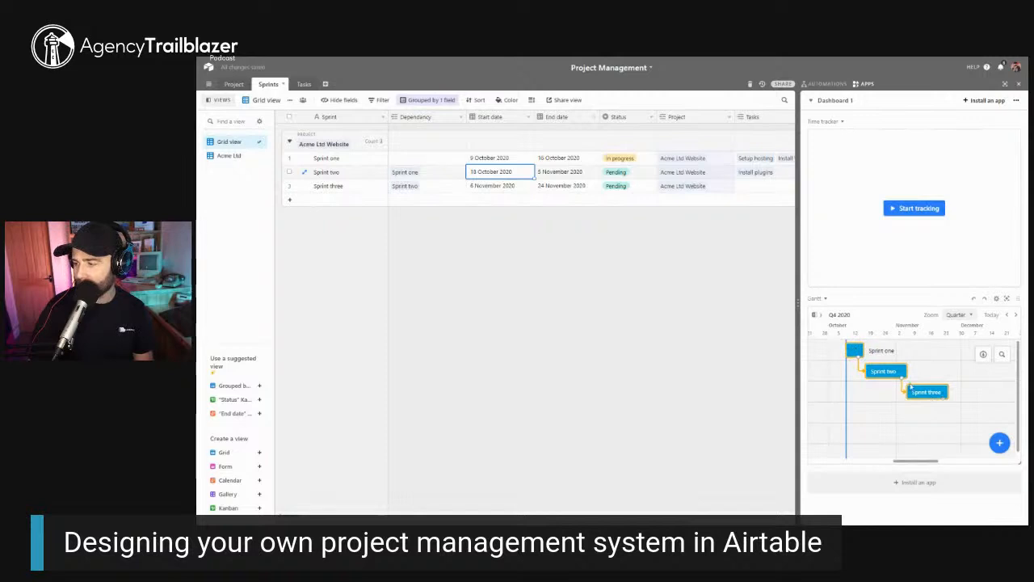
# Enlarge the Gantt chart and extend Sprint three to end on 18 December 2020
pyautogui.click(1008, 300)
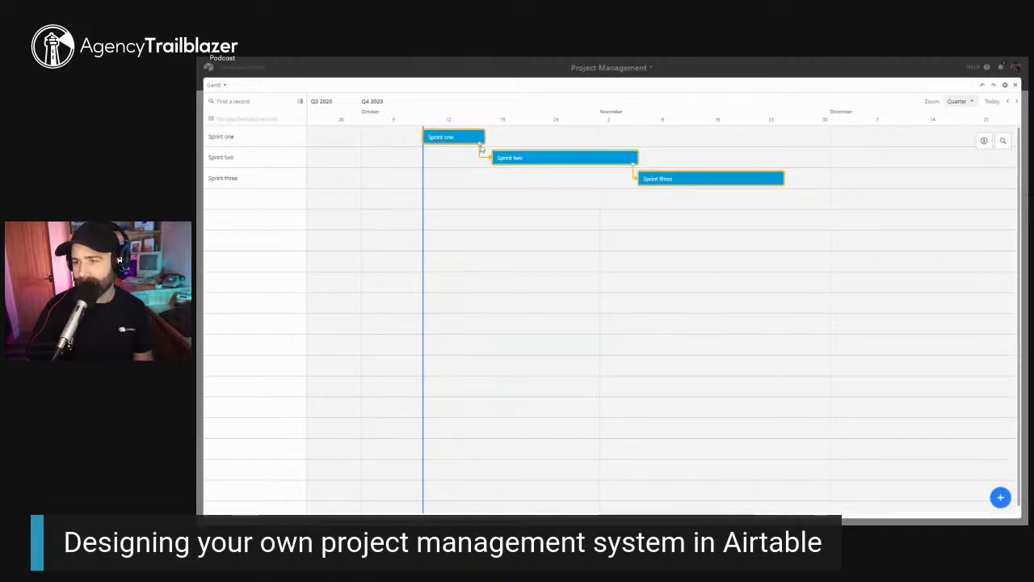
pyautogui.moveTo(685, 178)
pyautogui.mouseDown()
pyautogui.moveTo(739, 183)
pyautogui.moveTo(670, 180)
pyautogui.moveTo(680, 182)
pyautogui.mouseUp()
pyautogui.moveTo(782, 178); pyautogui.dragTo(966, 176)
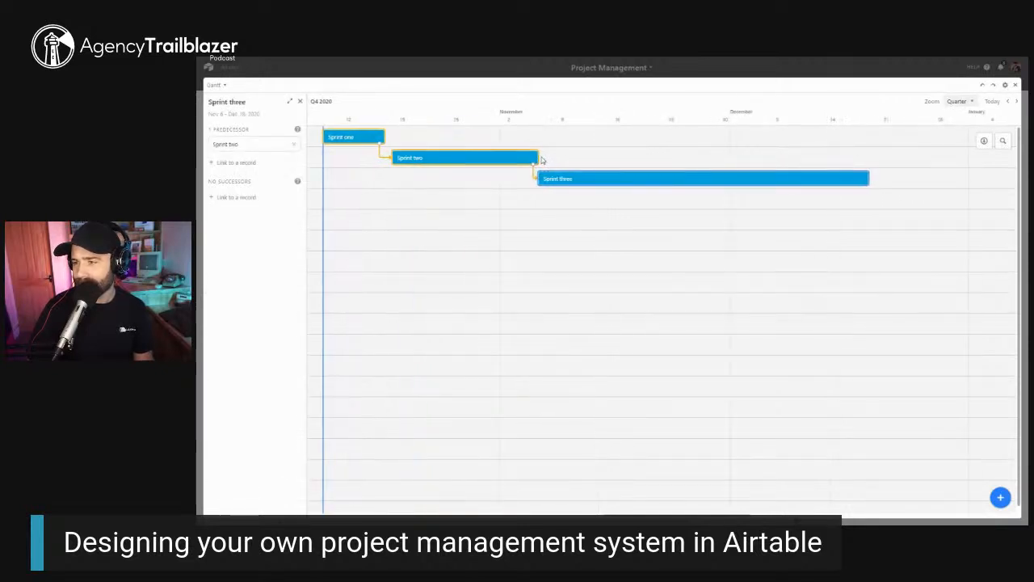
# Shorten Sprint two on the Gantt chart, bring Sprint three forward to 28 October – 9 December 2020, and return to the Sprints grid
pyautogui.moveTo(540, 156); pyautogui.dragTo(462, 157)
pyautogui.moveTo(543, 183); pyautogui.dragTo(490, 179)
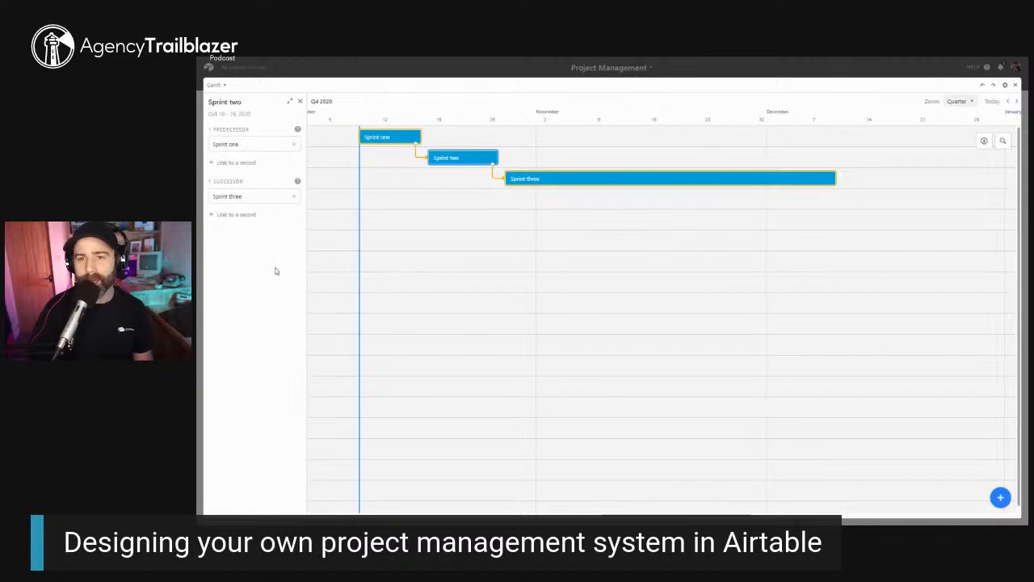
pyautogui.click(1016, 85)
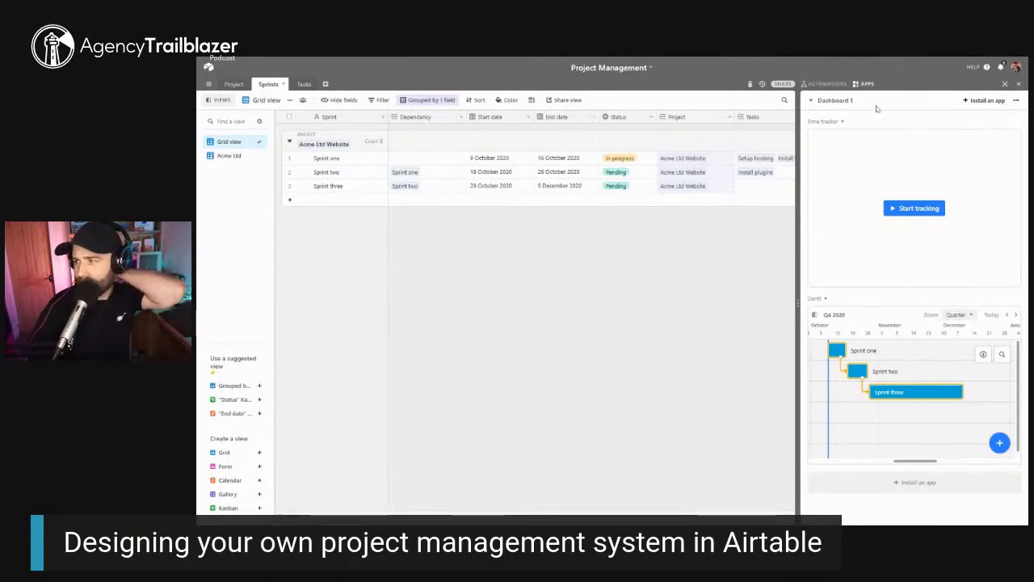
# Browse the app marketplace's featured apps and the full list of apps made by Airtable
pyautogui.click(988, 100)
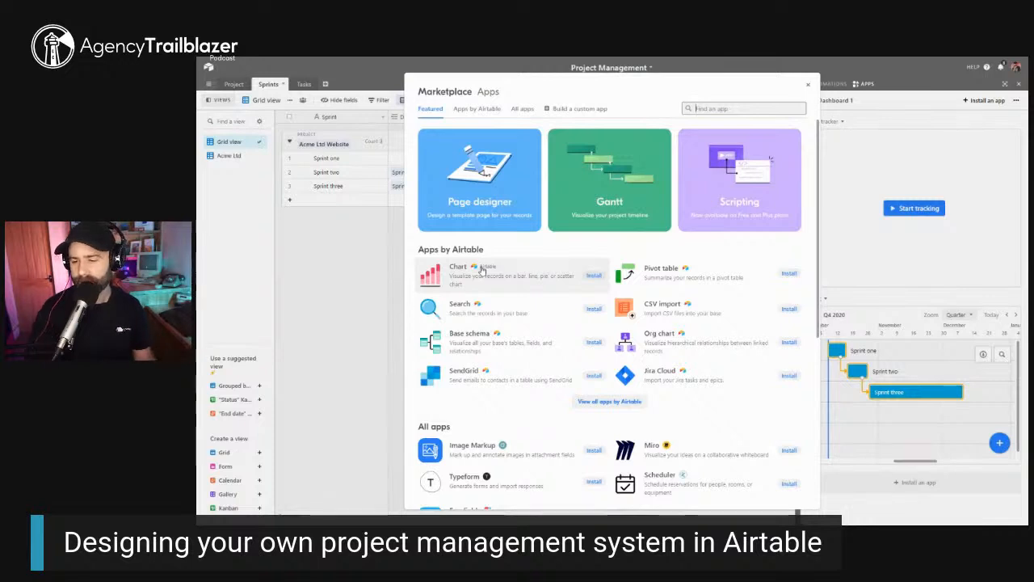
pyautogui.scroll(-1, 588, 280)
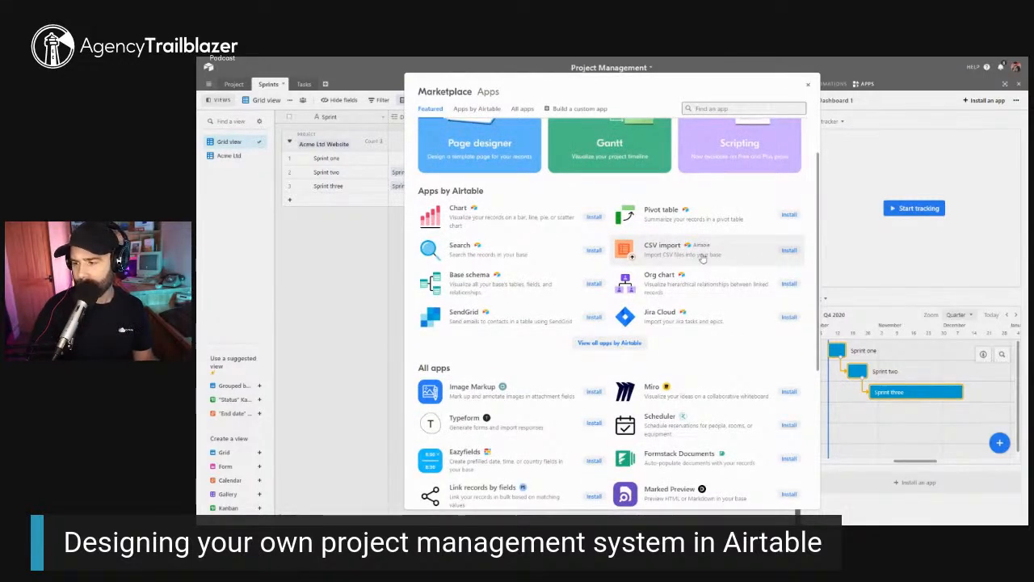
pyautogui.scroll(-2, 695, 263)
pyautogui.scroll(-1, 715, 329)
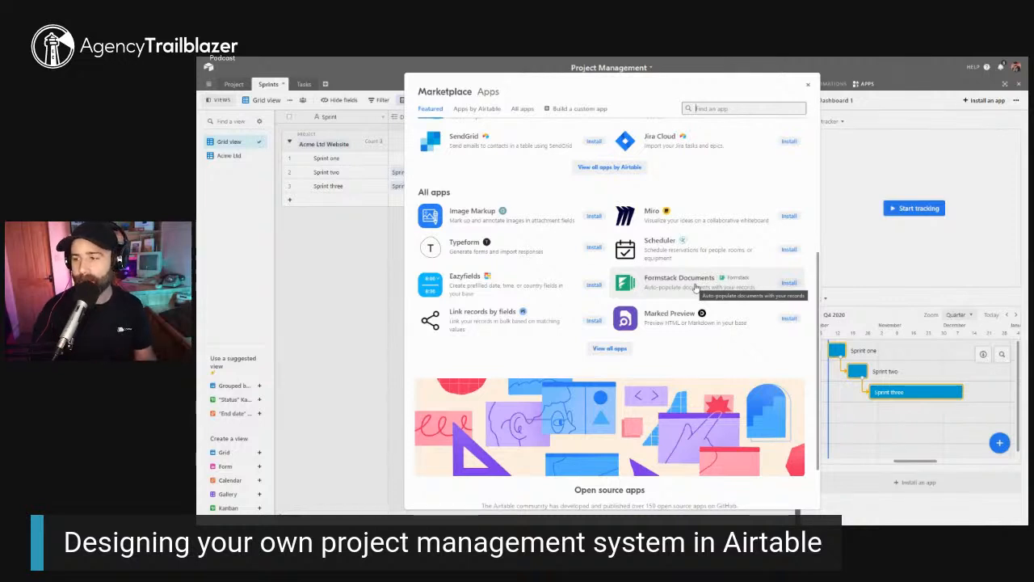
pyautogui.scroll(3, 615, 283)
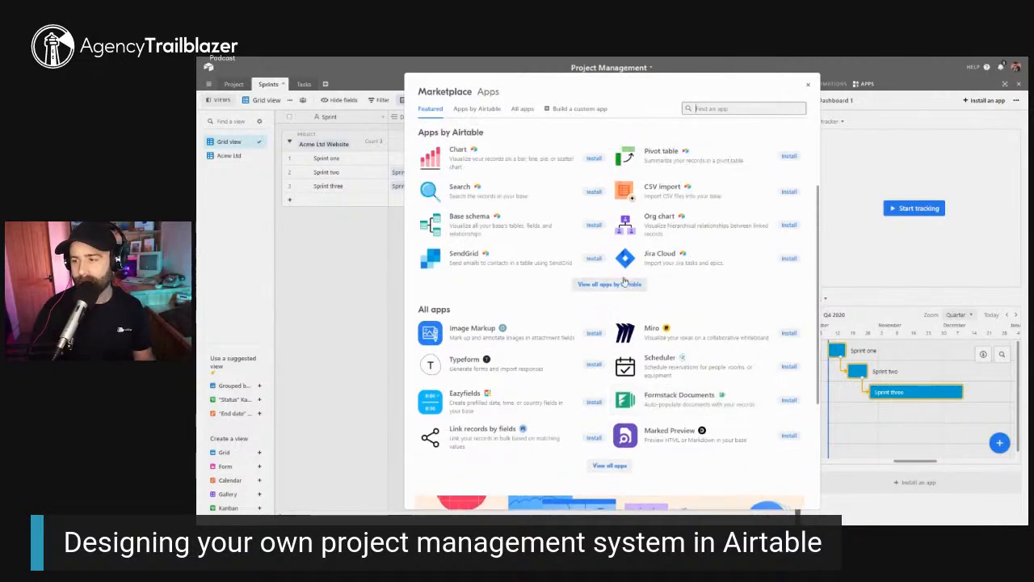
pyautogui.click(612, 284)
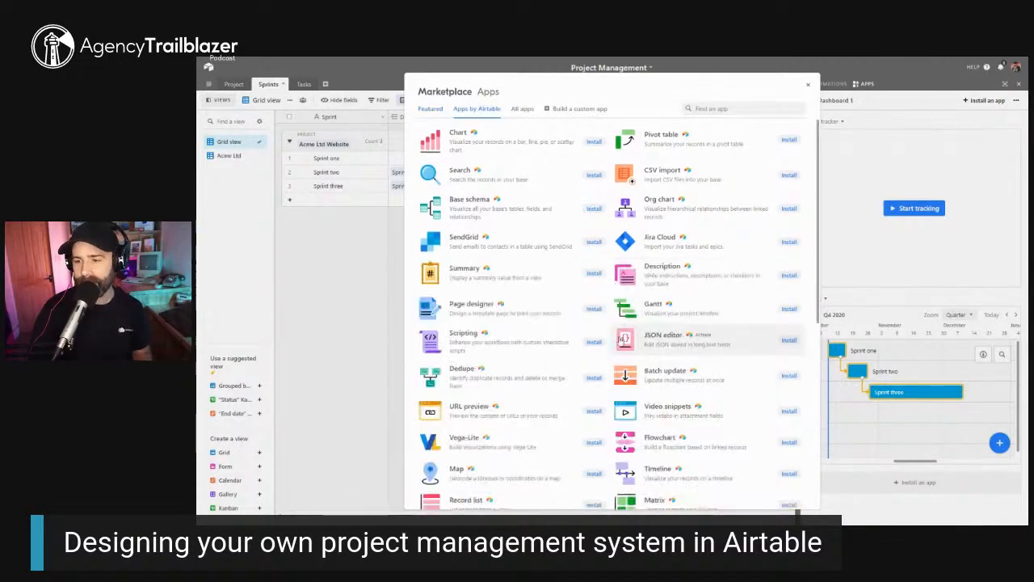
pyautogui.scroll(-2, 566, 340)
pyautogui.scroll(-5, 530, 331)
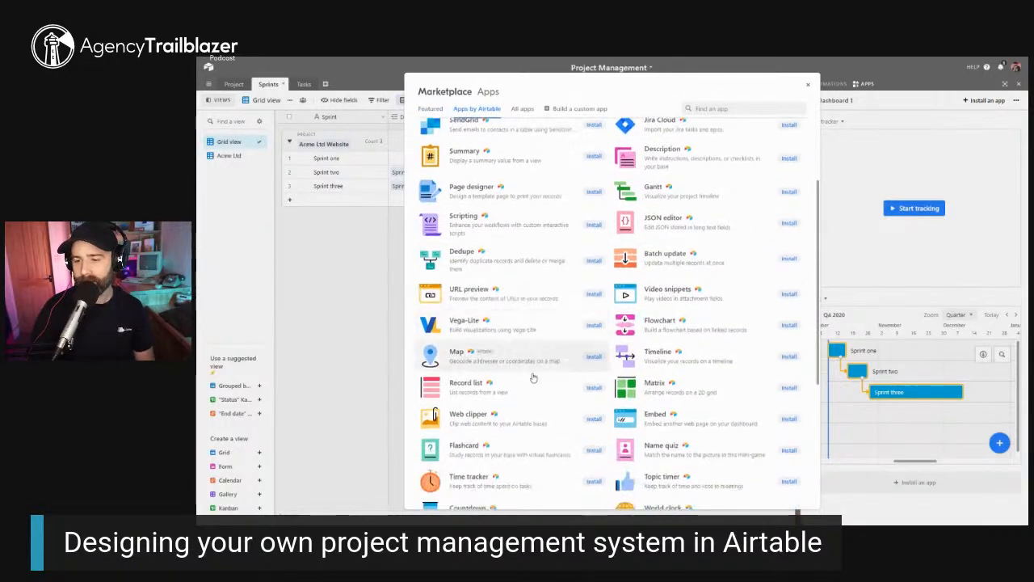
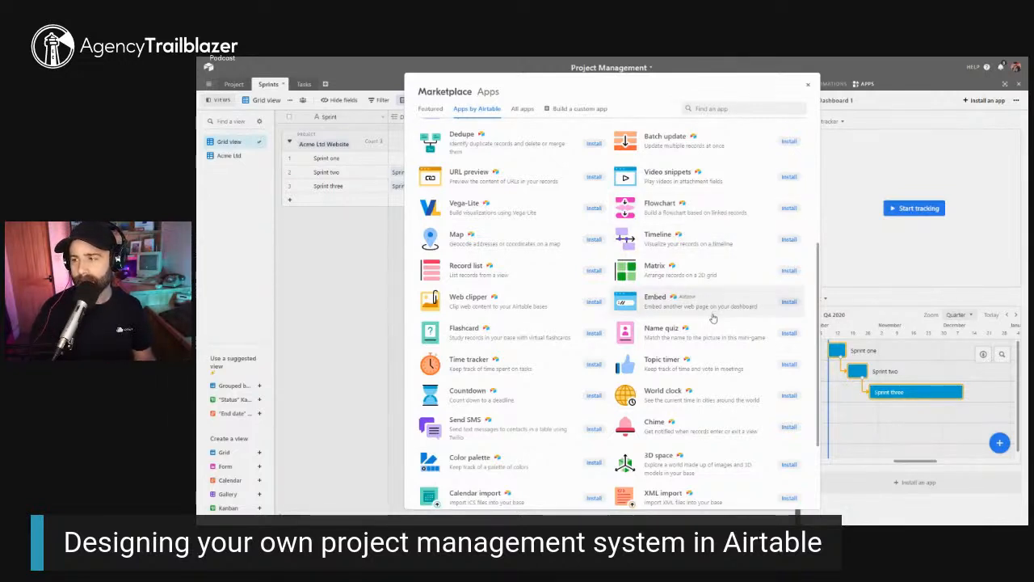
pyautogui.scroll(-3, 703, 331)
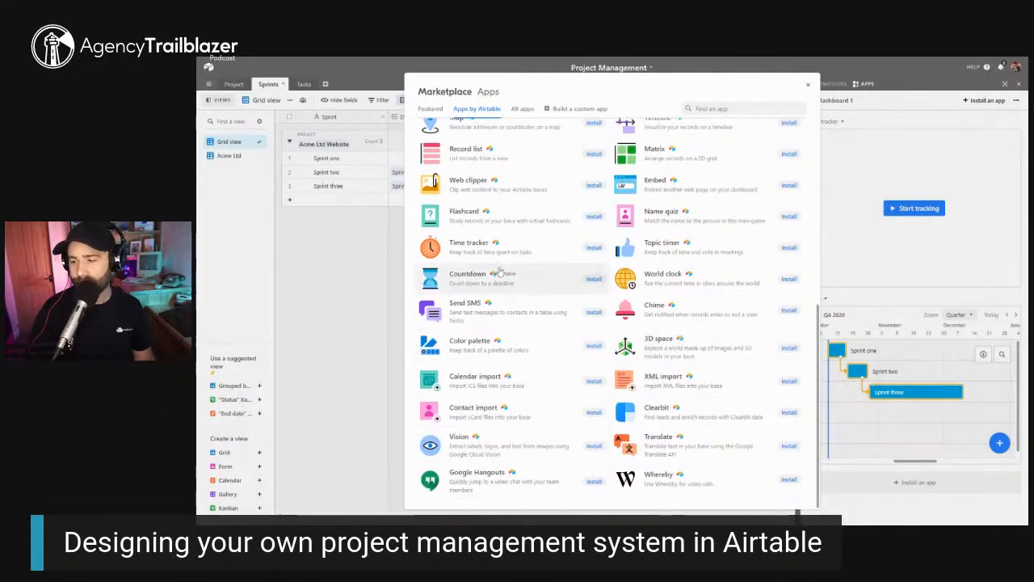
pyautogui.scroll(4, 623, 434)
pyautogui.scroll(5, 624, 434)
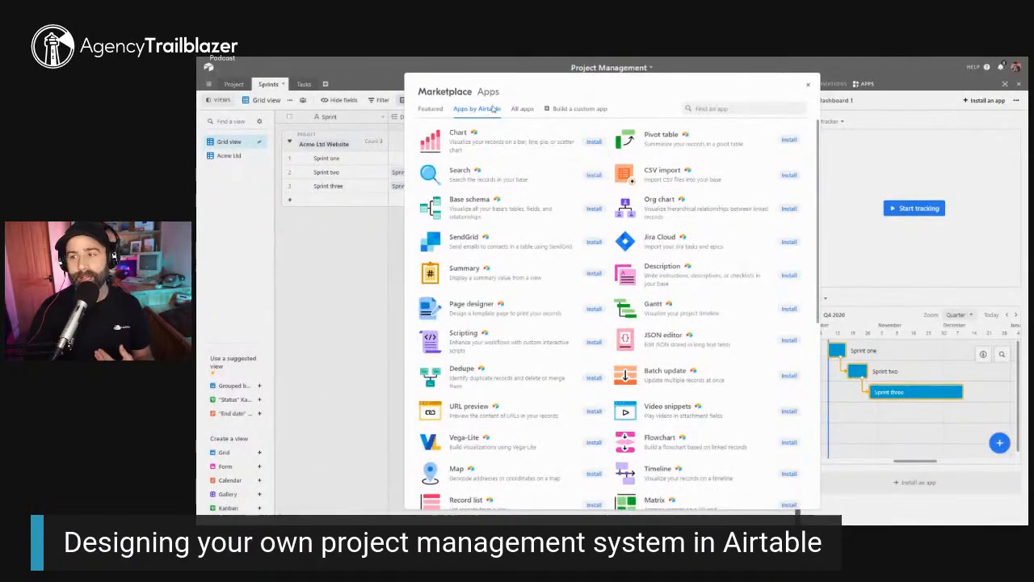
# Look through the marketplace's complete list of apps and close the marketplace
pyautogui.click(522, 108)
pyautogui.scroll(-2, 543, 223)
pyautogui.scroll(-15, 543, 223)
pyautogui.scroll(4, 565, 294)
pyautogui.scroll(-4, 565, 295)
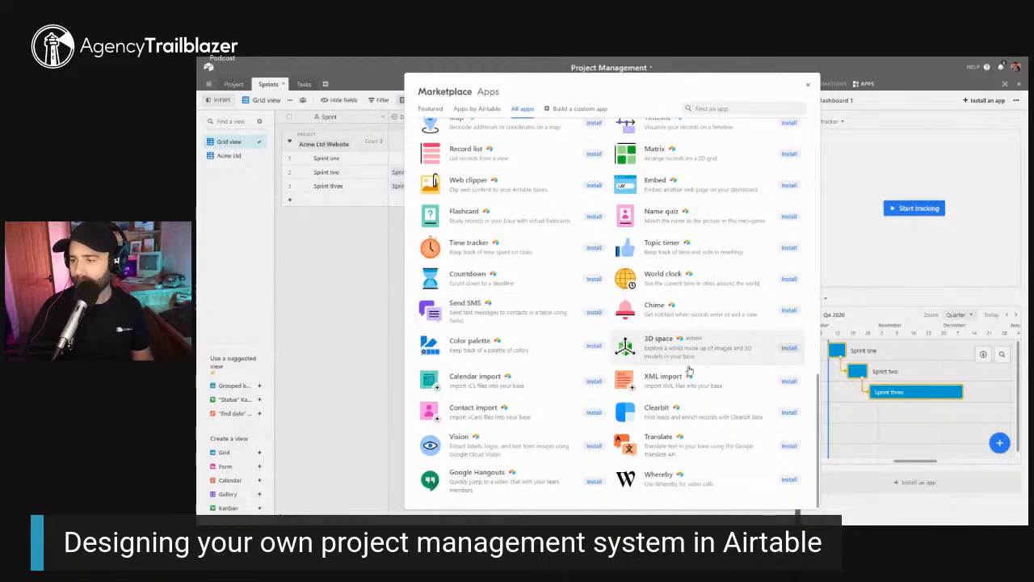
pyautogui.click(319, 341)
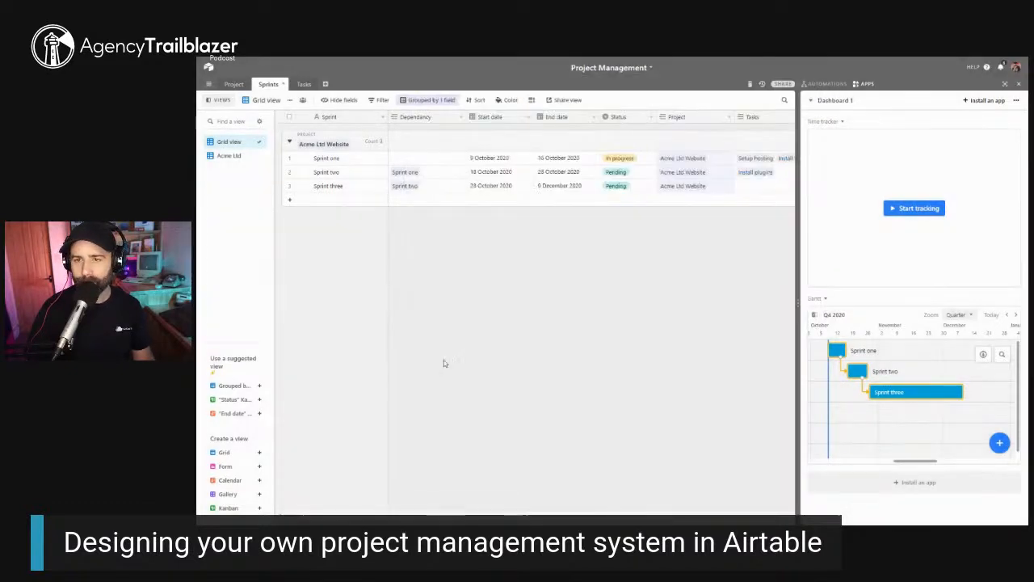
# Create a new empty table named Timesheet in the Project Management base
pyautogui.click(234, 84)
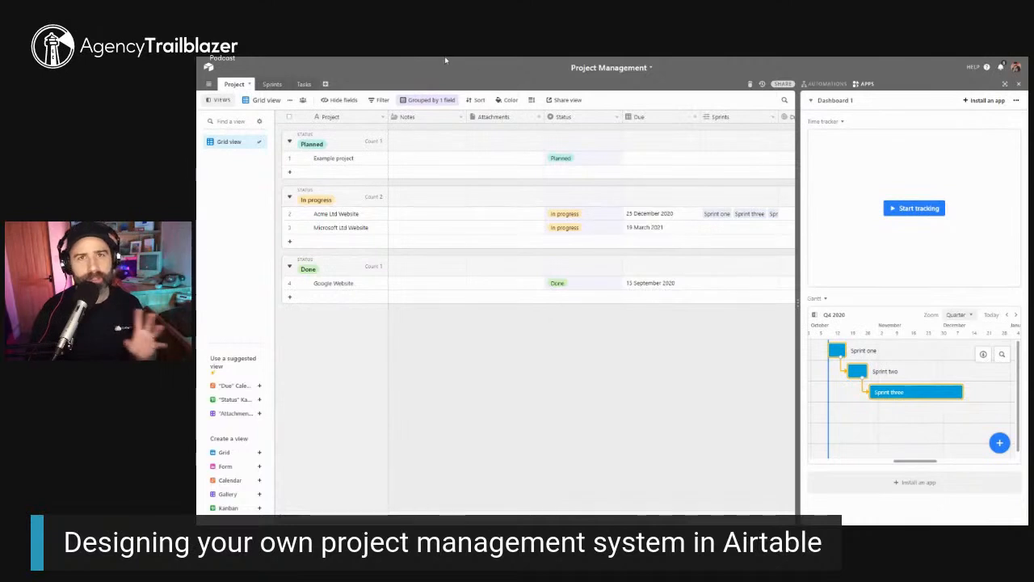
pyautogui.click(325, 85)
pyautogui.click(331, 96)
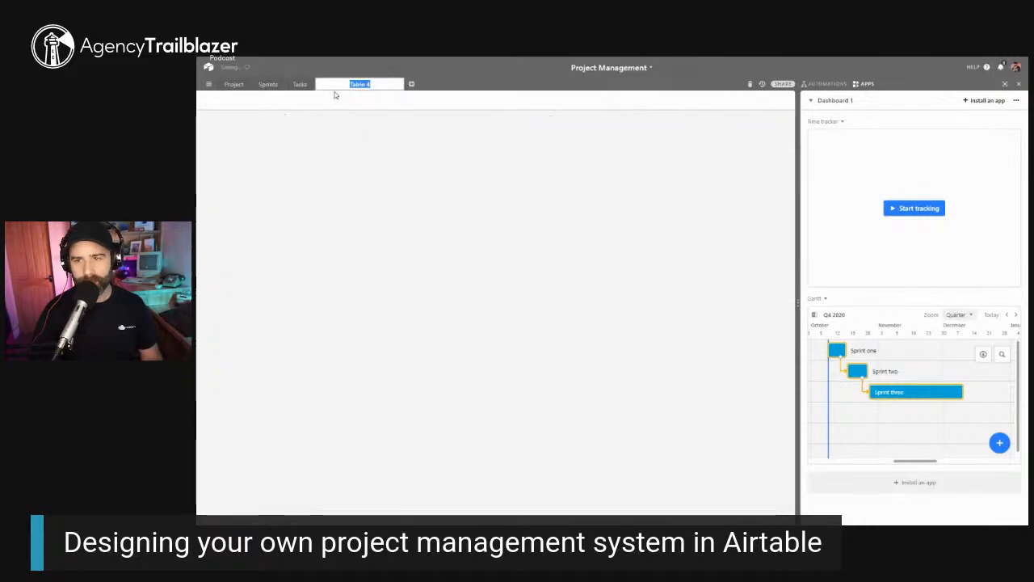
pyautogui.write('Time')
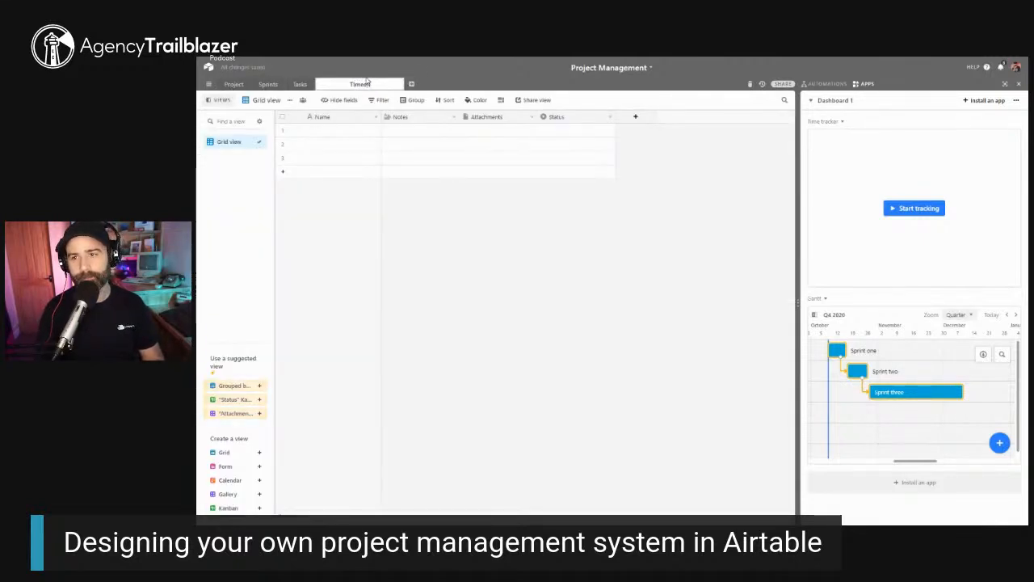
pyautogui.write('sheet')
pyautogui.press('Return')
# Add a Collaborator-type field to the Timesheet table and name it Collaborator
pyautogui.click(635, 117)
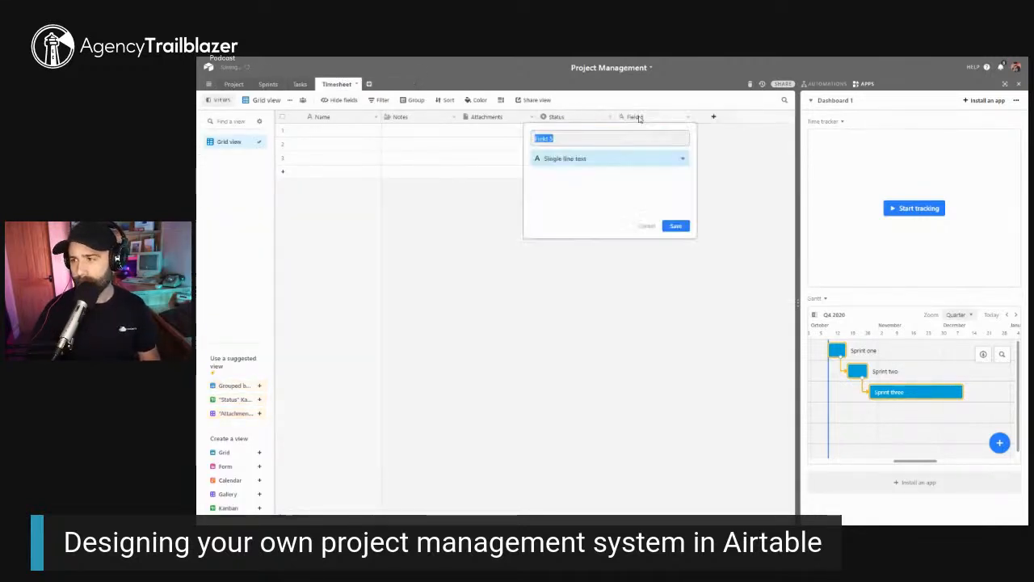
pyautogui.click(591, 157)
pyautogui.write('coll')
pyautogui.press('Return')
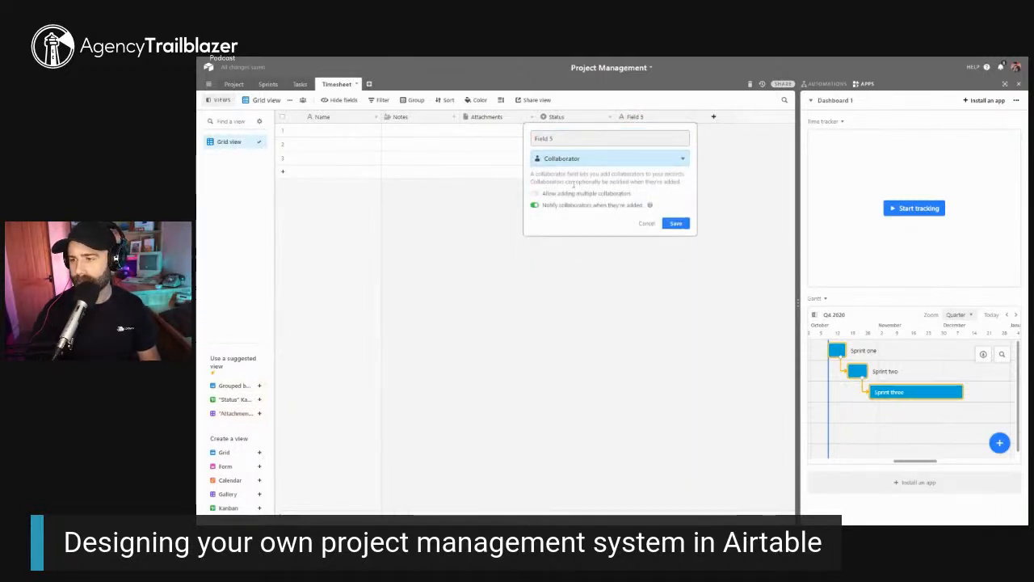
pyautogui.click(676, 223)
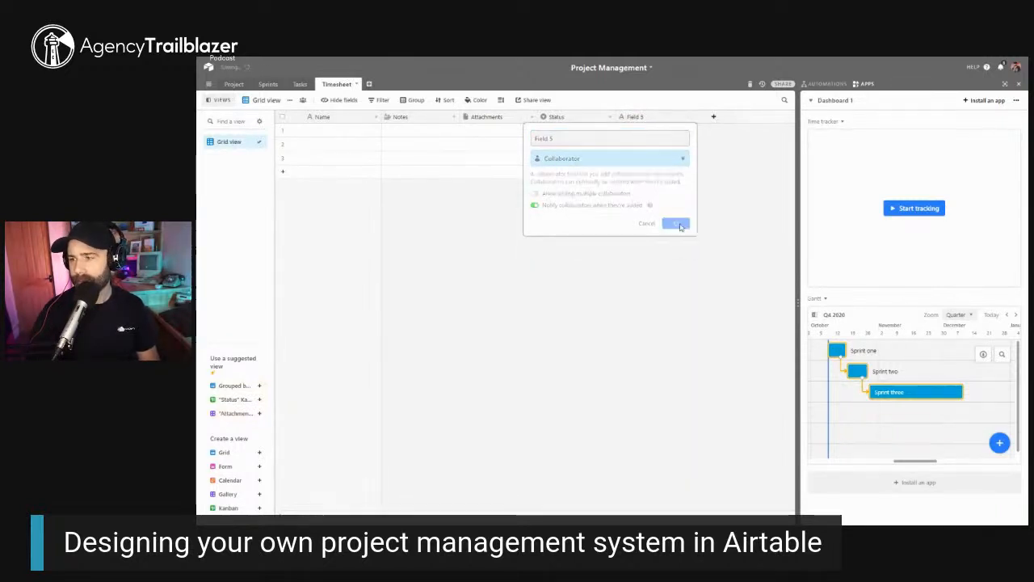
pyautogui.click(638, 117)
pyautogui.click(643, 130)
pyautogui.write('Collaborator')
pyautogui.press('Return')
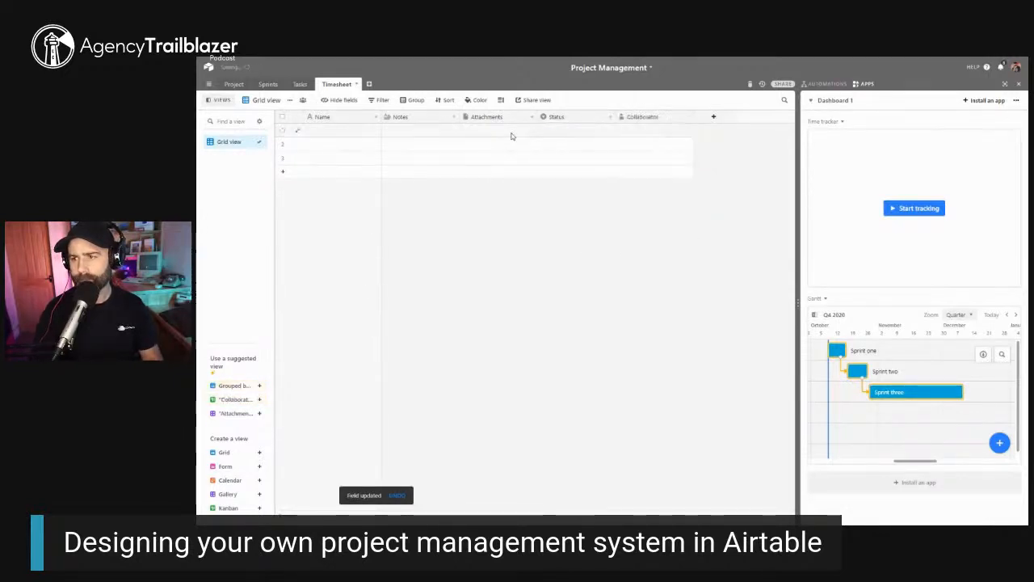
# Delete the Status and Attachments fields from the Timesheet table
pyautogui.rightClick(549, 116)
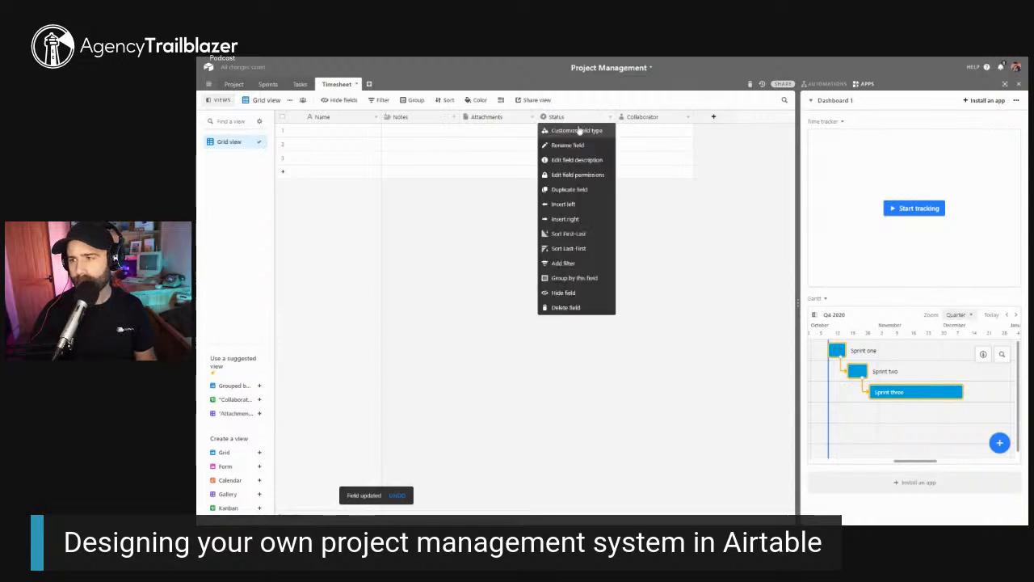
pyautogui.click(570, 311)
pyautogui.rightClick(481, 116)
pyautogui.click(501, 309)
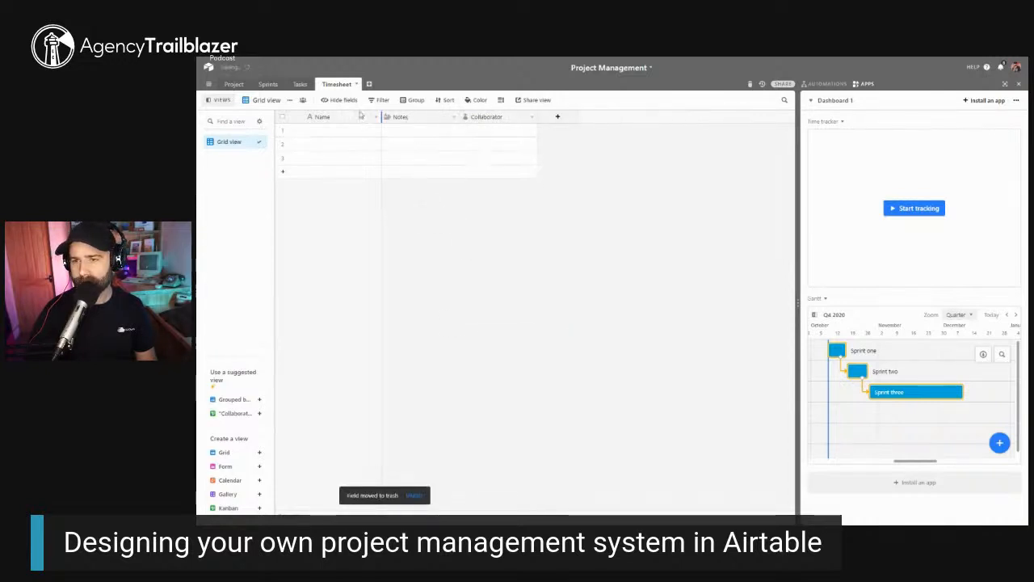
# Rename the Timesheet table's primary field as Activity
pyautogui.rightClick(322, 118)
pyautogui.click(344, 133)
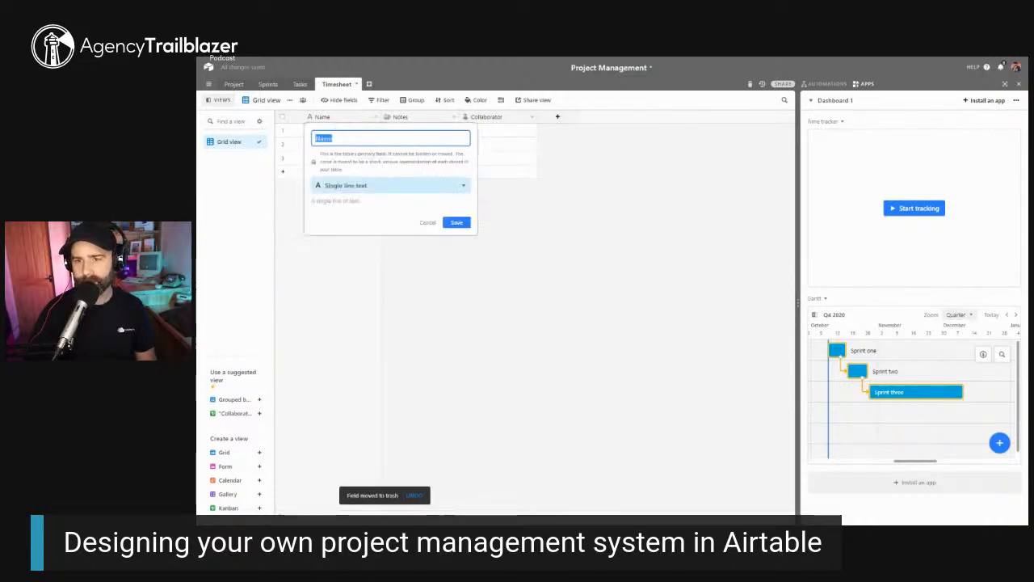
pyautogui.write('ent')
pyautogui.press('BackSpace')
pyautogui.press('BackSpace')
pyautogui.press('BackSpace')
pyautogui.write('ei')
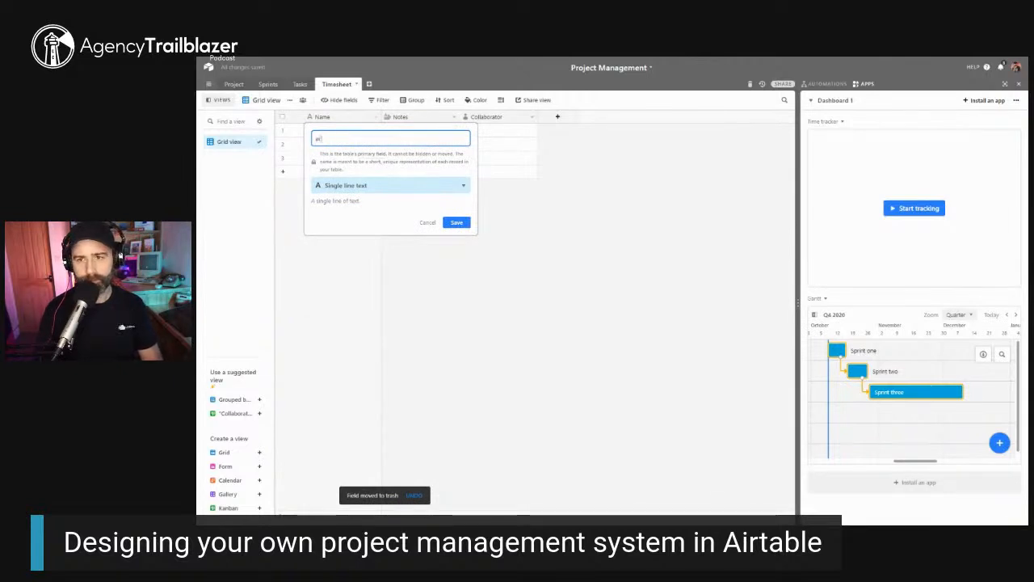
pyautogui.press('BackSpace')
pyautogui.press('BackSpace')
pyautogui.write('Activity')
pyautogui.press('Return')
# Insert a Duration field of type Duration, in h:mm format, directly before Notes in the Timesheet table
pyautogui.rightClick(400, 119)
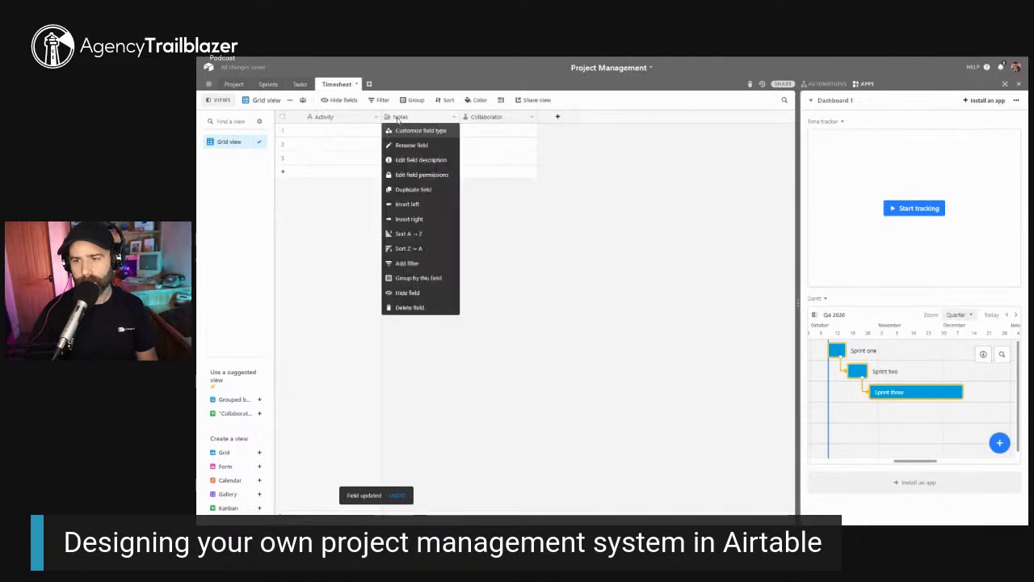
pyautogui.click(405, 205)
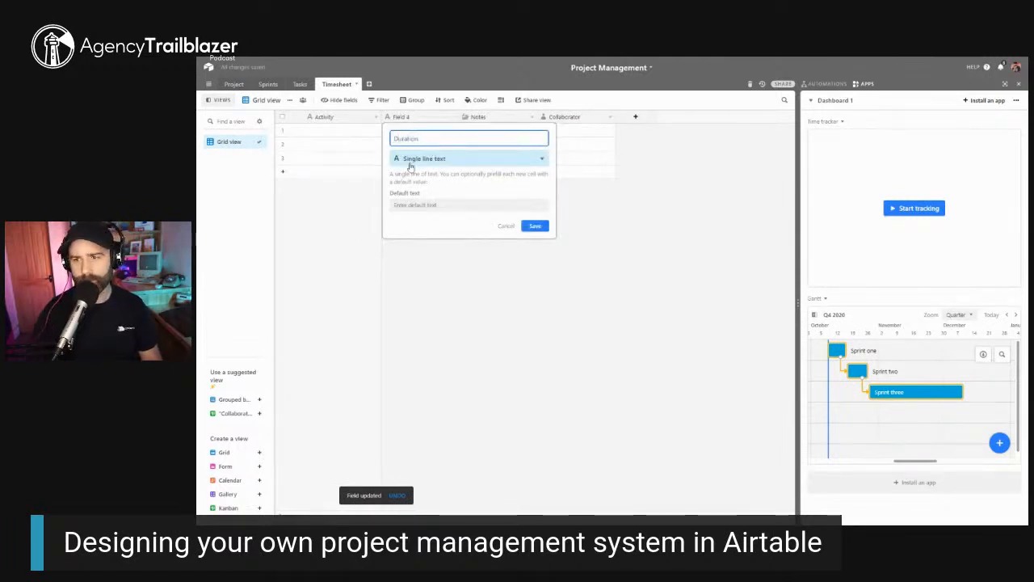
pyautogui.click(418, 160)
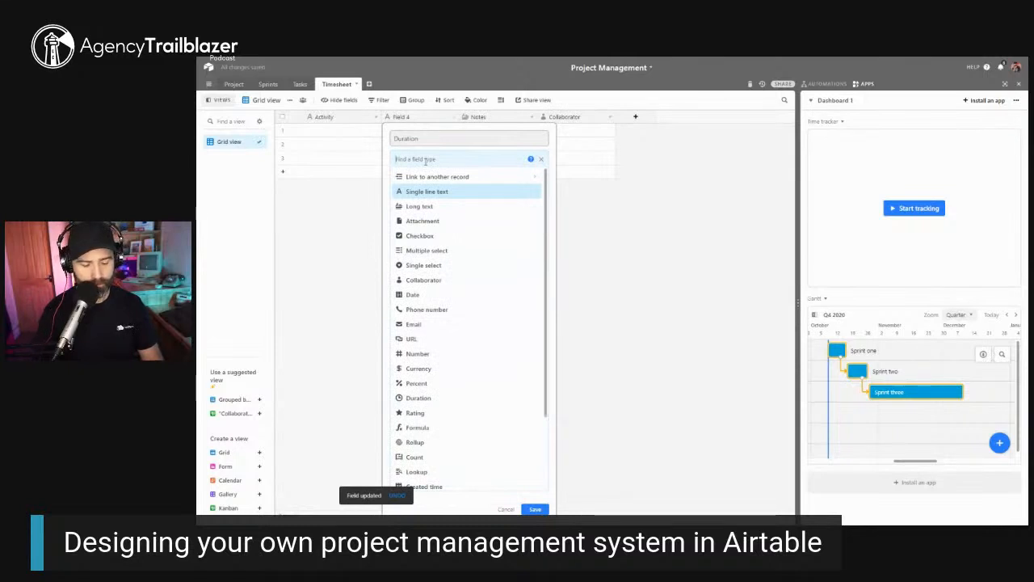
pyautogui.write('dur')
pyautogui.press('Return')
pyautogui.click(535, 219)
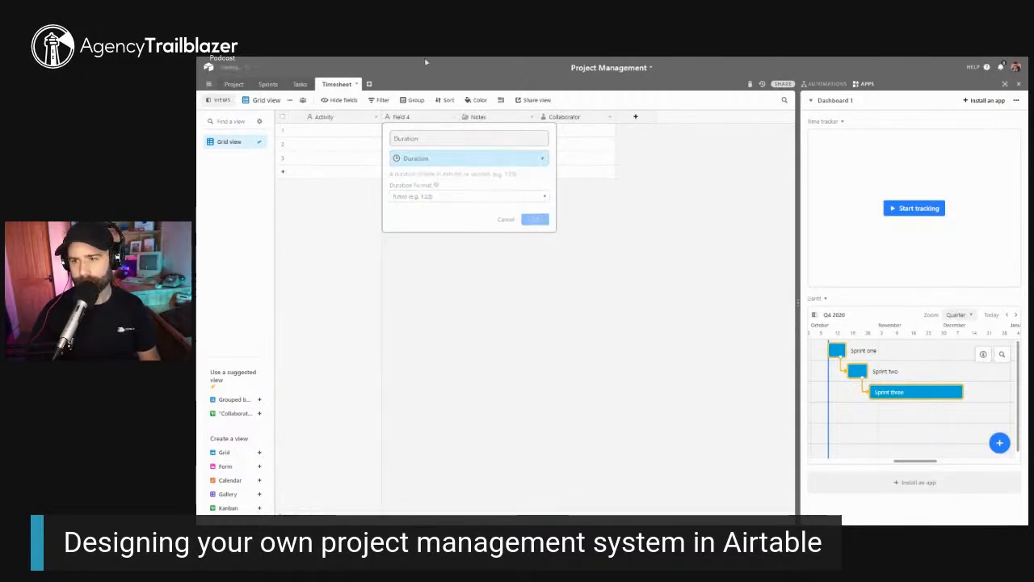
# Insert a Date field of type Date, in local format without a time, directly before Notes in the Timesheet table
pyautogui.rightClick(471, 116)
pyautogui.click(493, 202)
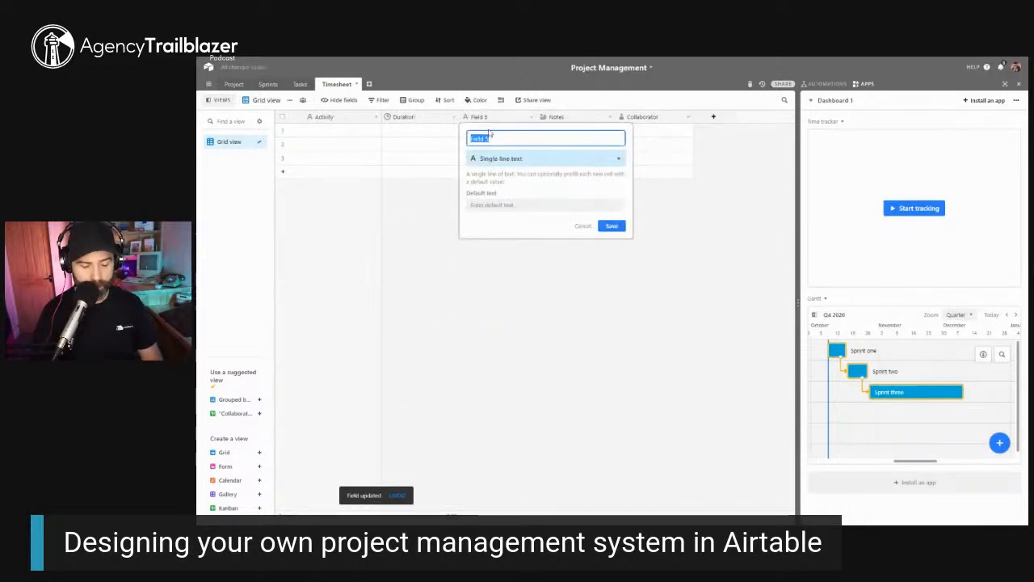
pyautogui.write('Date')
pyautogui.click(492, 159)
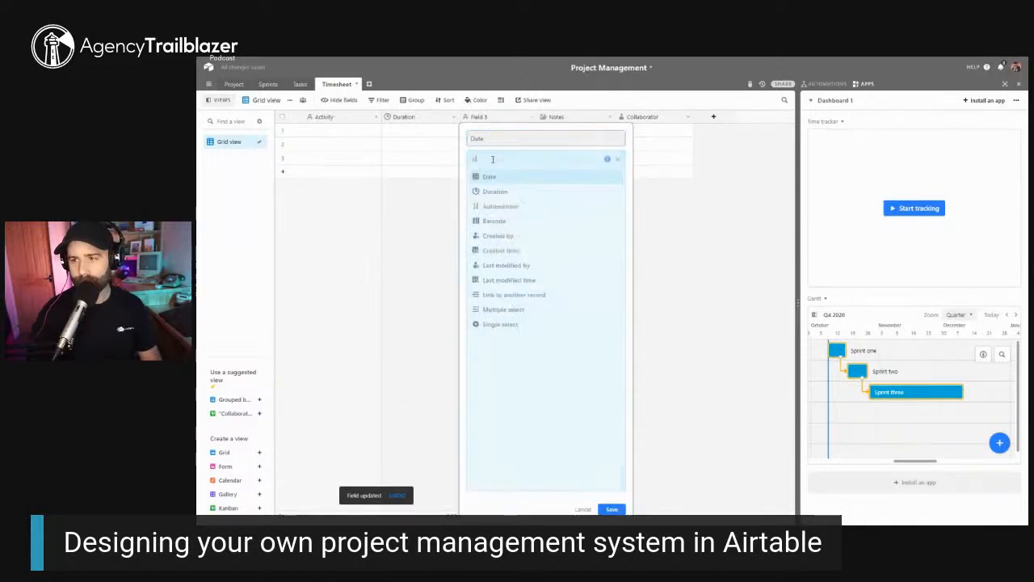
pyautogui.write('date')
pyautogui.press('Return')
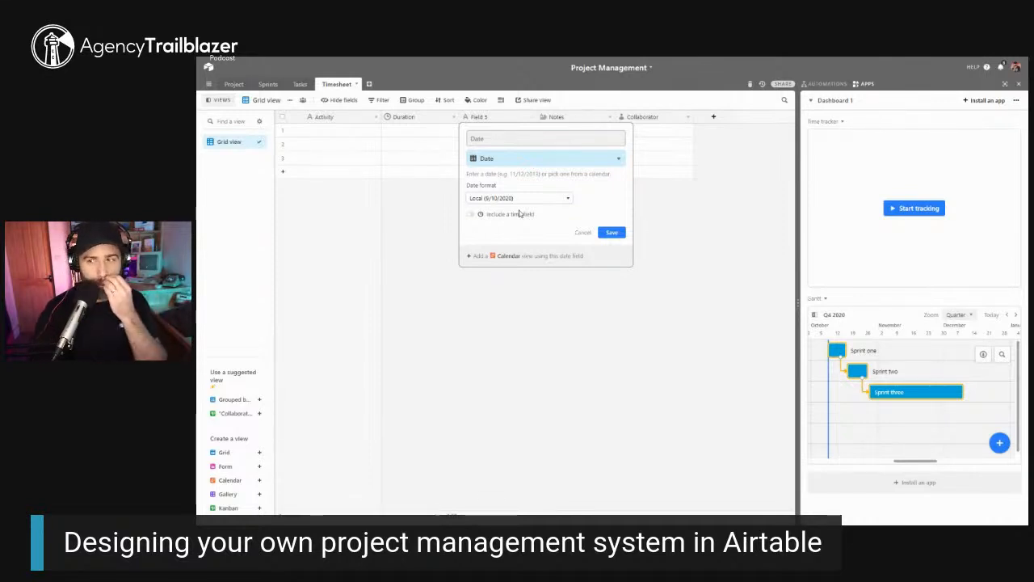
pyautogui.click(613, 234)
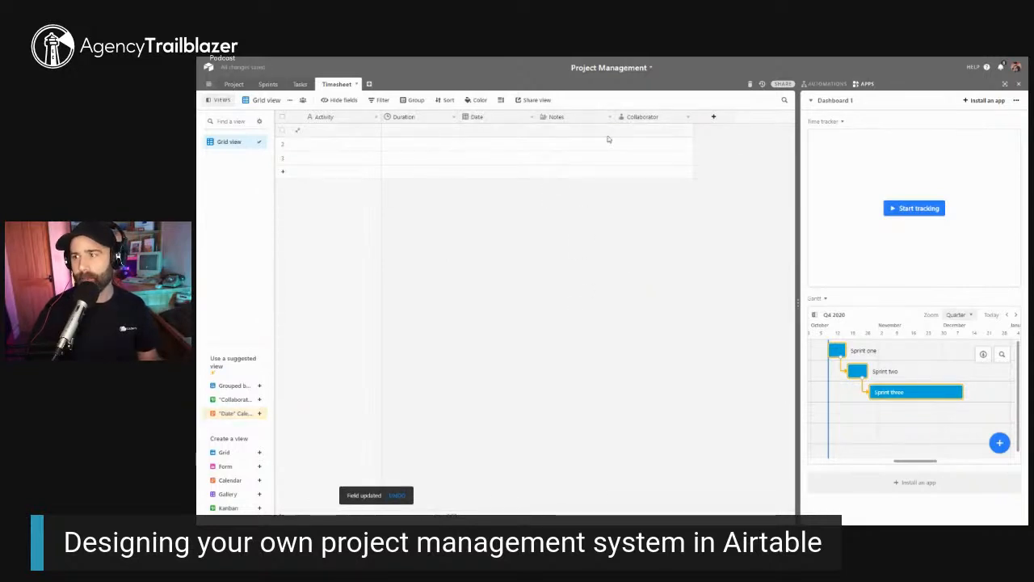
# Add a field linking to the Tasks table at the end of the Timesheet table and name it Task
pyautogui.click(714, 116)
pyautogui.click(650, 161)
pyautogui.write('tast')
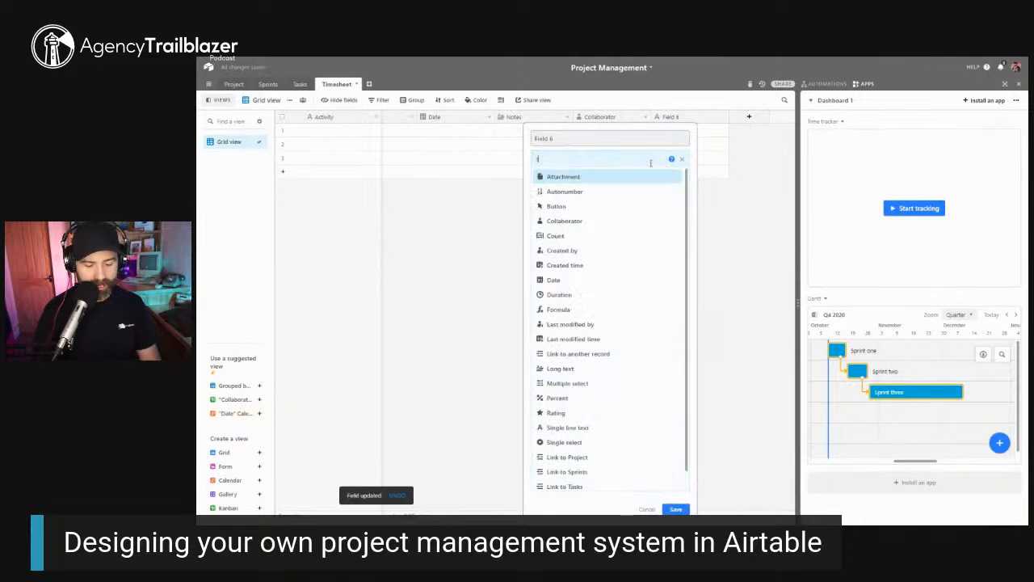
pyautogui.press('BackSpace')
pyautogui.press('BackSpace')
pyautogui.press('BackSpace')
pyautogui.write('ask')
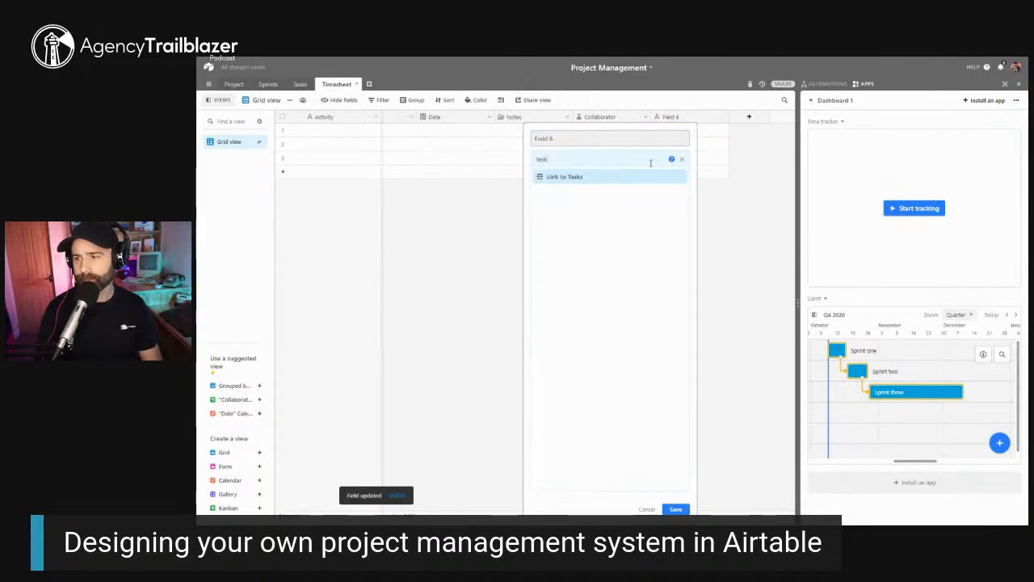
pyautogui.press('Return')
pyautogui.click(613, 137)
pyautogui.hotkey('ctrl', 'a')
pyautogui.write('Task')
pyautogui.click(677, 220)
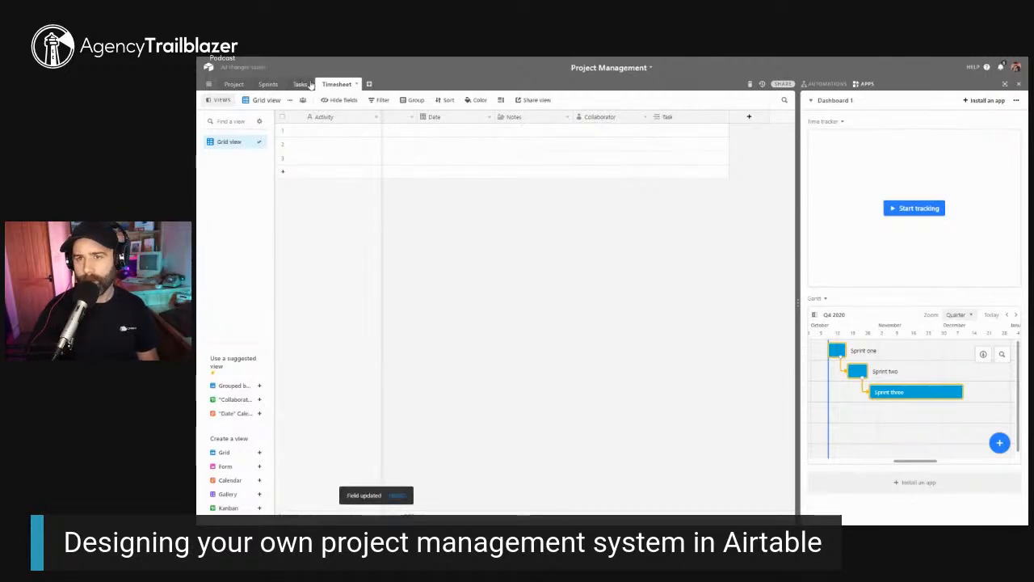
# Convert the Tasks table's Duration field to a Rollup of the linked Timesheet Duration values, aggregated with SUM(values)
pyautogui.click(301, 84)
pyautogui.rightClick(408, 120)
pyautogui.click(424, 131)
pyautogui.click(436, 157)
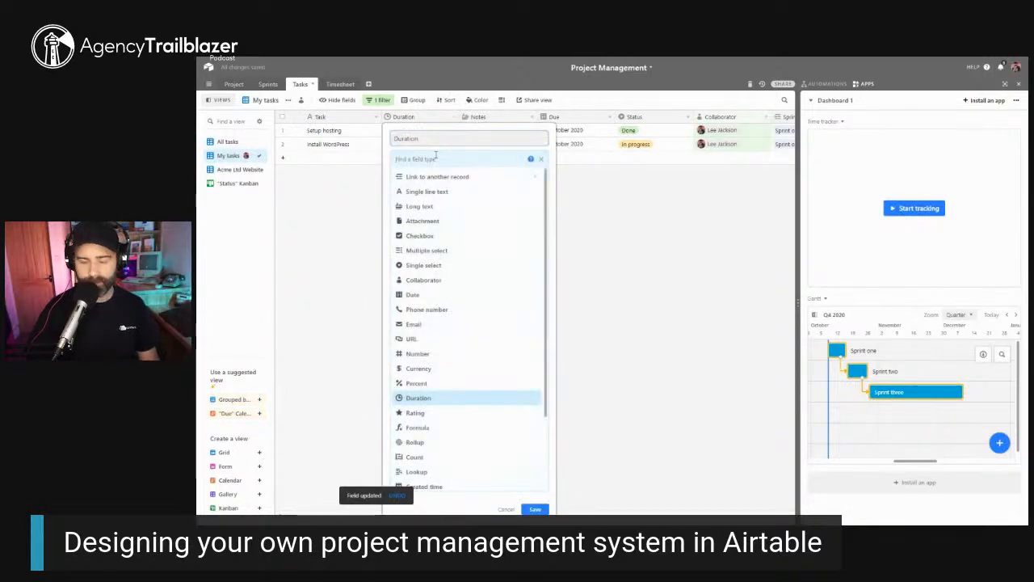
pyautogui.write('roll')
pyautogui.click(438, 177)
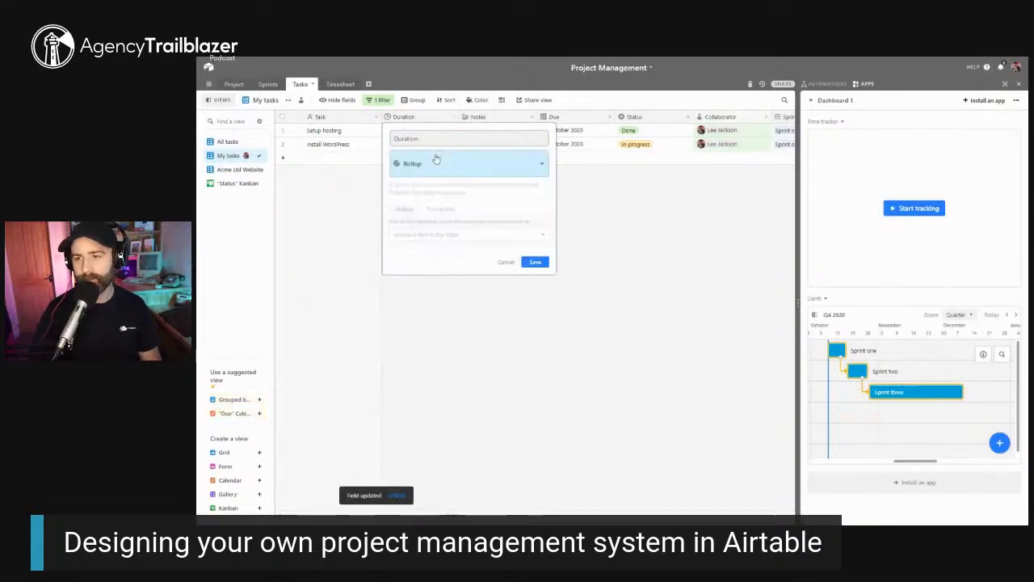
pyautogui.click(425, 226)
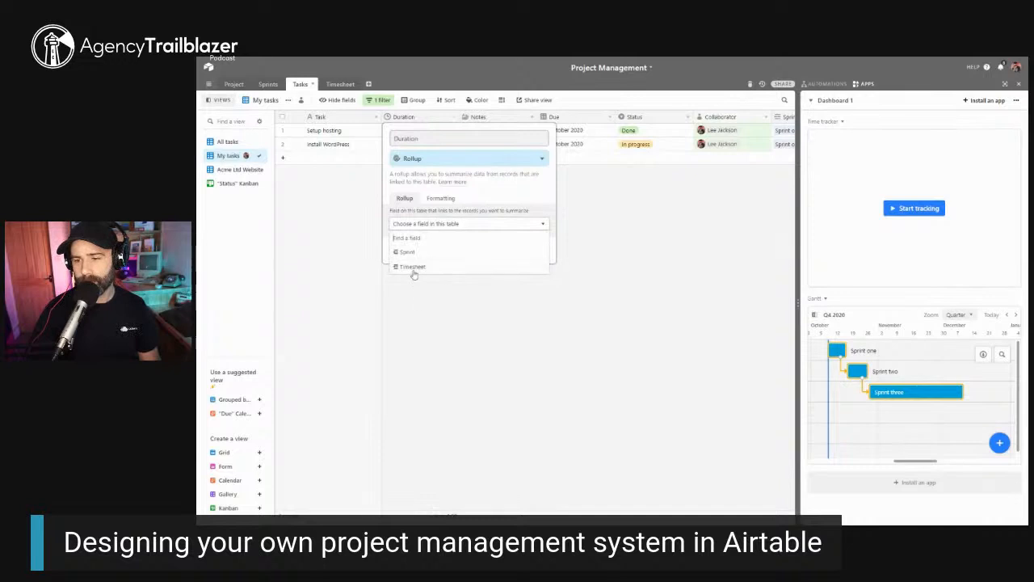
pyautogui.click(416, 269)
pyautogui.click(456, 251)
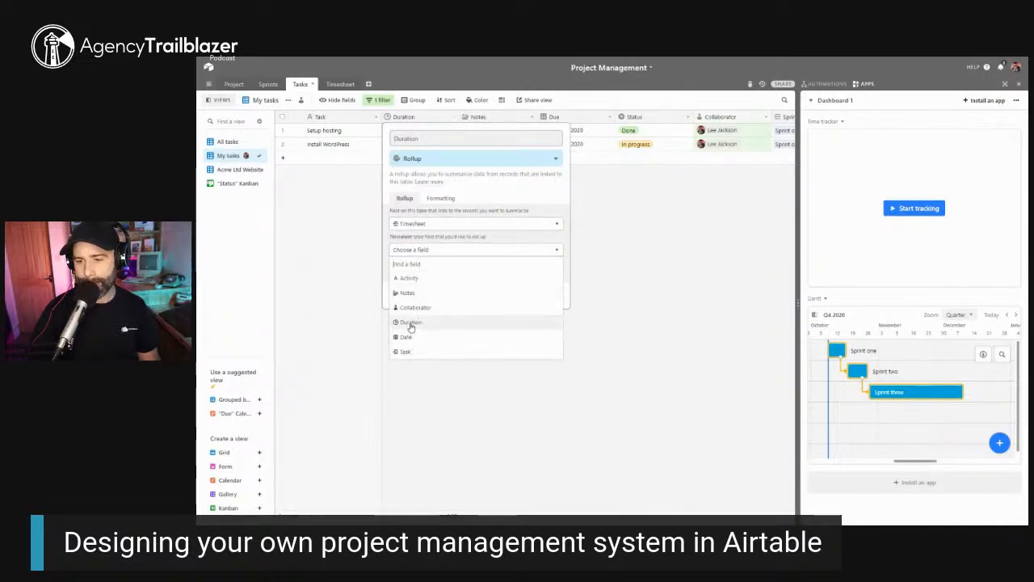
pyautogui.click(418, 296)
pyautogui.write('sum')
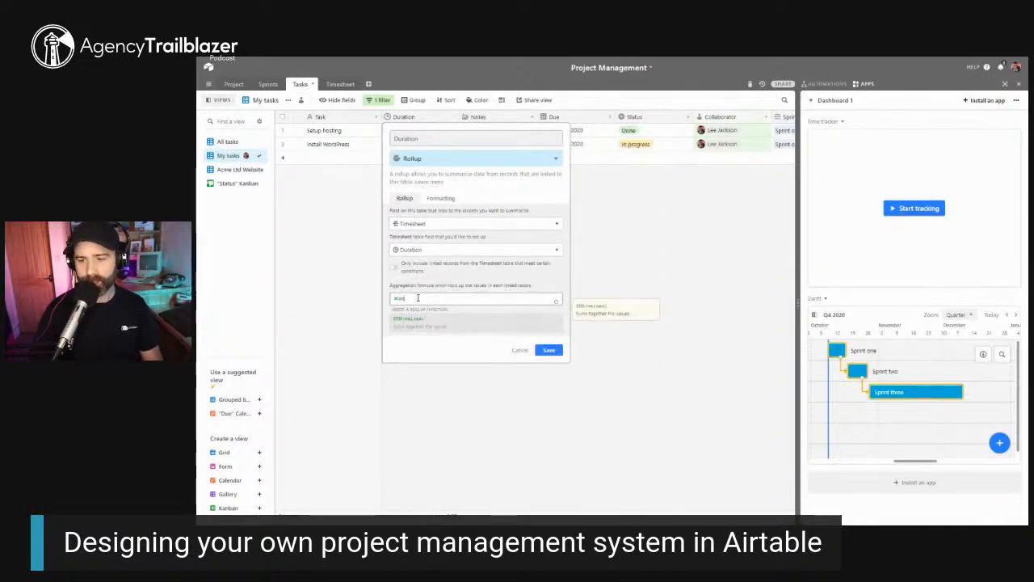
pyautogui.click(413, 328)
pyautogui.click(549, 323)
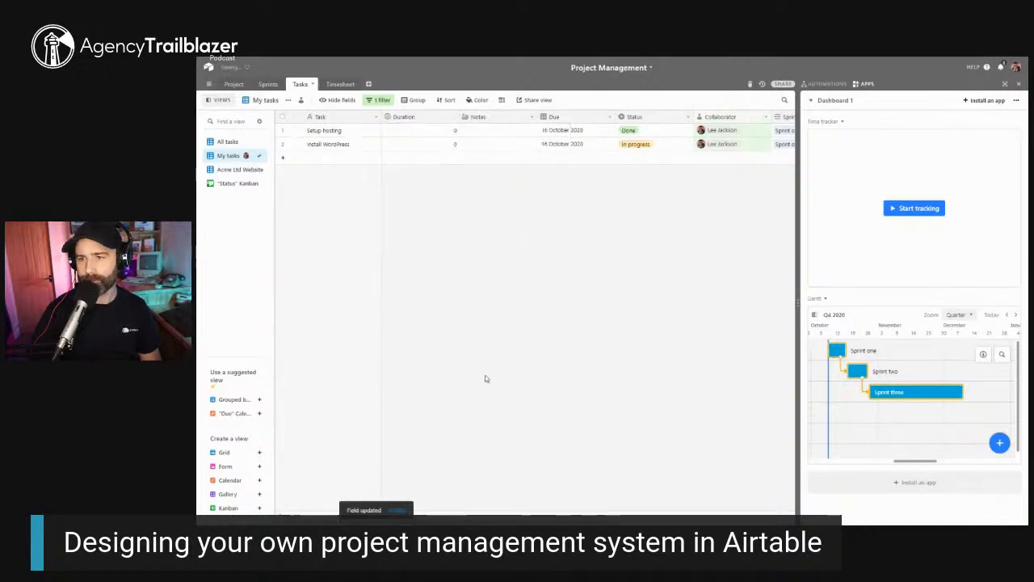
# Enter Development as the activity and 1:00 as the duration in the Timesheet table's first record
pyautogui.click(339, 84)
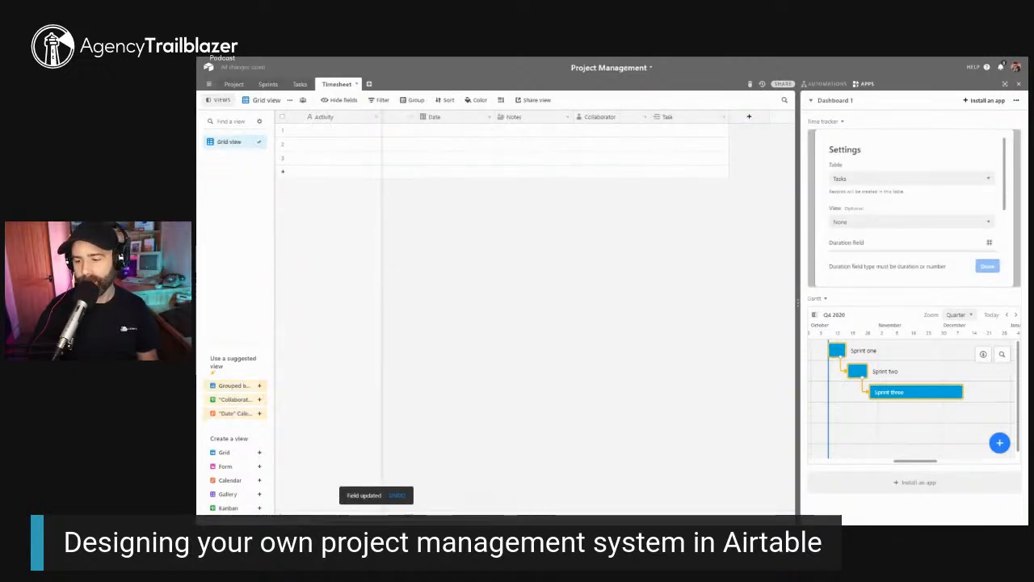
pyautogui.click(340, 132)
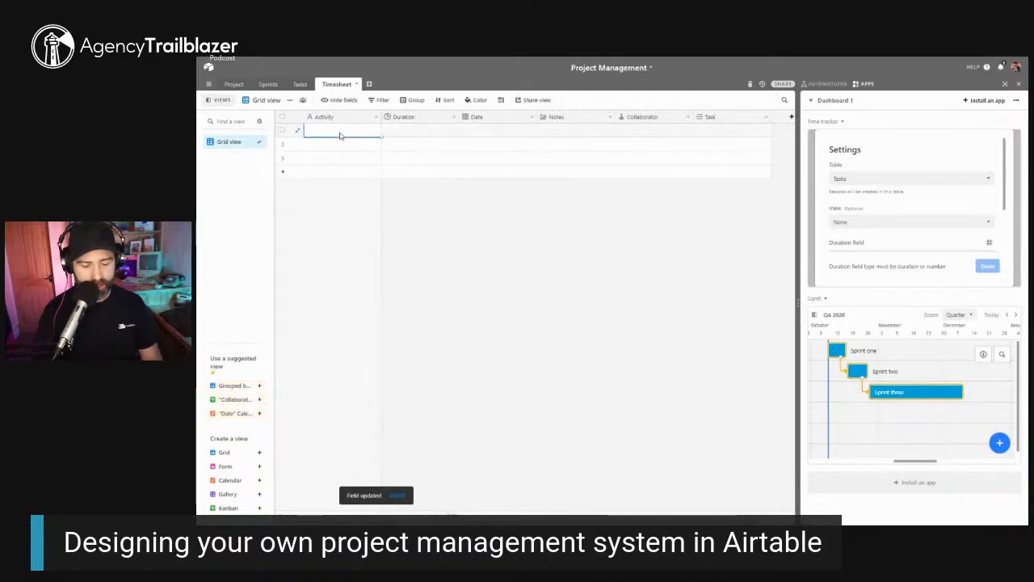
pyautogui.write('Install')
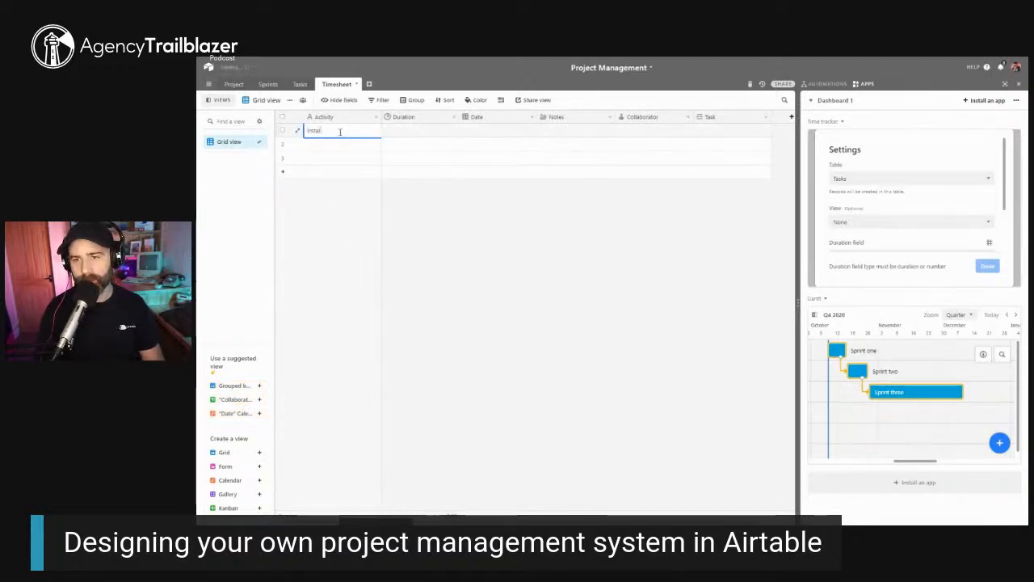
pyautogui.write('Development')
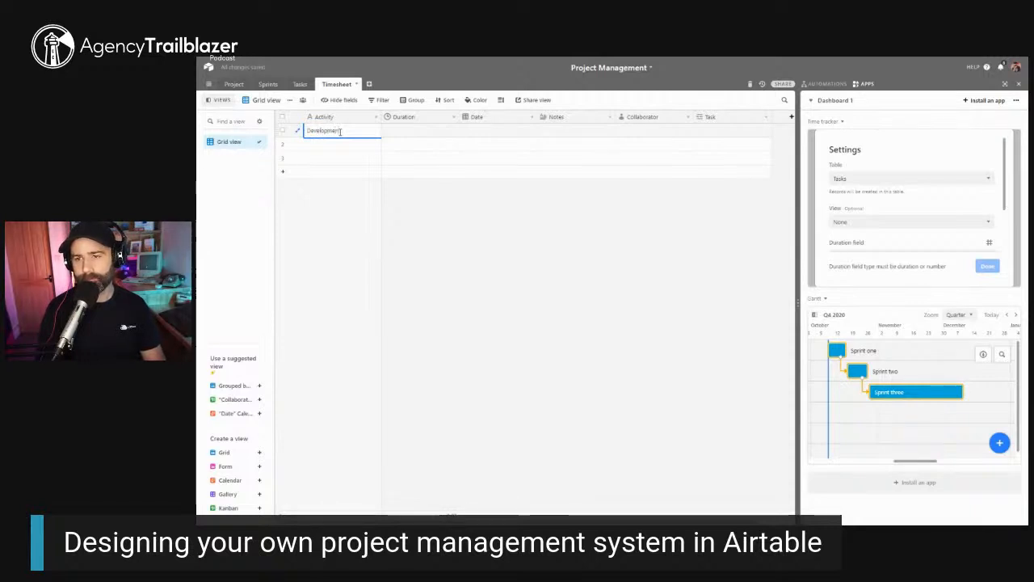
pyautogui.click(407, 135)
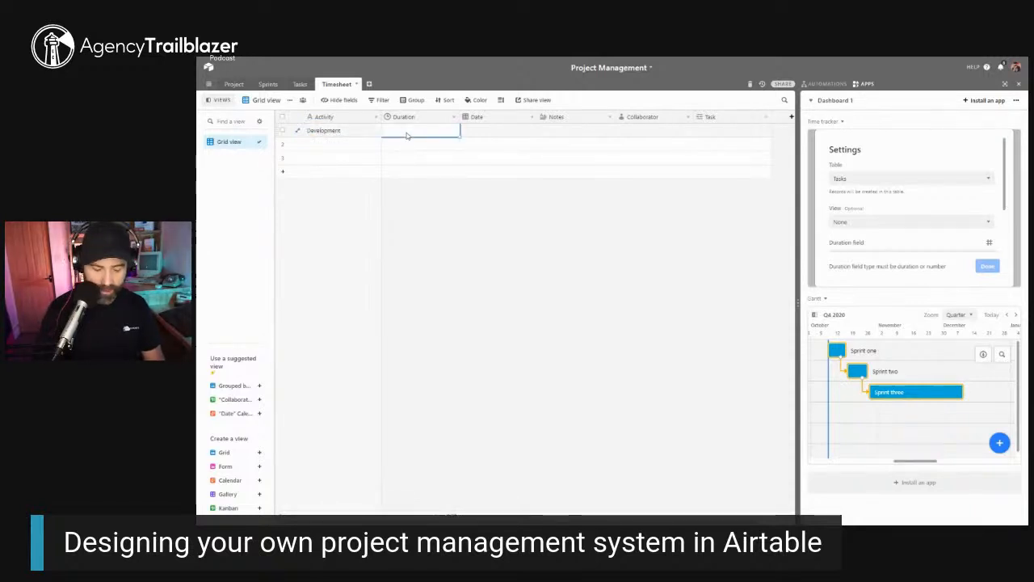
pyautogui.write('1:00')
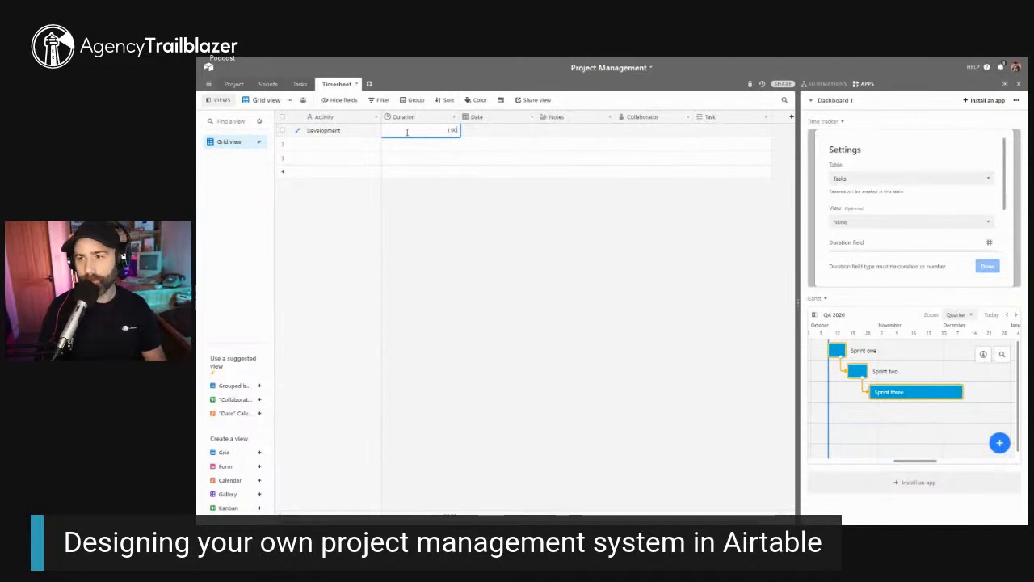
pyautogui.press('Tab')
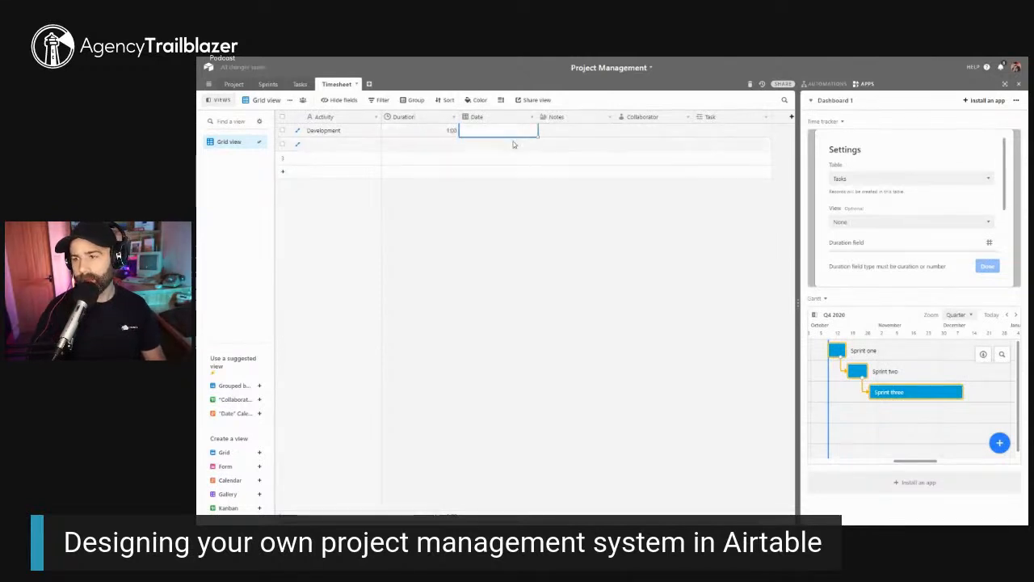
# Date the first timesheet record 9/10/2020, assign the collaborator, and link it to the Setup hosting task
pyautogui.click(509, 134)
pyautogui.click(533, 184)
pyautogui.press('Tab')
pyautogui.click(653, 134)
pyautogui.click(654, 134)
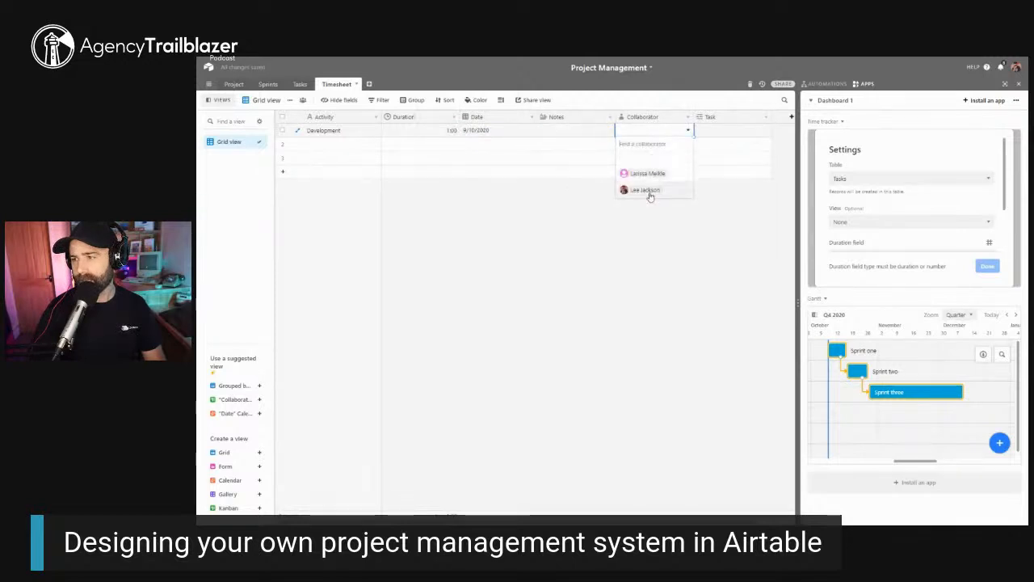
pyautogui.click(651, 189)
pyautogui.click(712, 131)
pyautogui.click(700, 130)
pyautogui.click(652, 109)
# Copy the first timesheet record's values into the second and third records
pyautogui.click(367, 133)
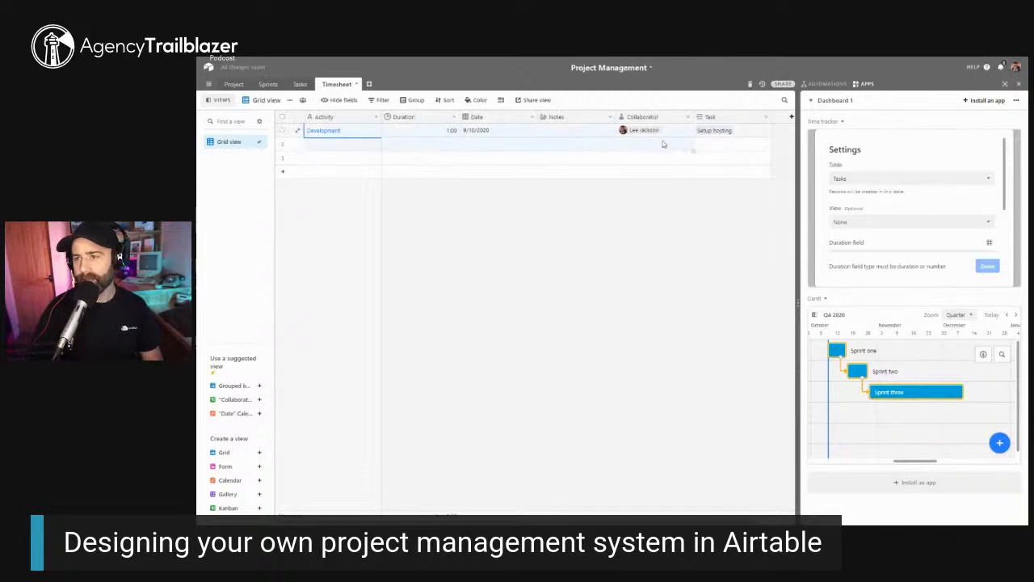
pyautogui.hotkey('ctrl', 'c')
pyautogui.click(347, 146)
pyautogui.hotkey('ctrl', 'v')
pyautogui.click(336, 159)
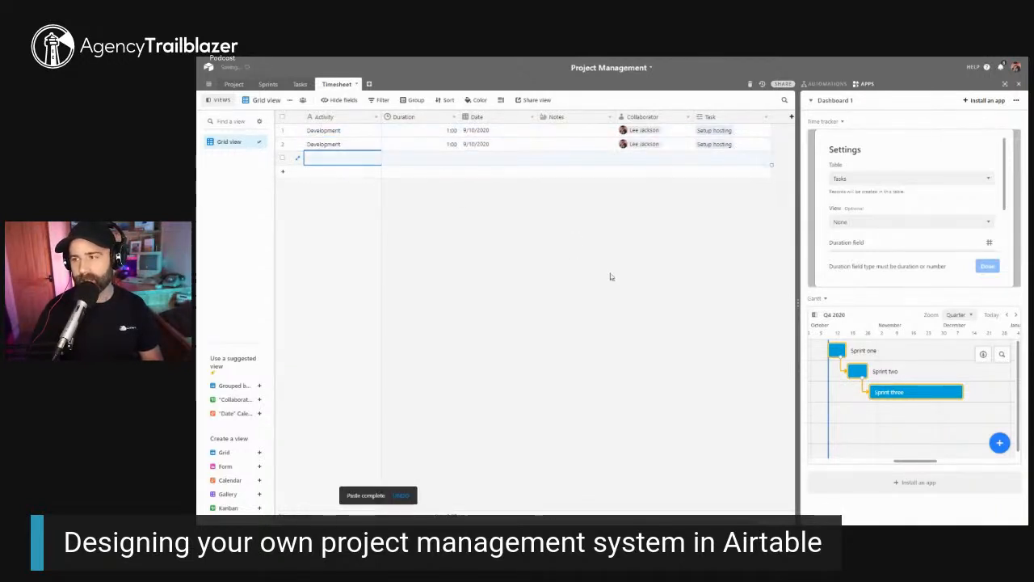
pyautogui.hotkey('ctrl', 'v')
# Set the third timesheet record's date to 2/9/2020
pyautogui.doubleClick(493, 158)
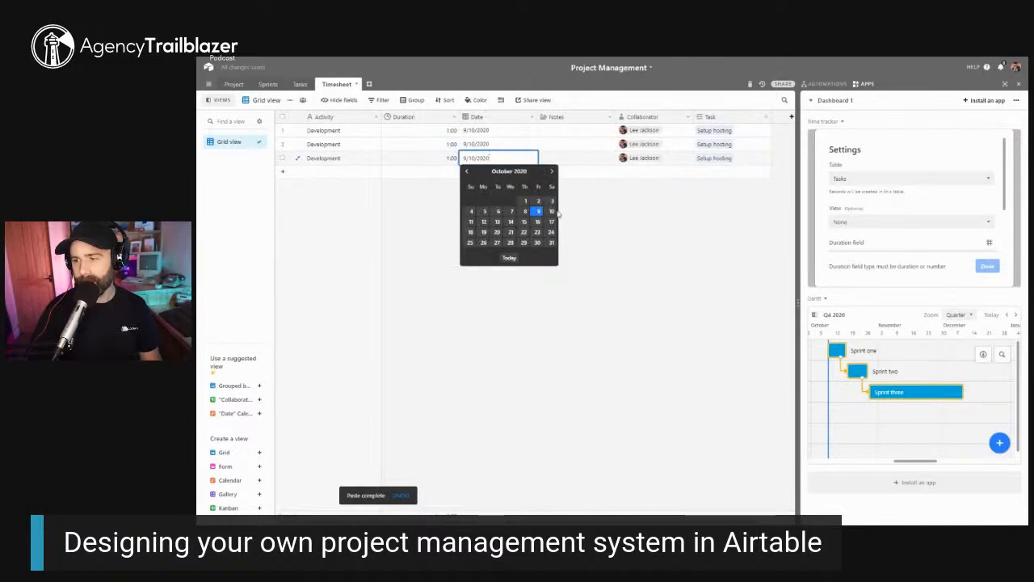
pyautogui.click(484, 221)
pyautogui.click(487, 156)
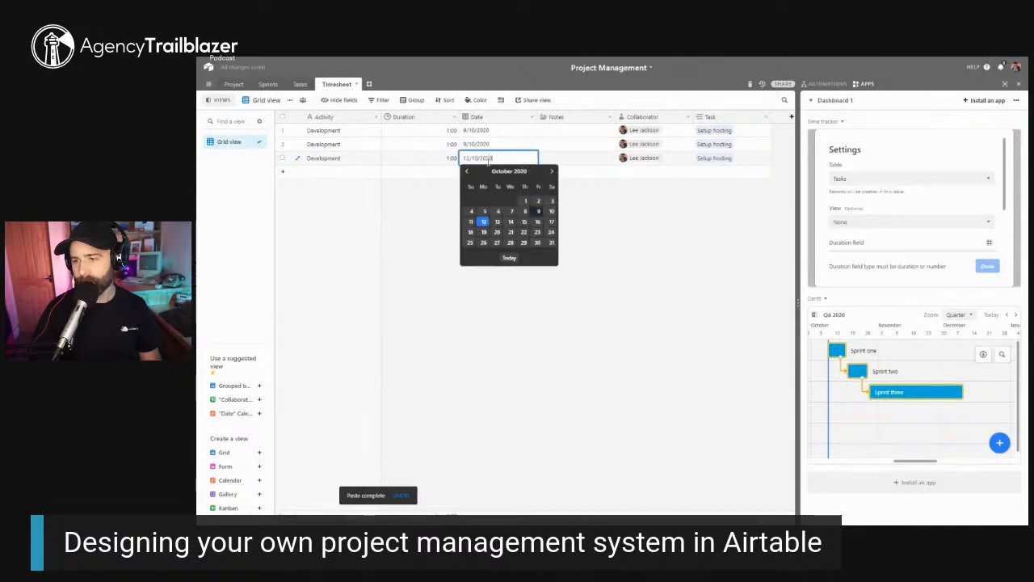
pyautogui.click(468, 172)
pyautogui.click(515, 202)
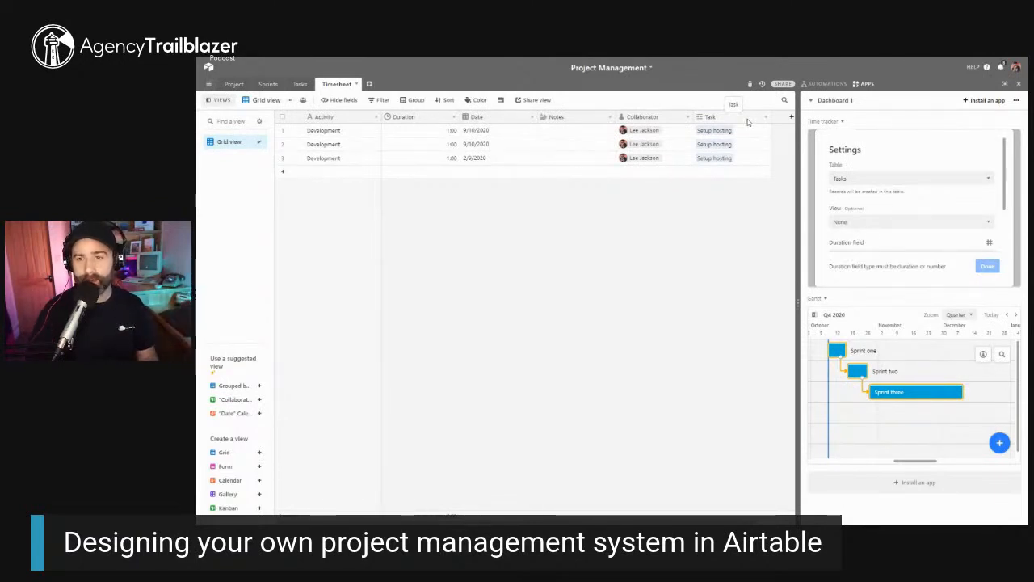
# Check the Tasks table's Duration rollup and group the Timesheet records by Collaborator
pyautogui.click(327, 132)
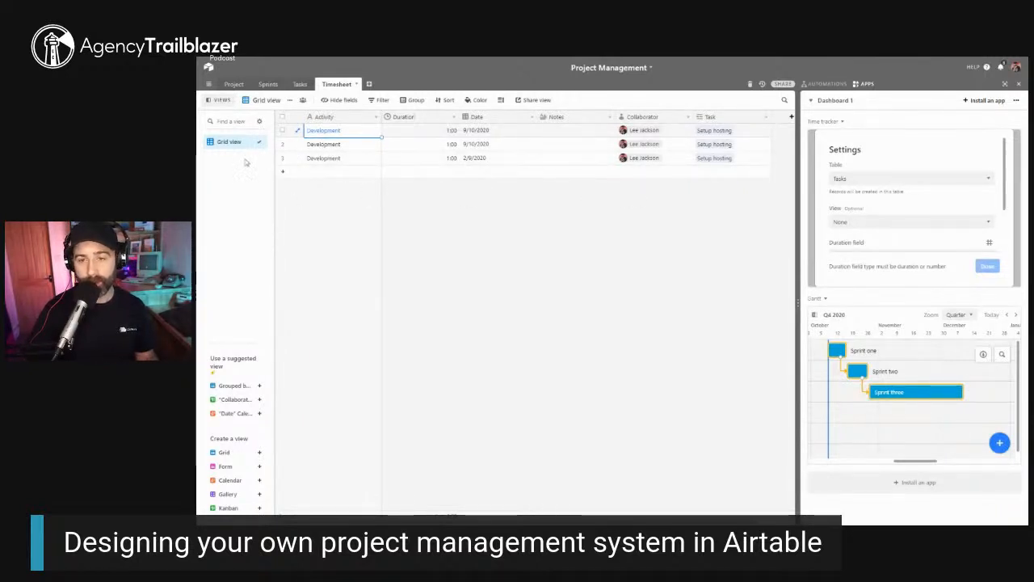
pyautogui.click(299, 84)
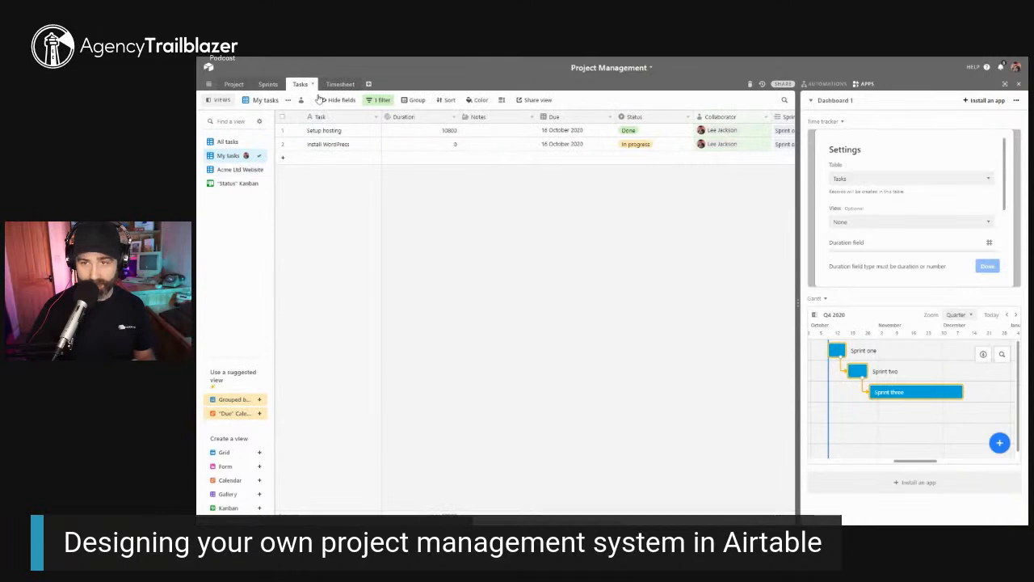
pyautogui.click(342, 85)
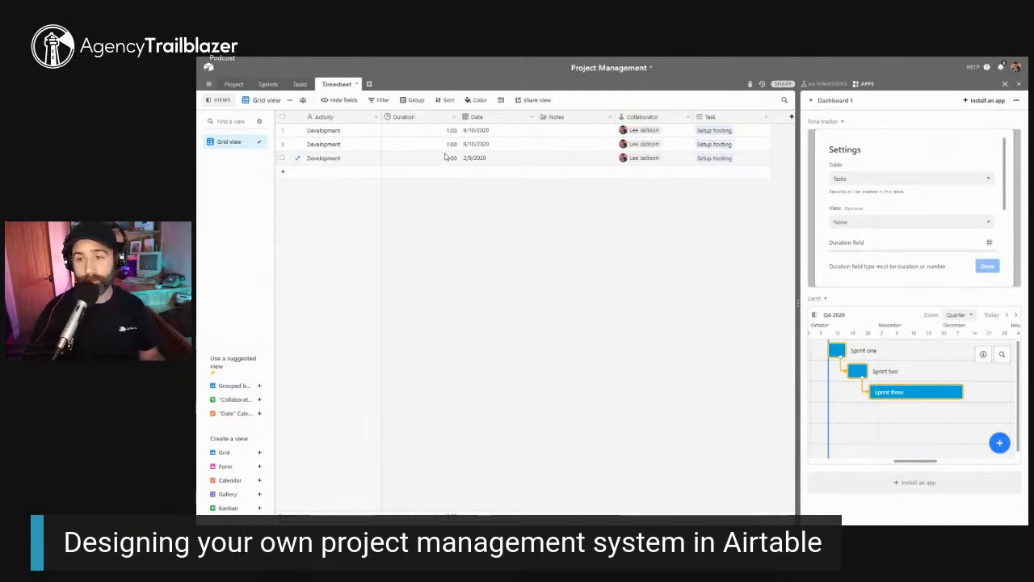
pyautogui.click(412, 100)
pyautogui.click(433, 138)
pyautogui.click(436, 223)
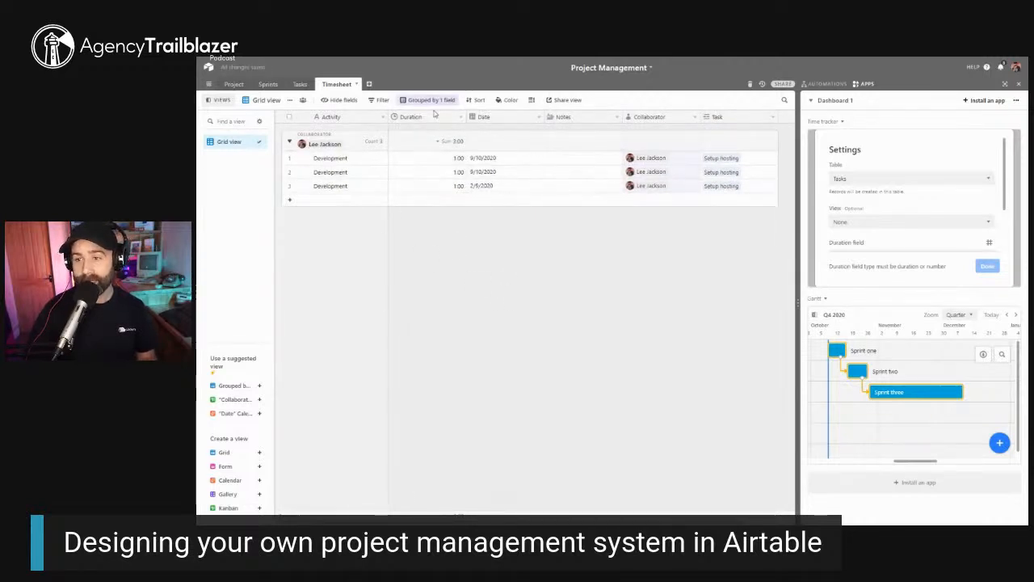
# Add a filter to the Timesheet grid view where Date is one week ago
pyautogui.click(375, 104)
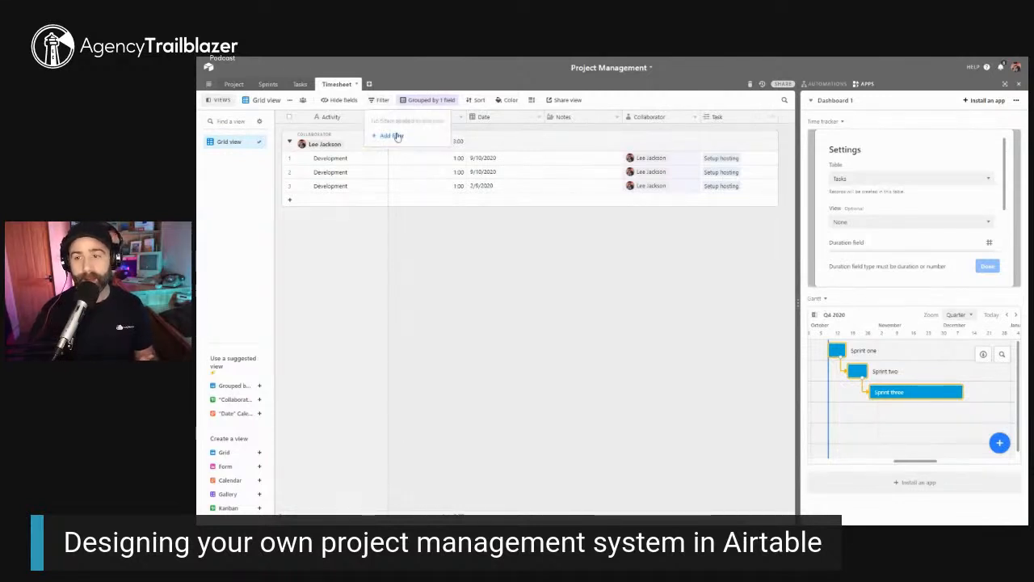
pyautogui.click(396, 136)
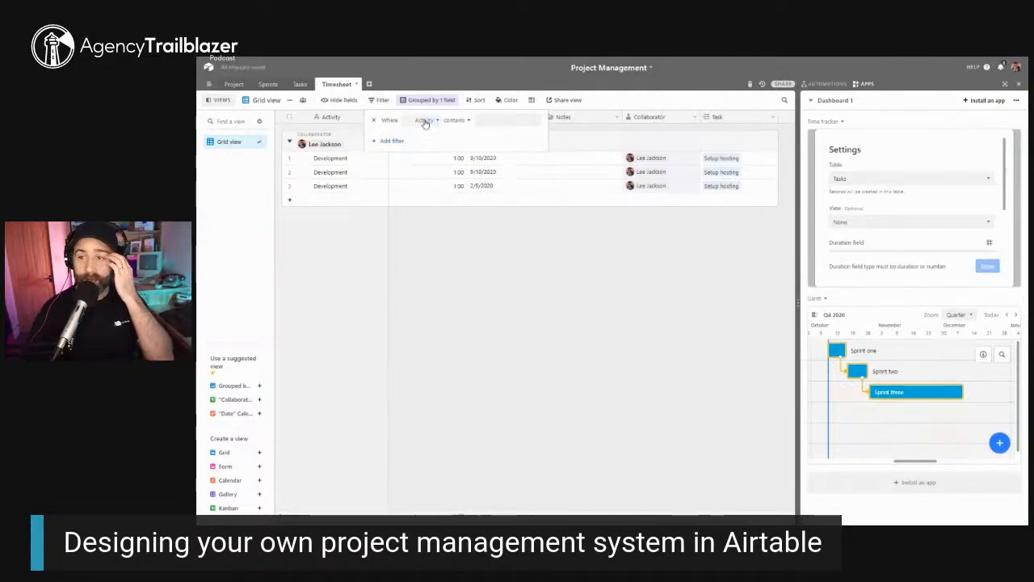
pyautogui.click(425, 121)
pyautogui.click(420, 176)
pyautogui.click(514, 121)
pyautogui.scroll(-1, 540, 178)
pyautogui.click(526, 168)
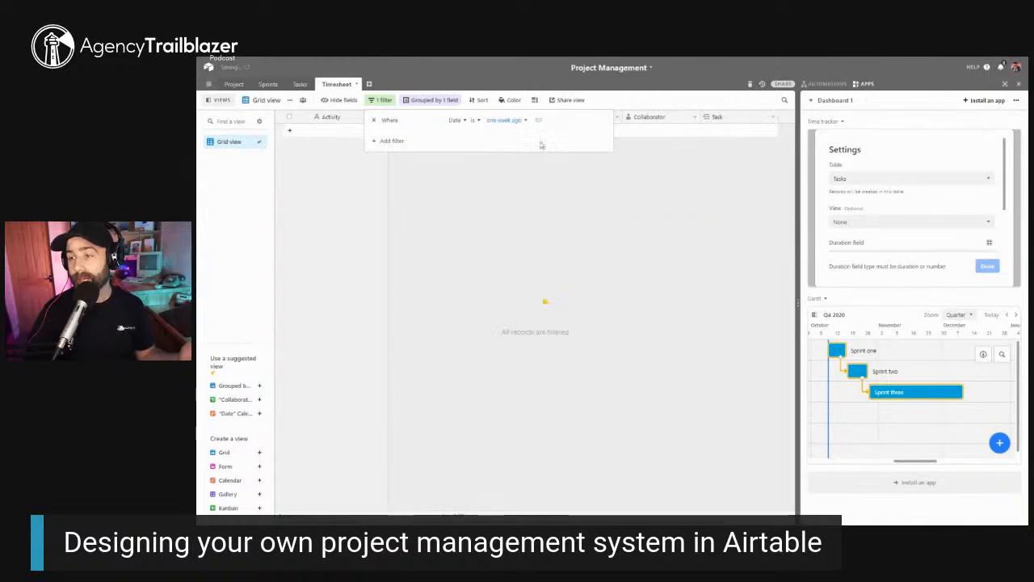
pyautogui.click(547, 173)
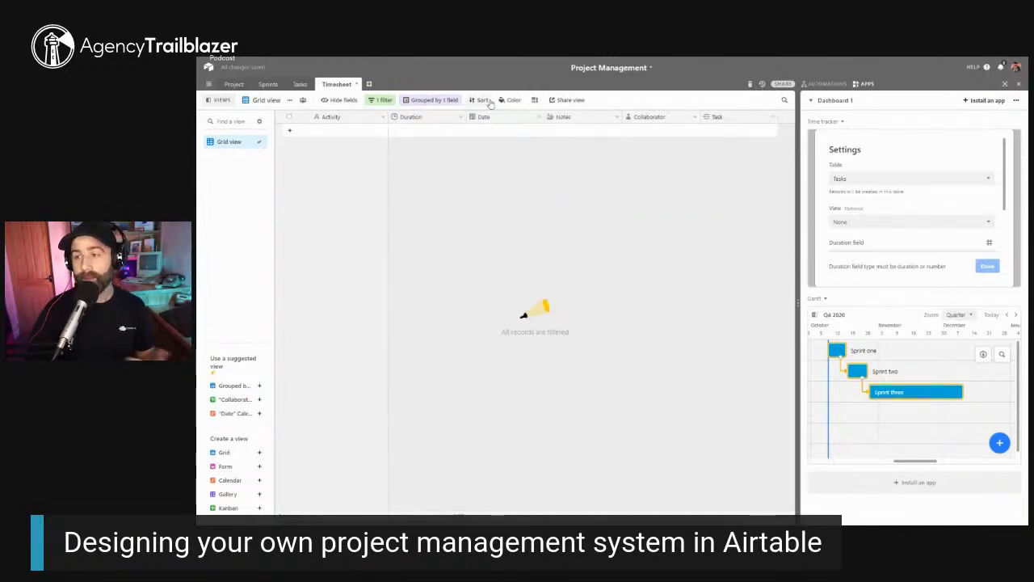
# Change the Timesheet grid's Date filter to one month ago
pyautogui.click(383, 102)
pyautogui.click(506, 120)
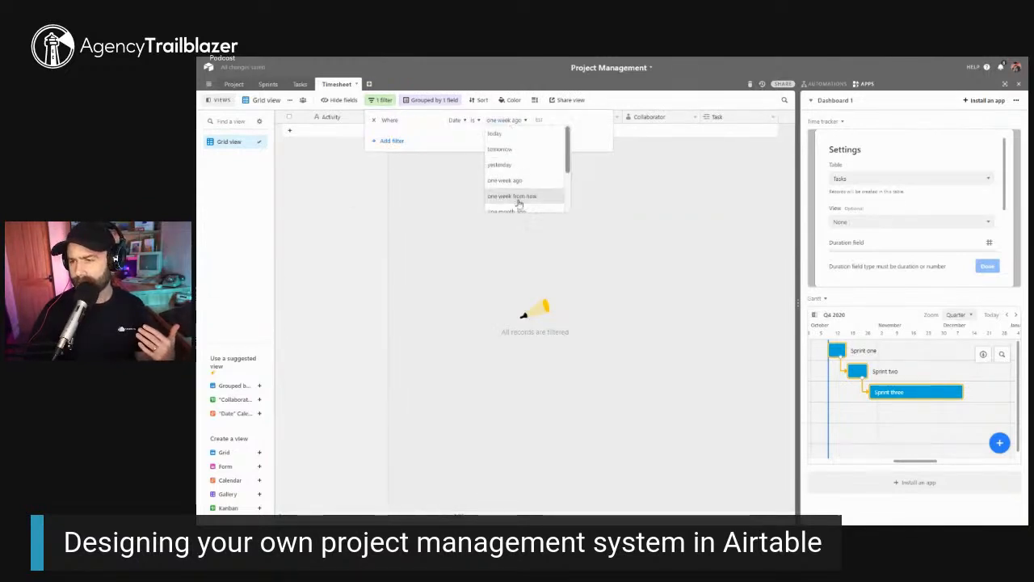
pyautogui.scroll(-2, 519, 202)
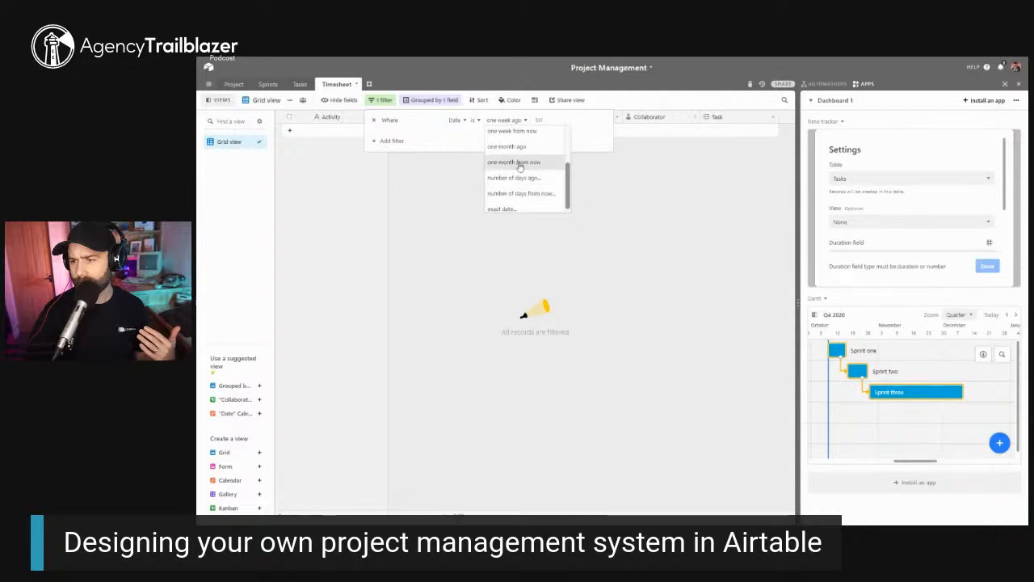
pyautogui.click(519, 148)
pyautogui.click(521, 172)
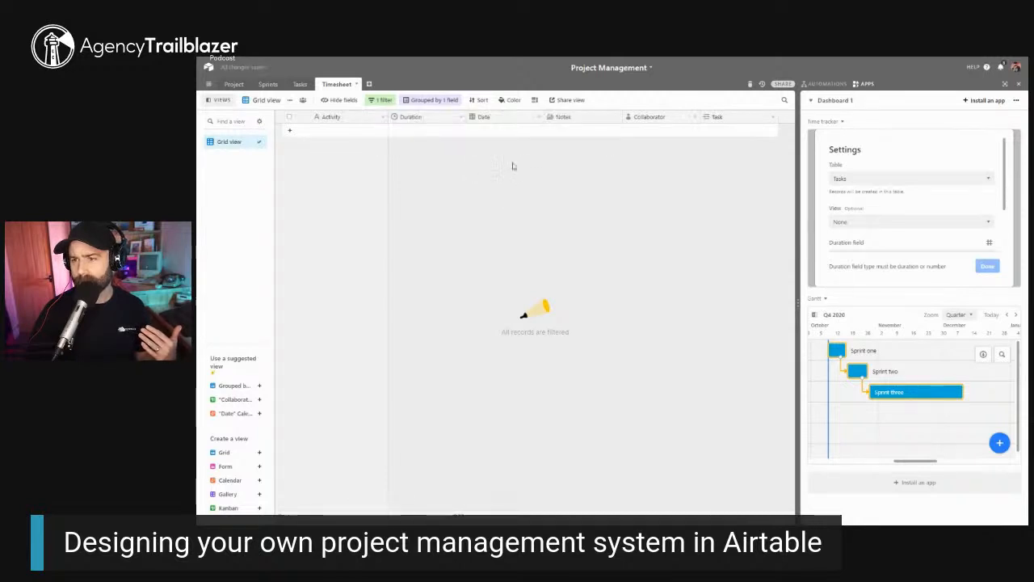
# Change the Timesheet grid's Date filter to today
pyautogui.click(423, 103)
pyautogui.click(371, 101)
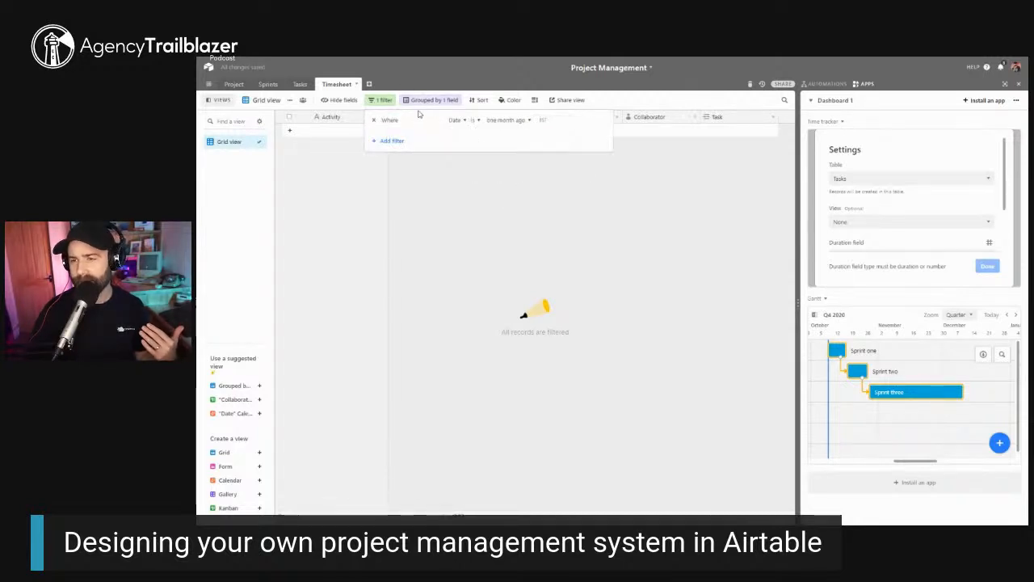
pyautogui.click(508, 120)
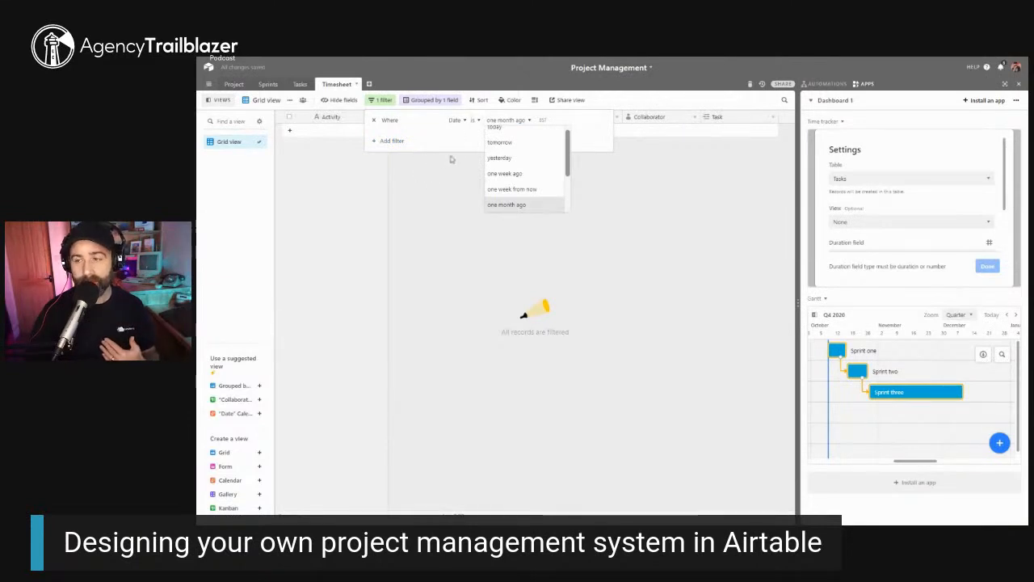
pyautogui.scroll(2, 493, 146)
pyautogui.click(490, 140)
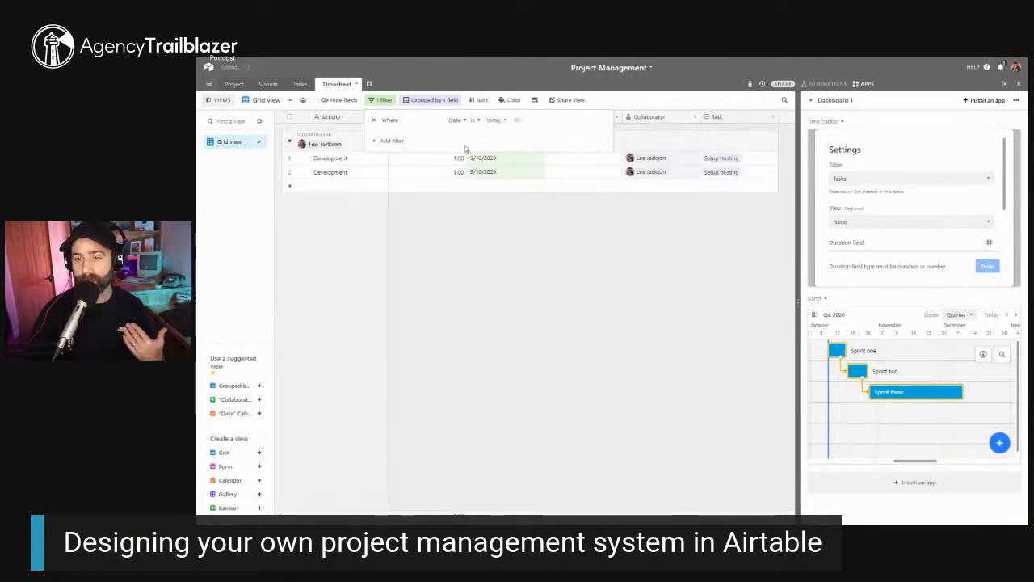
# Remove the Date filter from the Timesheet grid view
pyautogui.click(507, 123)
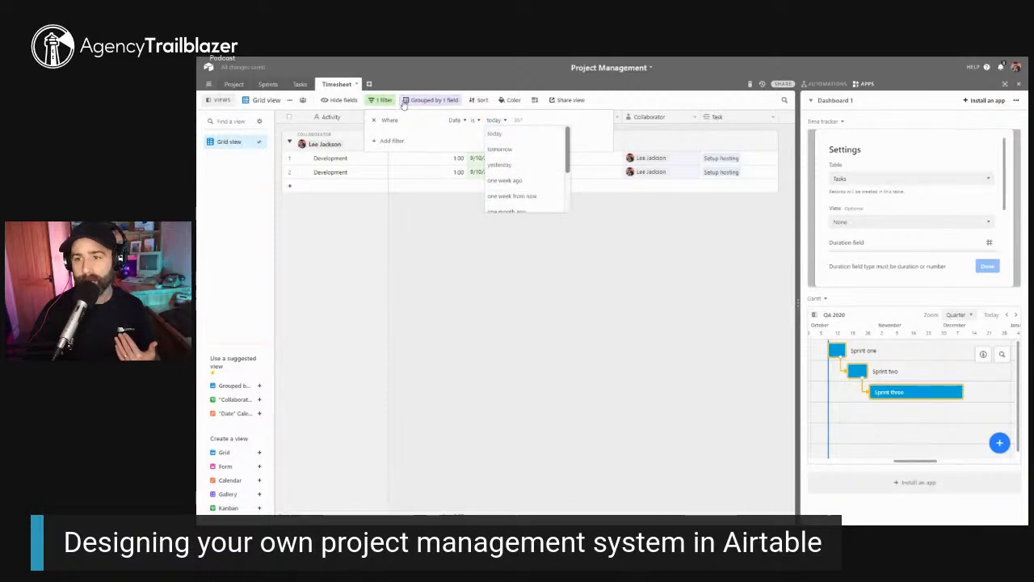
pyautogui.click(374, 120)
pyautogui.click(422, 297)
# Install the Page designer app on the dashboard, accepting its default Timesheet table, Letter size and portrait settings
pyautogui.scroll(-1, 911, 187)
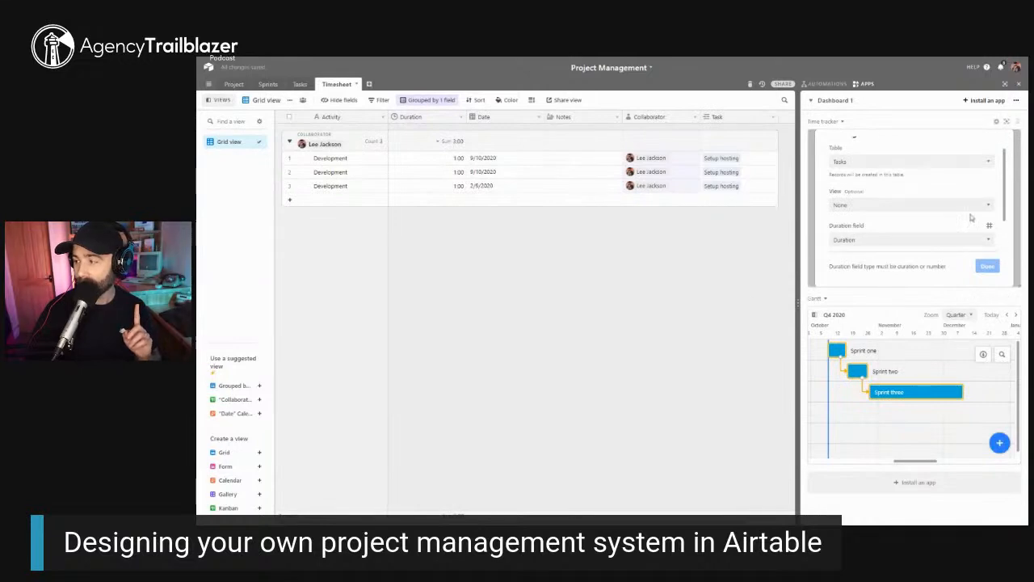
pyautogui.scroll(1, 969, 219)
pyautogui.click(930, 482)
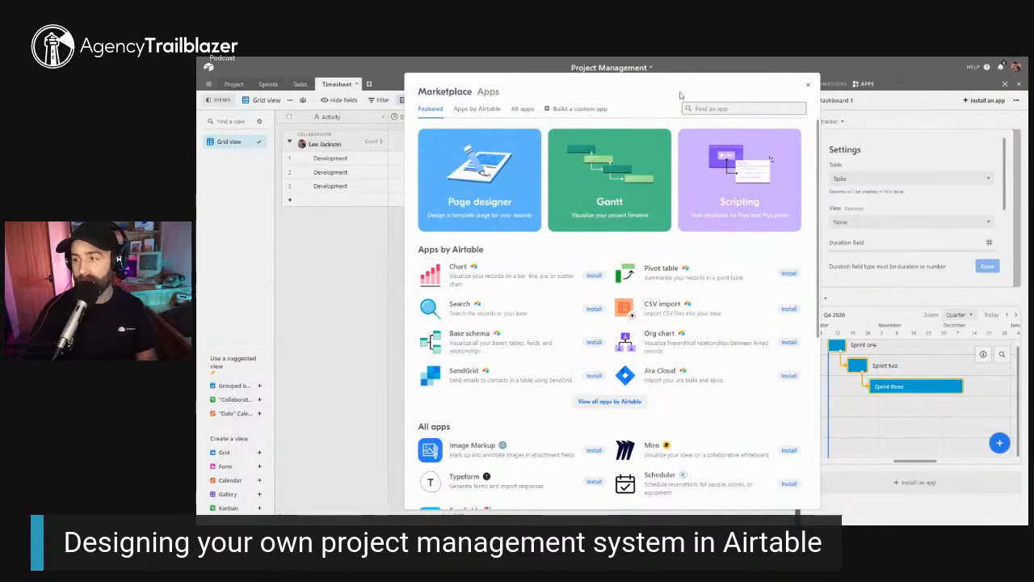
pyautogui.click(496, 166)
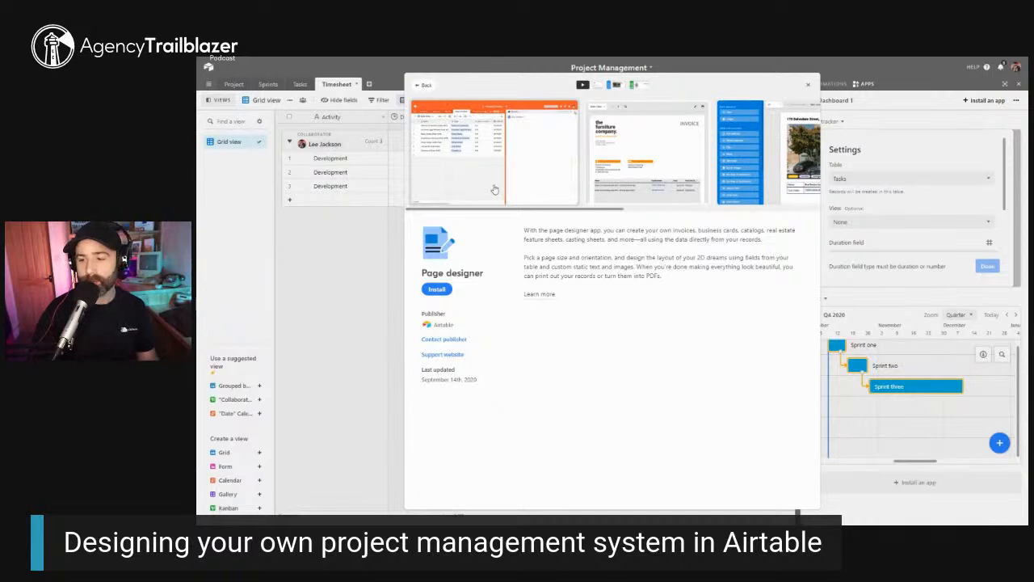
pyautogui.click(437, 288)
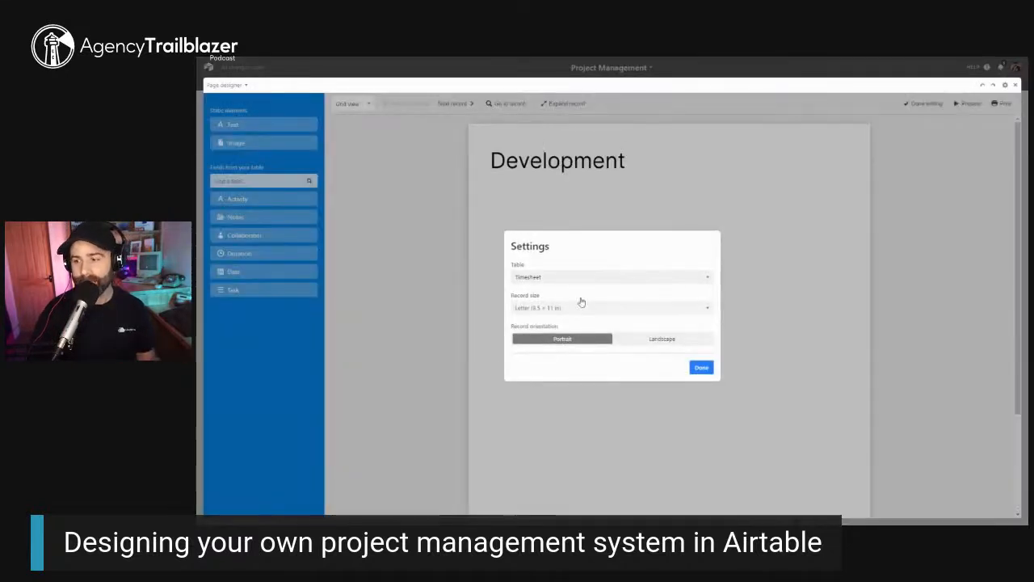
pyautogui.click(706, 370)
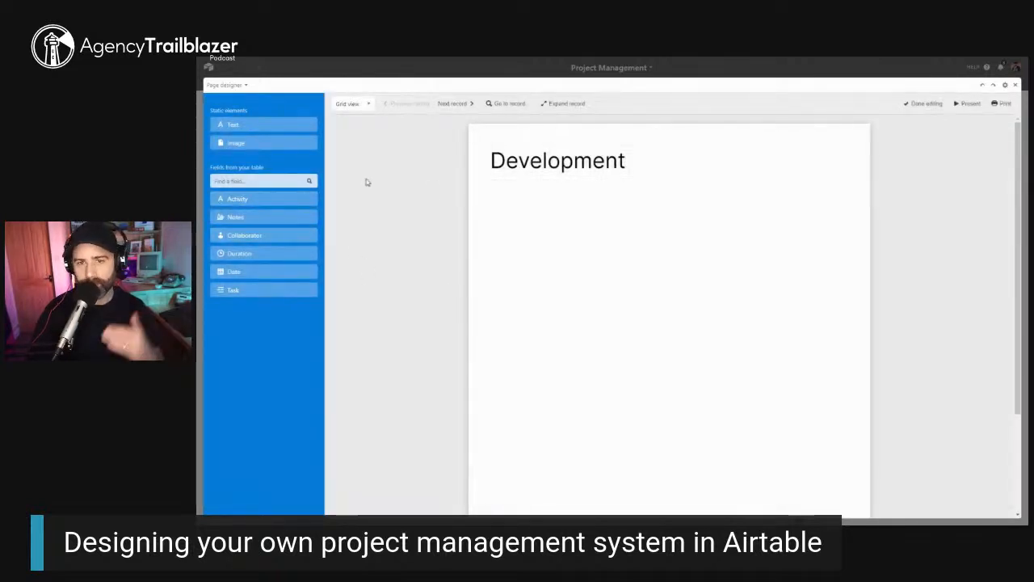
# Switch the page design's source table to Tasks, keeping the Letter record size and portrait orientation
pyautogui.moveTo(292, 216); pyautogui.dragTo(614, 263)
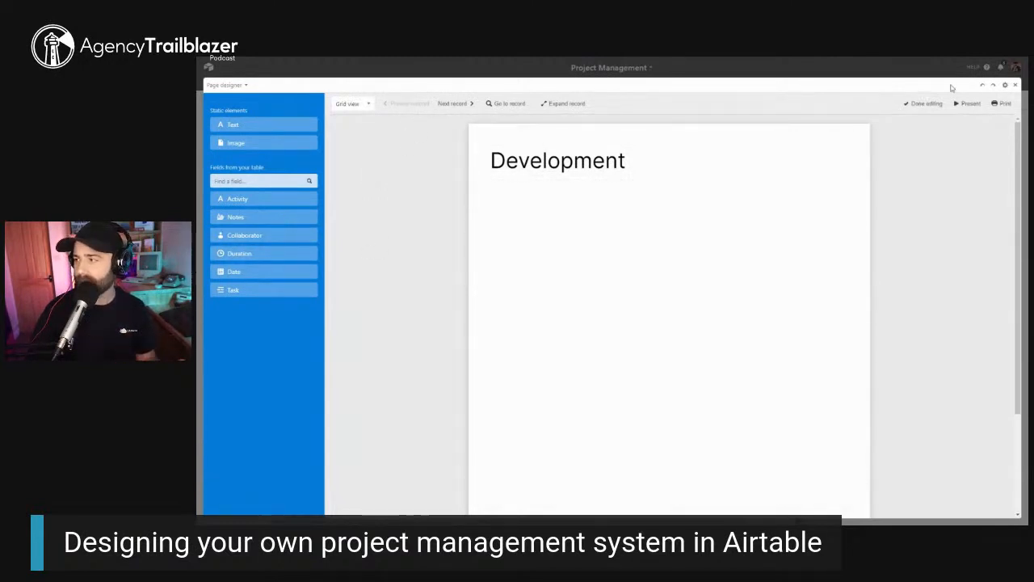
pyautogui.click(1009, 85)
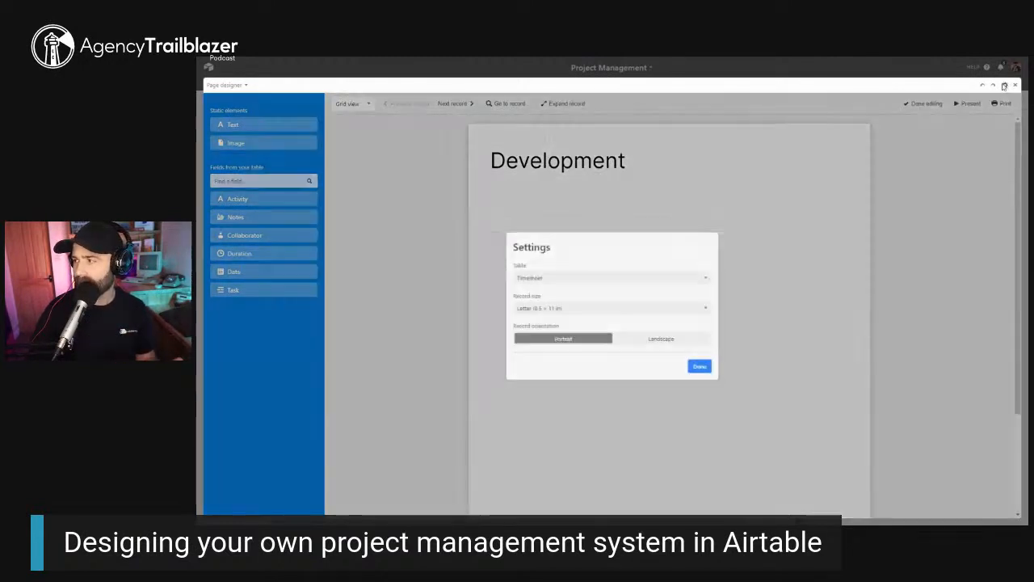
pyautogui.click(559, 277)
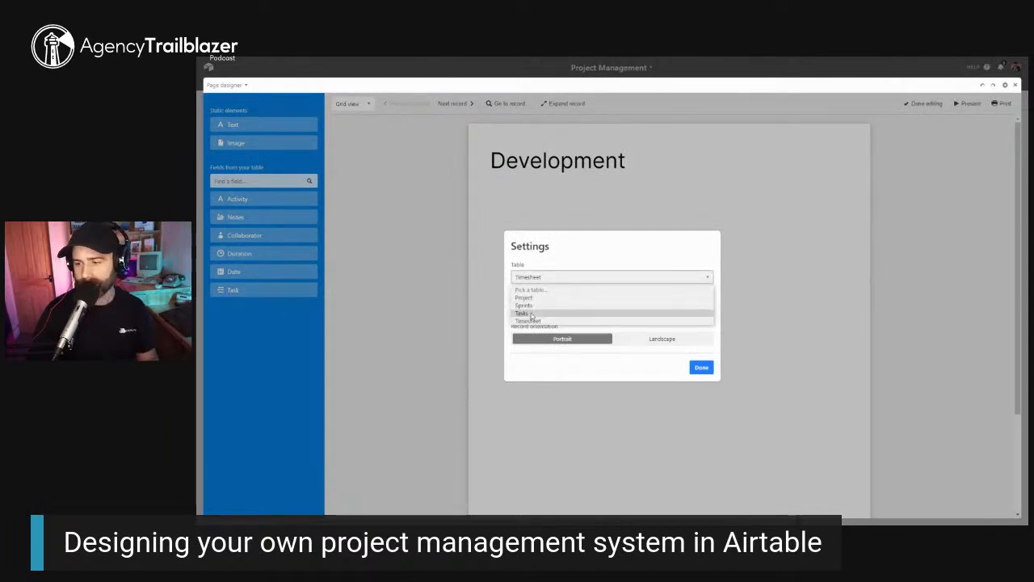
pyautogui.click(557, 312)
pyautogui.click(566, 308)
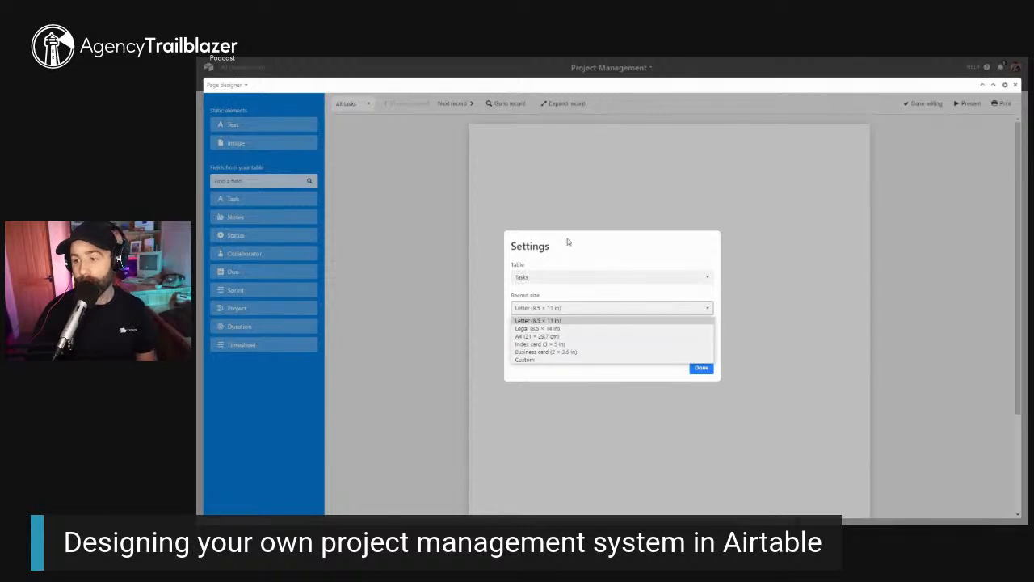
pyautogui.click(580, 257)
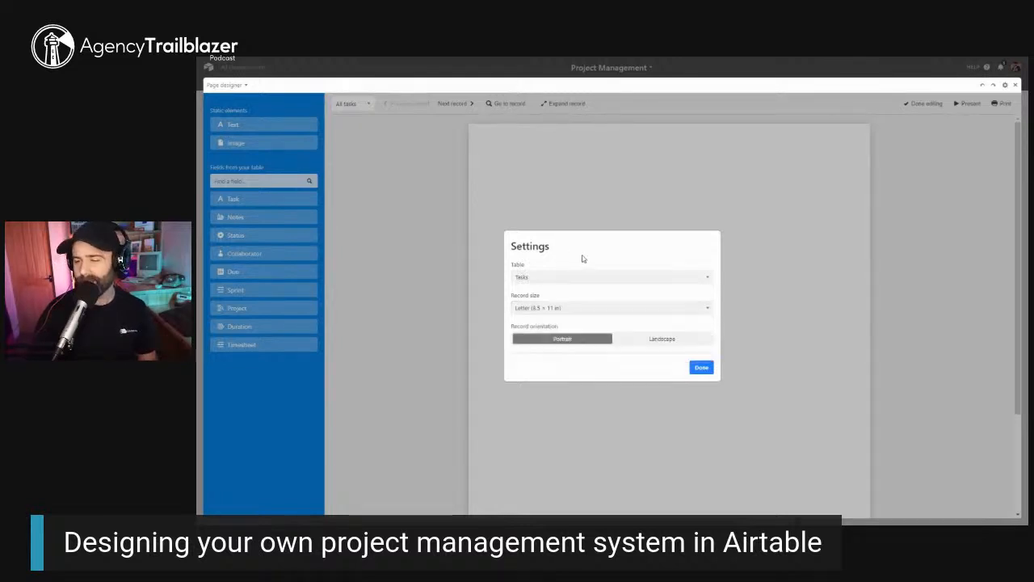
pyautogui.click(706, 370)
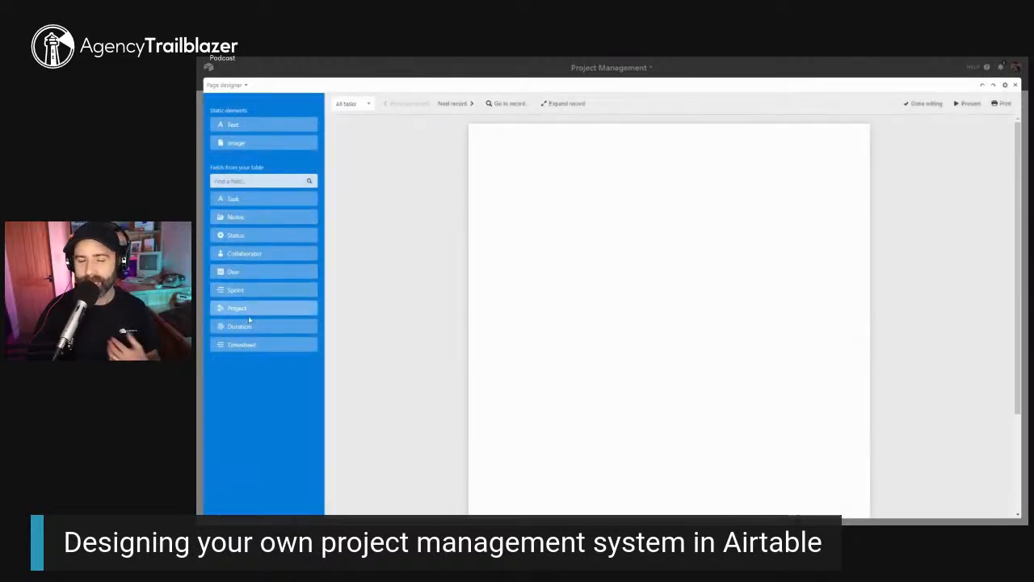
# Place the Timesheet field on the page as a table and add Activity, Collaborator, Duration and Notes columns
pyautogui.moveTo(245, 346); pyautogui.dragTo(612, 284)
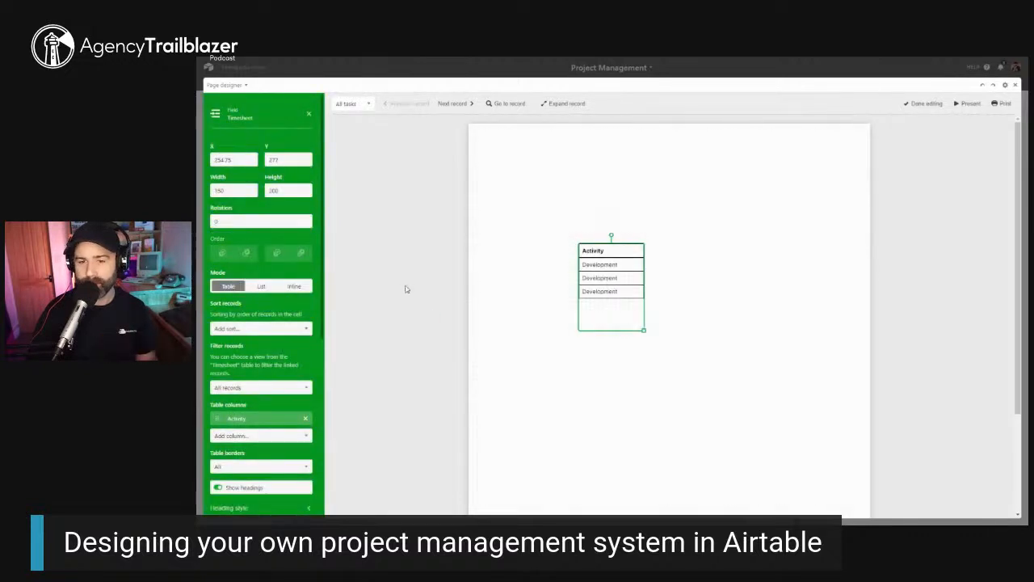
pyautogui.scroll(-2, 408, 286)
pyautogui.scroll(-2, 277, 402)
pyautogui.click(243, 372)
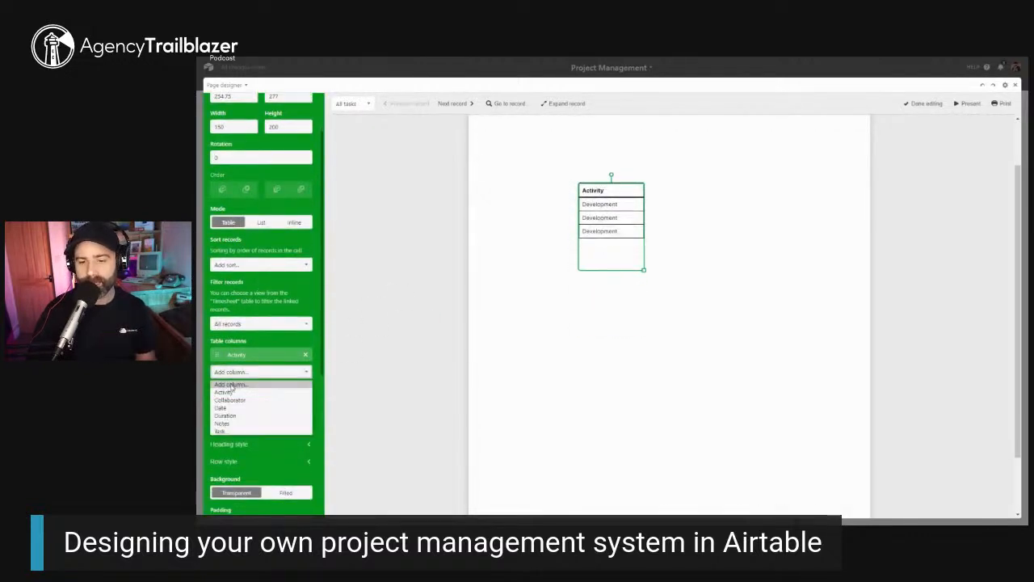
pyautogui.click(230, 392)
pyautogui.click(232, 371)
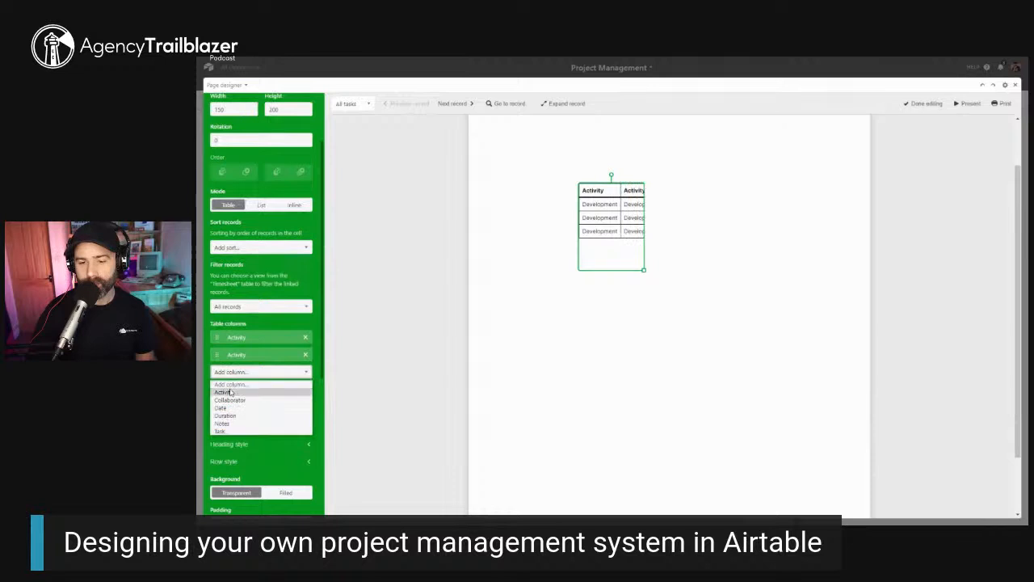
pyautogui.click(230, 400)
pyautogui.click(232, 372)
pyautogui.click(226, 415)
pyautogui.click(232, 372)
pyautogui.click(232, 423)
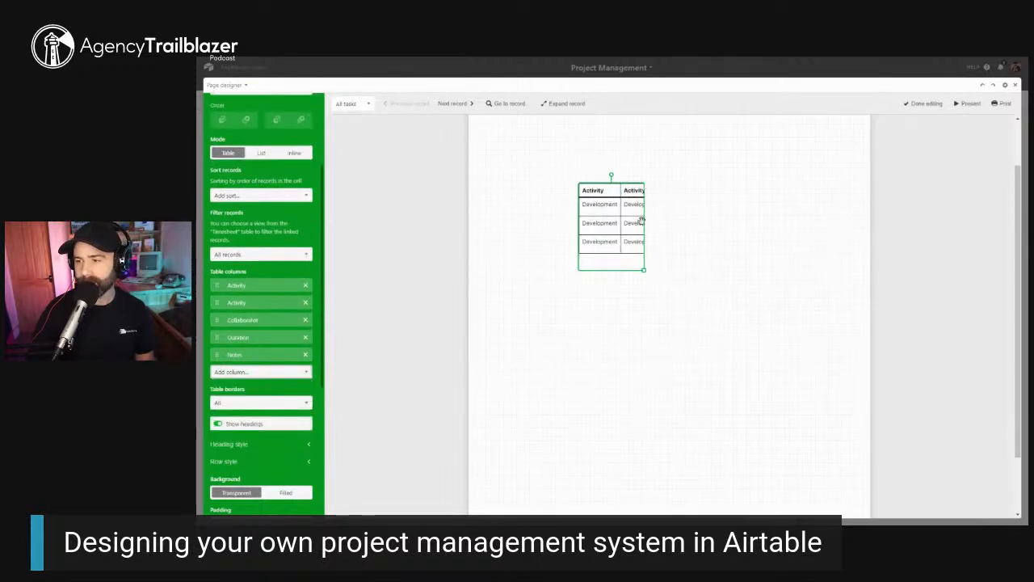
# Enlarge the timesheet table to fit all columns, move it to the page's left edge and close the page design
pyautogui.moveTo(644, 269); pyautogui.dragTo(869, 343)
pyautogui.moveTo(776, 212); pyautogui.dragTo(654, 312)
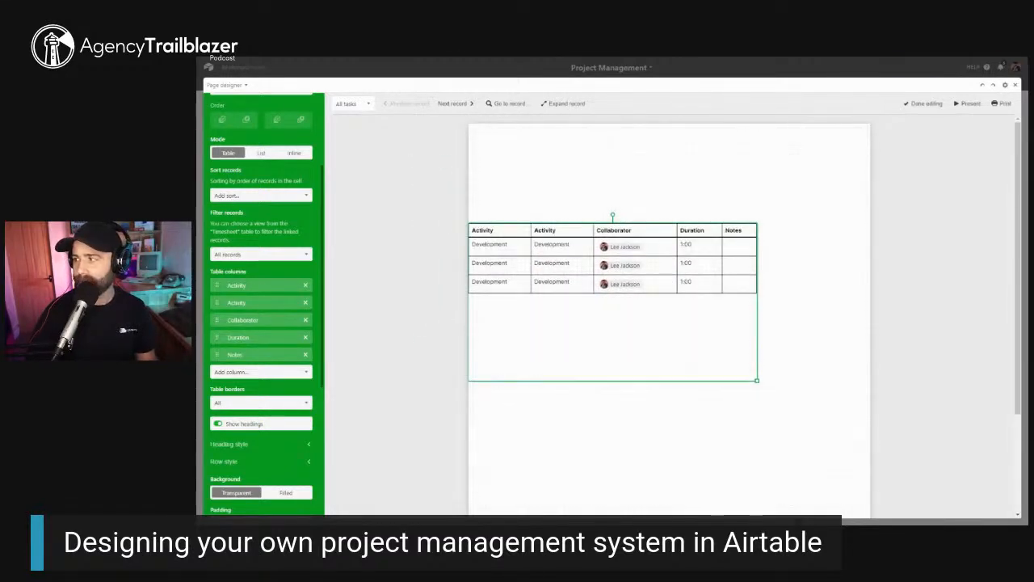
pyautogui.click(1015, 86)
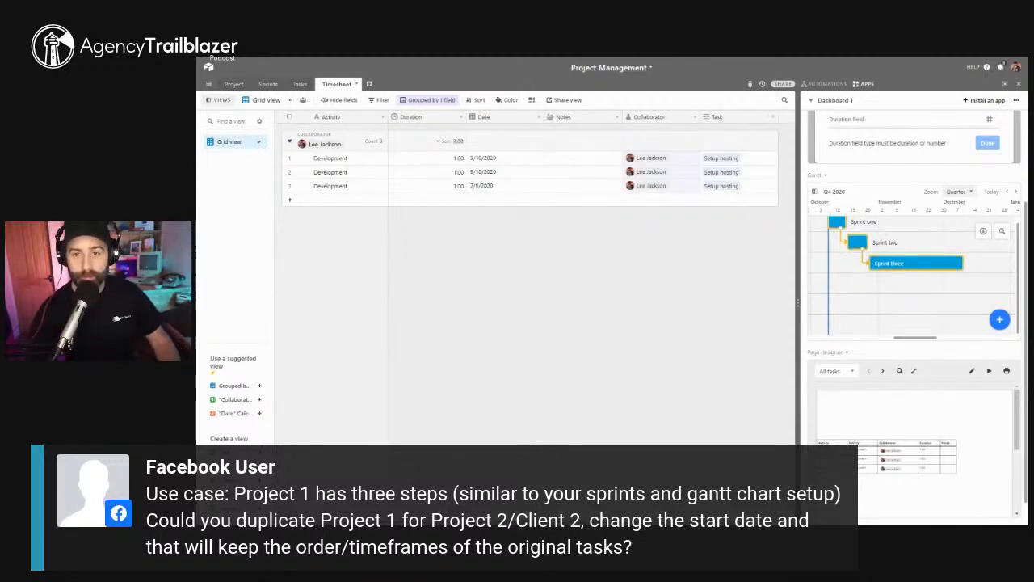
# Examine the record options for duplicating the Microsoft Ltd Website project and the Acme Ltd Website sprints
pyautogui.click(234, 84)
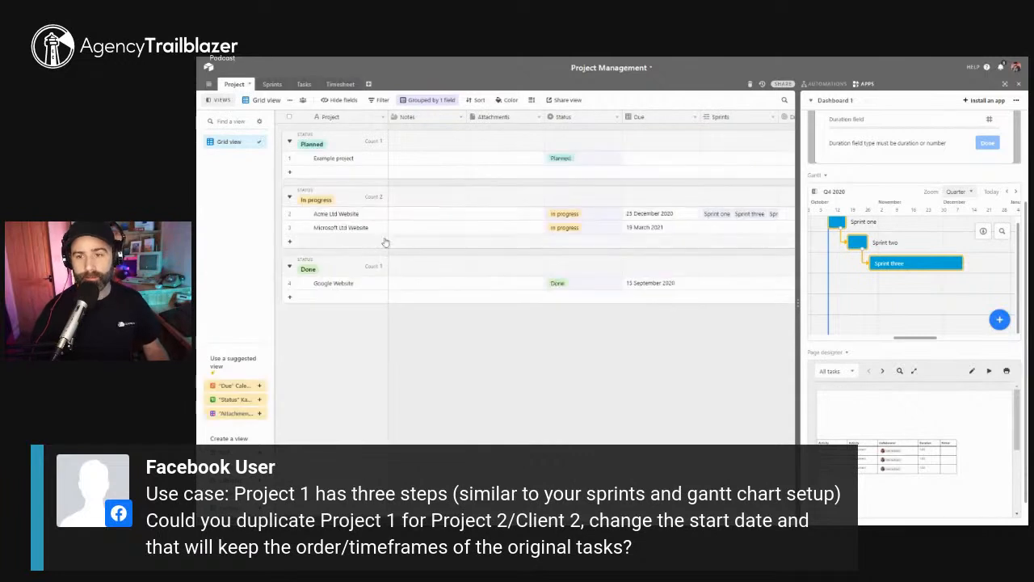
pyautogui.rightClick(339, 228)
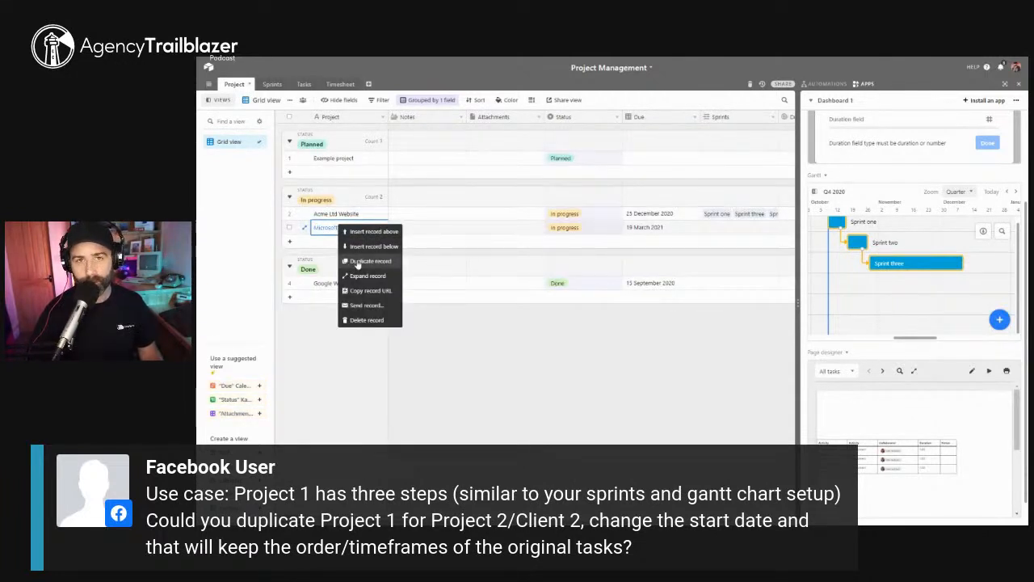
pyautogui.click(437, 339)
pyautogui.click(265, 86)
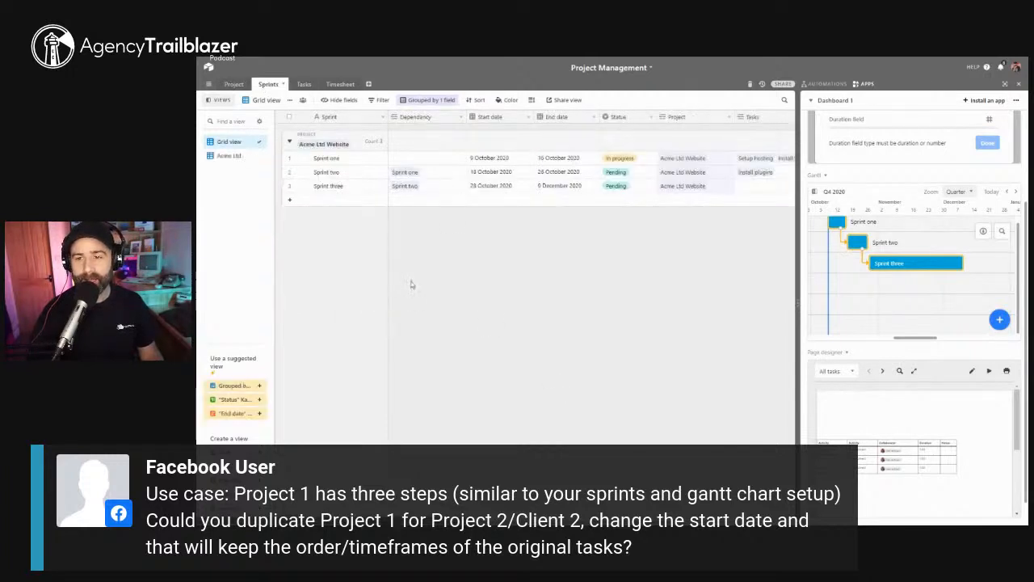
pyautogui.click(330, 159)
pyautogui.hscroll(1, 419, 173)
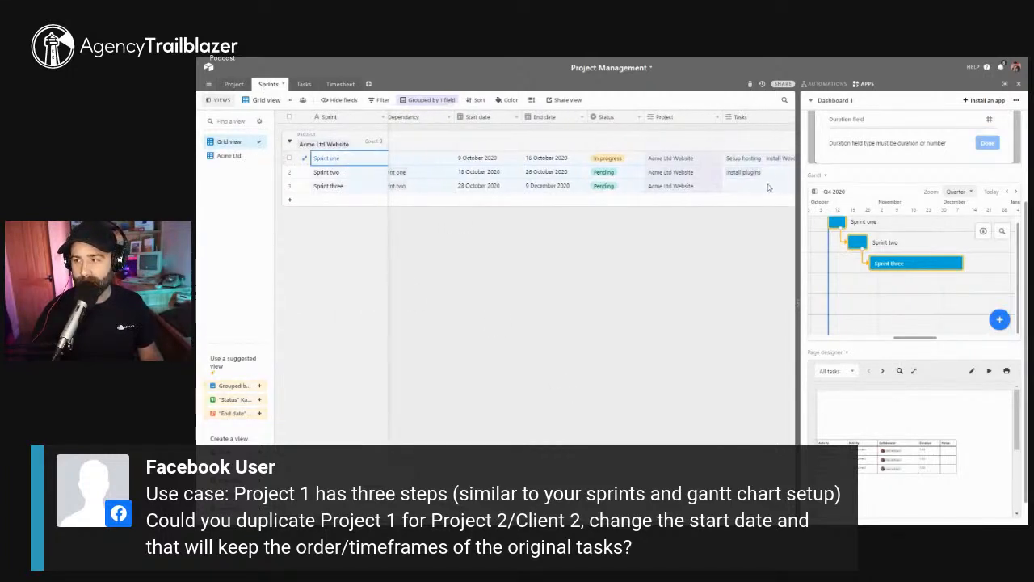
pyautogui.rightClick(333, 173)
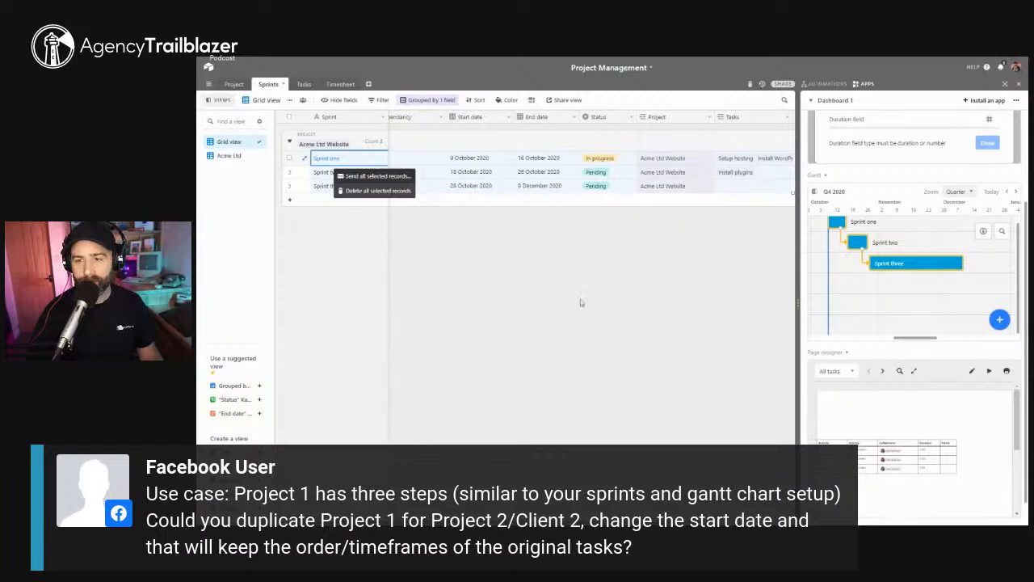
pyautogui.click(502, 289)
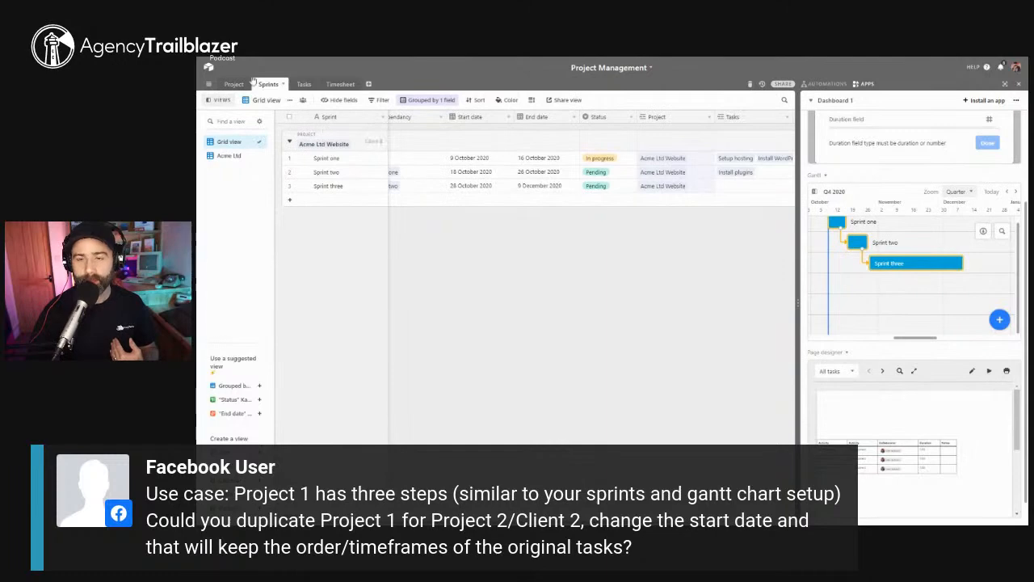
# Review the Project, Sprints, Timesheet and Tasks tables
pyautogui.click(234, 84)
pyautogui.click(268, 84)
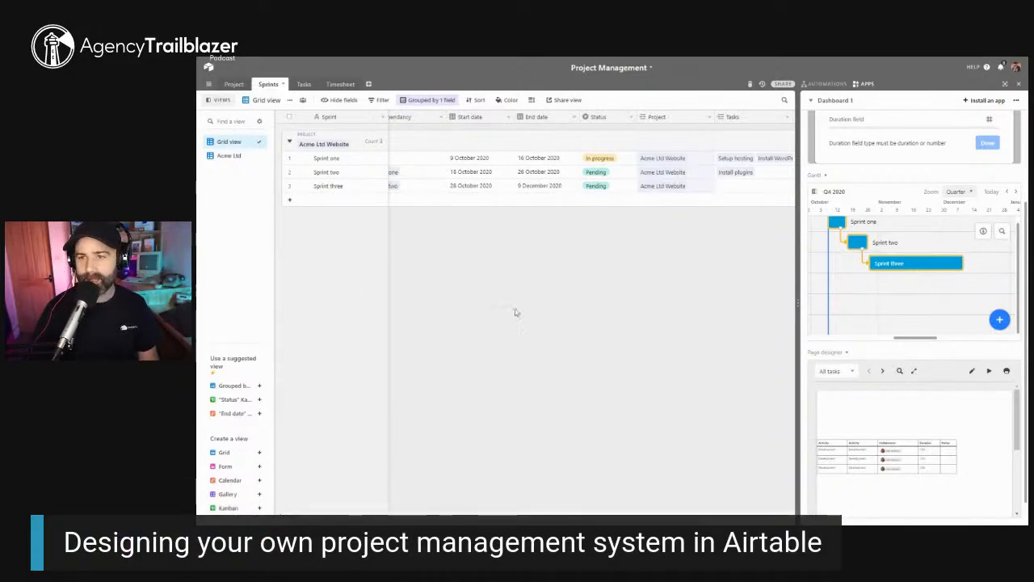
pyautogui.click(336, 84)
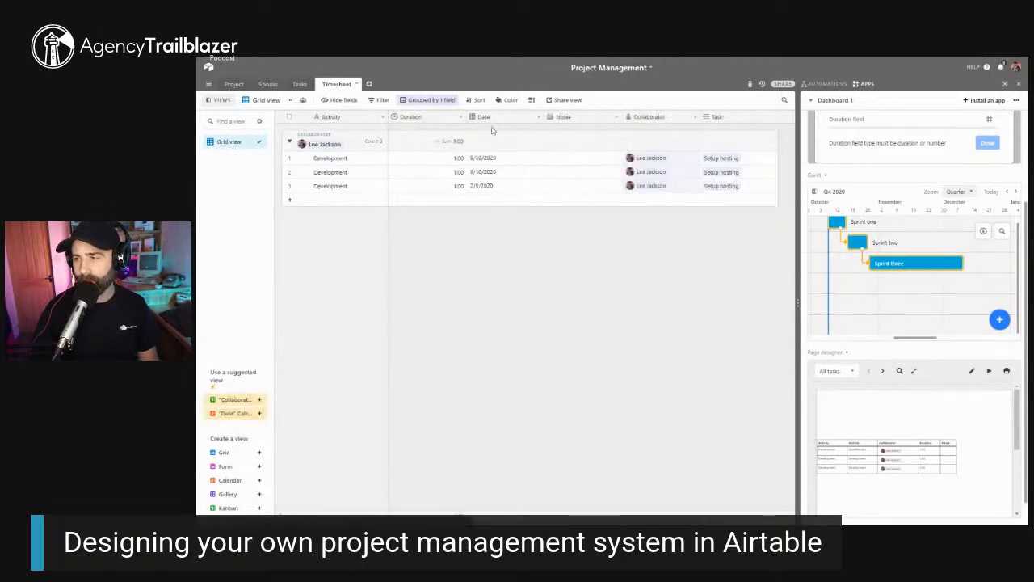
pyautogui.click(299, 84)
pyautogui.click(233, 84)
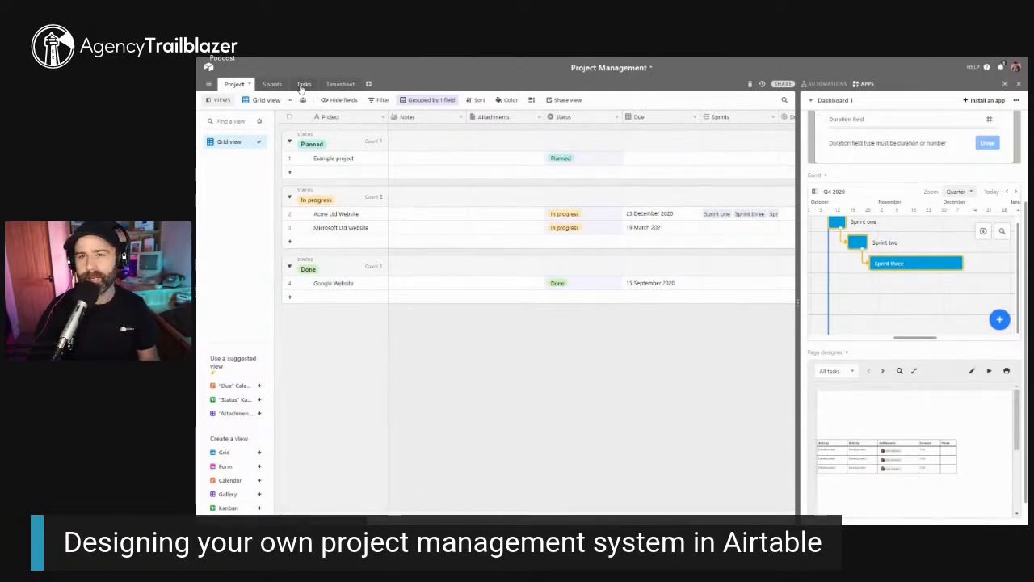
# Add the suggested "End date" calendar view to the Sprints table
pyautogui.click(272, 84)
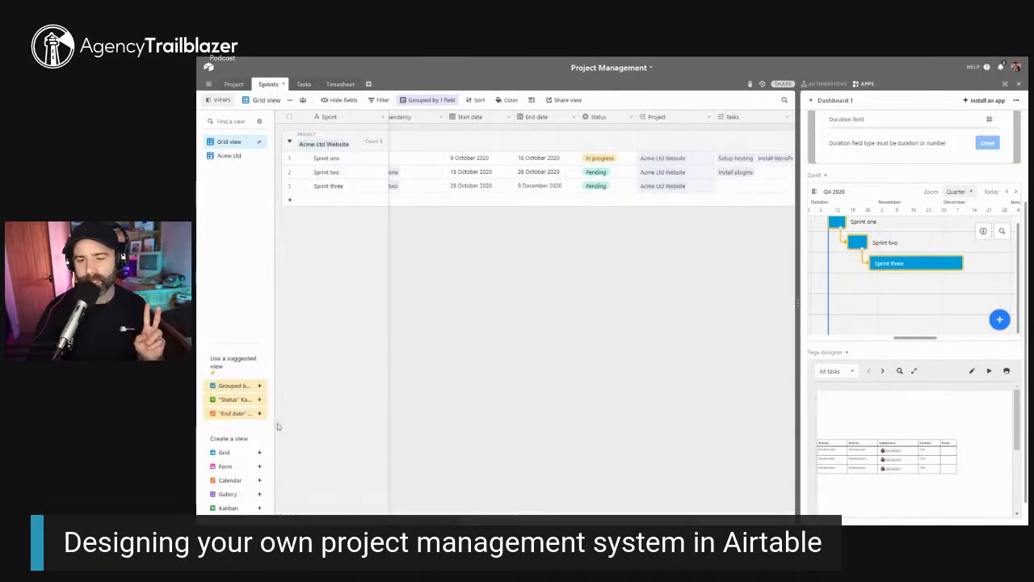
pyautogui.click(227, 413)
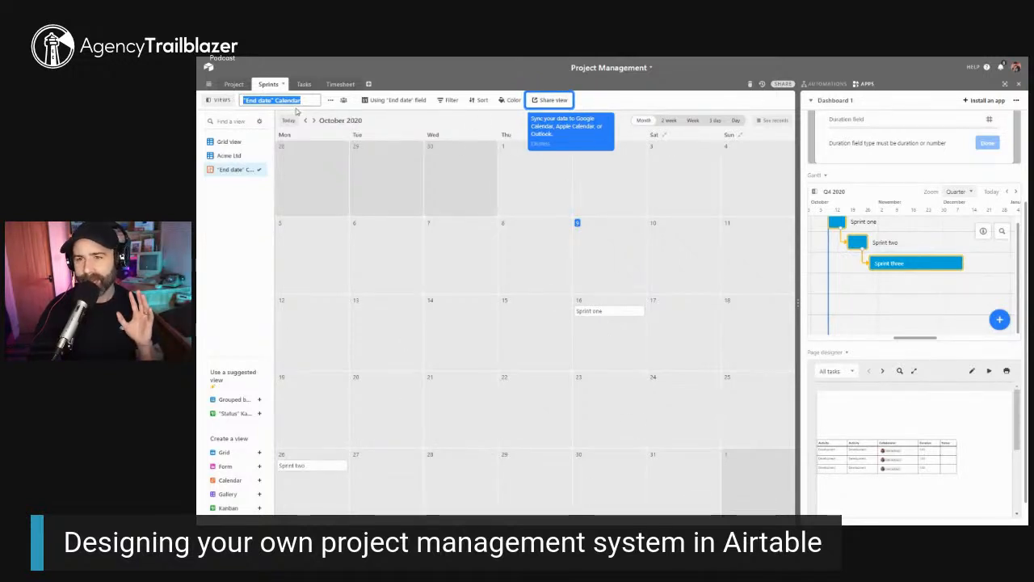
pyautogui.click(331, 104)
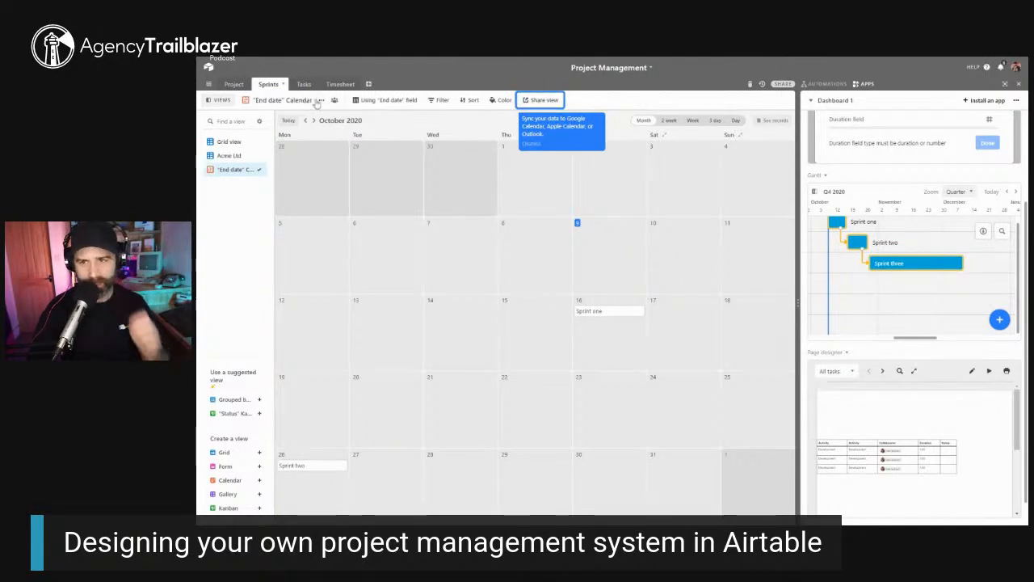
pyautogui.click(320, 100)
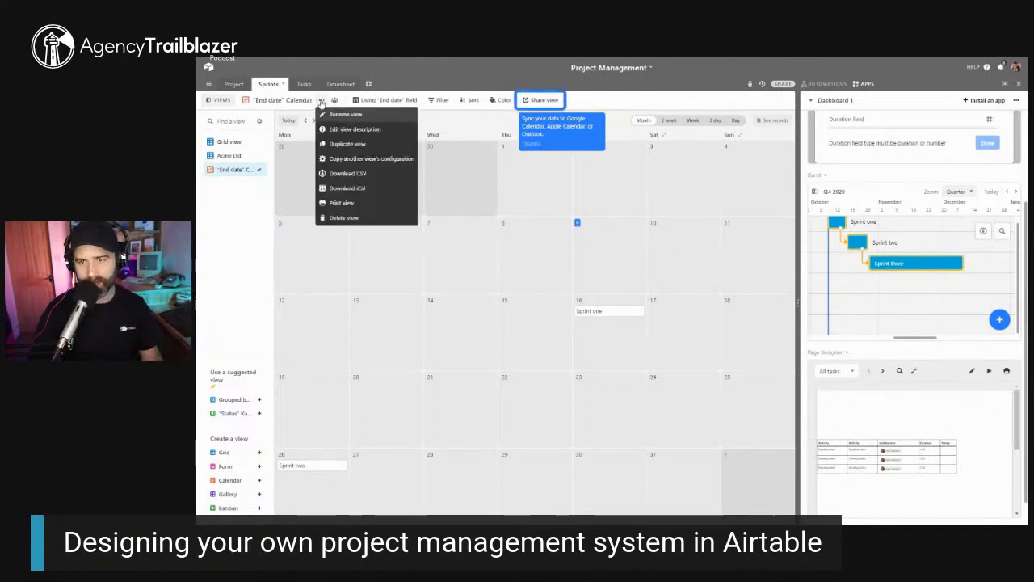
pyautogui.click(257, 225)
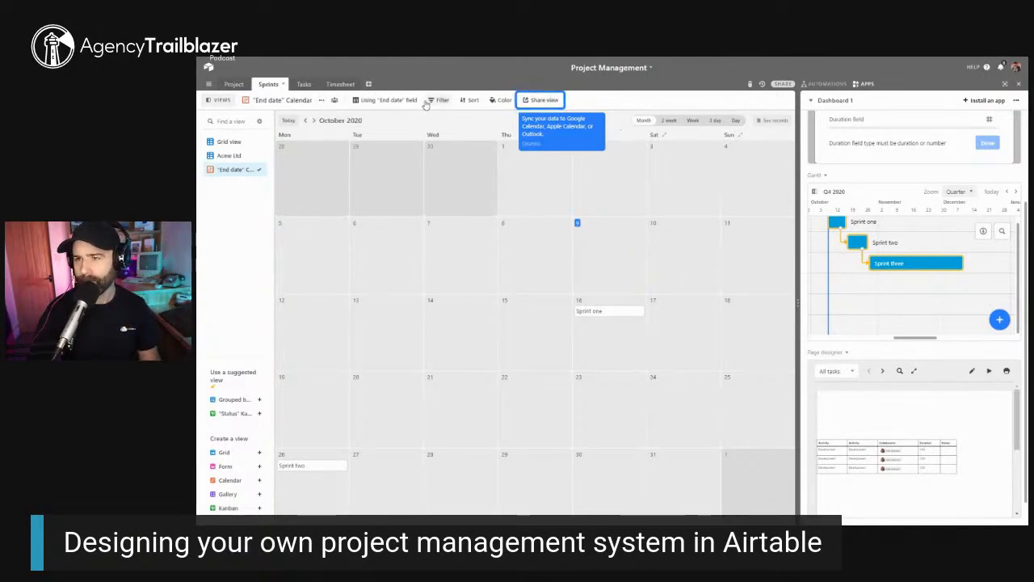
# Set the Sprints calendar view to use Start date as its date field and End date as its end date field
pyautogui.click(396, 102)
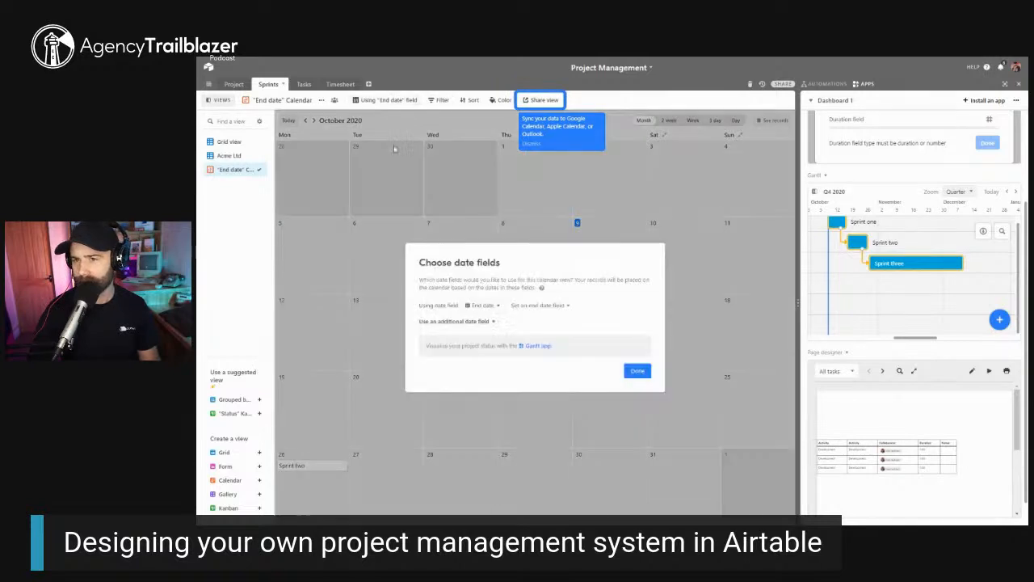
pyautogui.click(497, 307)
pyautogui.click(481, 333)
pyautogui.click(540, 305)
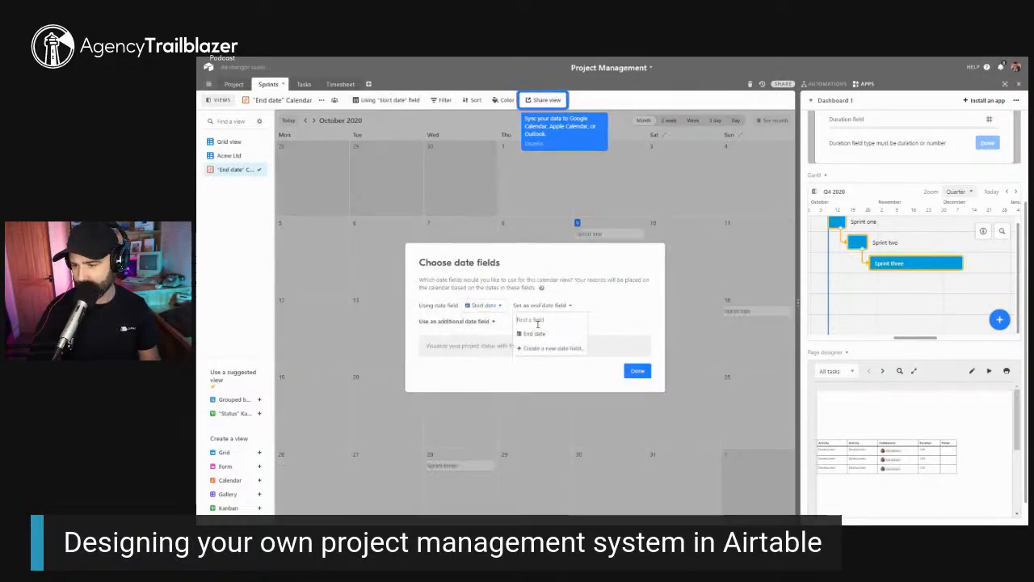
pyautogui.click(534, 333)
pyautogui.click(637, 370)
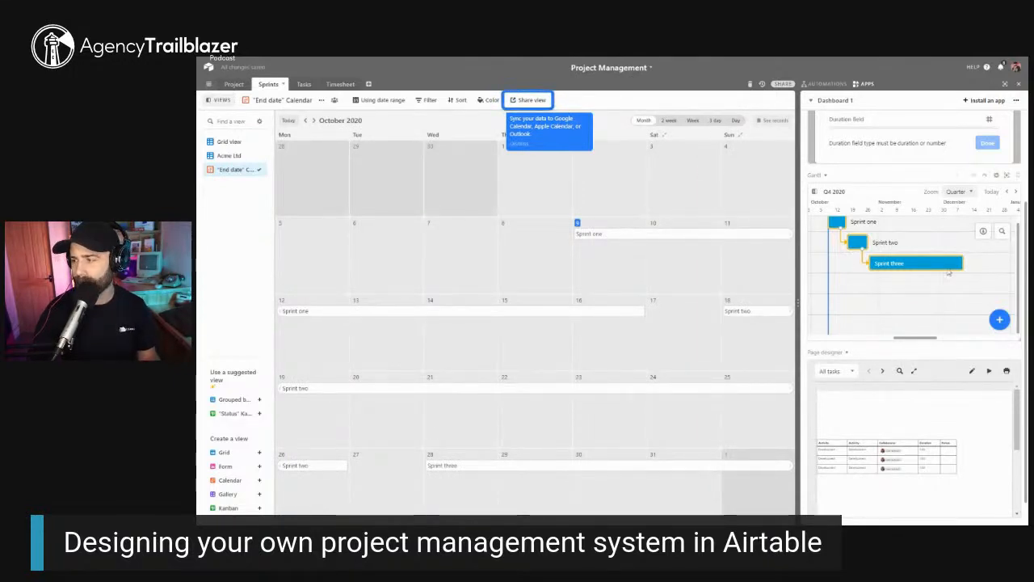
# Try moving Sprint three to later dates on the Gantt chart and return it to its original position
pyautogui.moveTo(925, 263); pyautogui.dragTo(936, 265)
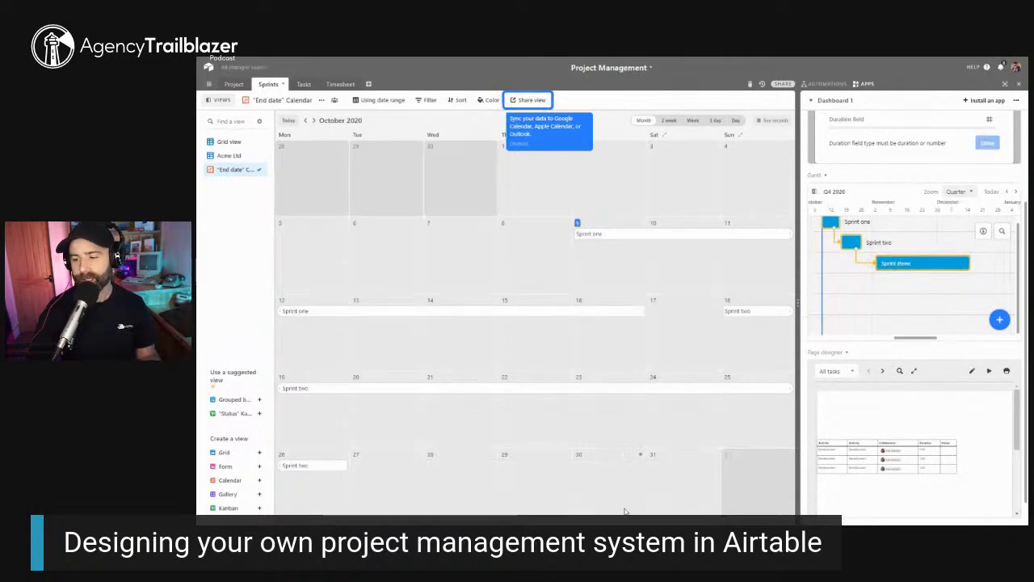
pyautogui.moveTo(909, 263); pyautogui.dragTo(889, 265)
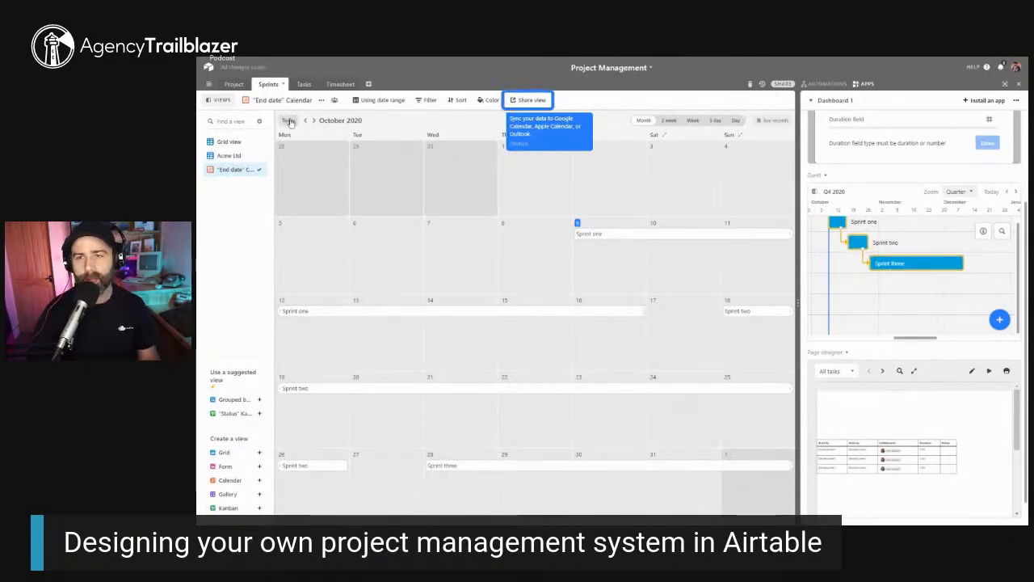
# Create a form view in the Timesheet table and turn off its Airtable branding
pyautogui.click(335, 86)
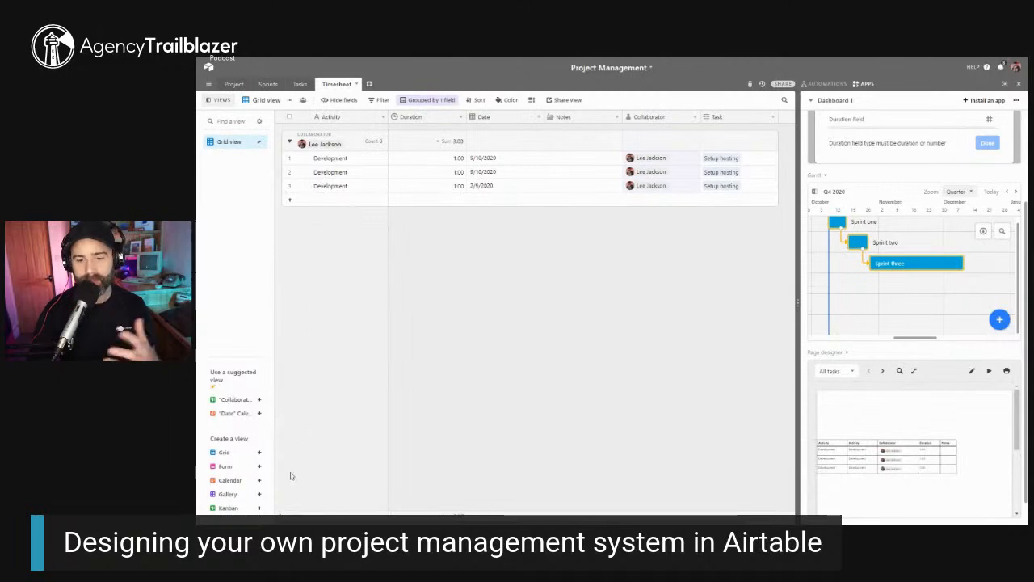
pyautogui.click(230, 467)
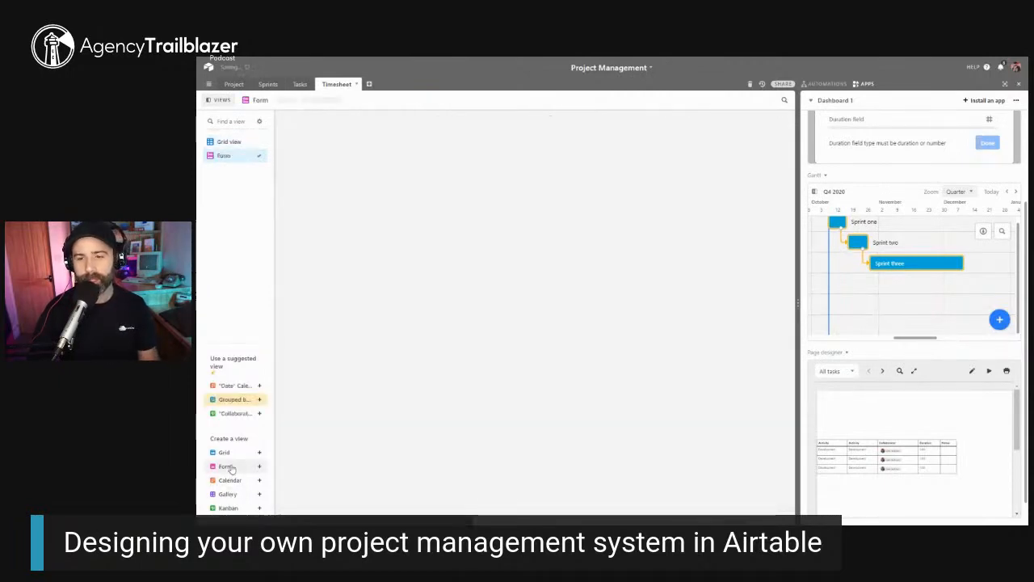
pyautogui.scroll(-5, 526, 288)
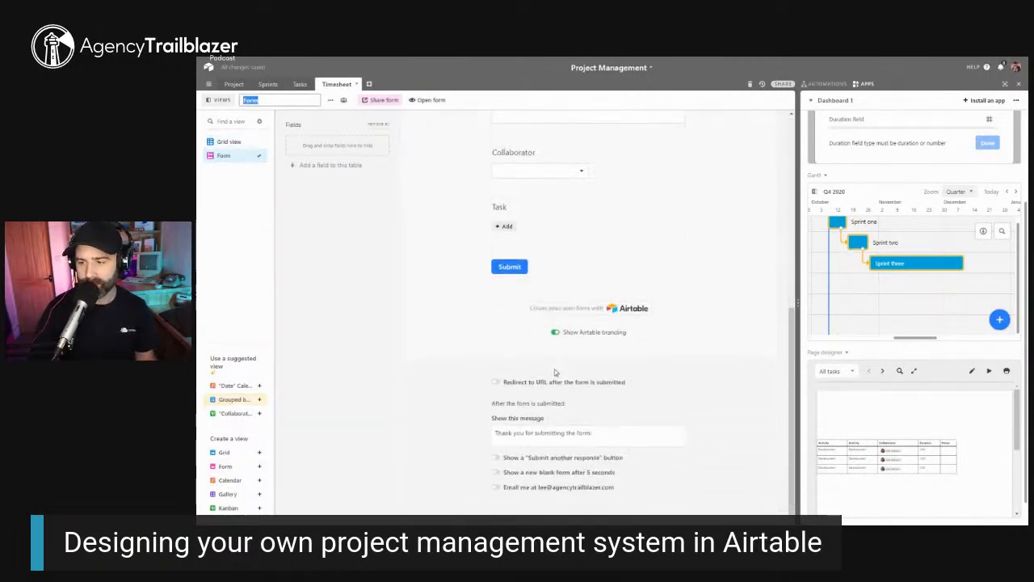
pyautogui.click(594, 332)
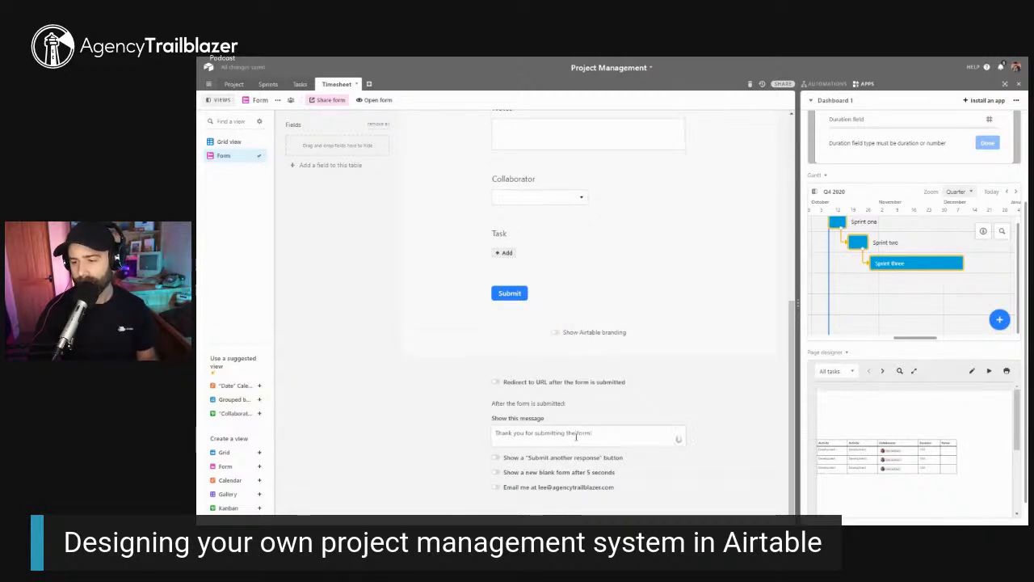
# Enable the "Submit another response" button shown after the form is submitted
pyautogui.click(568, 383)
pyautogui.click(641, 327)
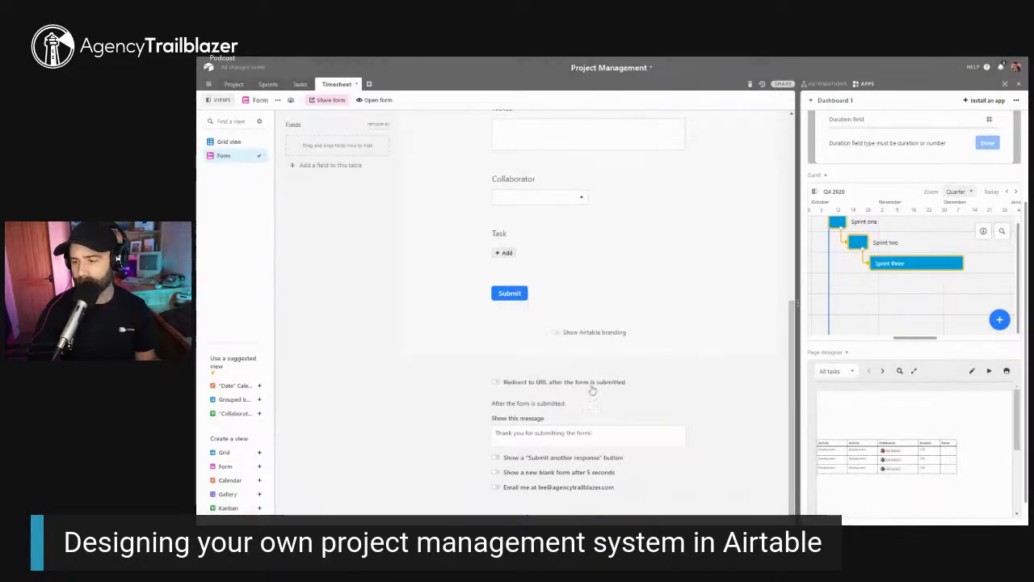
pyautogui.click(553, 458)
# Title the timesheet form "Submit time"
pyautogui.scroll(10, 568, 421)
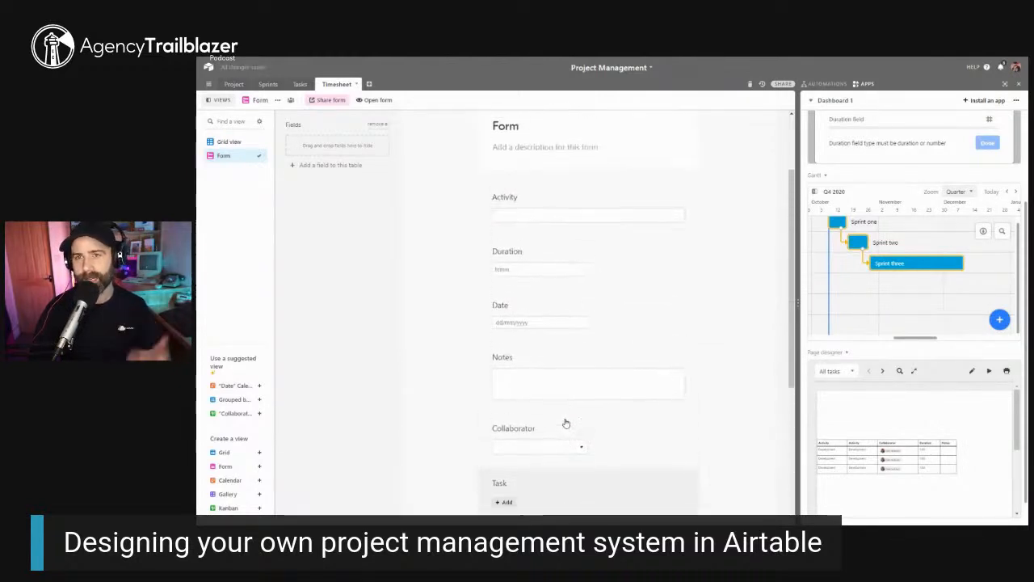
pyautogui.click(516, 231)
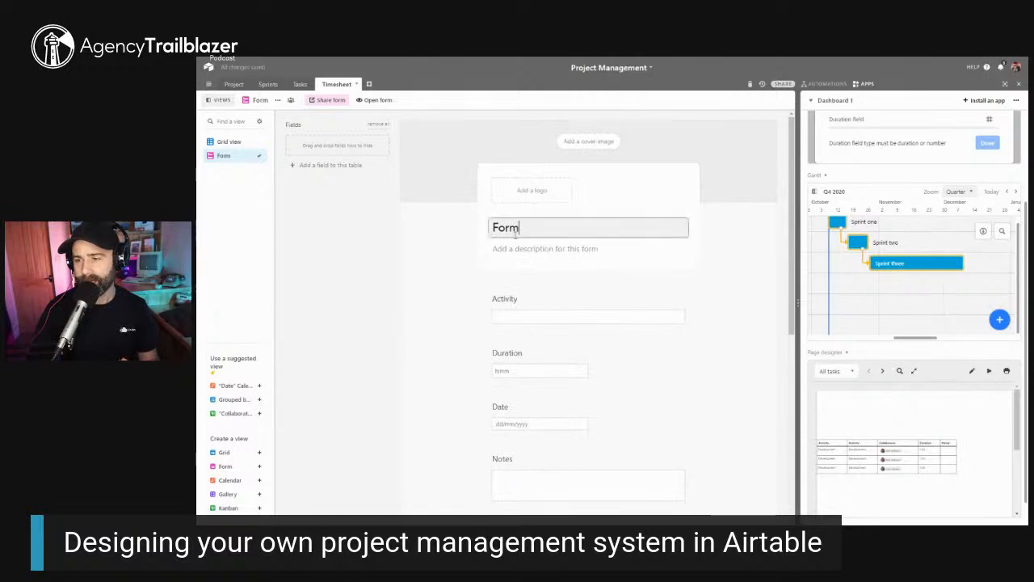
pyautogui.doubleClick(519, 230)
pyautogui.write('Subm')
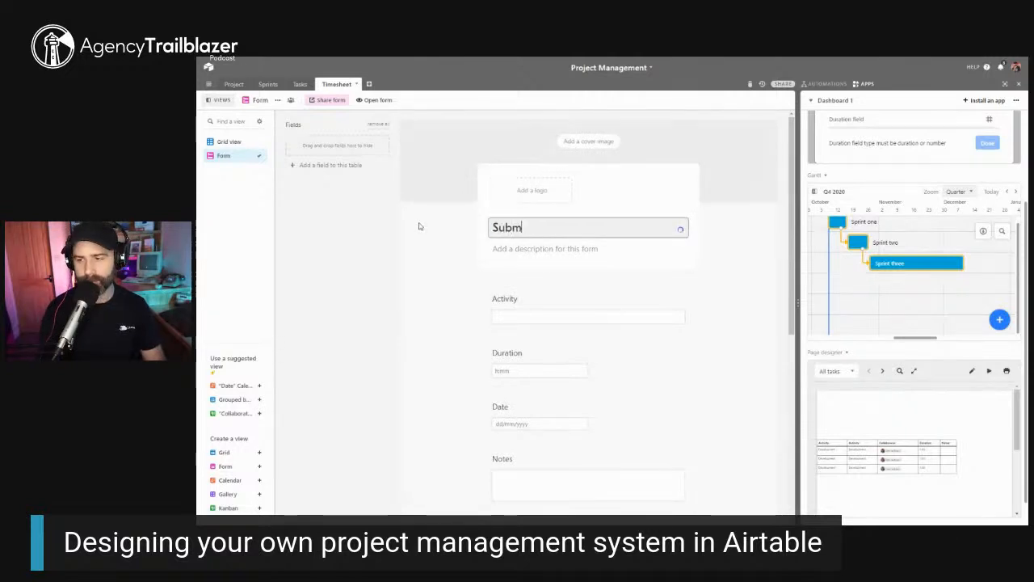
pyautogui.write('it time')
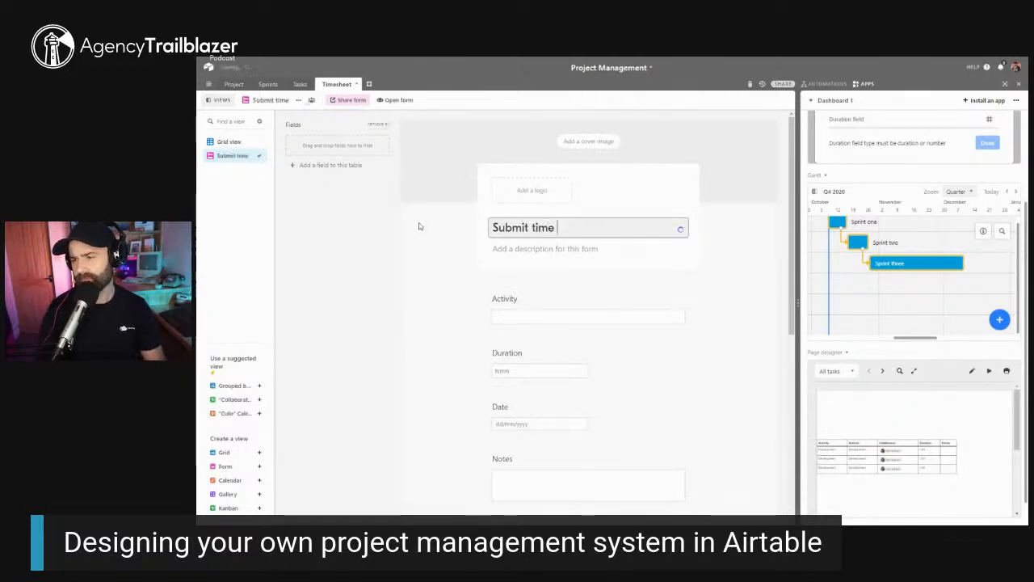
pyautogui.click(414, 232)
# Share the Submit time form through a private link and open that link in a new browser tab
pyautogui.scroll(-4, 414, 232)
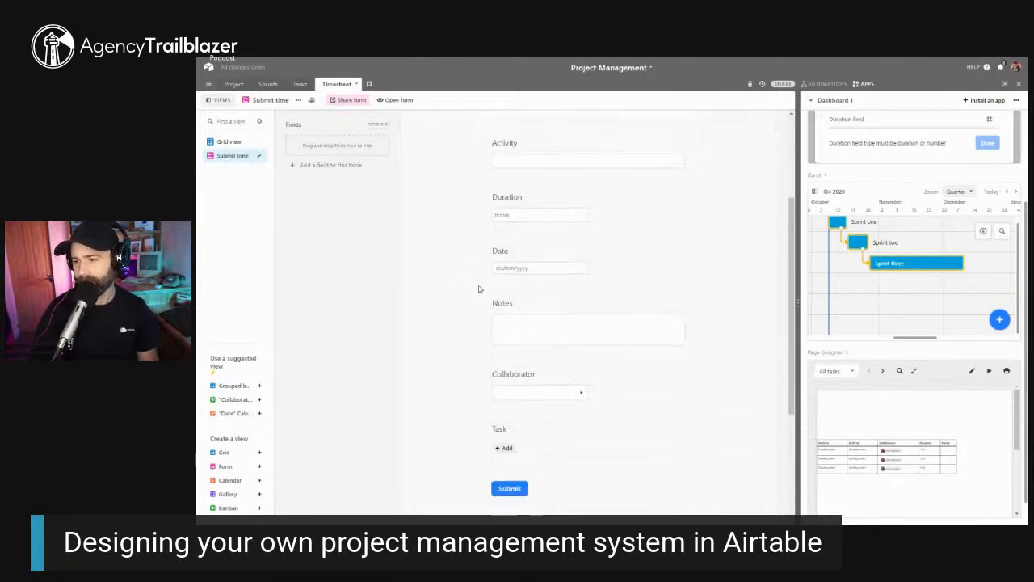
pyautogui.scroll(5, 614, 372)
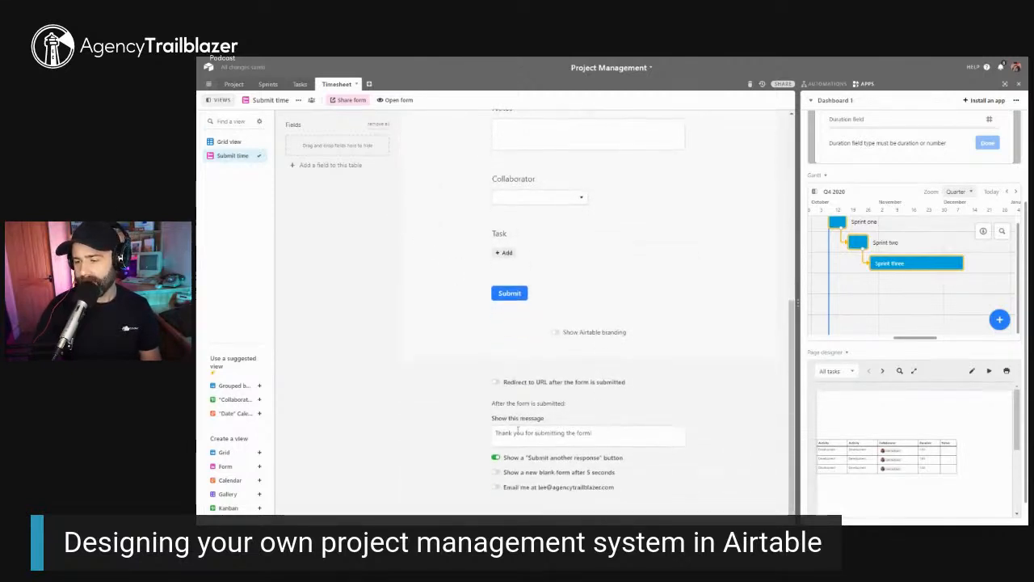
pyautogui.click(349, 99)
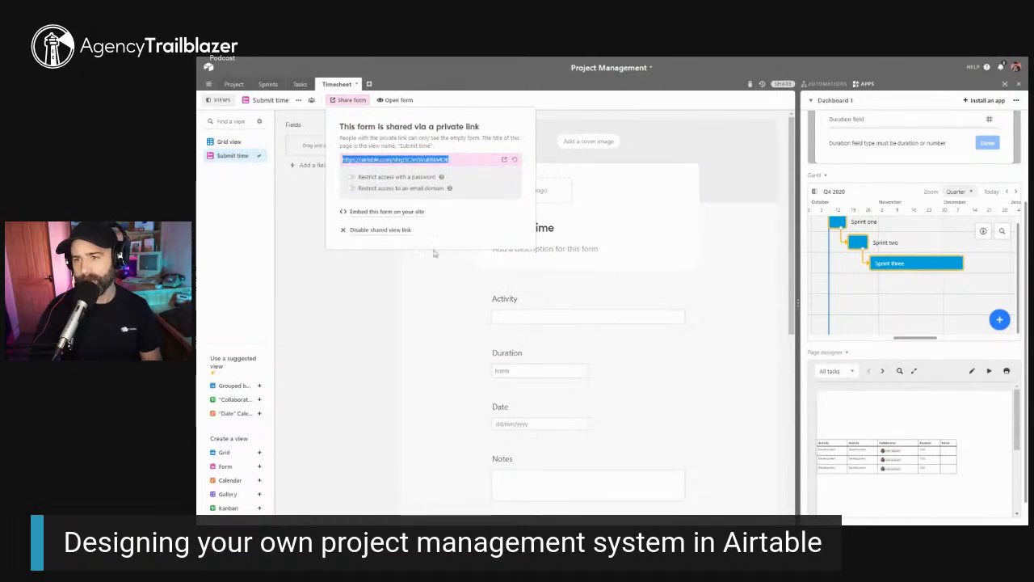
pyautogui.click(418, 318)
pyautogui.moveTo(473, 55)
pyautogui.click(308, 63)
pyautogui.hotkey('ctrl', 'v')
pyautogui.press('Return')
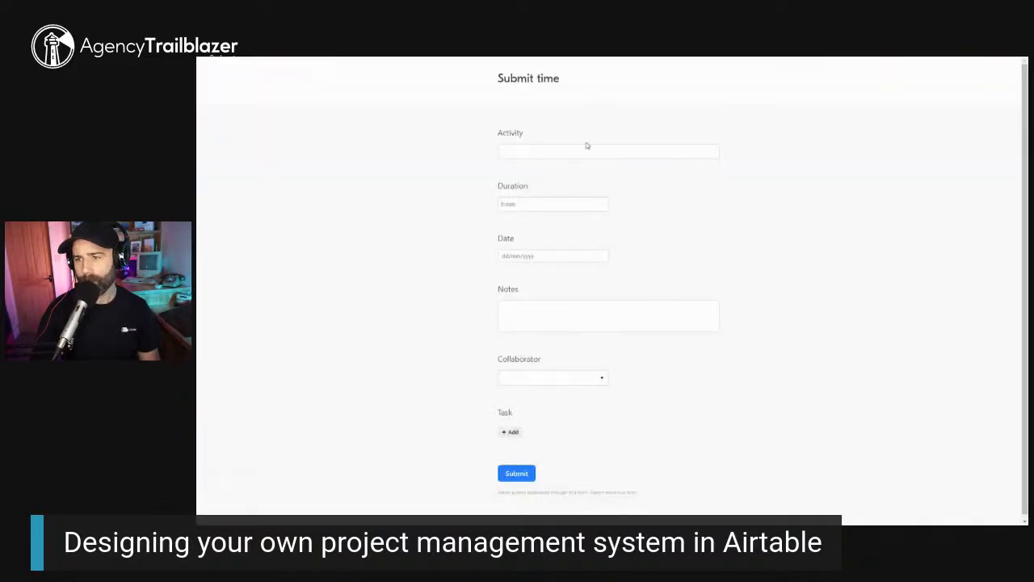
# Fill in a test time entry with placeholder activity and notes text, duration 1:30 and date 9/10/2020
pyautogui.click(584, 149)
pyautogui.write('sdfsdfsdfsdmhfg ksjdhfgs')
pyautogui.click(561, 204)
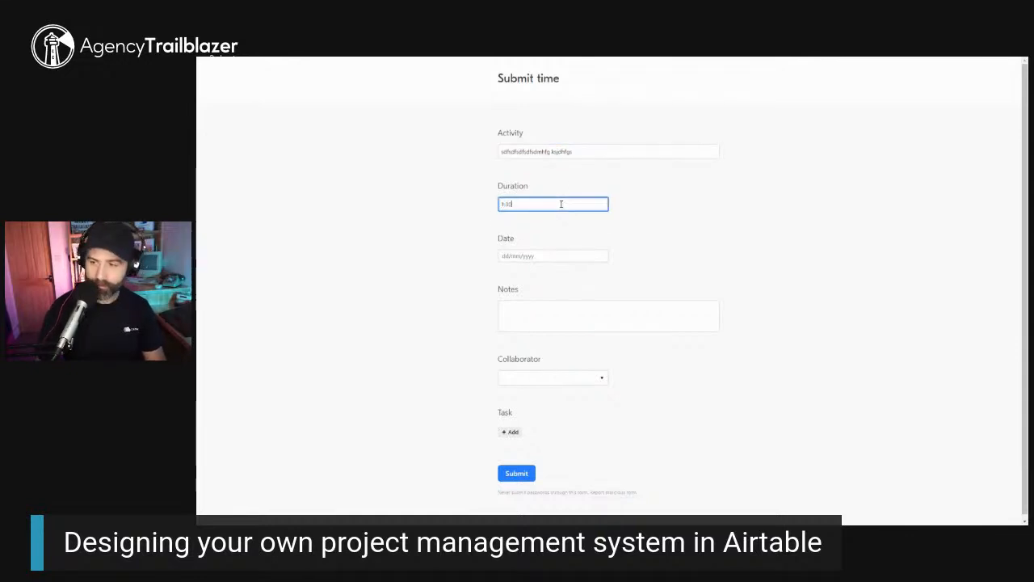
pyautogui.click(549, 255)
pyautogui.click(577, 312)
pyautogui.click(579, 326)
pyautogui.write('fgkhdgf jsdhf gkjdhsfg')
# Choose the second listed collaborator, link the "Setup hosting" task and submit the time entry
pyautogui.click(572, 380)
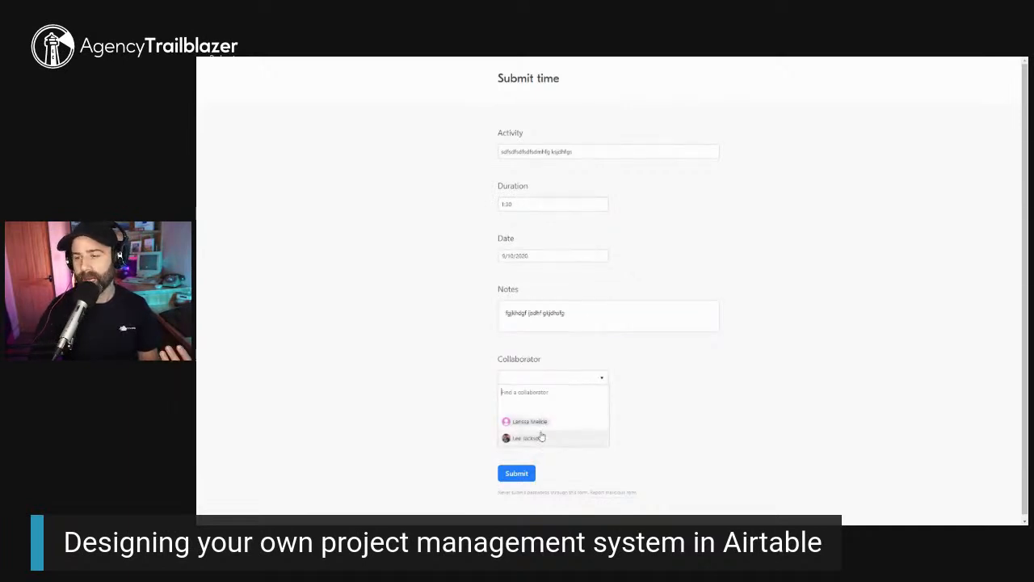
pyautogui.click(541, 437)
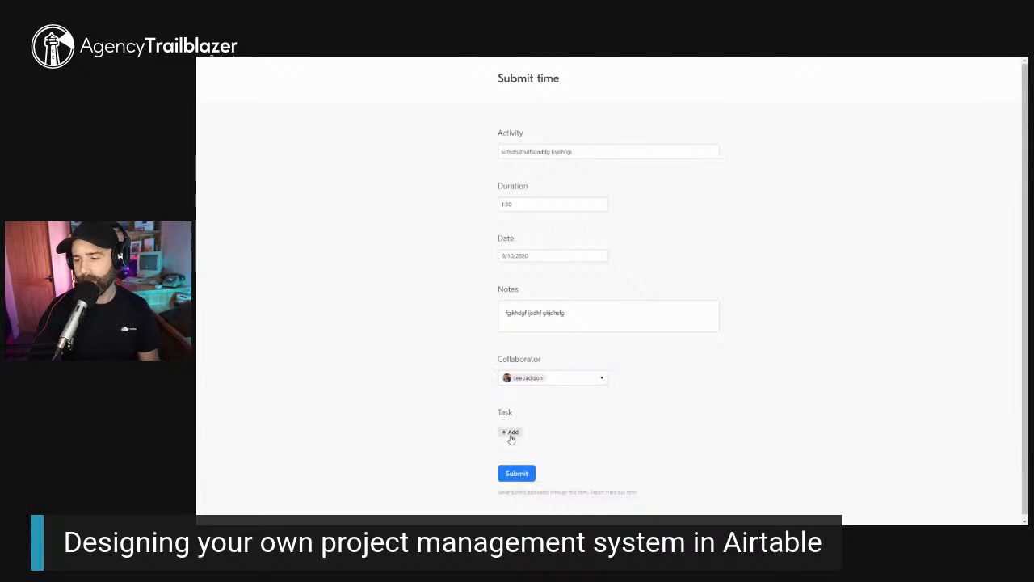
pyautogui.click(509, 433)
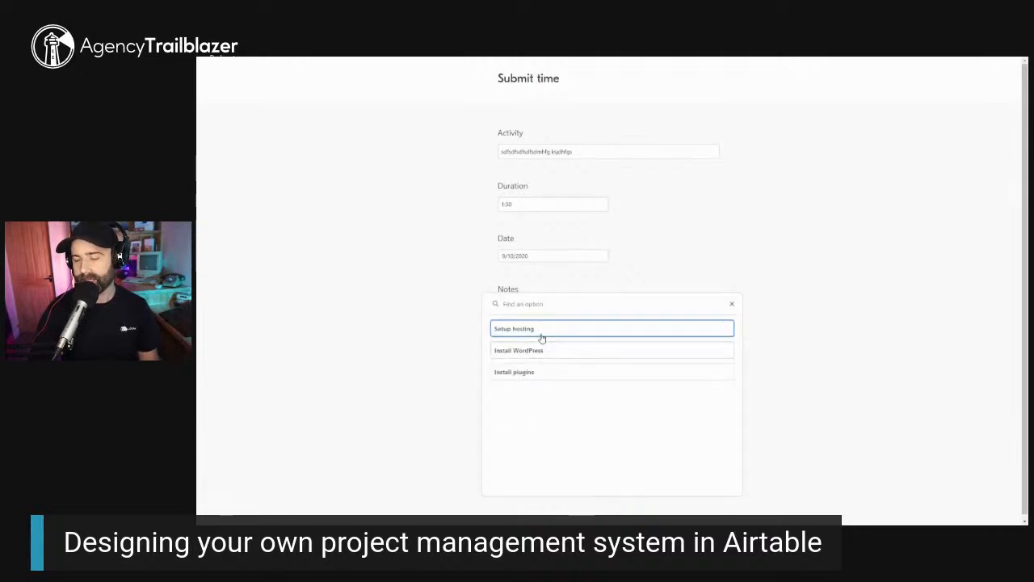
pyautogui.click(523, 331)
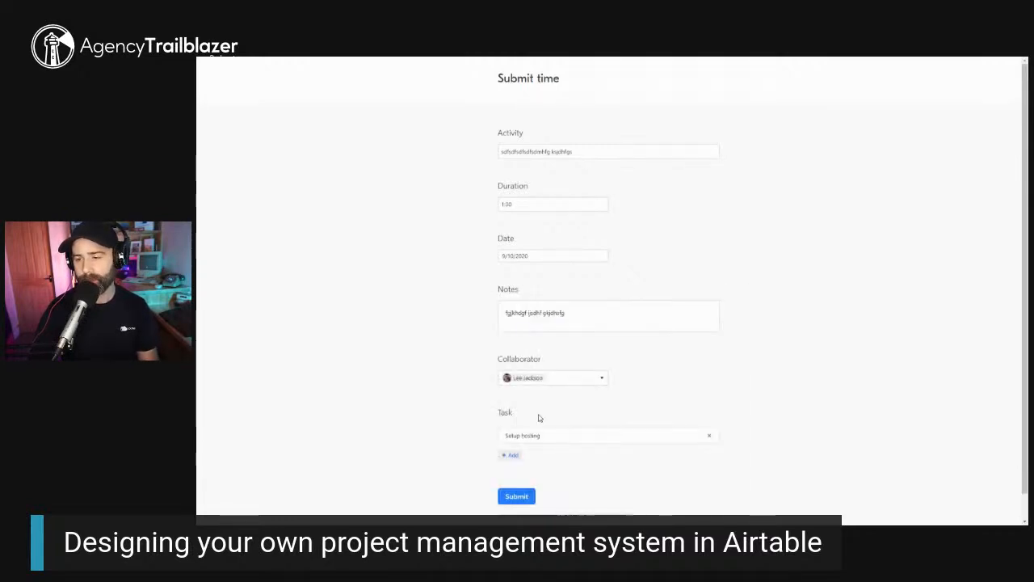
pyautogui.click(516, 497)
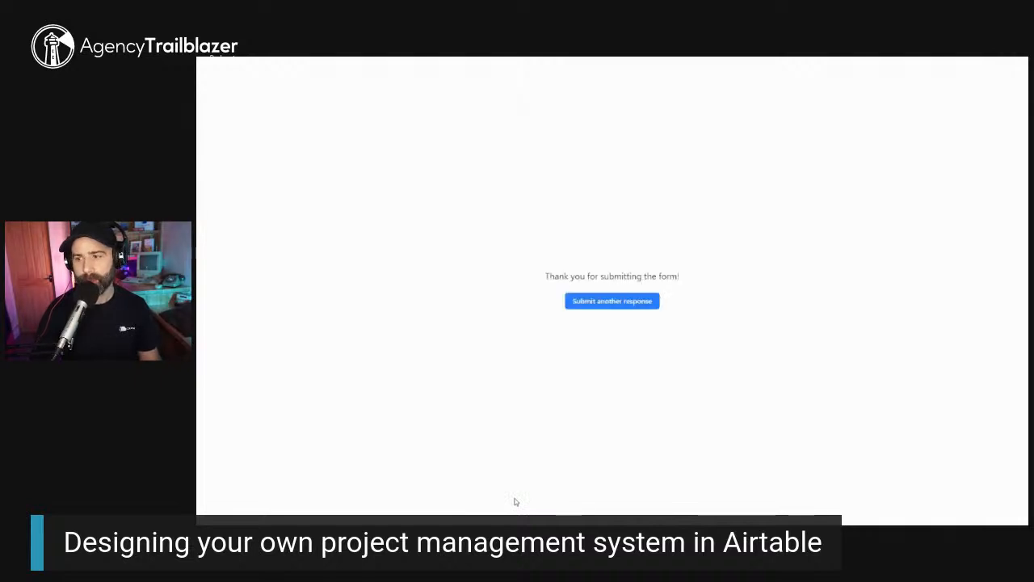
# Start another blank response, return to the base and check the submitted entry in the Timesheet grid view
pyautogui.click(609, 301)
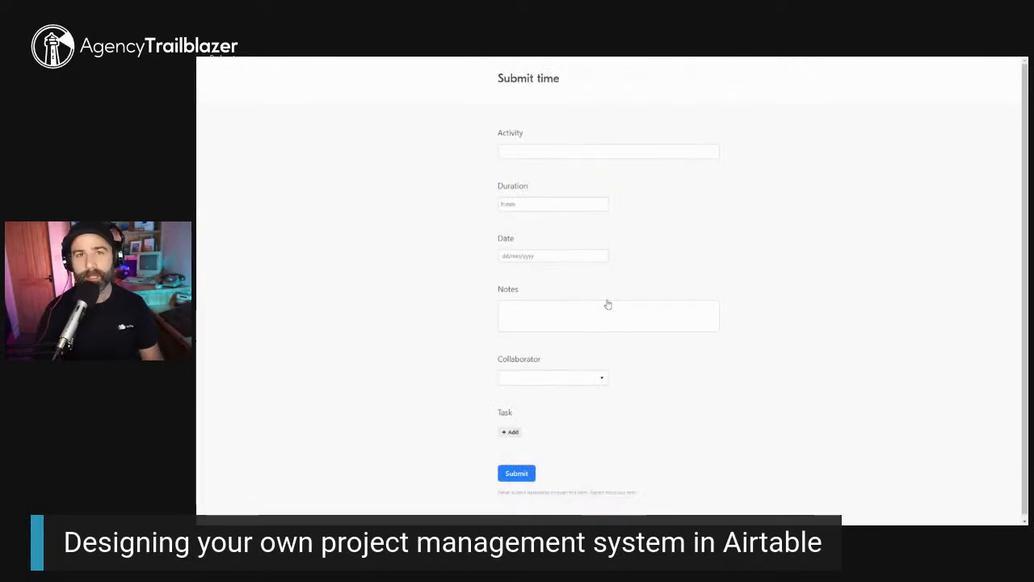
pyautogui.moveTo(372, 64)
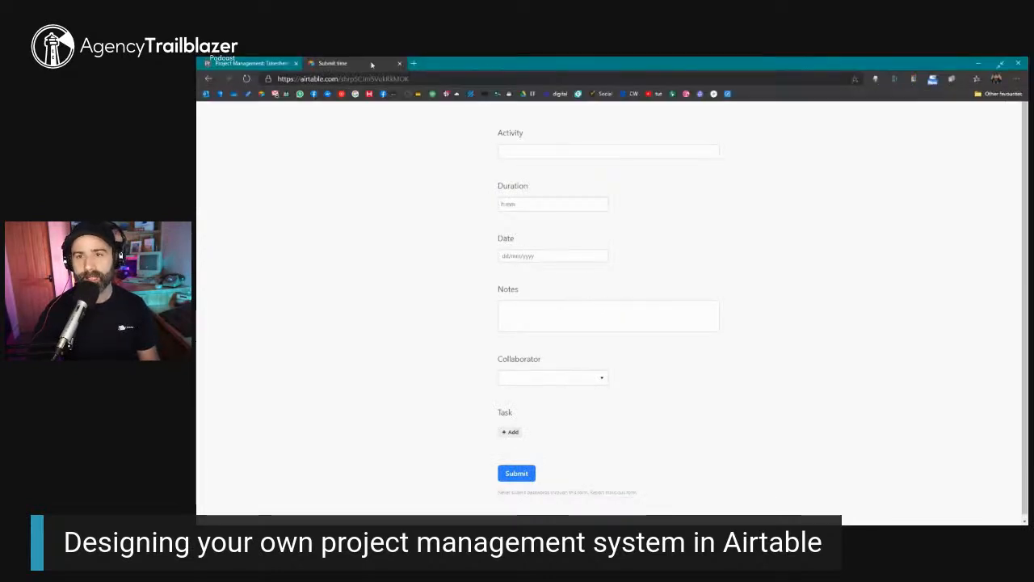
pyautogui.click(240, 65)
pyautogui.click(236, 140)
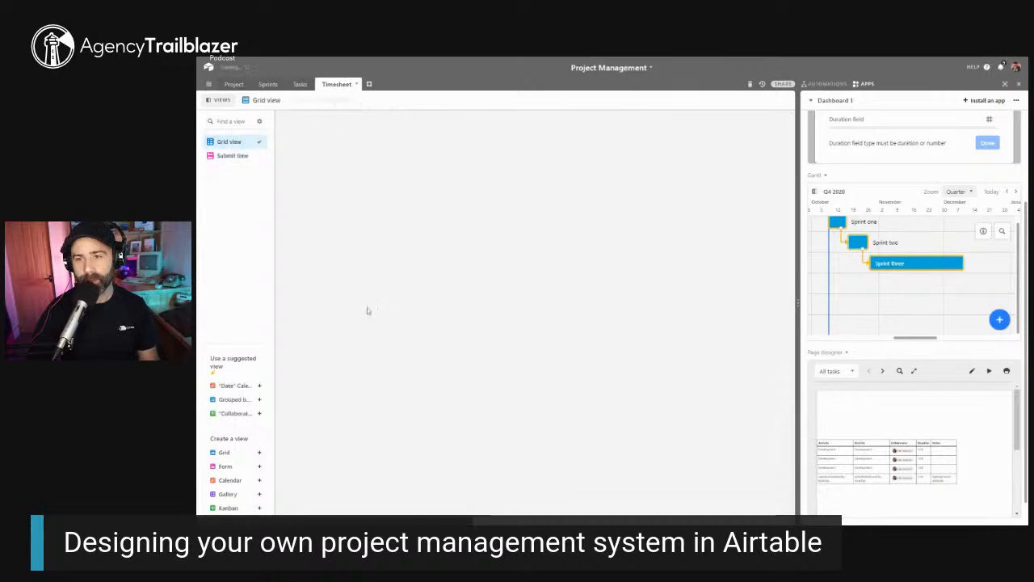
pyautogui.click(356, 199)
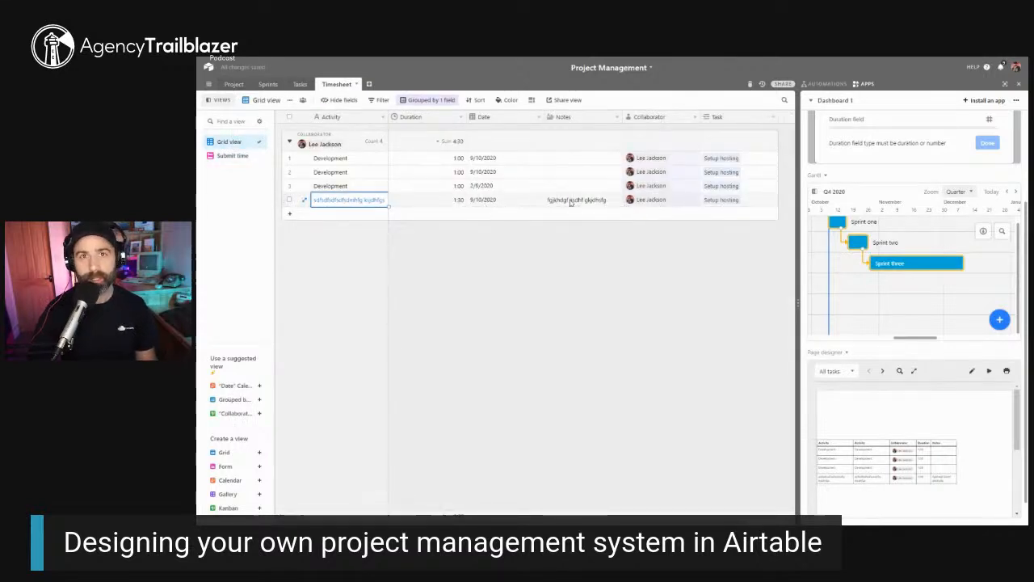
pyautogui.click(584, 366)
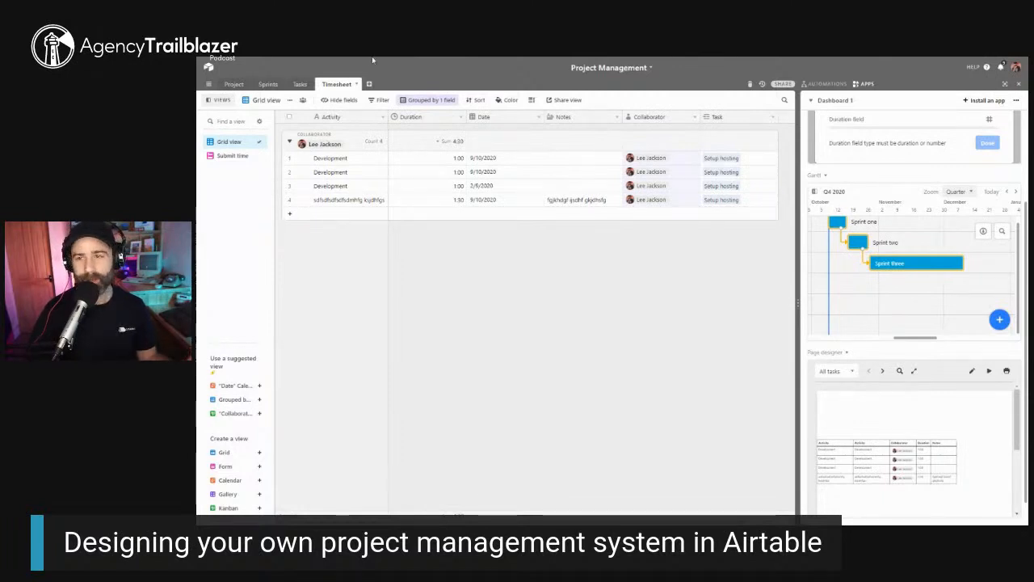
# Switch to the Agency Trailblazer website in the browser and view its podcast posts
pyautogui.moveTo(412, 63)
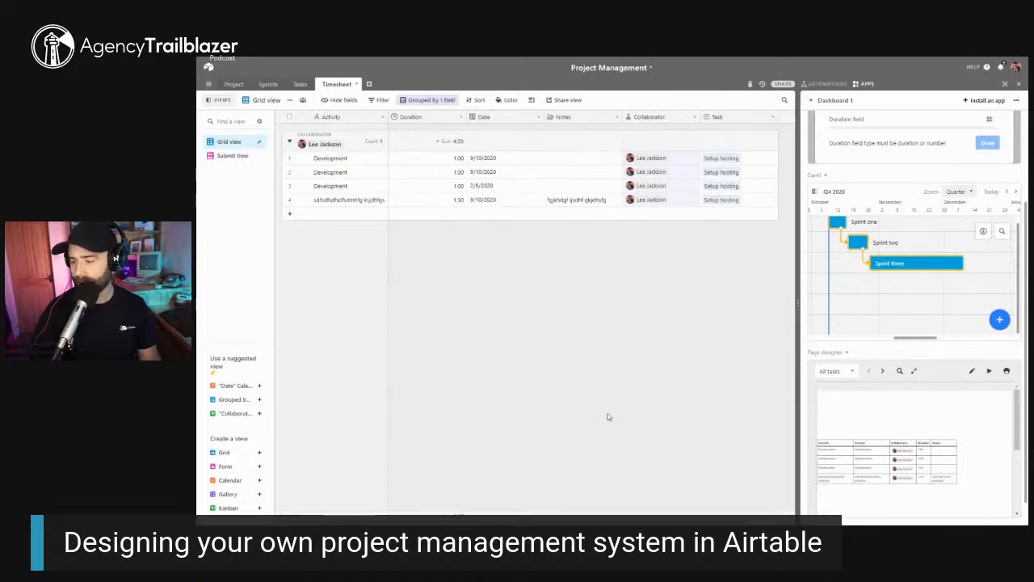
pyautogui.press('F11')
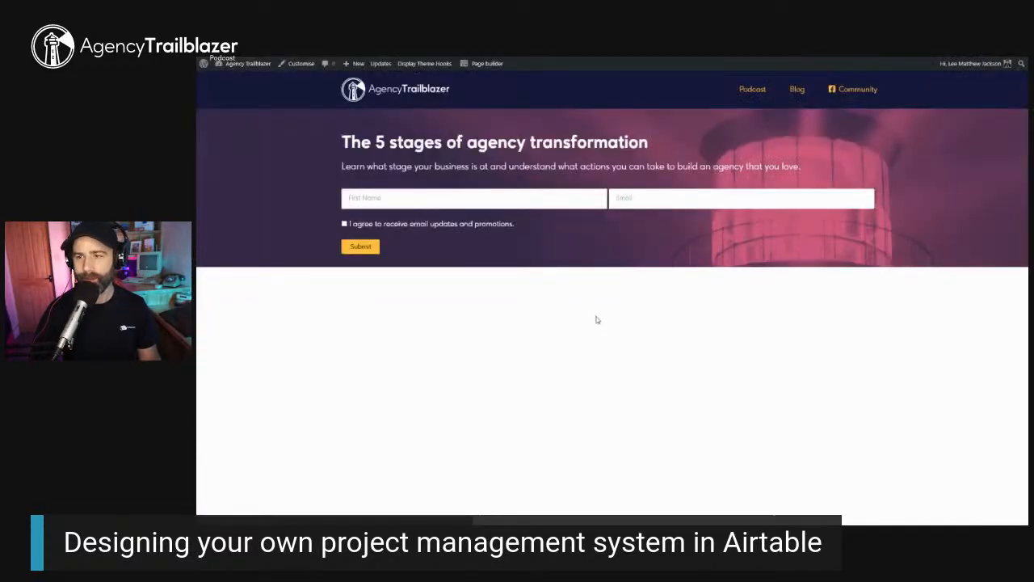
pyautogui.scroll(-1, 613, 364)
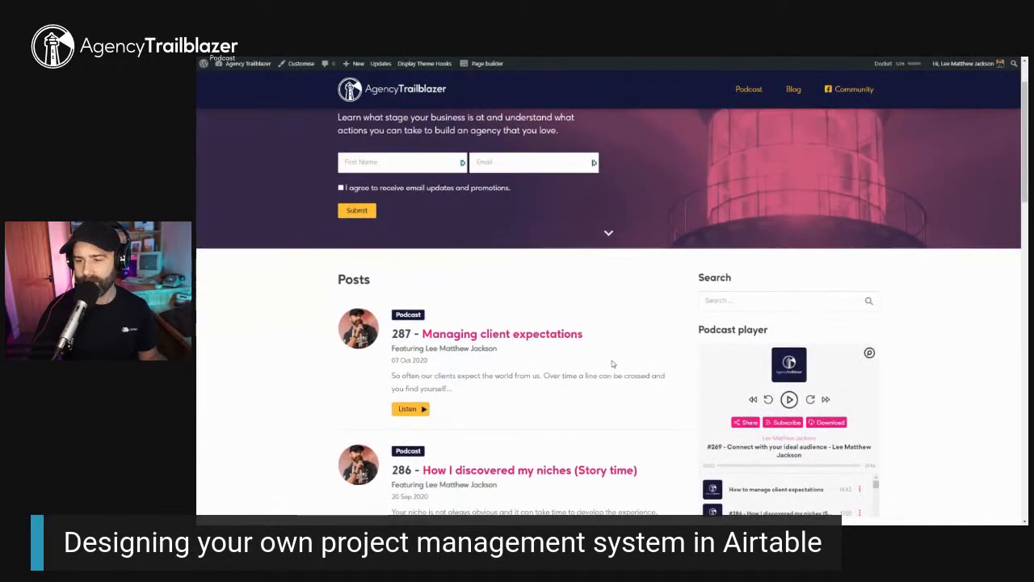
# View the "Managing client expectations" episode page, and look through the episodes in the Podcast archive
pyautogui.click(526, 341)
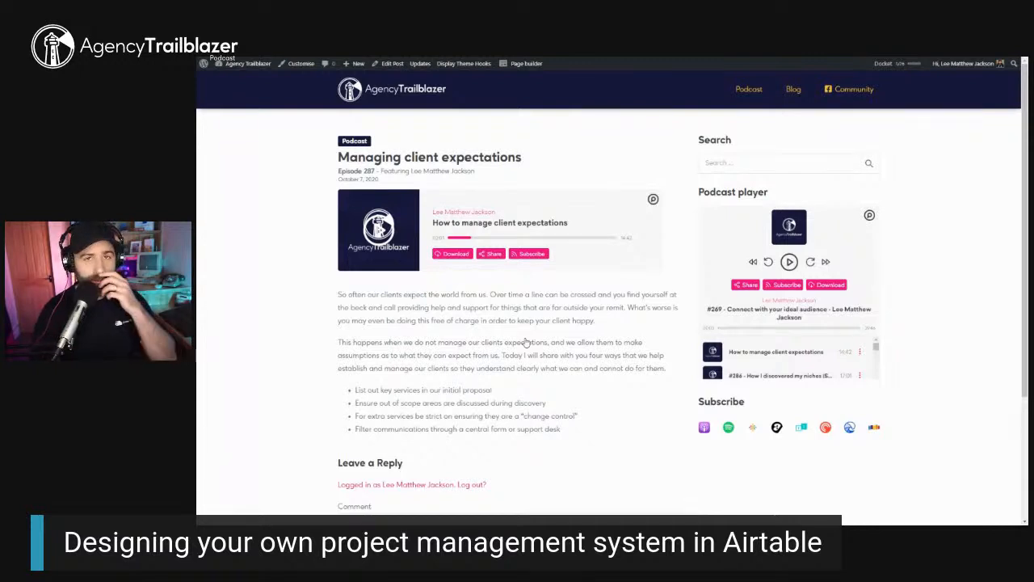
pyautogui.click(751, 90)
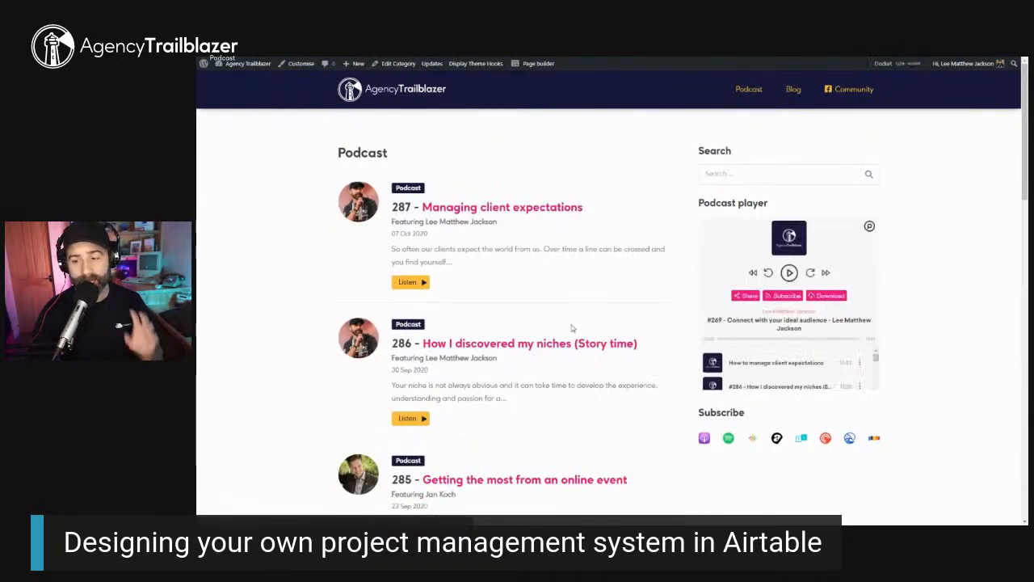
pyautogui.scroll(-3, 572, 327)
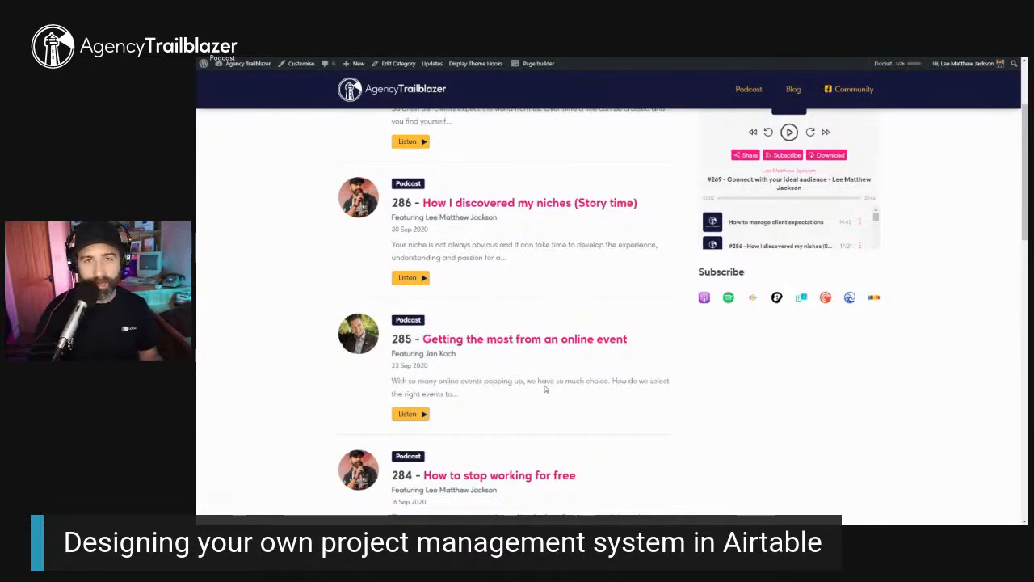
pyautogui.scroll(-9, 544, 389)
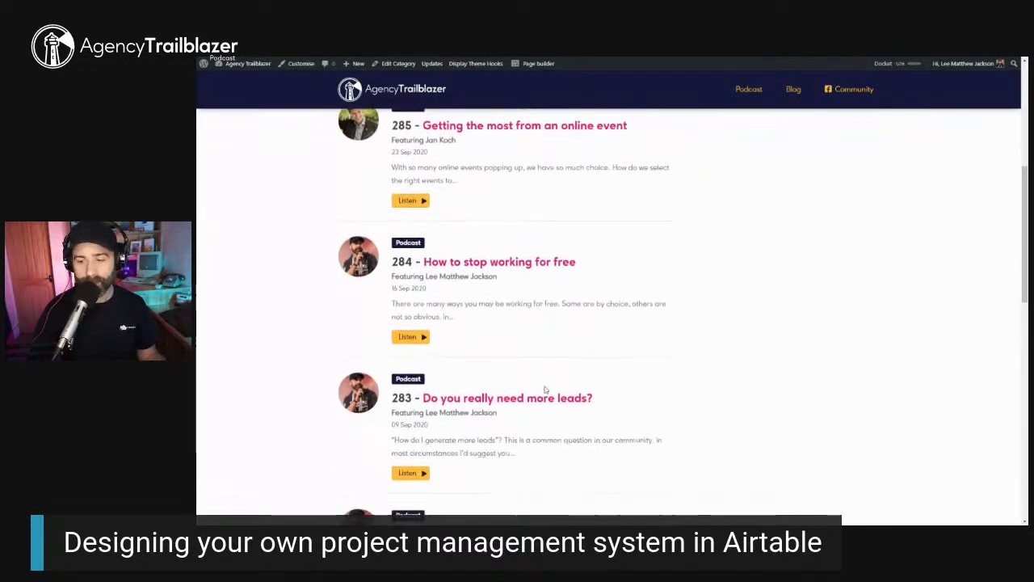
pyautogui.scroll(-4, 547, 392)
pyautogui.scroll(11, 554, 395)
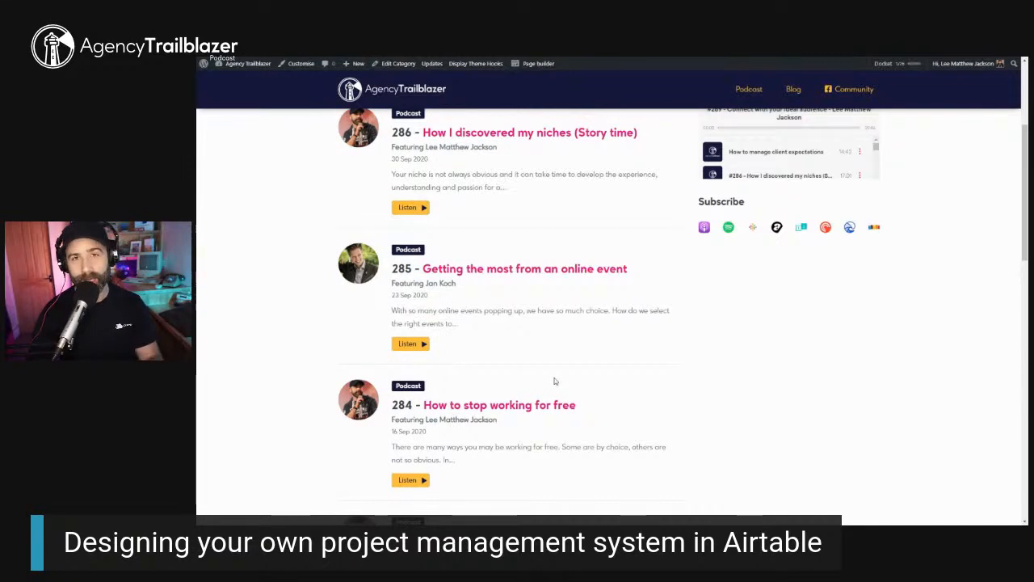
pyautogui.scroll(3, 681, 397)
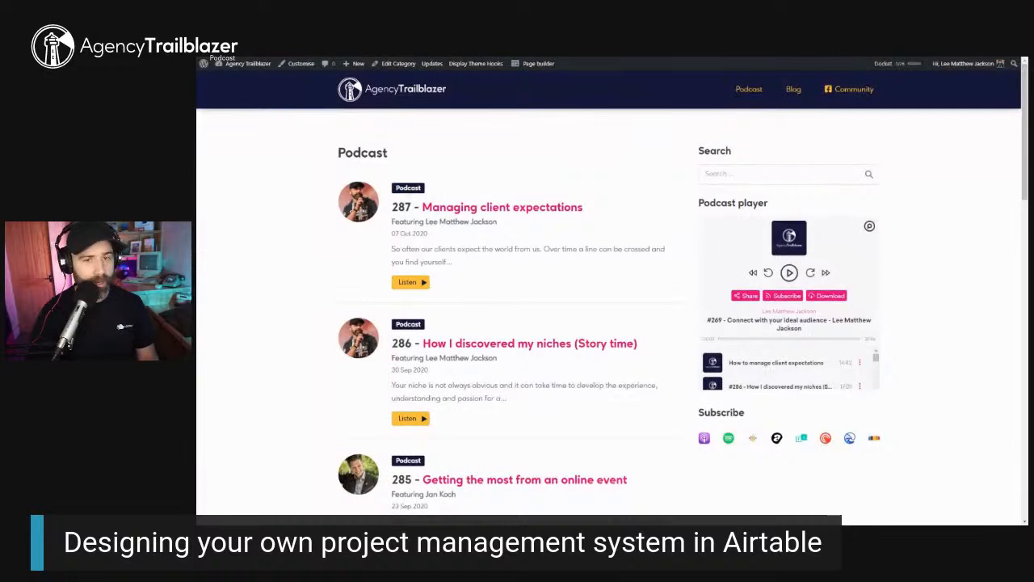